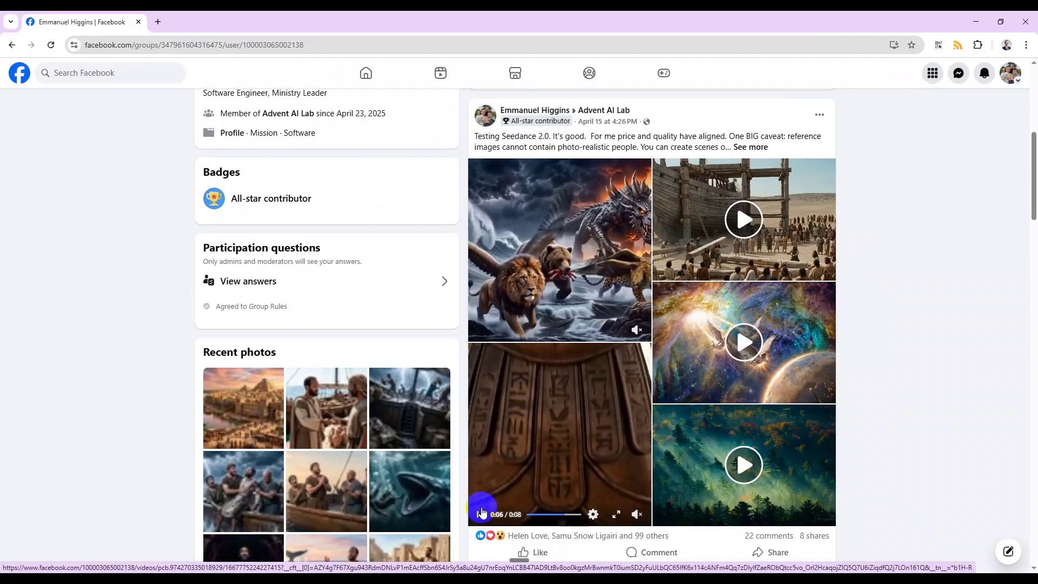
- Pause the playing videos in the Seedance 2.0 post
click(480, 514)
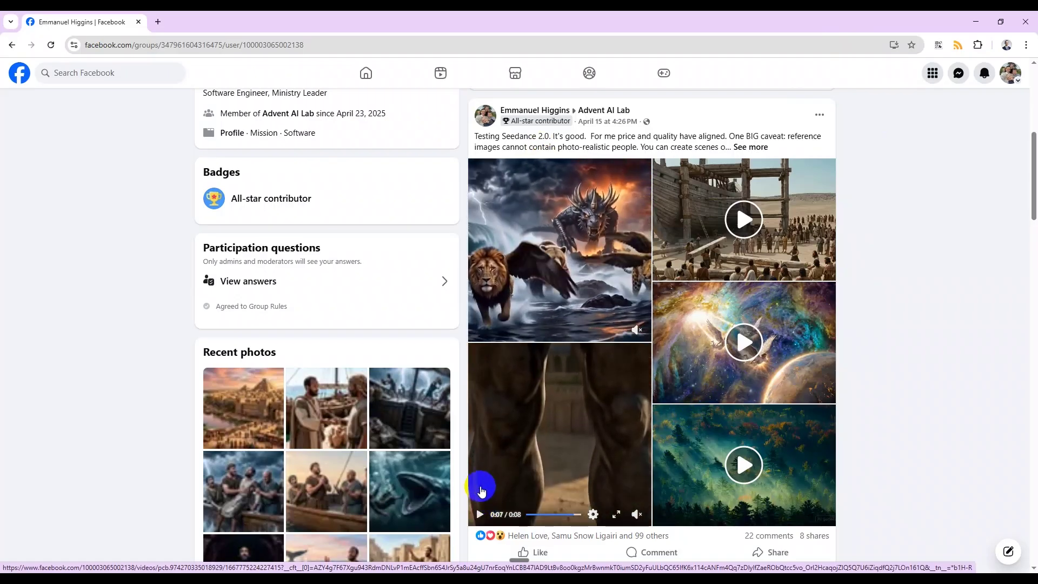
mouse_move(479, 329)
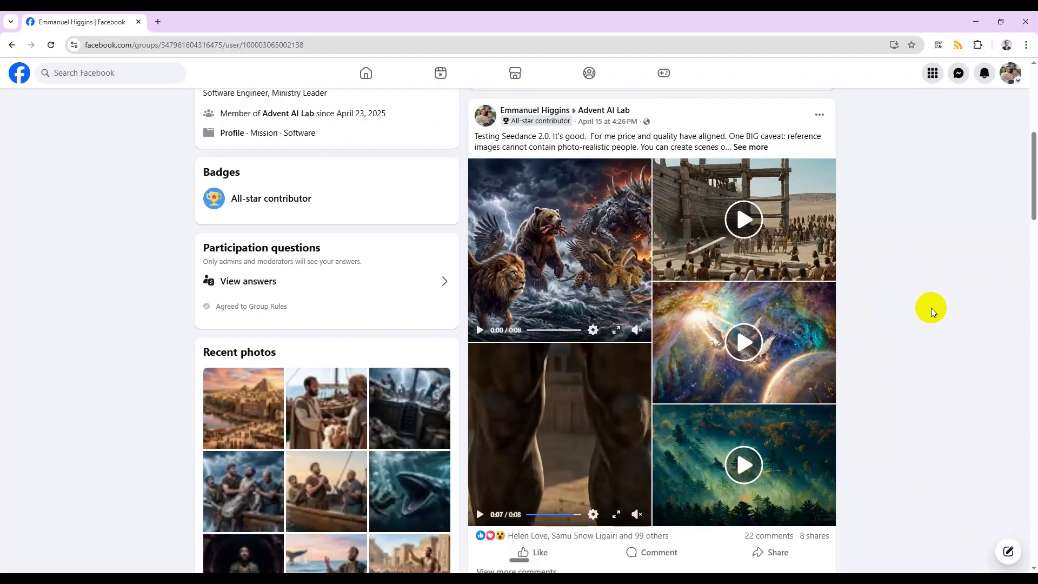
- Open bibleworld.ai in a new browser tab
key(ctrl+t)
text(bibleworld.ai)
key(Return)
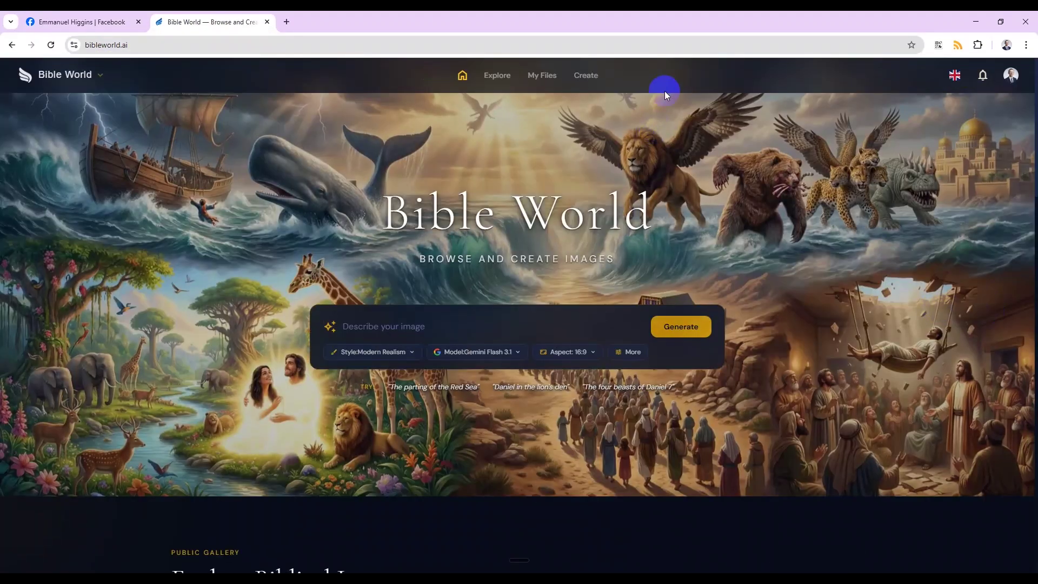
- Explore the gallery by theme and browse the images in the Prophetic Beasts theme
click(498, 80)
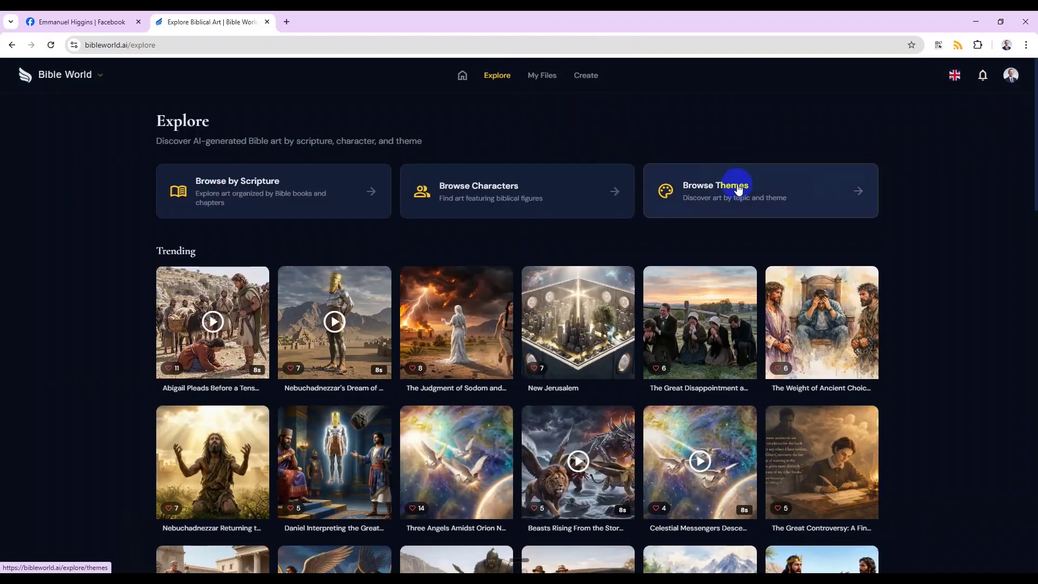
click(735, 186)
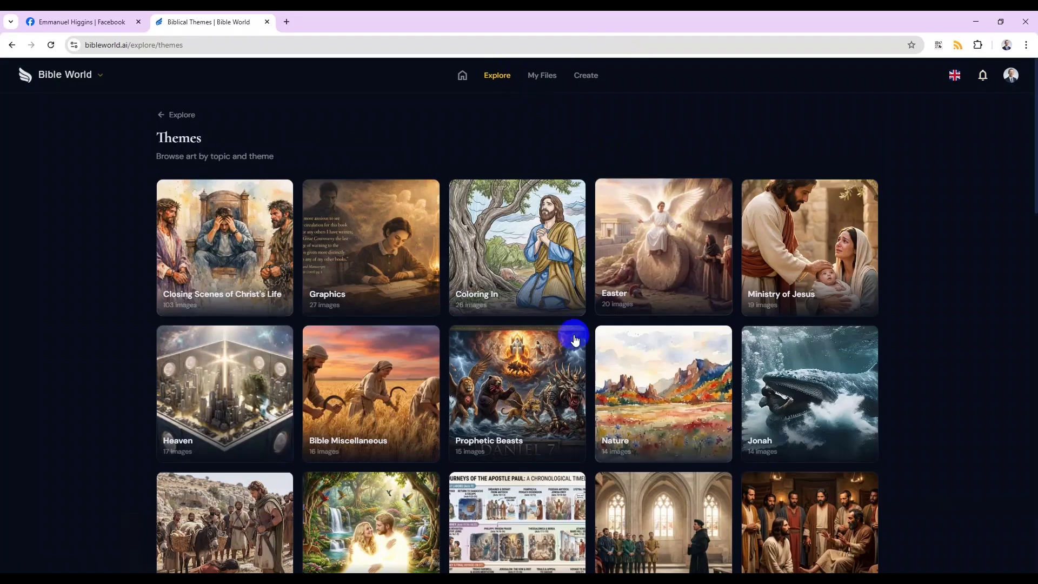
click(521, 369)
scroll(581, 339, down, 1)
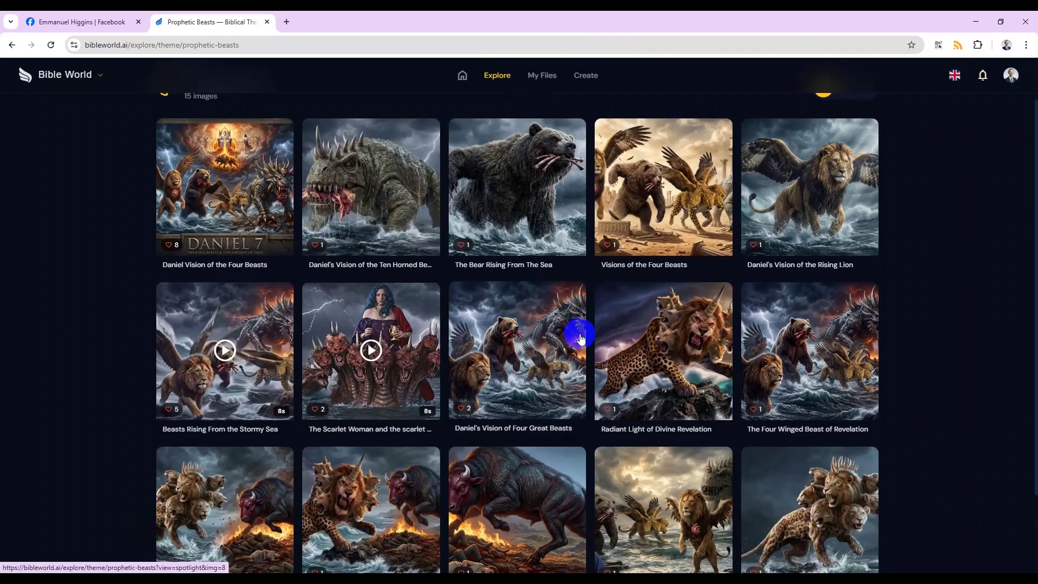
scroll(581, 339, down, 2)
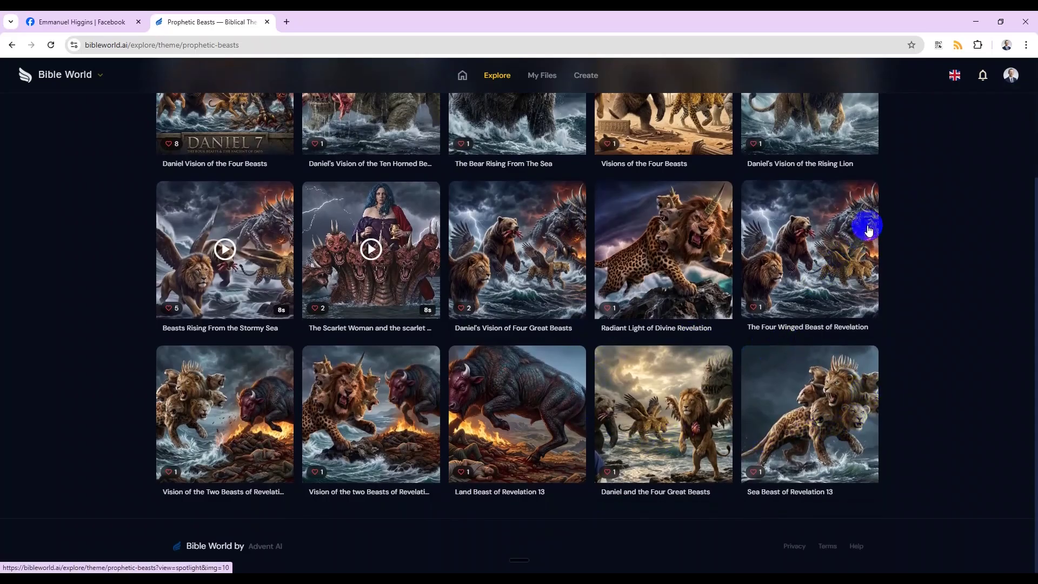
- Open "The Four Winged Beast of Revelation" and use it as inspiration for creating a new image
click(856, 232)
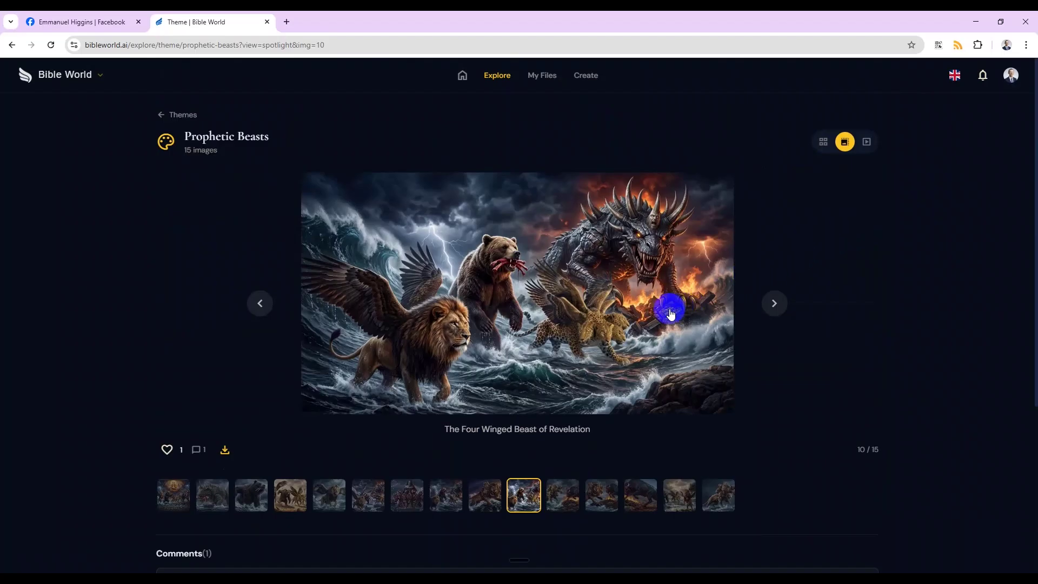
click(590, 284)
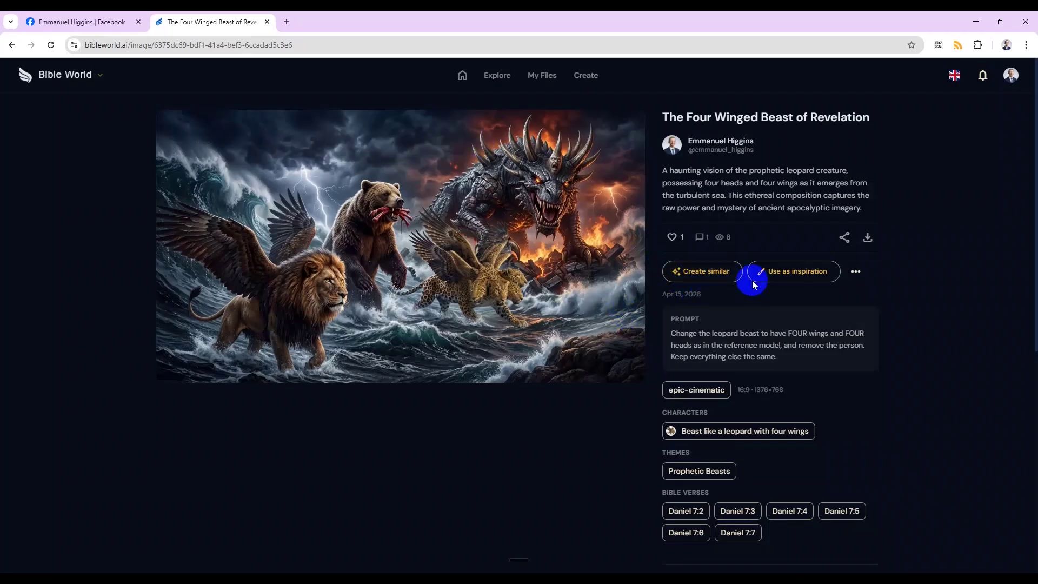
click(786, 272)
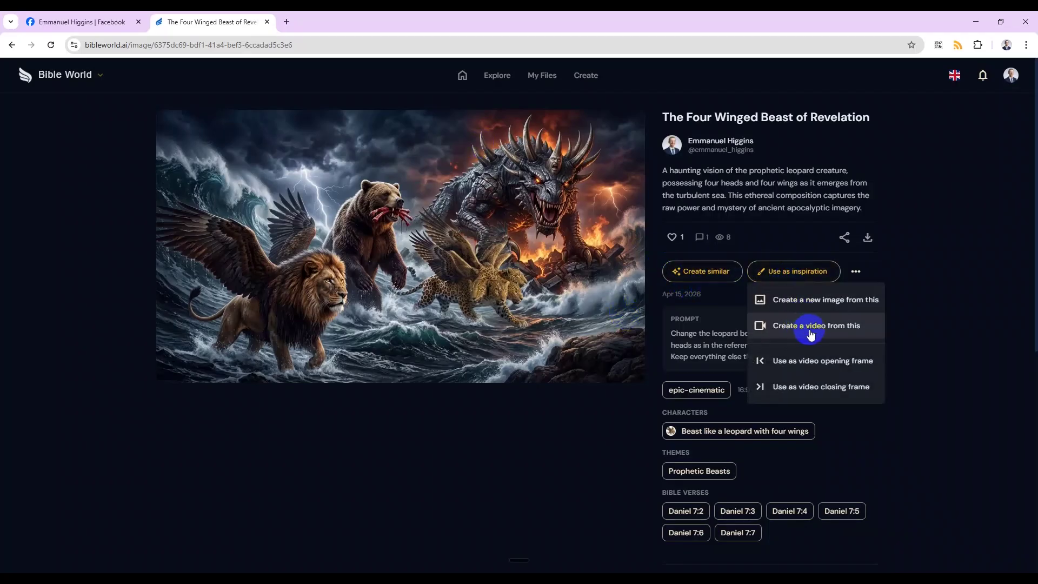
click(826, 301)
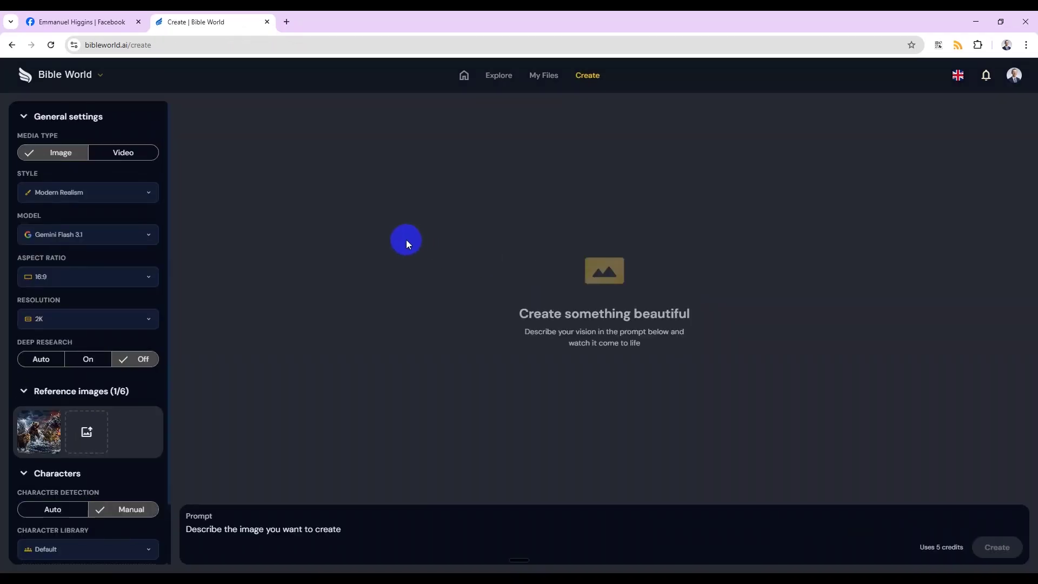
- Check the model and resolution options, and set the image's aspect ratio to 5:4
click(68, 234)
click(75, 294)
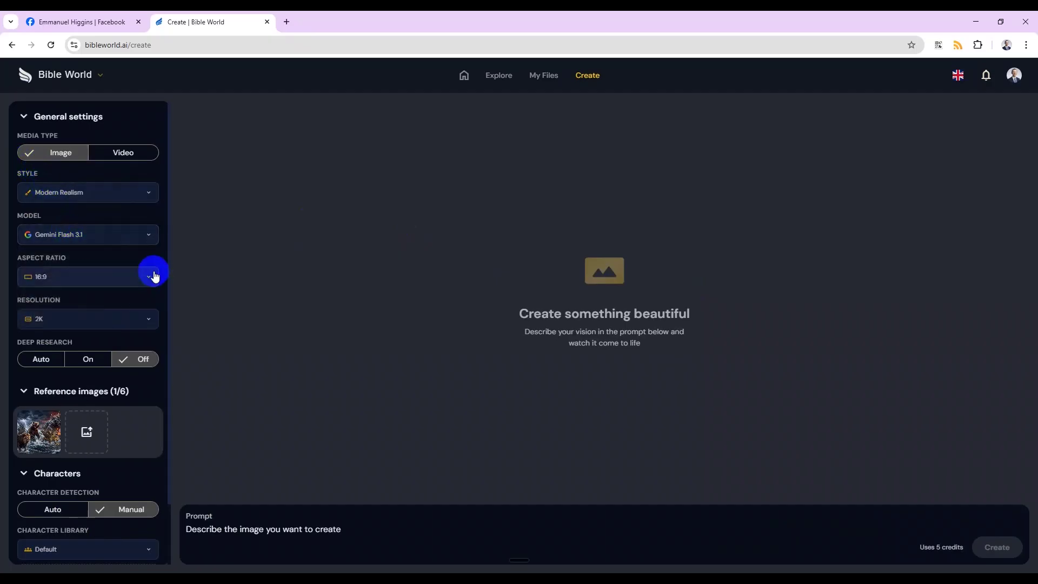
click(57, 318)
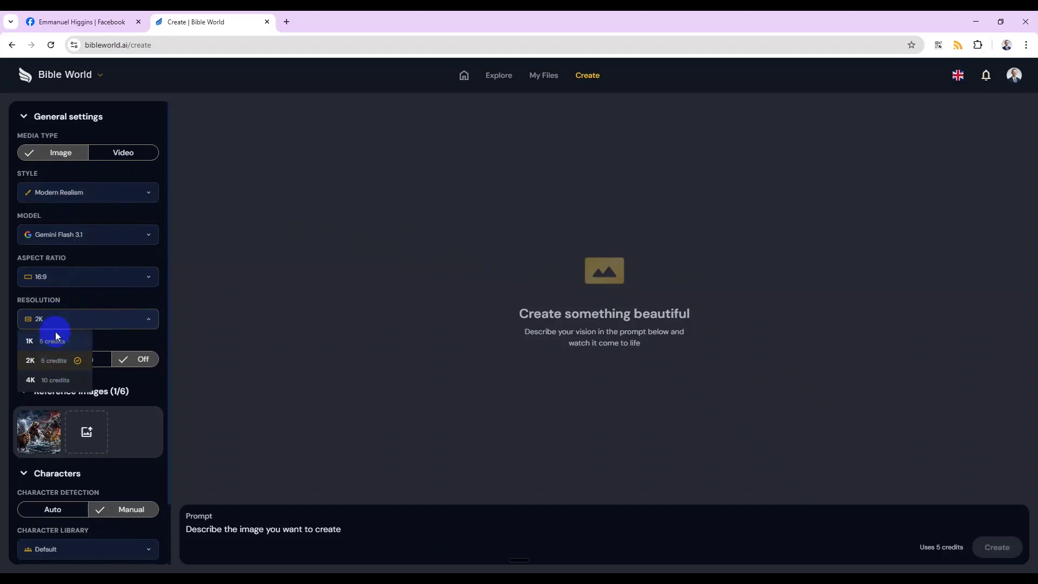
click(66, 276)
click(68, 277)
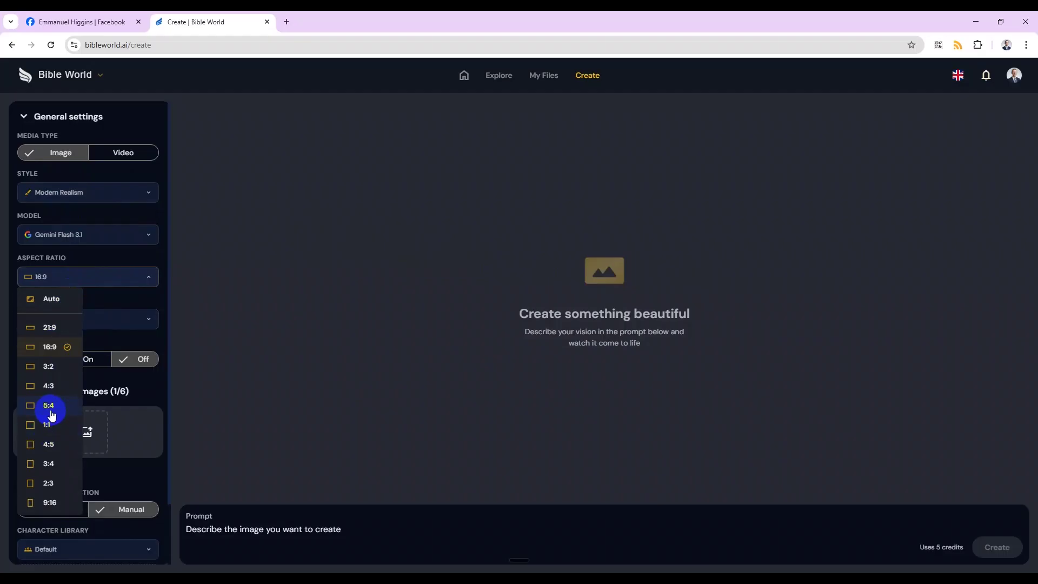
click(48, 405)
- Write the image prompt "Extract the beast on the top right (the dreadful terrible one)"
click(269, 529)
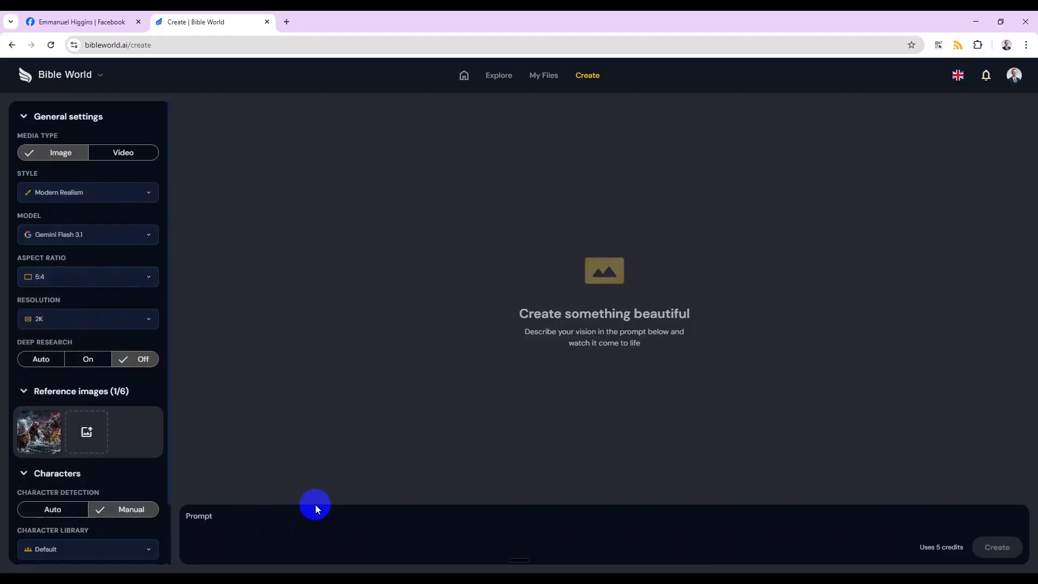
text(I want you to extract the)
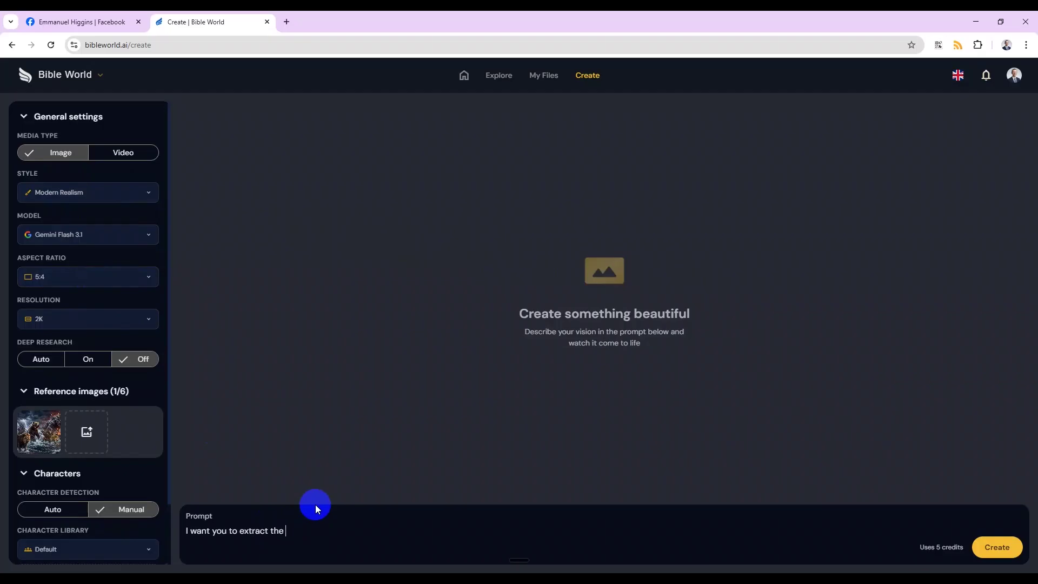
key(ctrl+shift+Right)
key(ctrl+shift+Right)
key(ctrl+shift+Right)
key(ctrl+shift+Right)
key(BackSpace)
key(shift+Right)
text(Extract the beast on the top right)
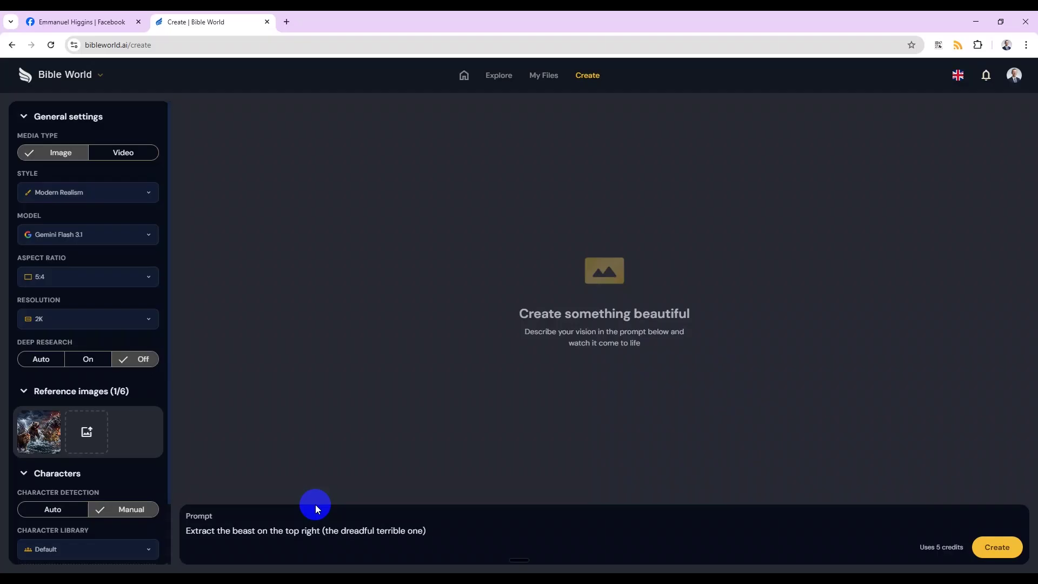
key(ctrl+BackSpace)
- Search the character library for "bear" and expand the Beast like a bear entry to see its variants
scroll(132, 472, down, 2)
click(96, 532)
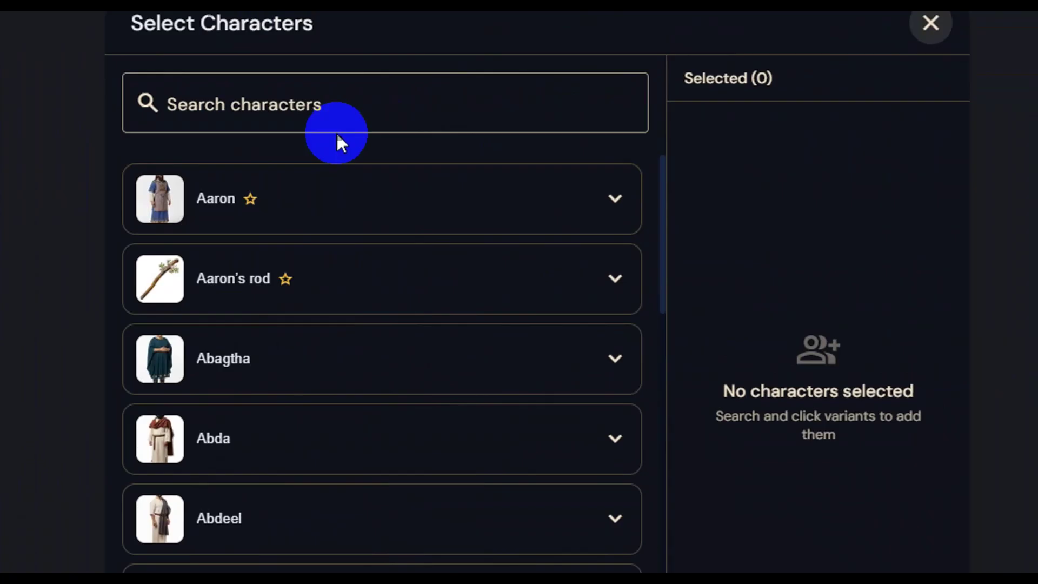
click(643, 68)
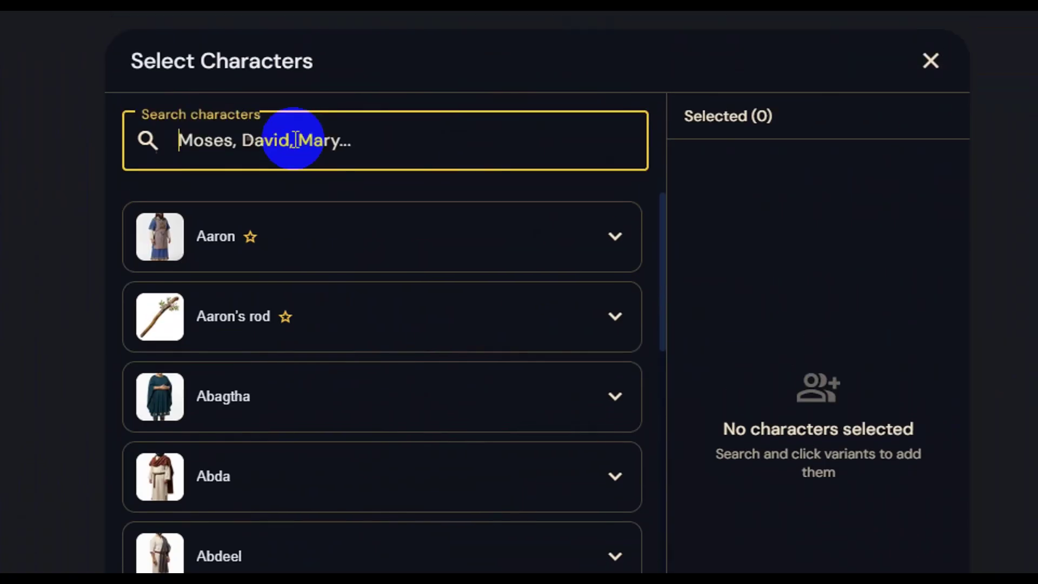
text(bhear)
key(ctrl+a)
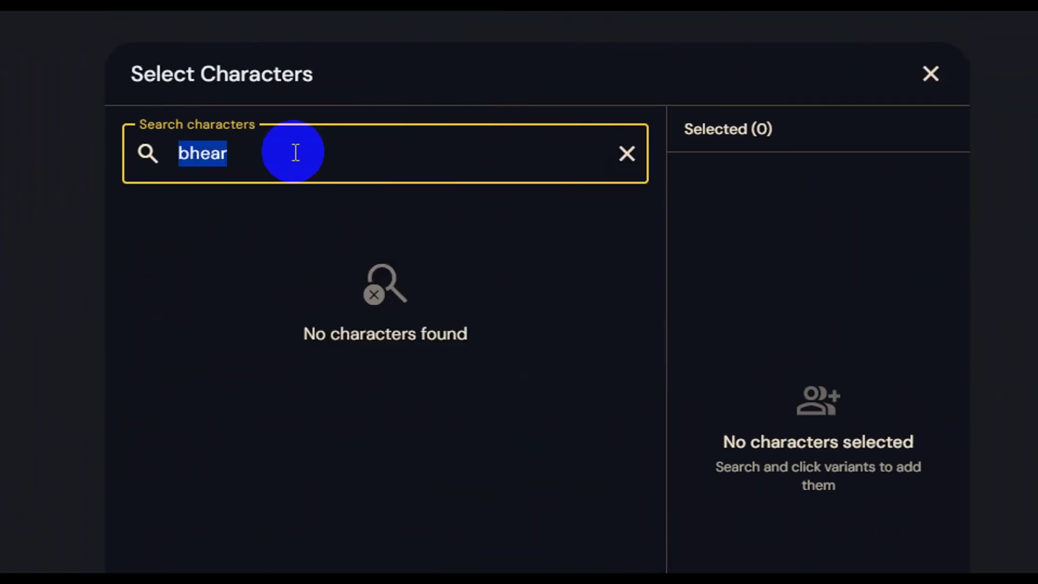
text(bear)
click(354, 274)
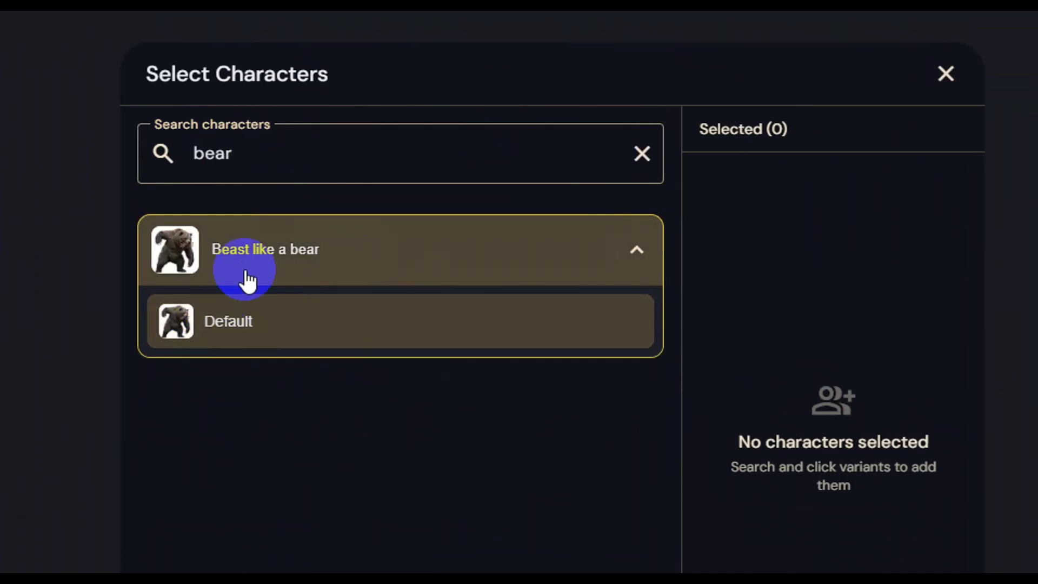
- Search the characters for "lion" and expand the Beast like a lion with eagle's wings entry
click(268, 155)
key(ctrl+a)
text(liopn)
key(BackSpace)
key(BackSpace)
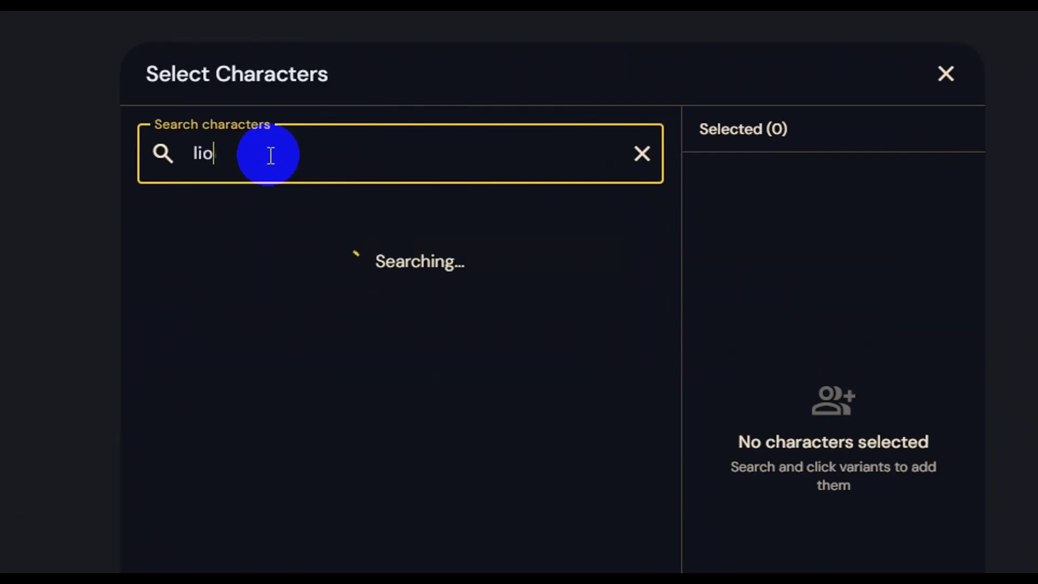
text(n)
click(269, 154)
key(ctrl+a)
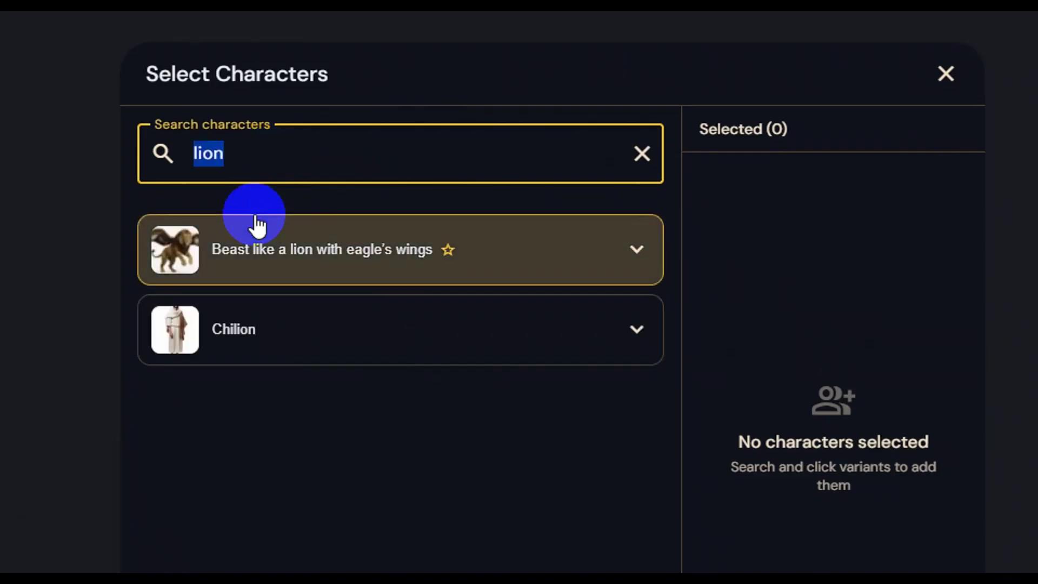
click(258, 225)
- Search the characters for "leop" and expand the Beast like a leopard with four wings entry
click(270, 166)
key(ctrl+a)
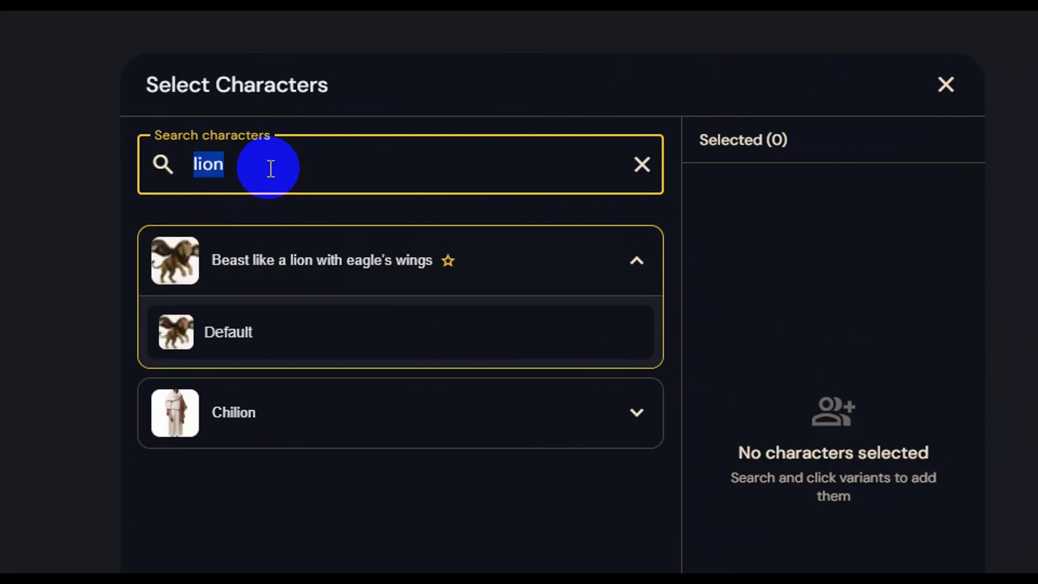
text(leap)
key(BackSpace)
key(BackSpace)
text(op)
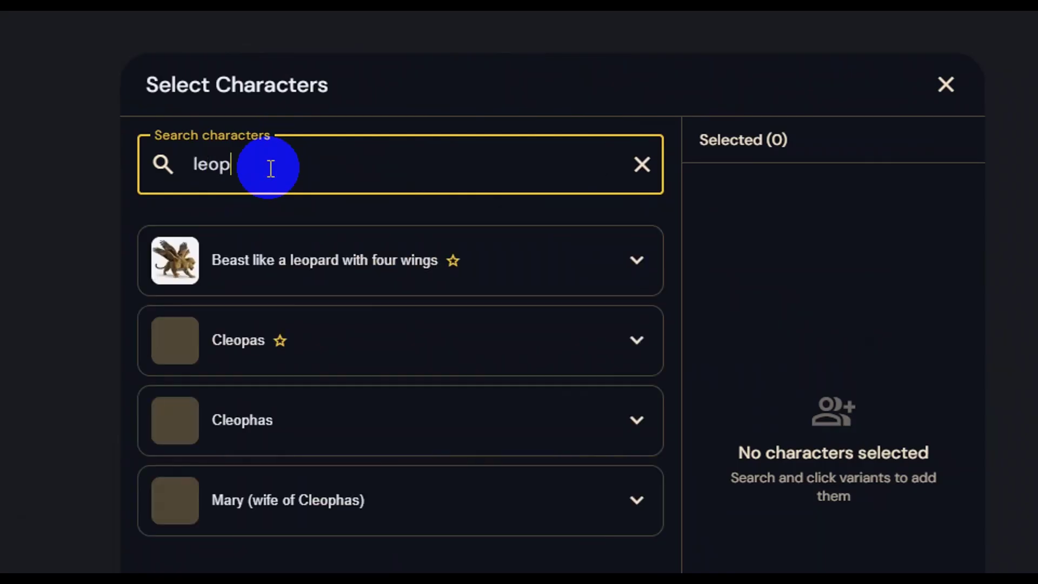
click(274, 249)
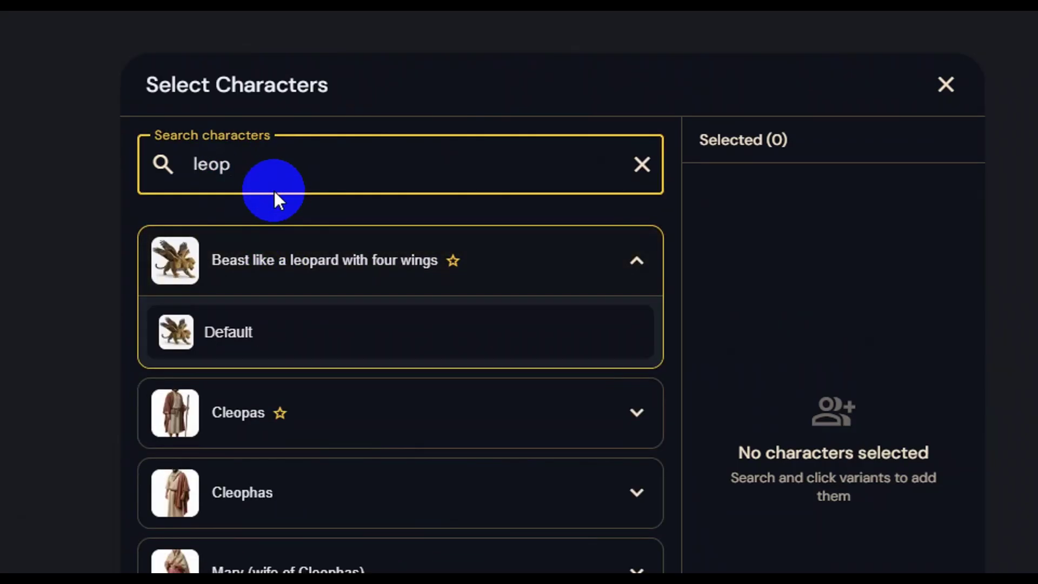
- Search the characters for "beast", view the Fourth beast, dreadful and terrible entry, and close the character selection without adding any
key(ctrl+a)
text(beast)
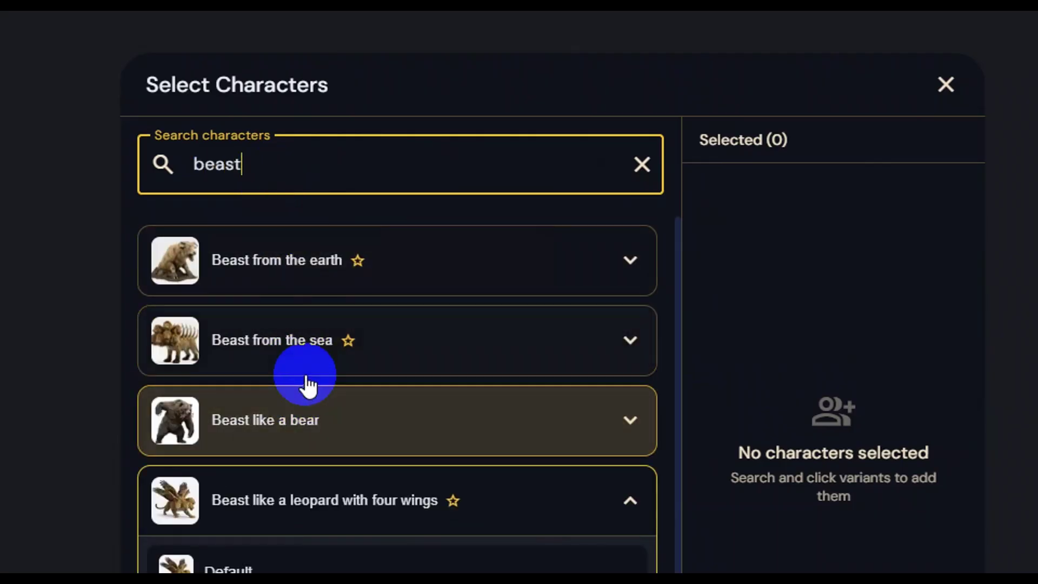
scroll(307, 385, down, 5)
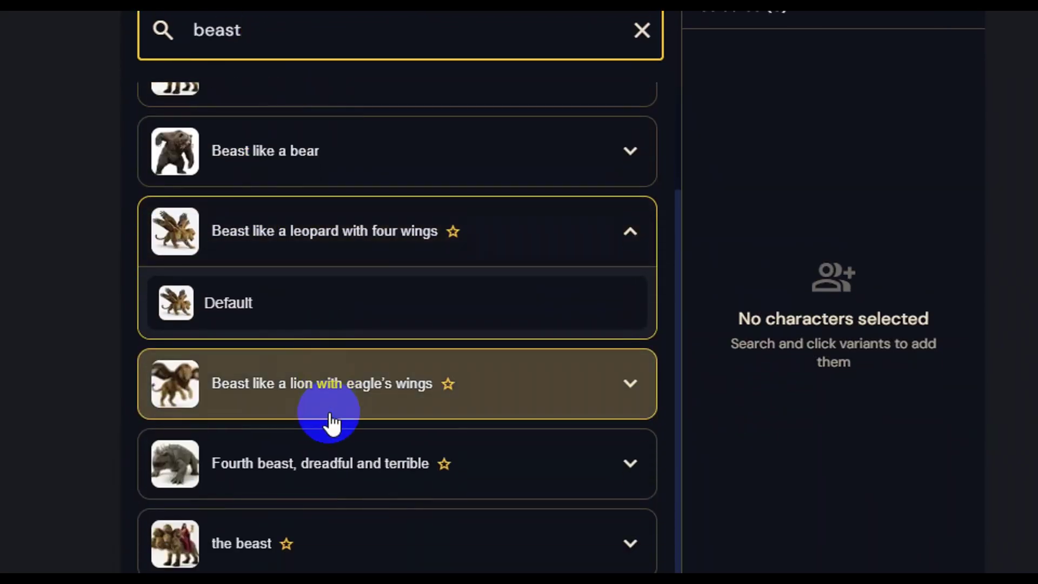
click(325, 460)
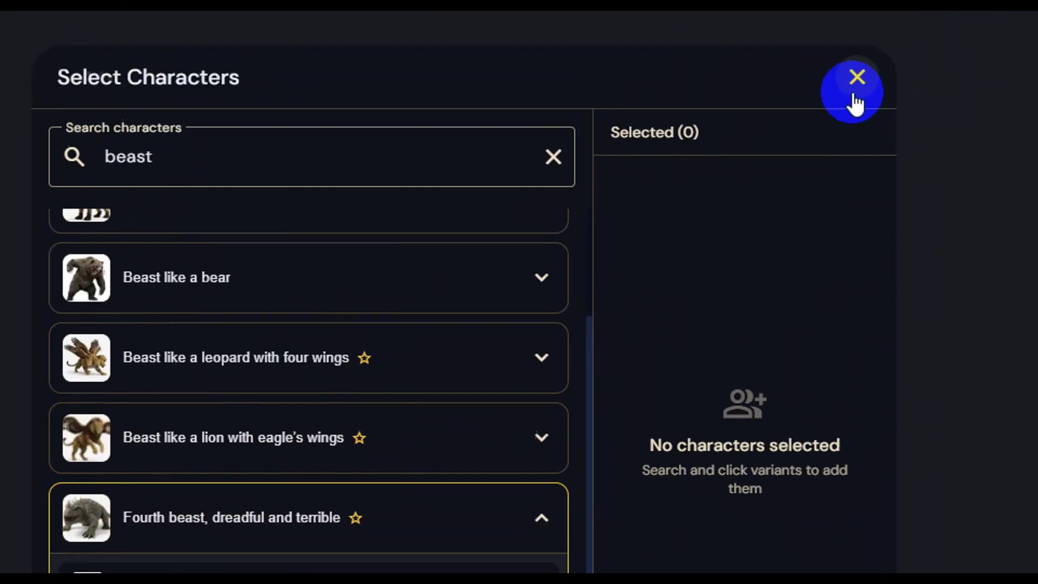
click(853, 81)
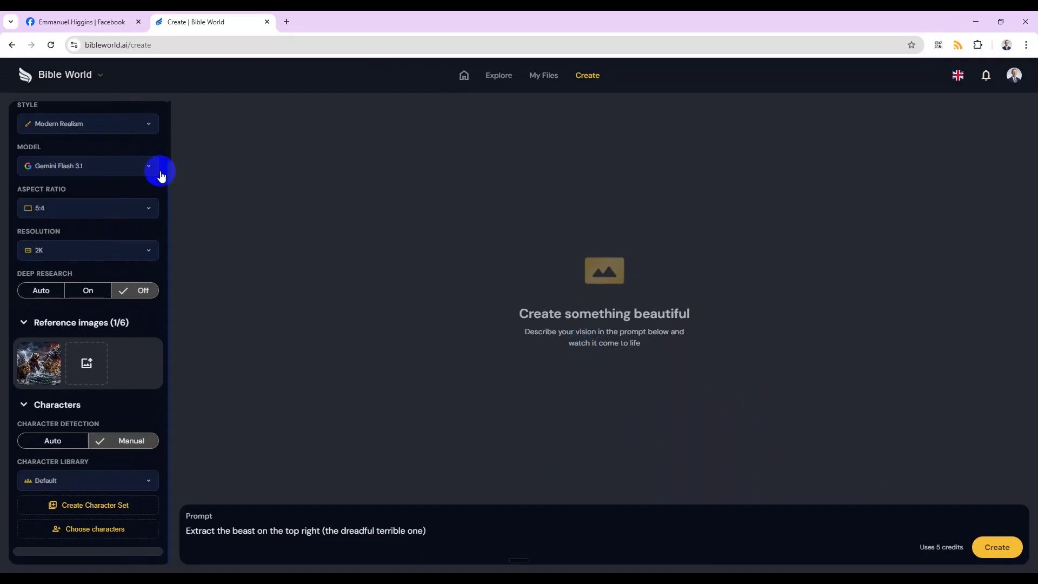
- Look through the Prophetic Beasts theme images in a separate tab and close that tab
click(492, 76)
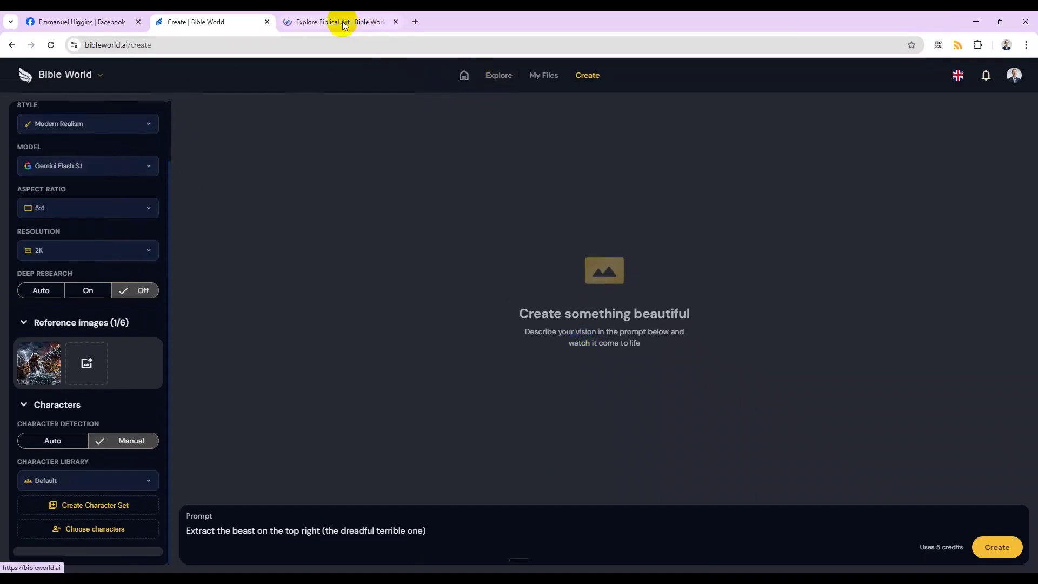
click(669, 195)
click(567, 368)
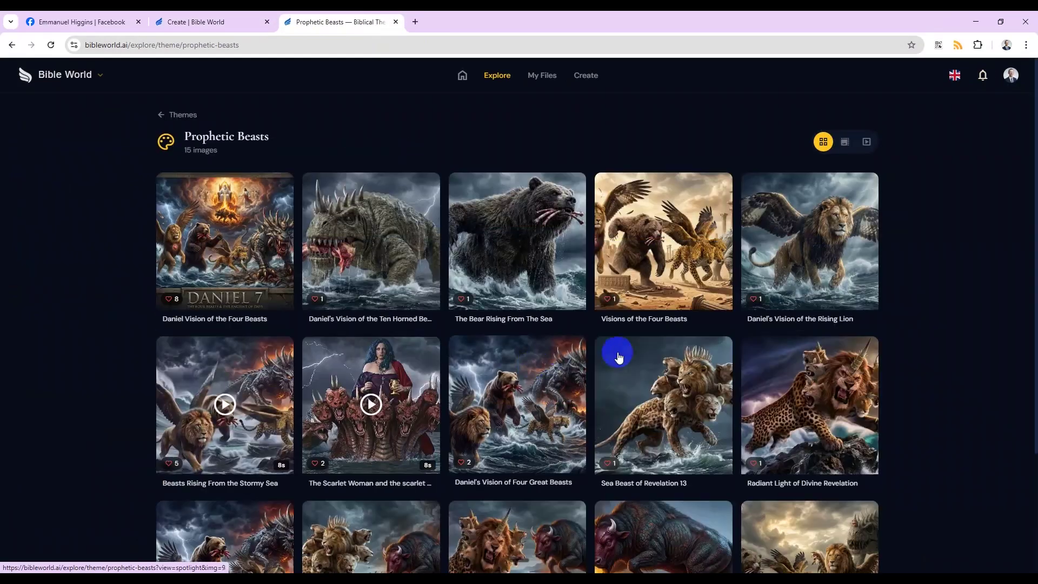
scroll(703, 379, down, 3)
key(ctrl+w)
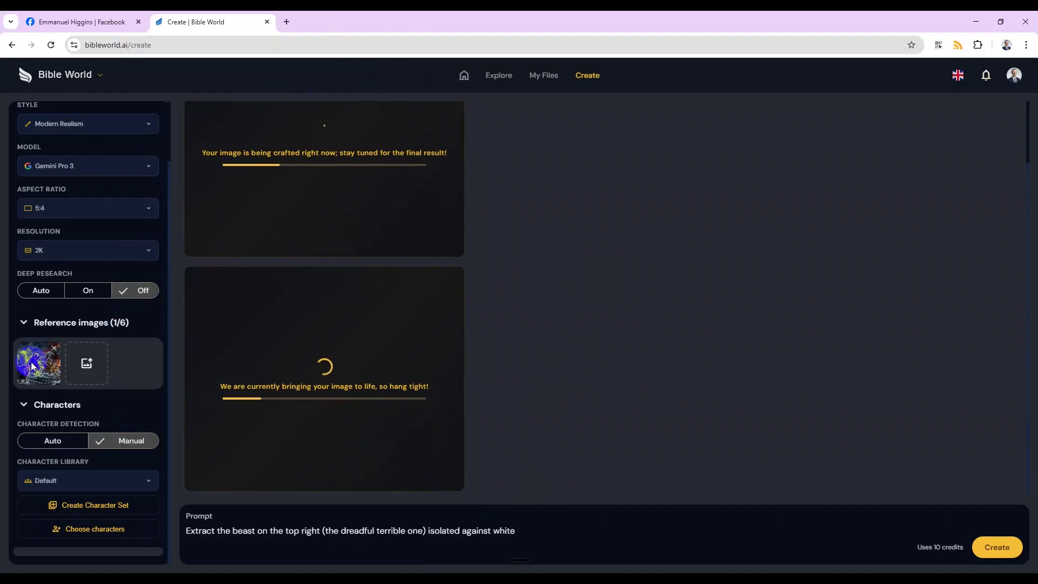
- Open Google Gemini in a new browser tab
click(287, 22)
text(gemi)
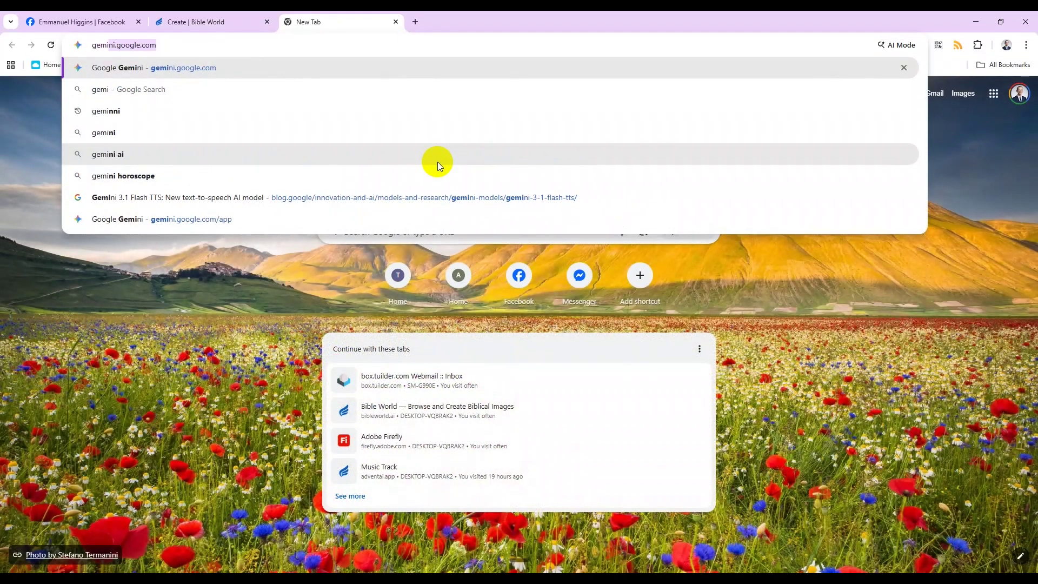
key(Return)
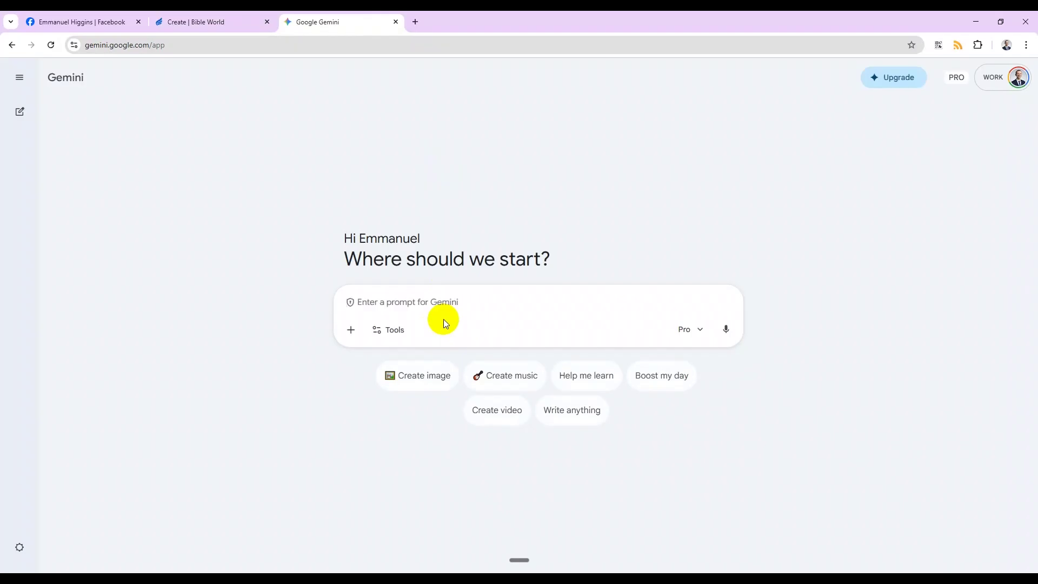
- Search the web for "daniel chapter 7" in a new tab and open the BibleGateway NIV passage
click(446, 324)
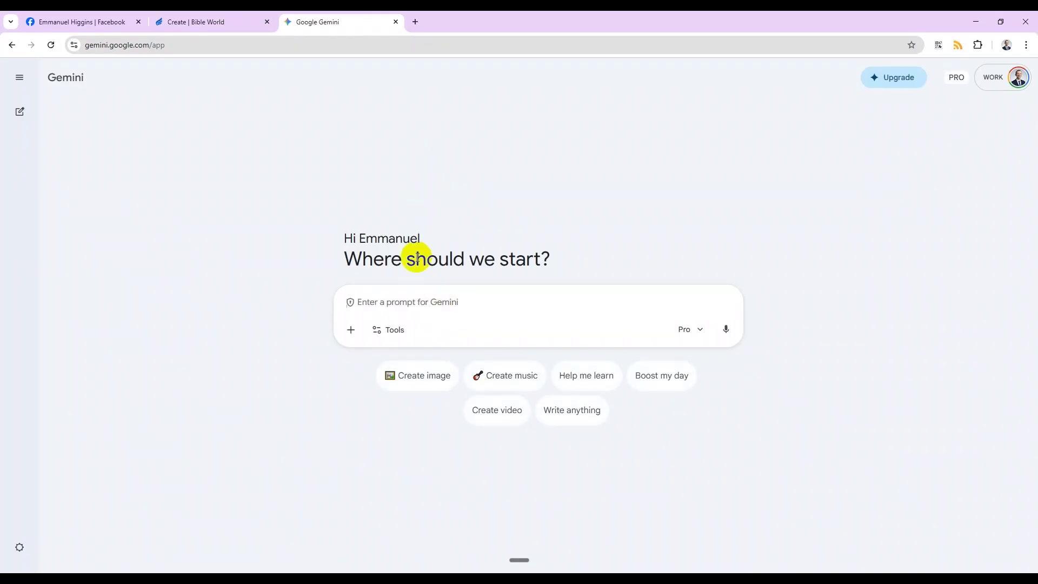
key(ctrl+t)
text(daniel)
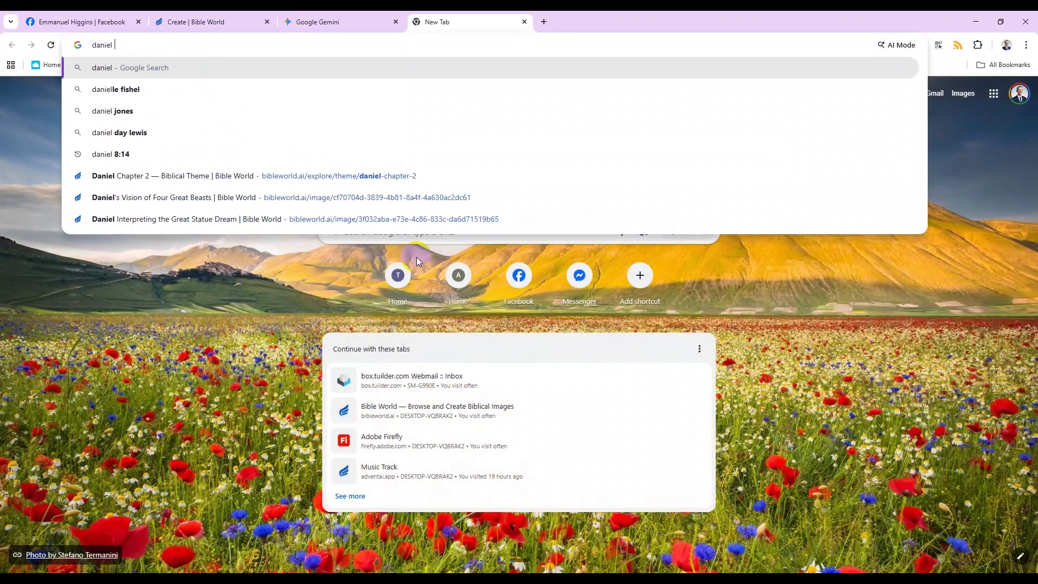
text( chapter )
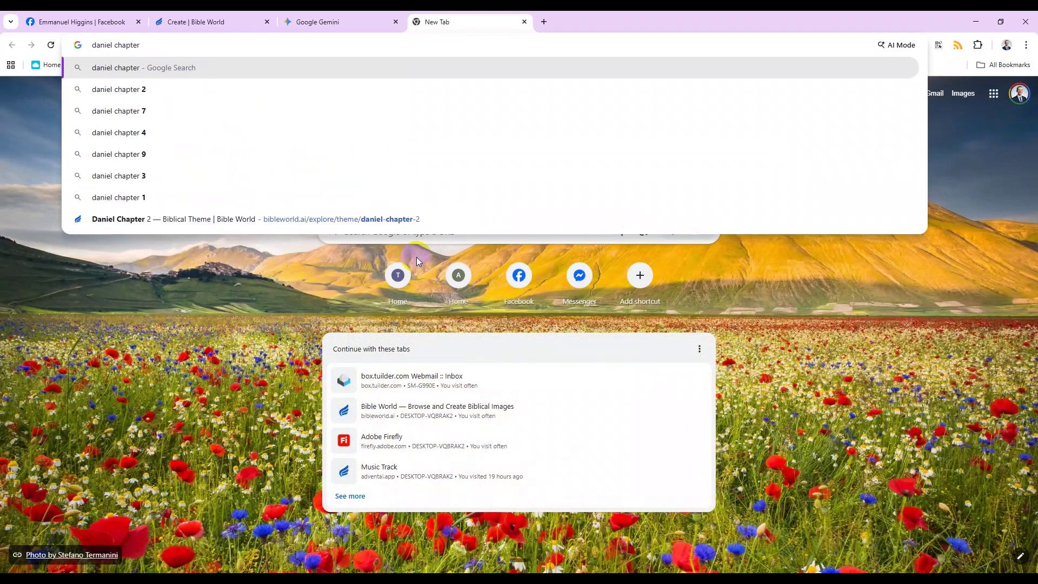
text(7)
key(Return)
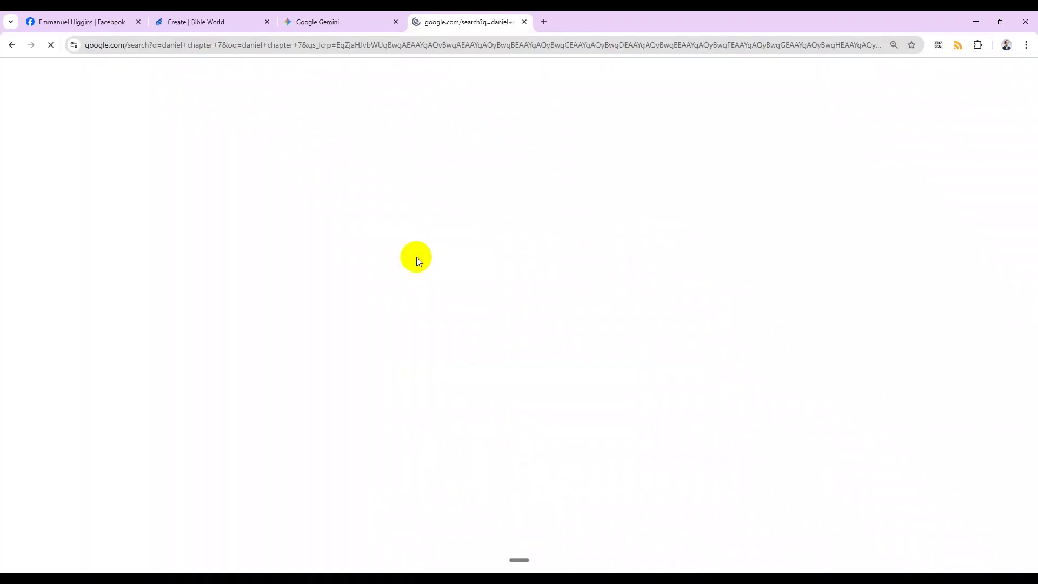
click(250, 169)
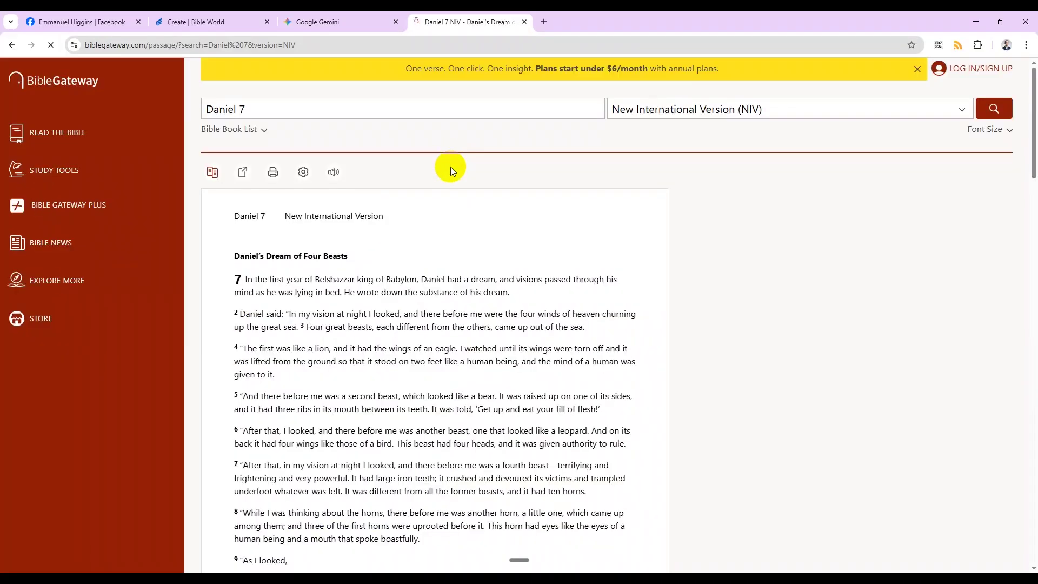
- Copy verses 1 to 7 of Daniel 7 and paste them into the Gemini prompt, followed by a line break
drag(236, 279, 602, 389)
scroll(375, 361, down, 2)
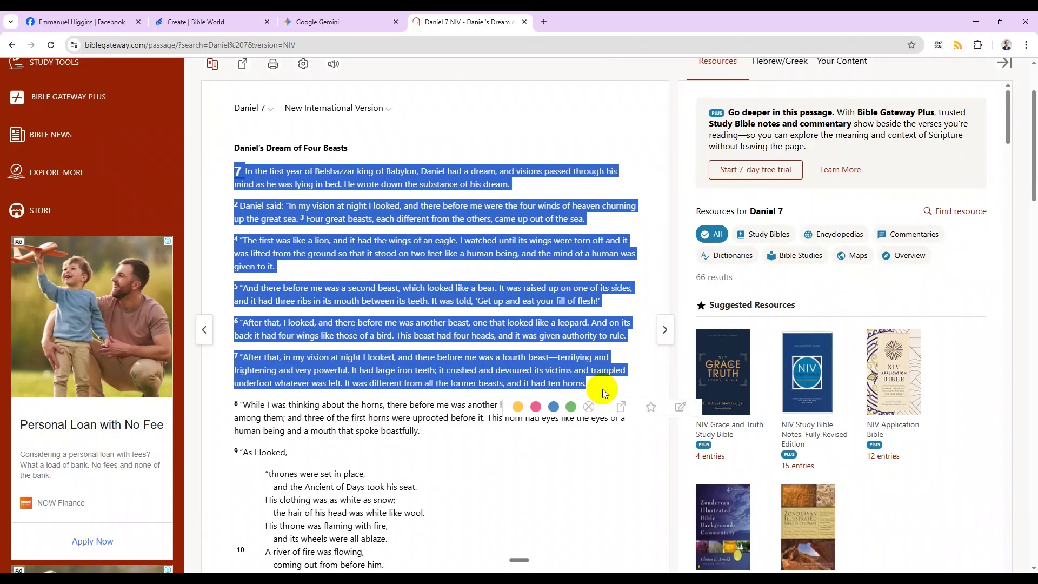
key(ctrl+c)
click(319, 21)
key(ctrl+v)
key(shift+Return)
- Add to the prompt a request for a cinematic video scene of each beast rising from the water individually, then coming together and walking out of the ocean
text(I want to creat)
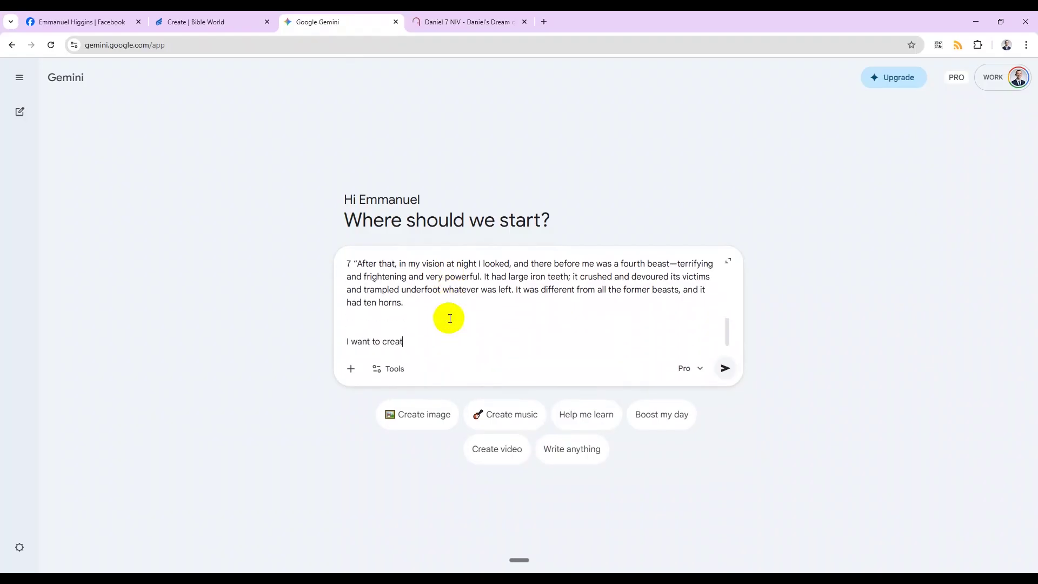
text(e a cinematic video scene of each be)
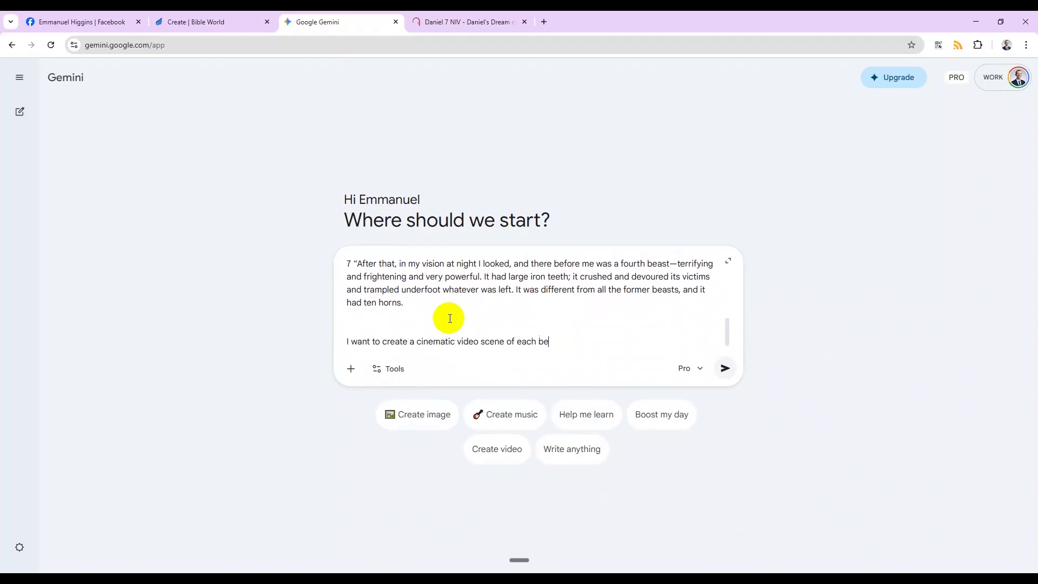
text(ast rising from the water, we will show each beast ind)
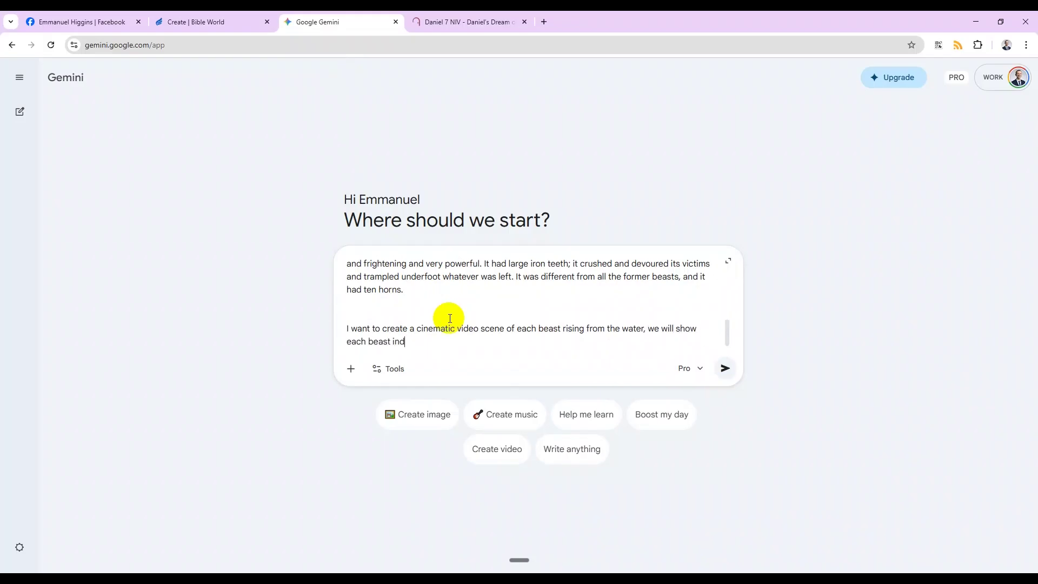
text(ividually first, then they come together and wa)
text(lk out of the ocean)
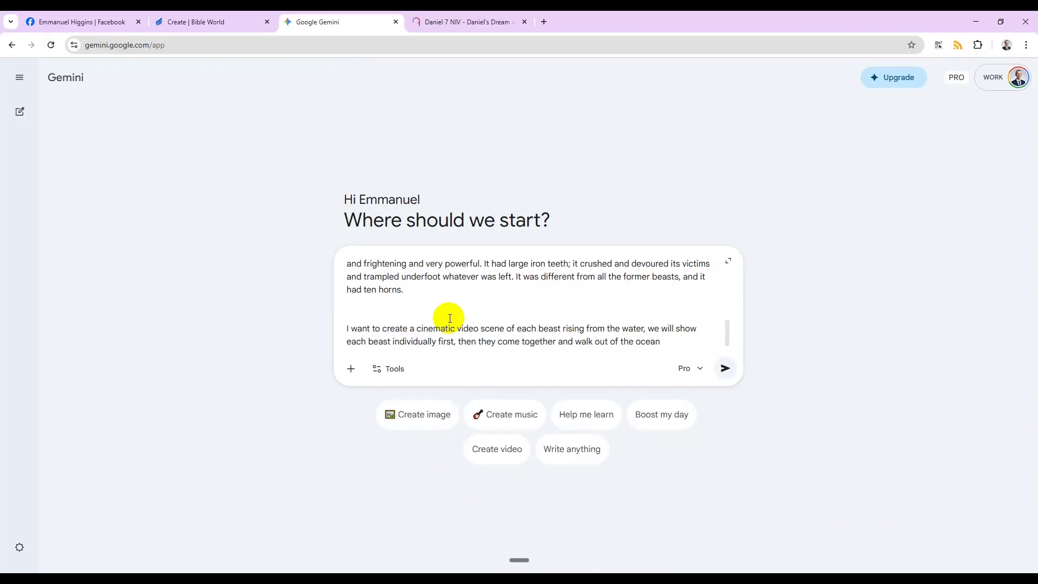
- Change "walk" to "run" and add "as the camera moves back to show an over-the-shoulder view of the prophet Daniel as he views this scene in vision."
key(ctrl+shift+Left)
text(run )
text( as the)
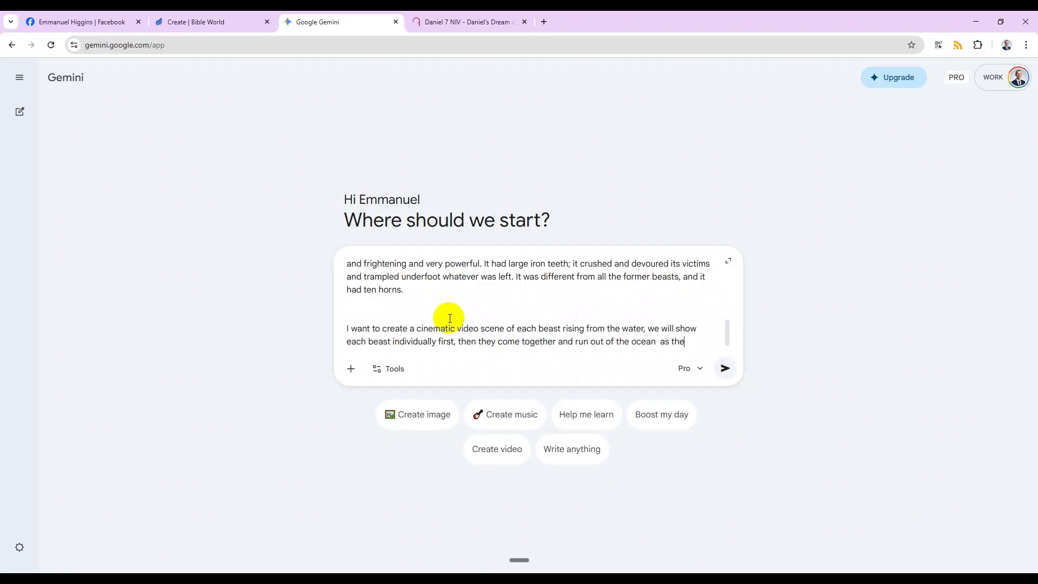
text( camera moves bacek t)
text(k to )
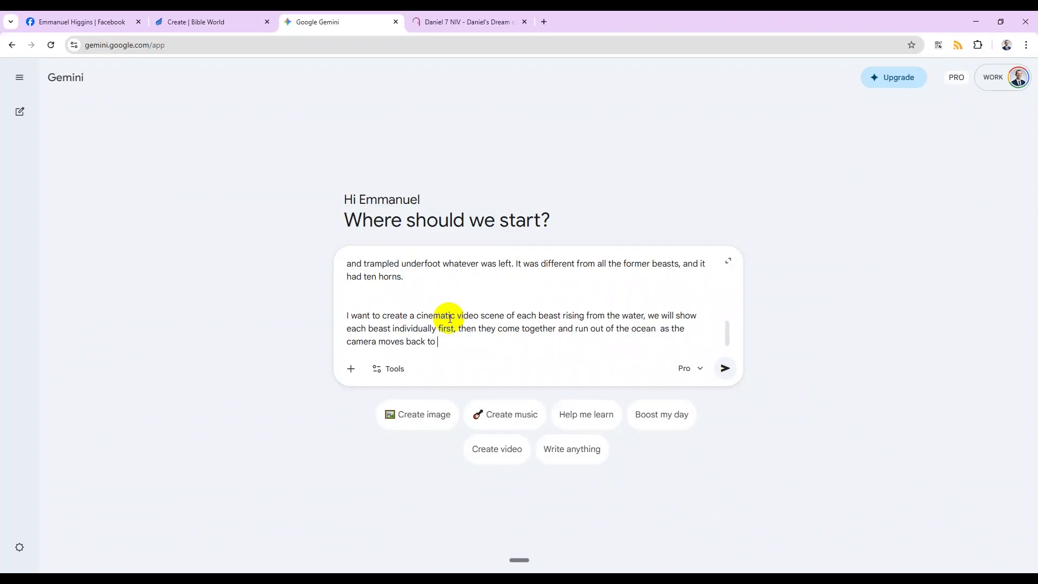
text(show an over-the-shoulder view of the prophet Daniel.)
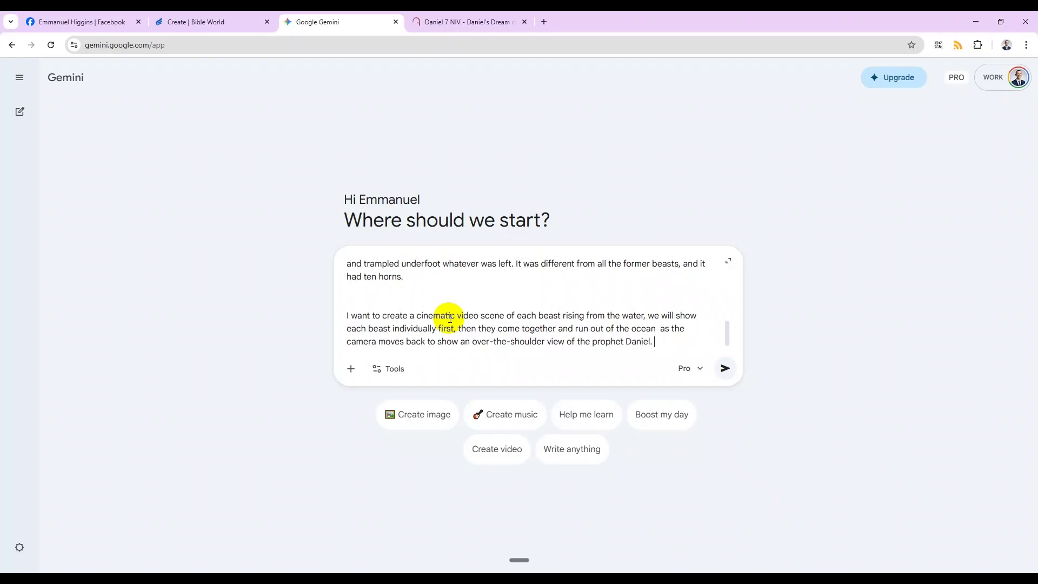
text(as he views this scene inv vision.)
- Add a new paragraph to the prompt reading "Must be epic, vivid, colourful, detailed, stormy, lightning, sea spray, etc. cinematic."
key(shift+Return)
key(shift+Return)
text(Must be epic, vivid, colourful, )
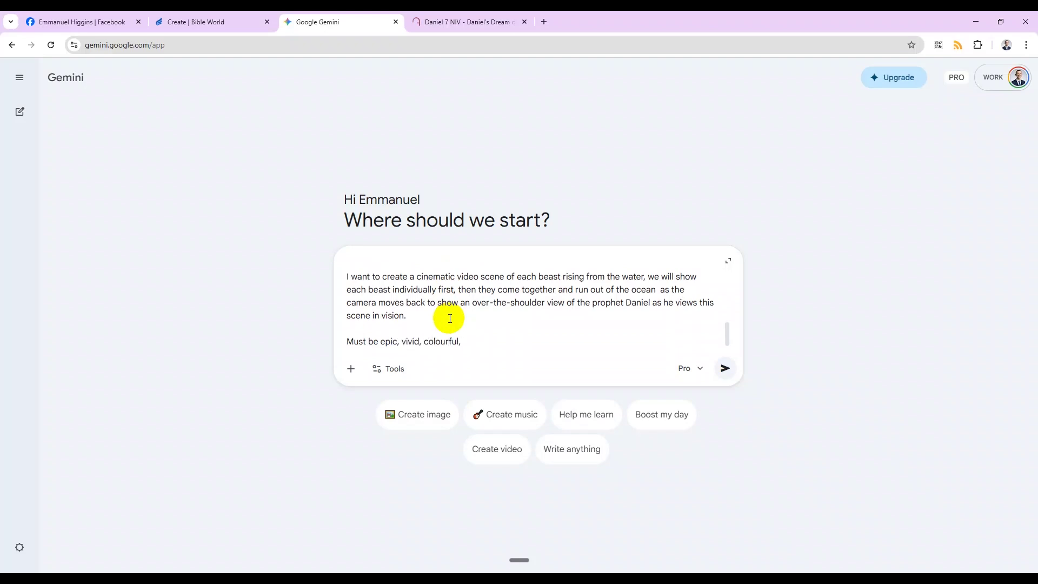
text(detailed, stormy, lightning)
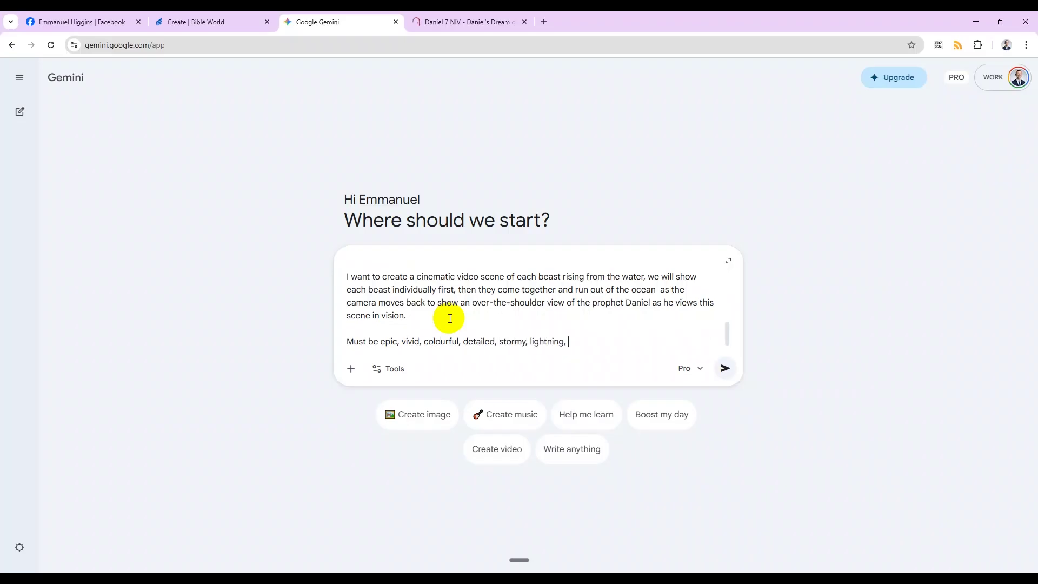
text(, seas)
key(BackSpace)
text(spray ,, etc. cinematic. Please c)
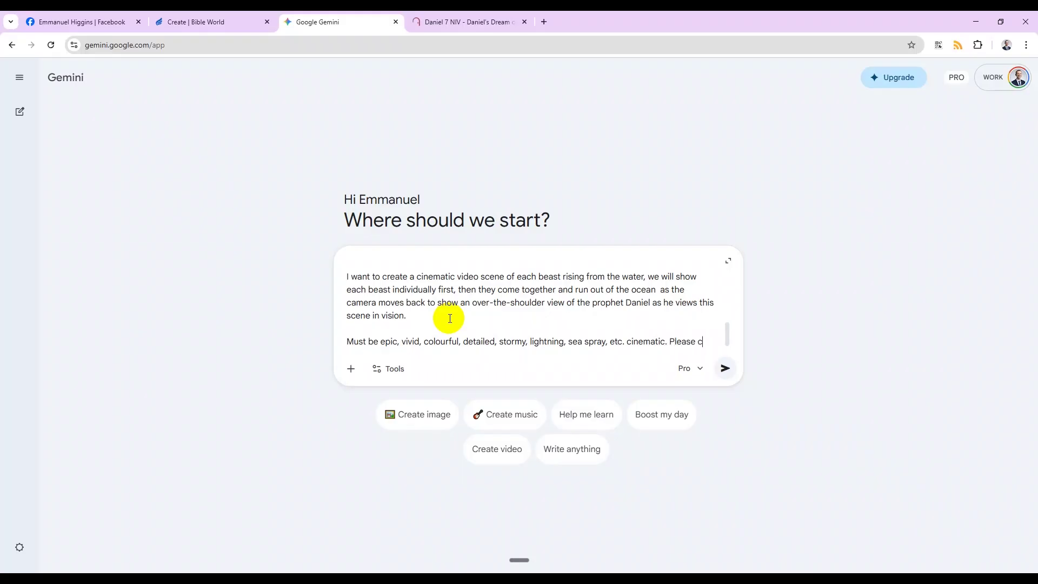
- Ask in the prompt to create at least 8 detailed scenes "that we can use as prompts"
text(reate at leas)
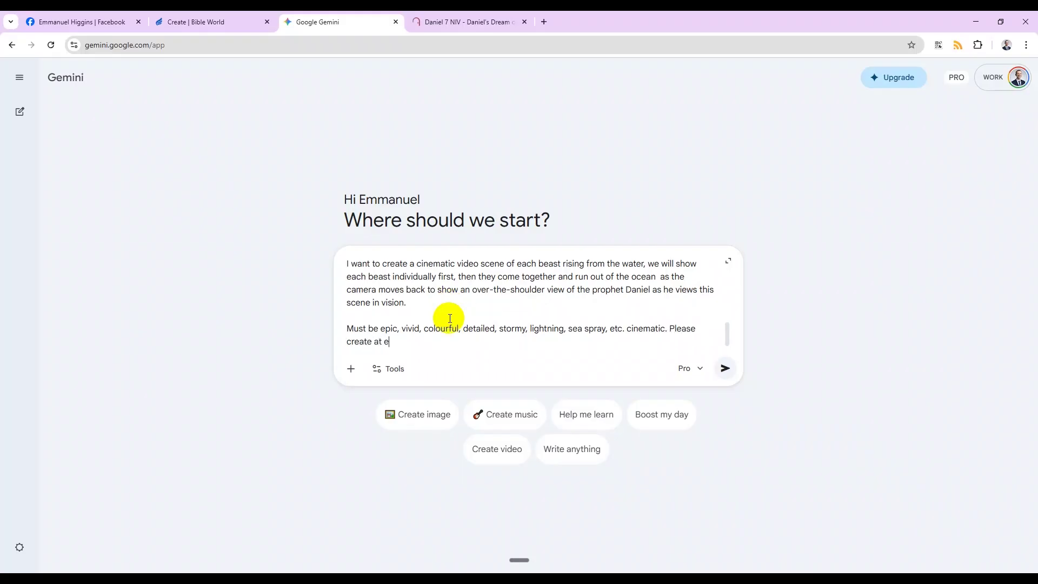
text(t 8 detai)
text(led scenes)
text(, for)
key(BackSpace)
key(BackSpace)
key(BackSpace)
text(that we can use as prompts latere)
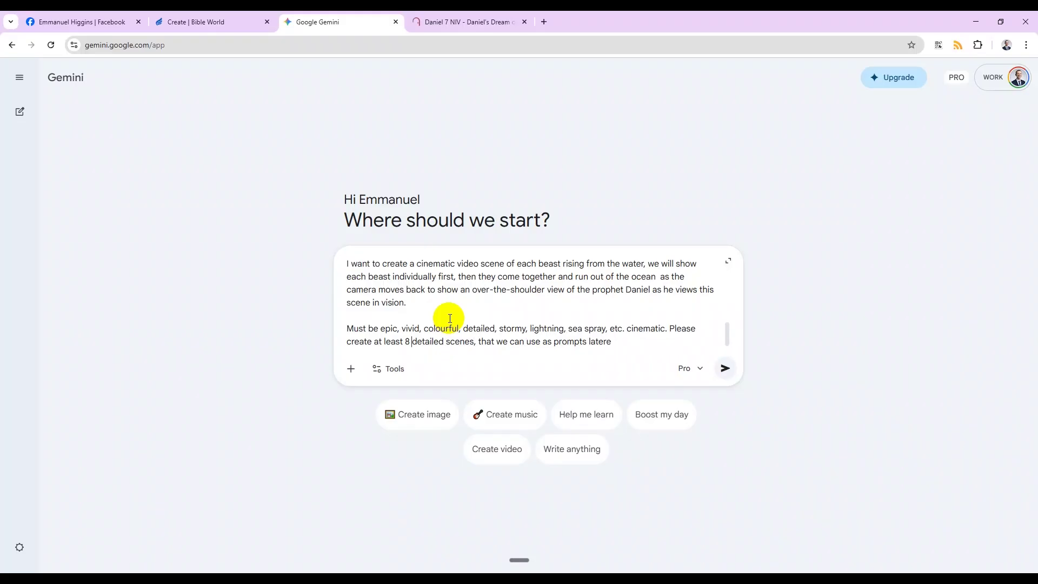
- Insert "(text only)" after "8 detailed scenes" in the prompt
key(Right)
key(Right)
key(Right)
key(Right)
key(Right)
key(Right)
text((text only)
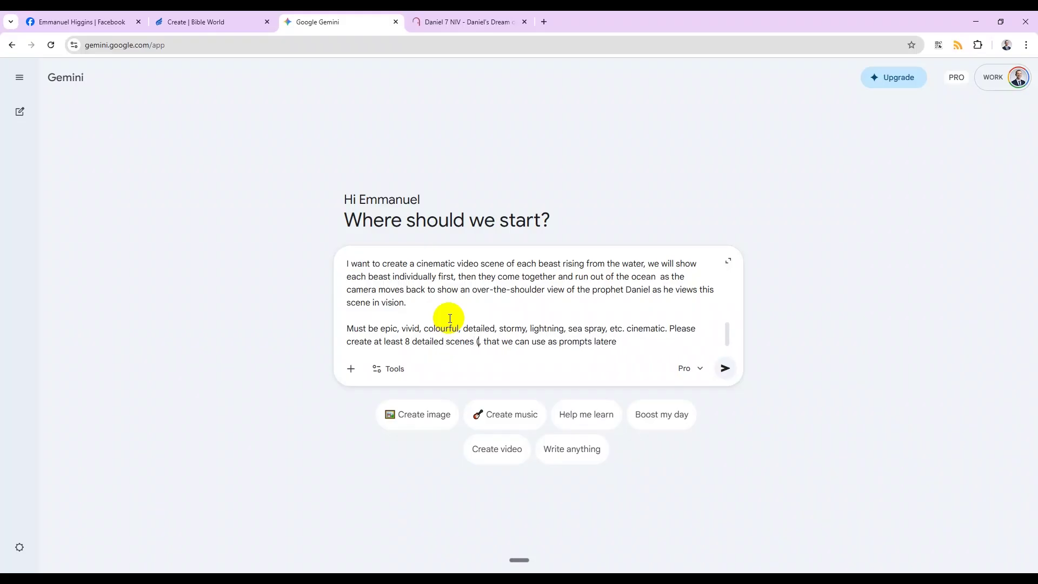
text())
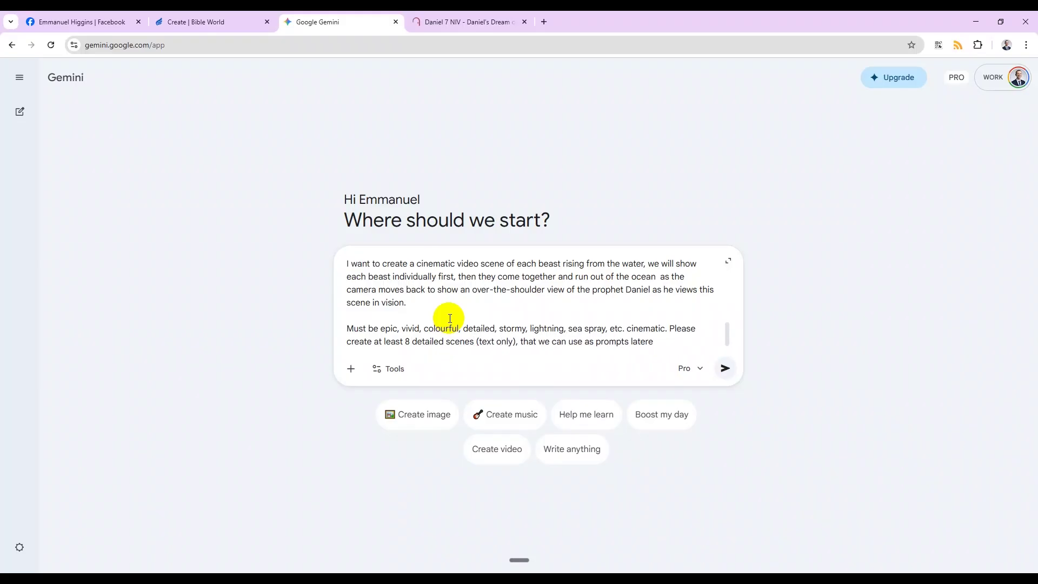
- Copy the whole prompt and submit it to Gemini
key(End)
key(ctrl+a)
scroll(450, 318, up, 5)
- Open Claude in a new tab placed beside the Gemini tab and submit the same copied prompt there
key(ctrl+t)
text(c)
key(Return)
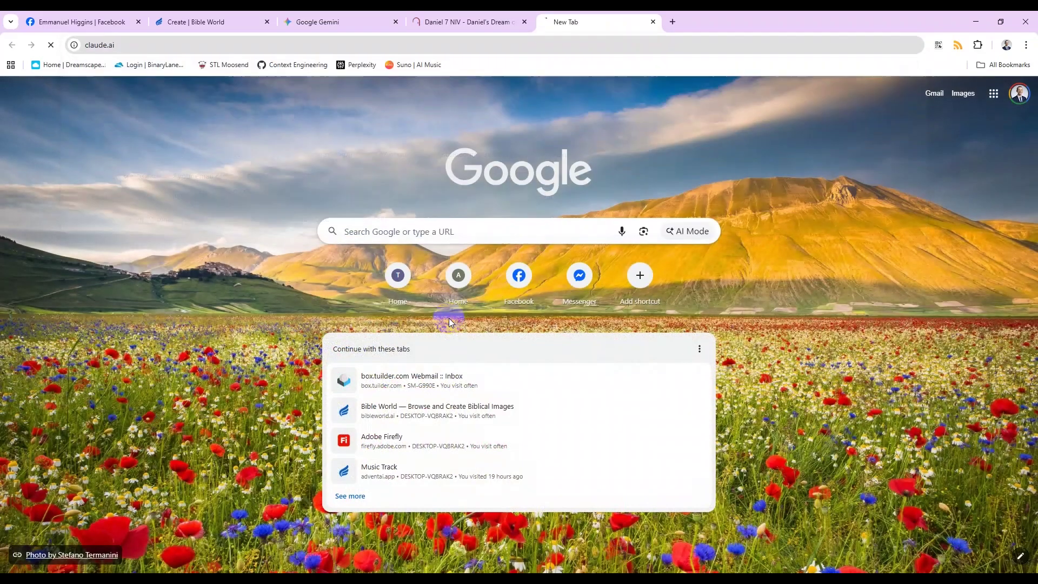
drag(610, 23, 411, 21)
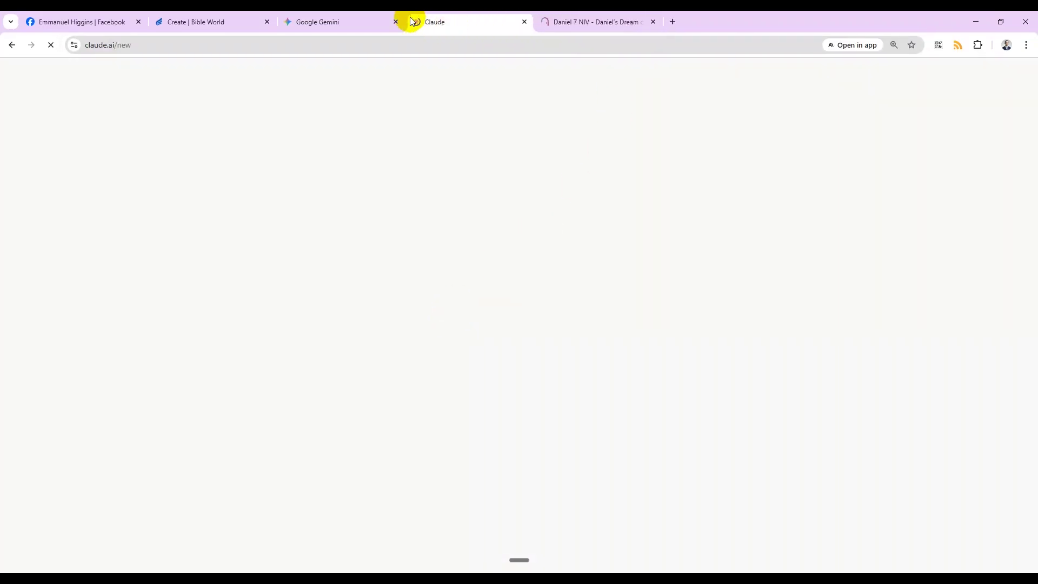
key(ctrl+v)
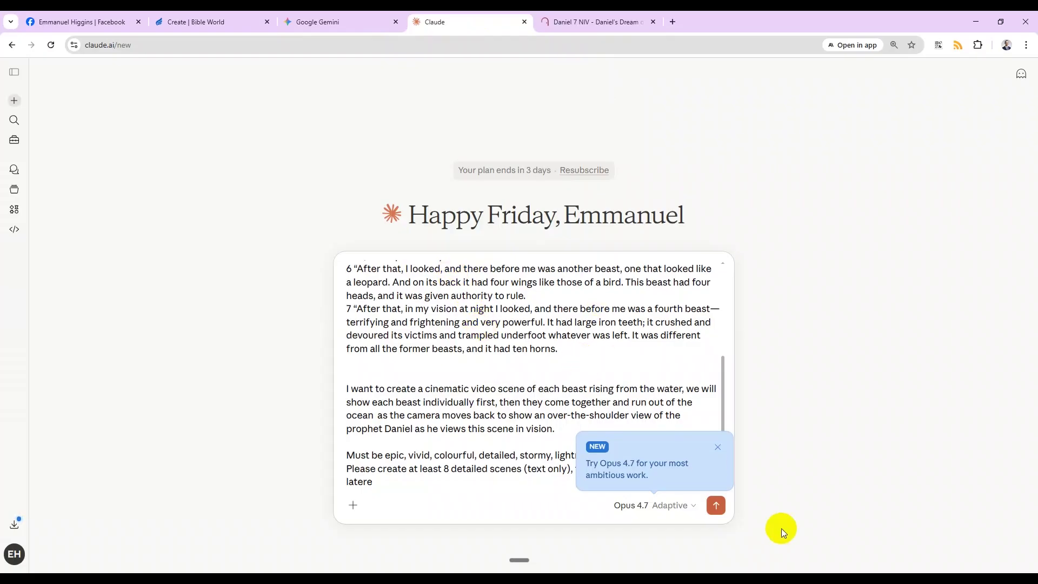
click(718, 447)
click(716, 505)
- Check Gemini's response, switch to Bible World and compare the two extracted images of the dreadful beast
key(ctrl+shift+Tab)
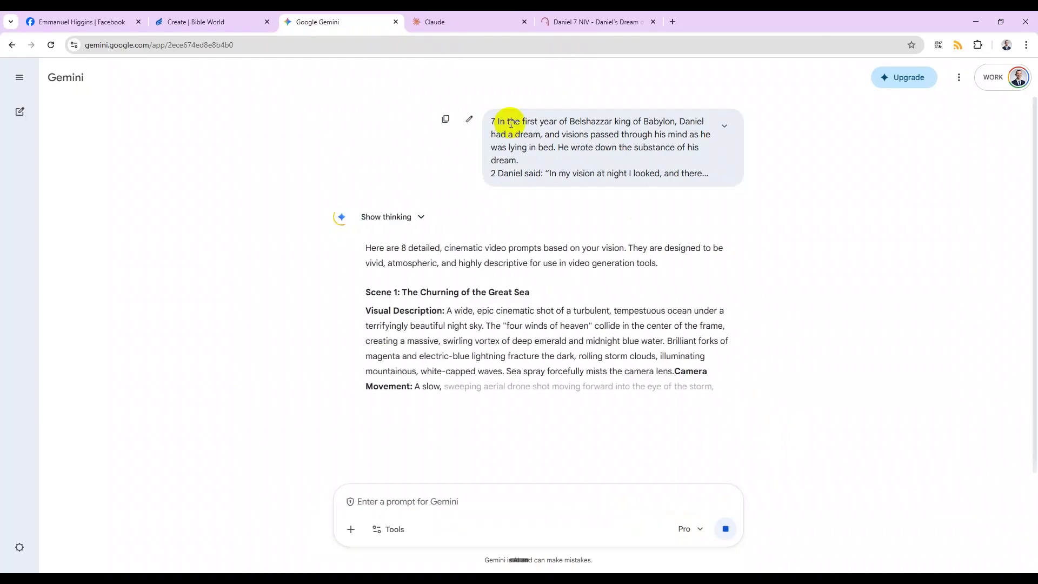
key(ctrl+shift+Tab)
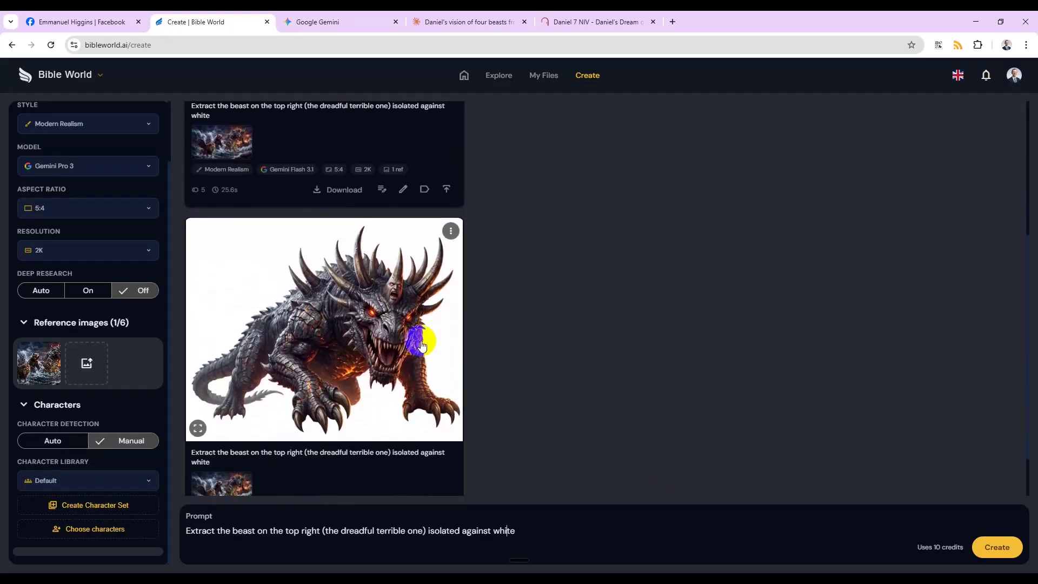
scroll(444, 350, up, 4)
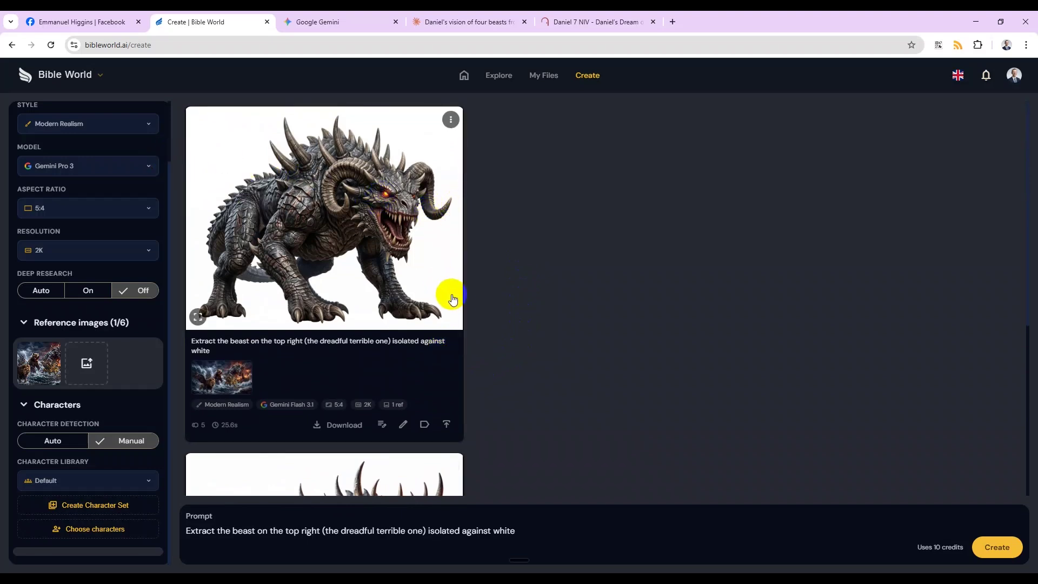
scroll(455, 300, down, 5)
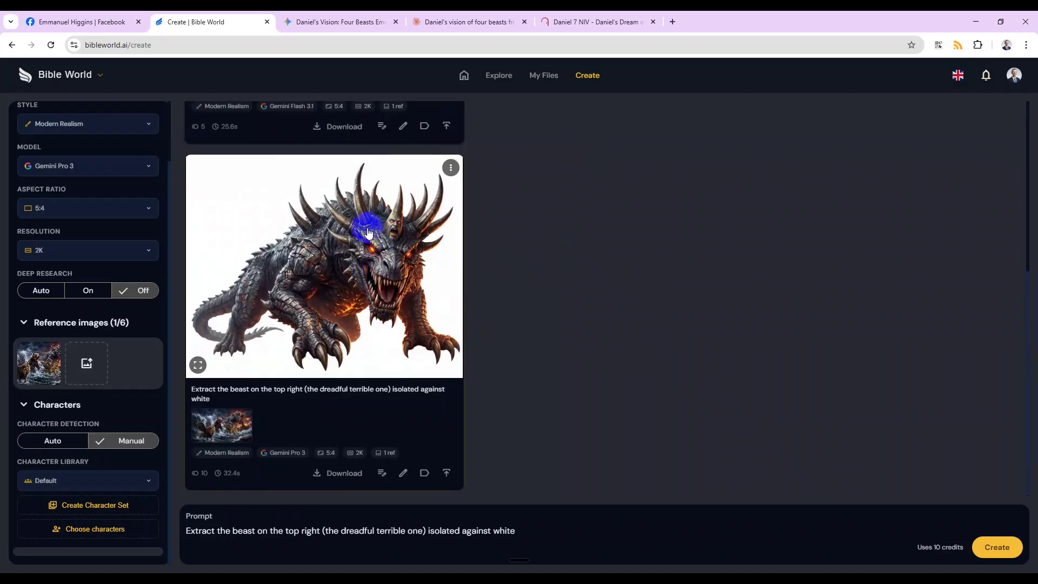
scroll(432, 205, up, 1)
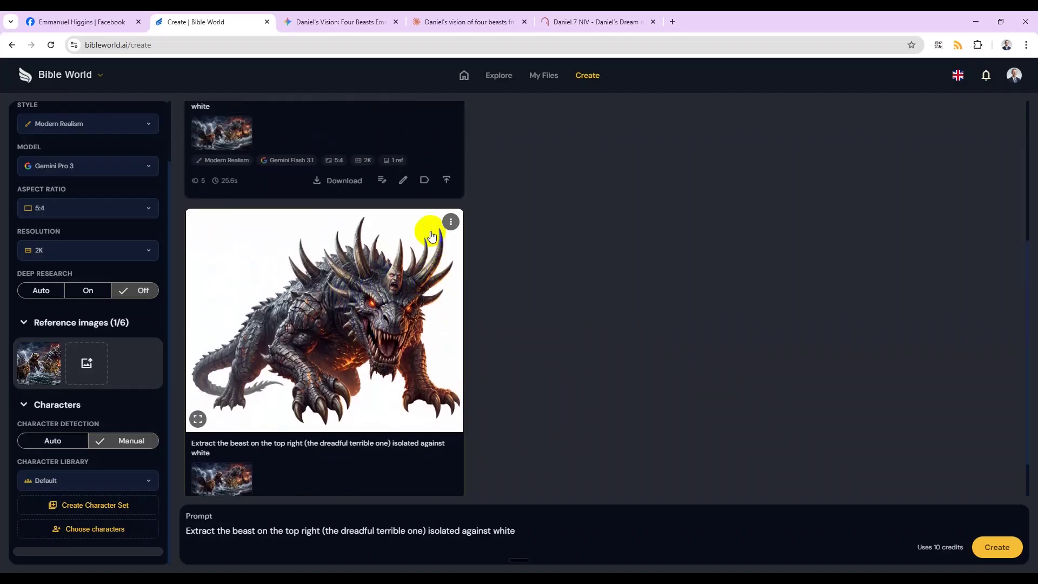
scroll(407, 143, down, 1)
- Copy the opening scene's description of the churning ocean and four whirlwinds from Claude's response
click(335, 21)
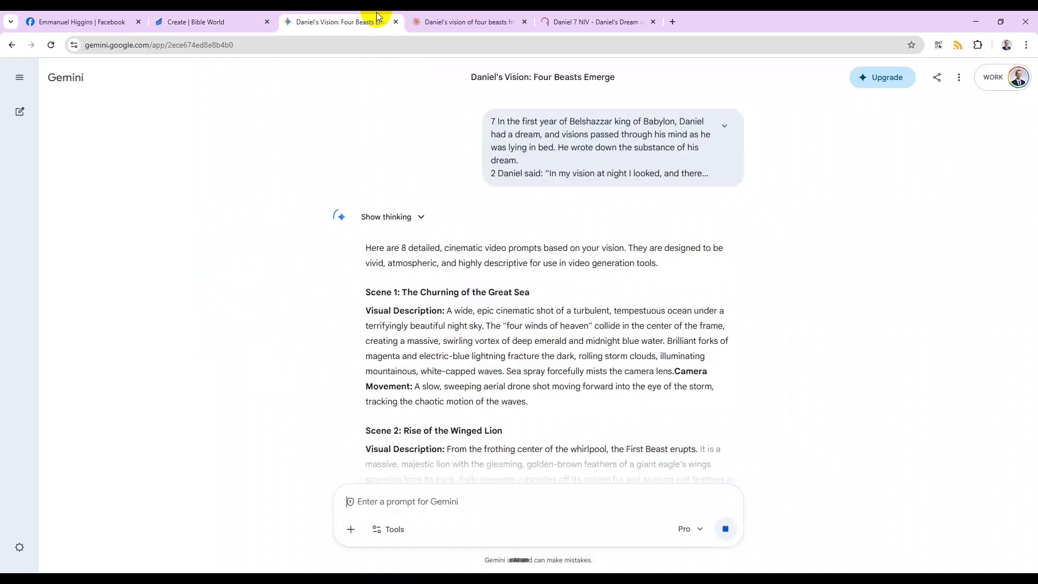
key(ctrl+Tab)
scroll(585, 288, up, 1)
drag(595, 336, 323, 212)
right_click(331, 216)
click(363, 228)
click(336, 21)
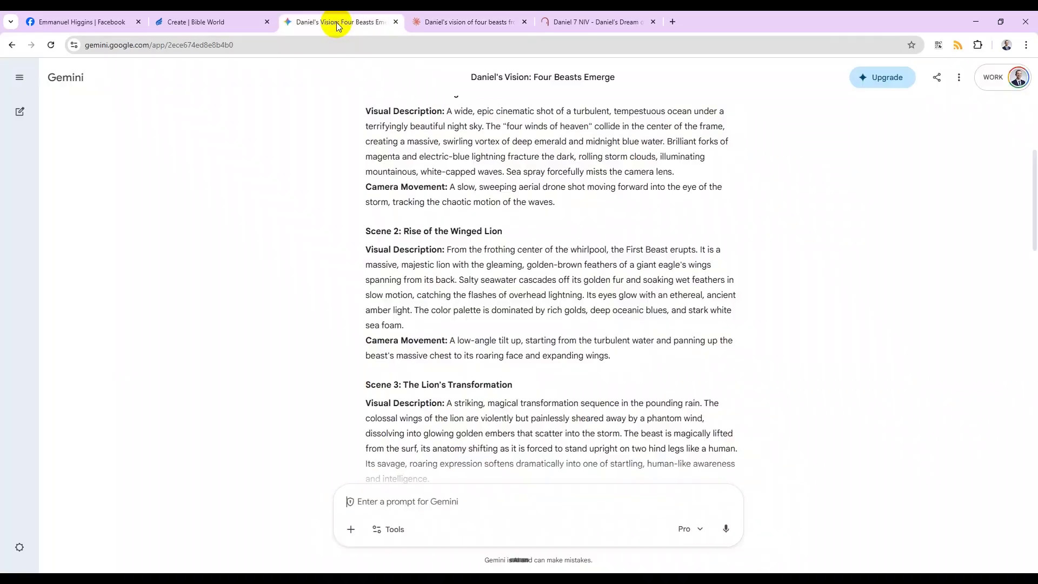
- Switch to Bible World and replace the existing prompt with the copied opening scene description
click(229, 24)
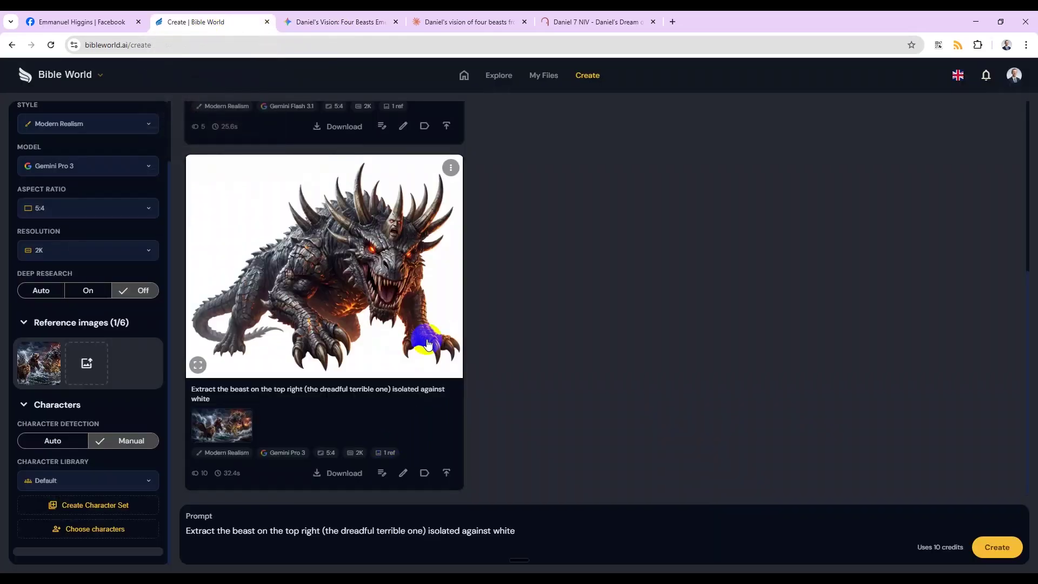
key(ctrl+a)
key(ctrl+v)
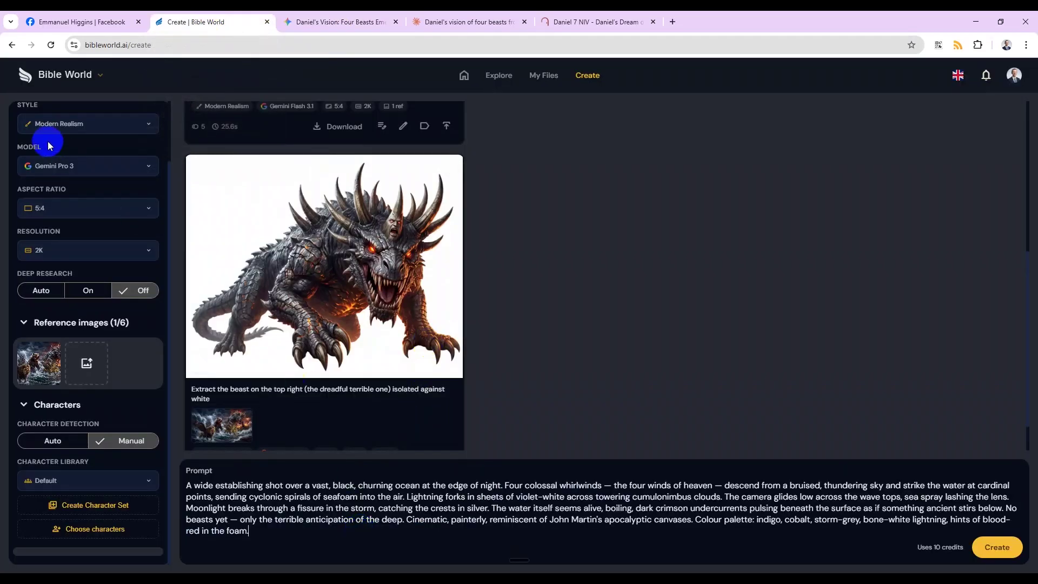
- Set the media type to Video and remove the existing reference image
scroll(81, 143, up, 2)
click(129, 147)
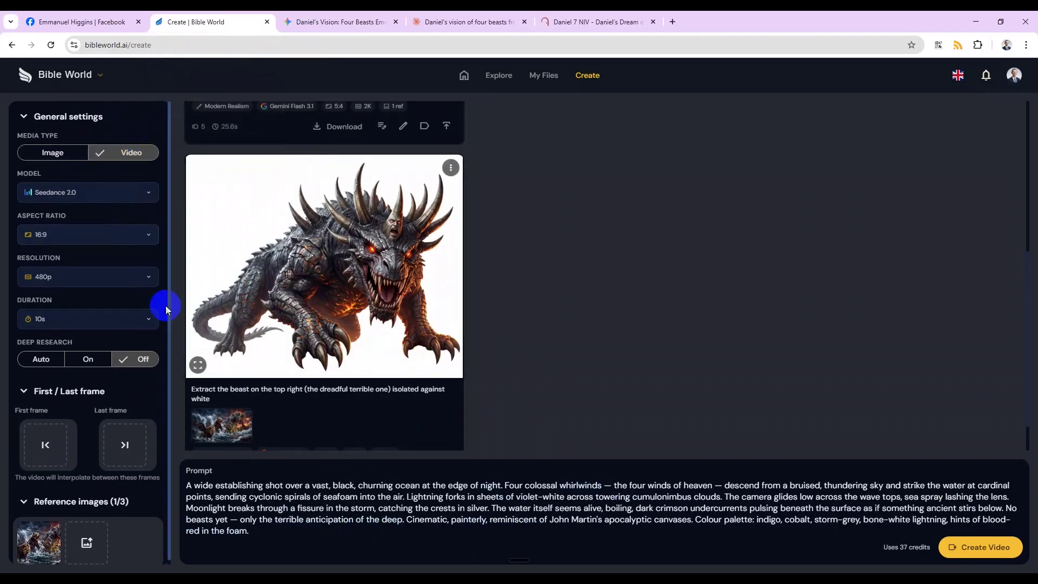
click(53, 525)
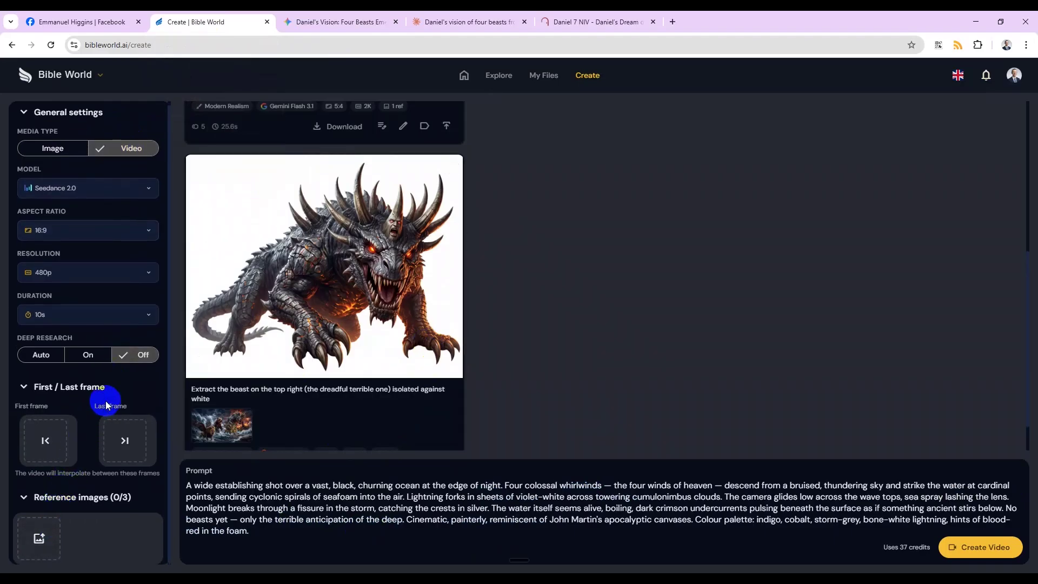
scroll(78, 259, up, 1)
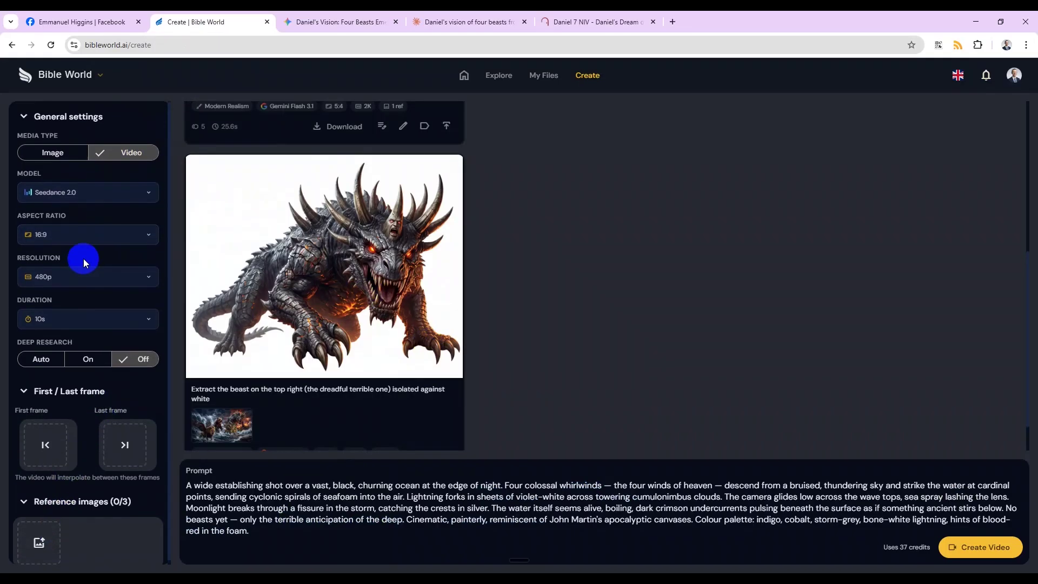
- Set the video resolution to 720p and generate the opening ocean scene with the four whirlwinds
click(80, 275)
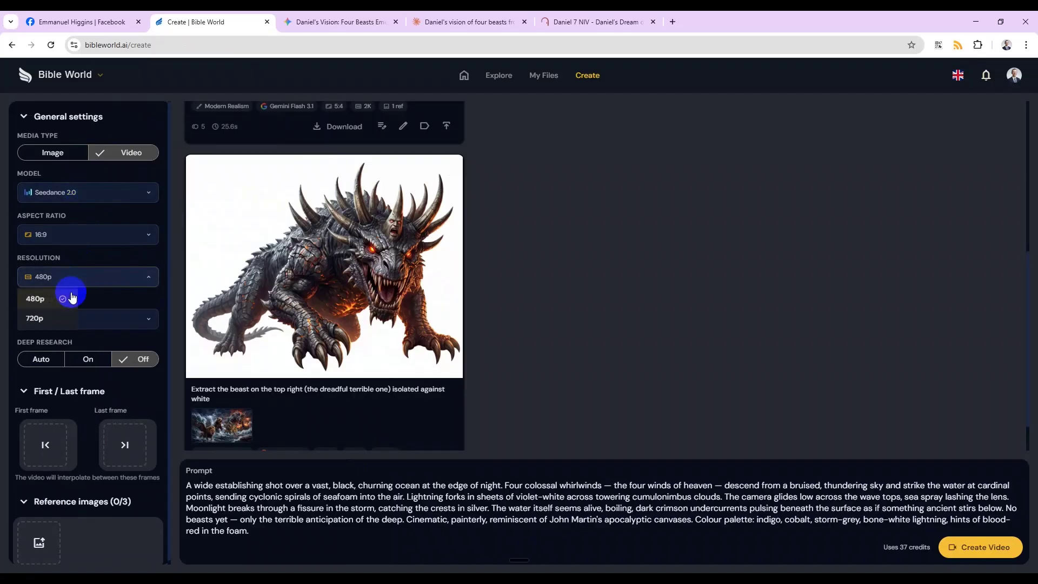
click(60, 317)
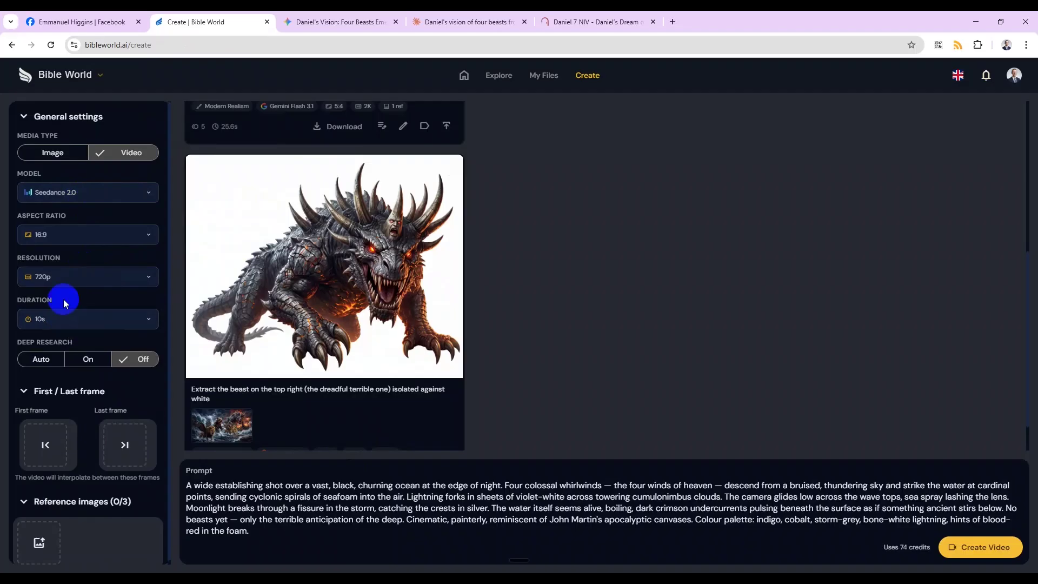
click(61, 236)
click(61, 236)
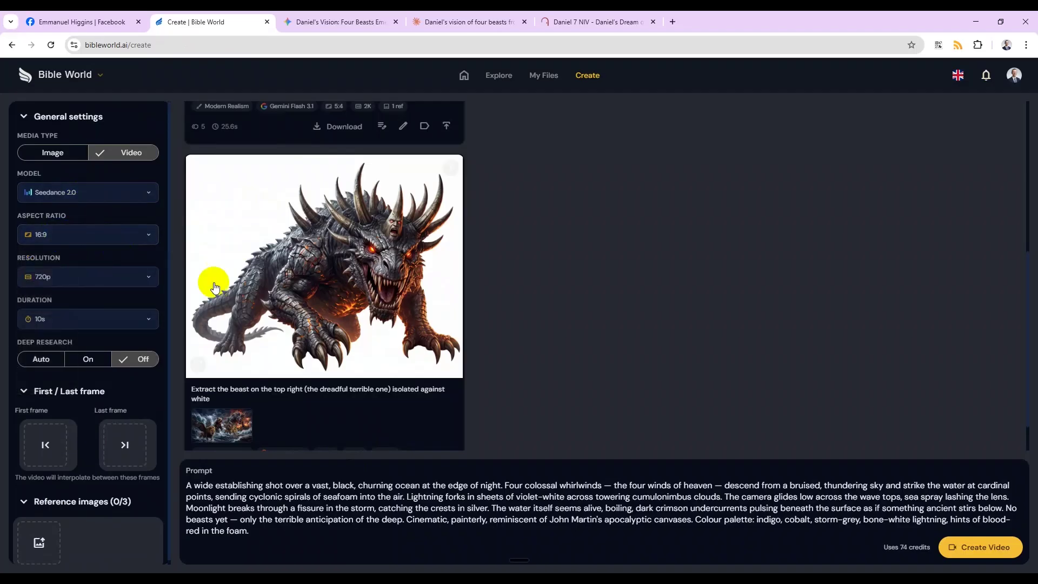
click(971, 548)
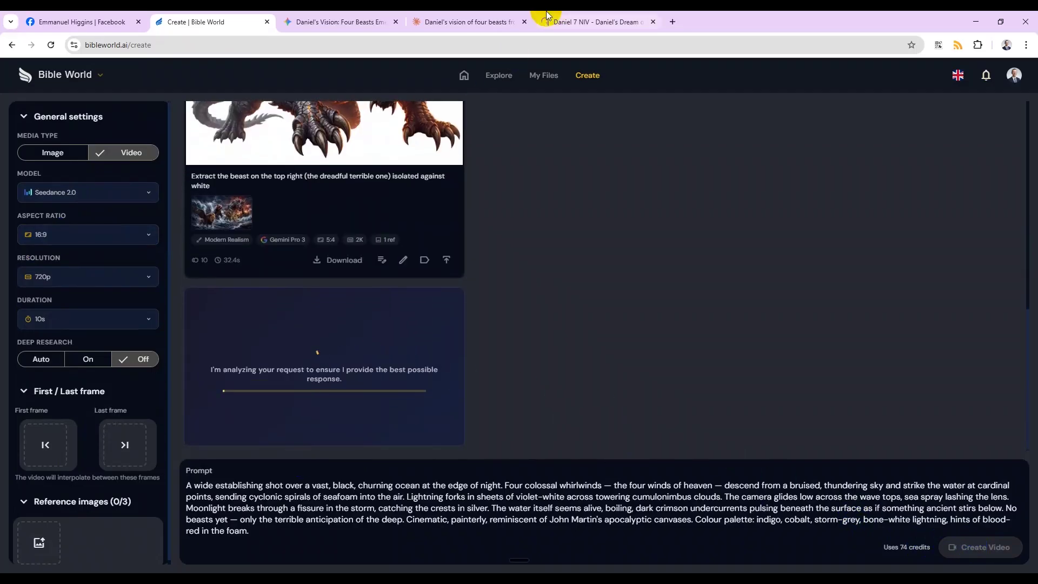
- Copy the opening scene's visual description and camera movement from Gemini and generate a second video from them in Bible World
click(329, 22)
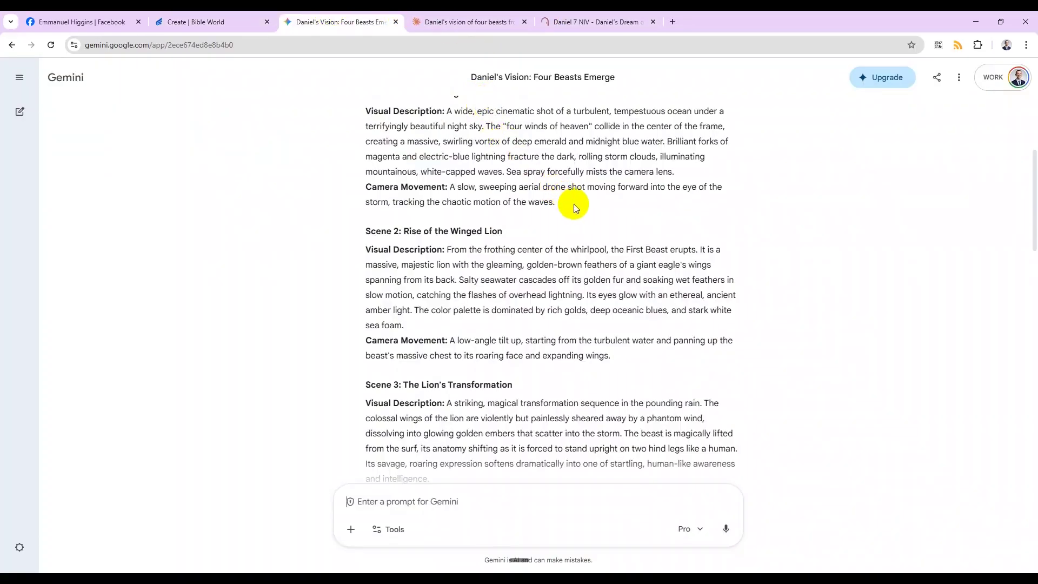
drag(569, 204, 364, 111)
click(236, 16)
click(315, 491)
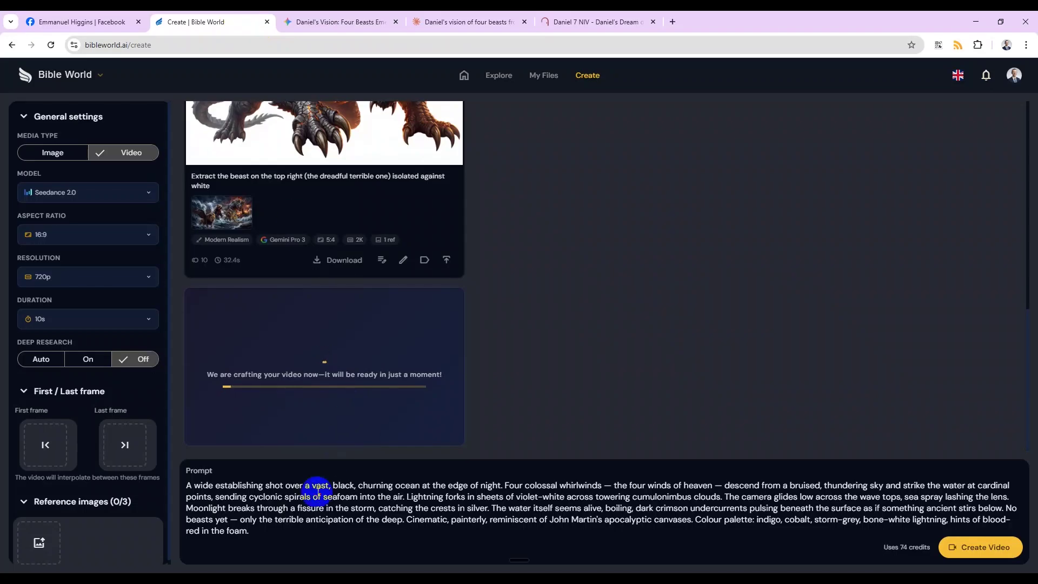
key(ctrl+a)
key(ctrl+v)
key(Return)
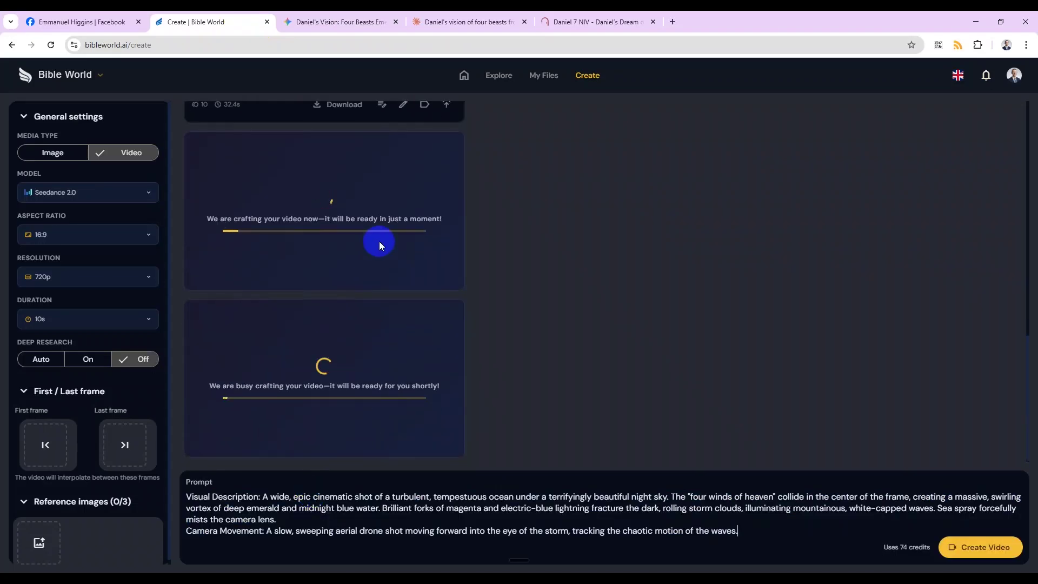
- Launch Adobe Premiere and return to Bible World in the browser
key(super)
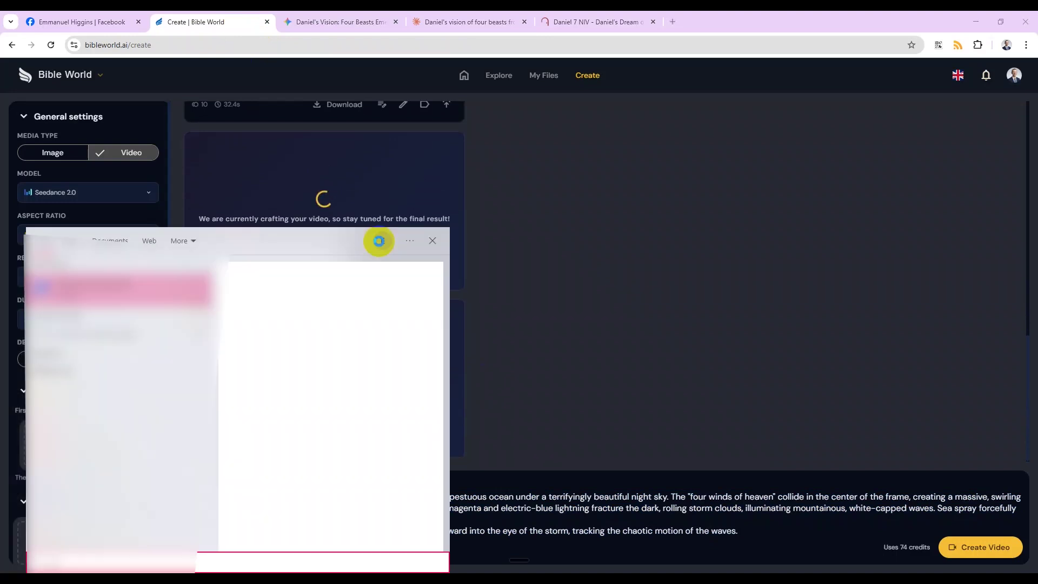
click(379, 241)
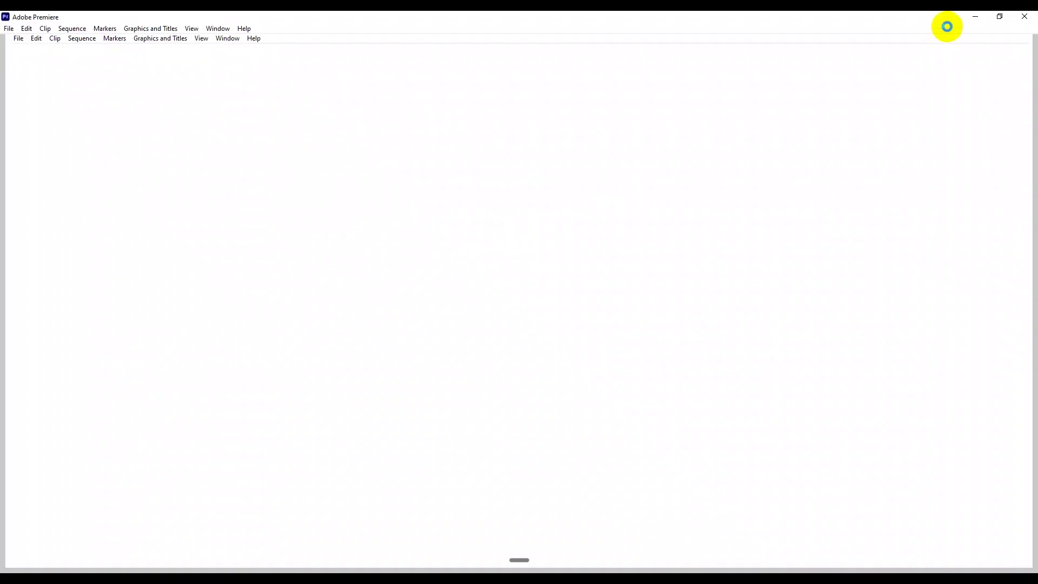
key(alt+Tab)
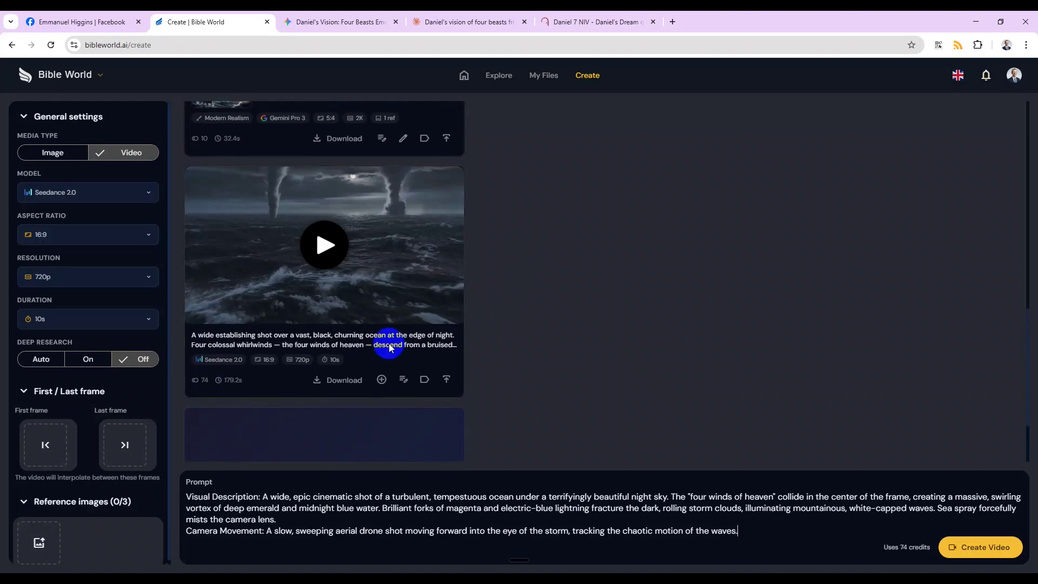
- Check the opening scene in Claude's response and play the generated four-whirlwinds video in Bible World
click(468, 17)
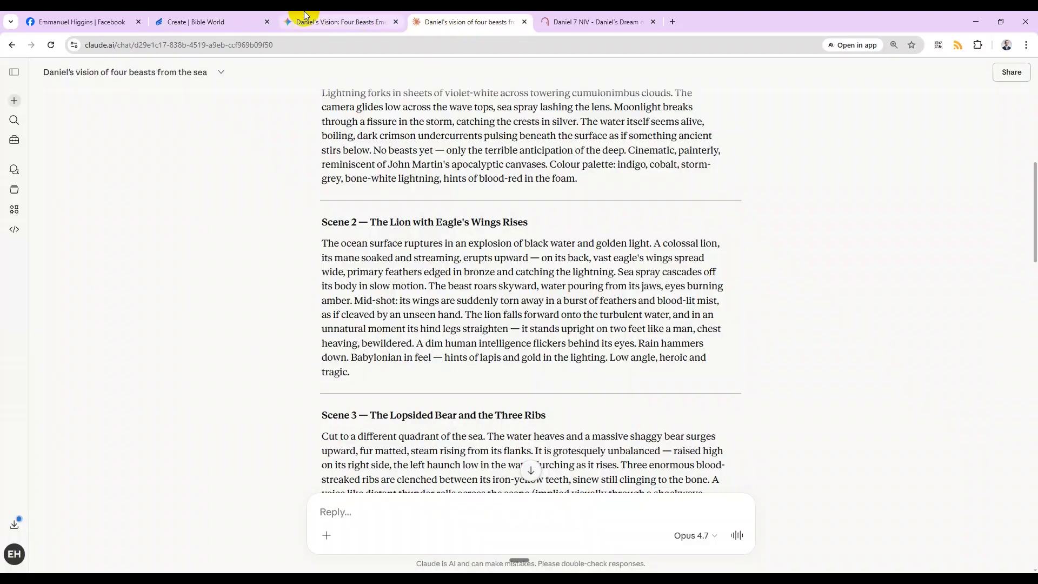
scroll(332, 139, up, 5)
click(238, 19)
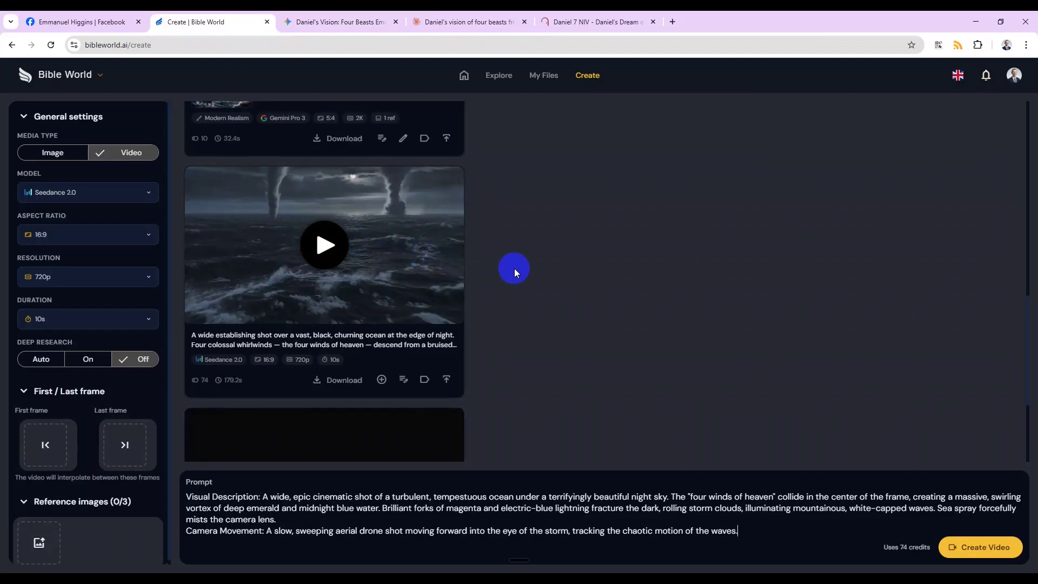
click(329, 252)
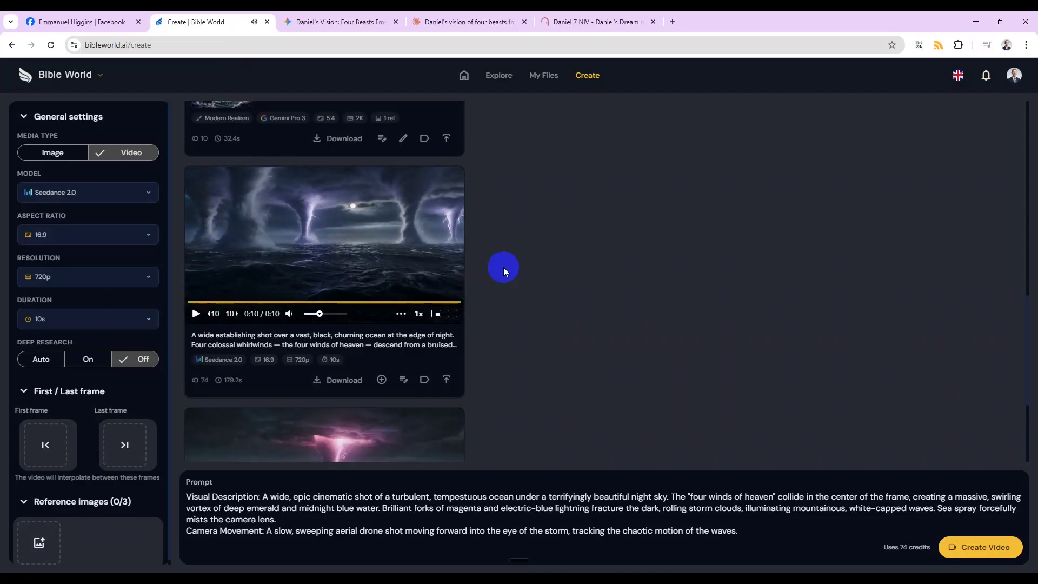
- Play the second generated video, made from Gemini's description of the swirling ocean vortex
scroll(295, 292, down, 3)
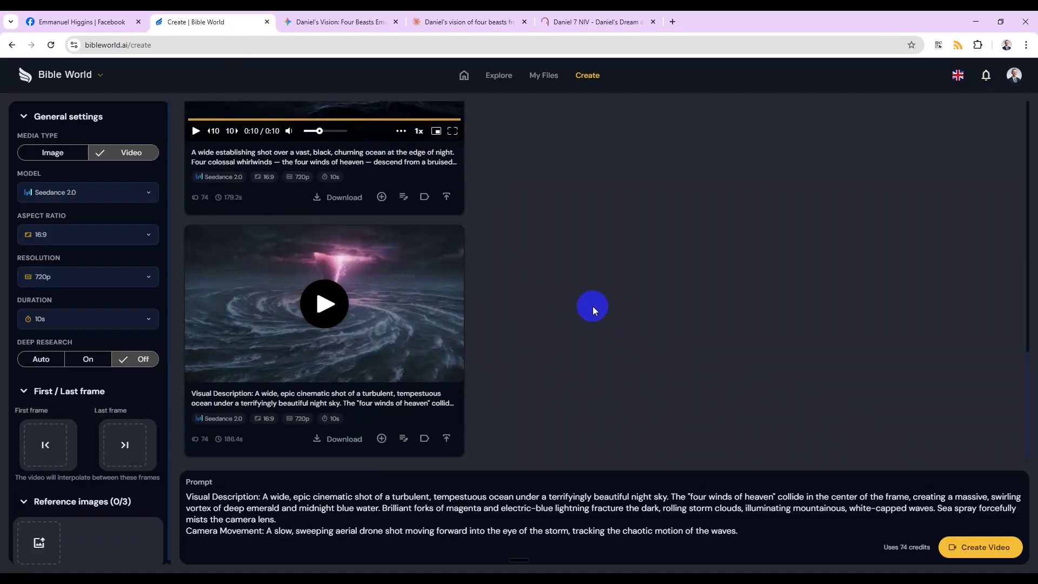
scroll(514, 339, up, 4)
scroll(513, 340, down, 3)
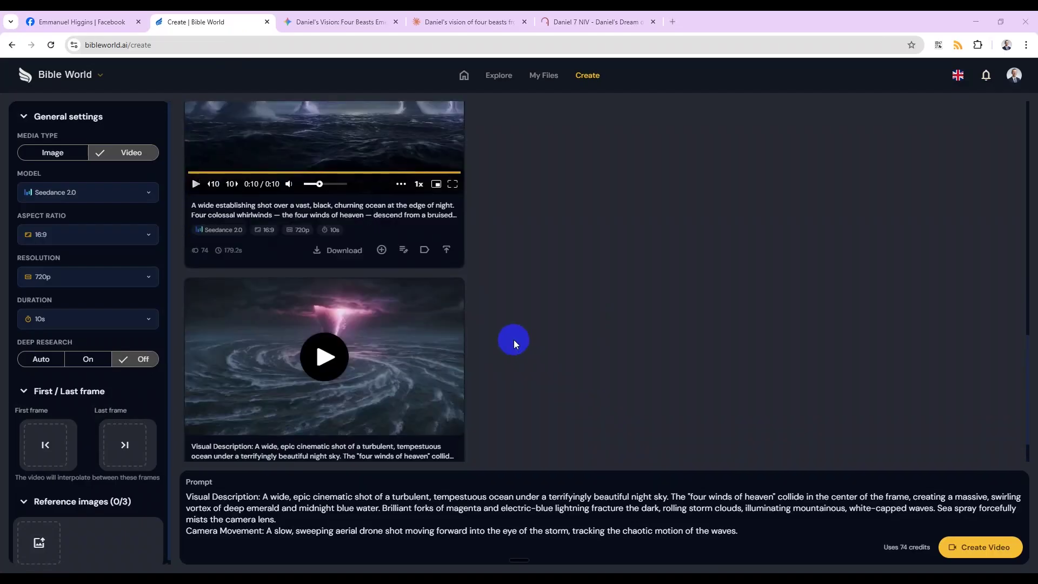
scroll(514, 340, down, 1)
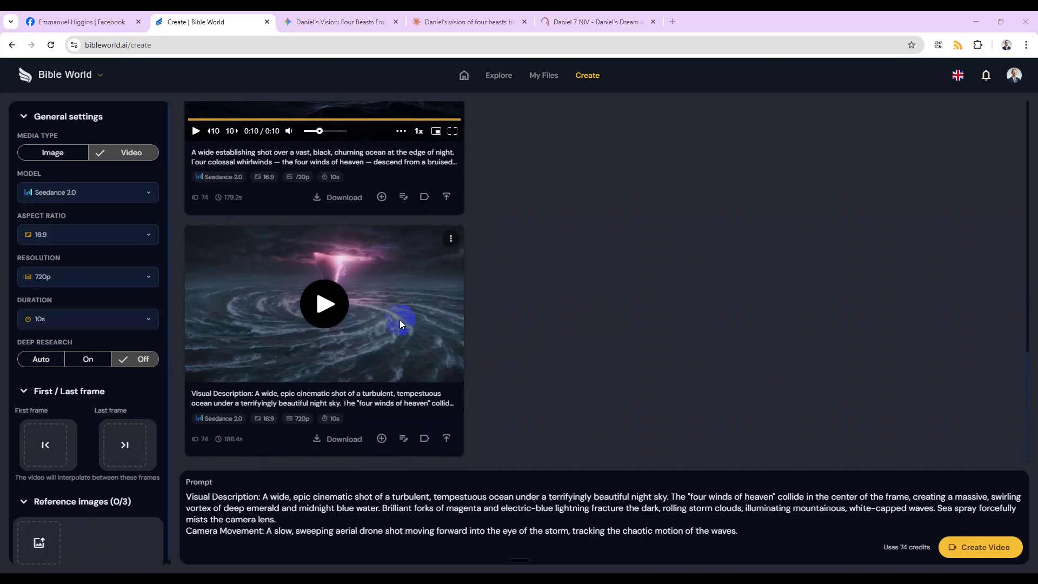
click(336, 306)
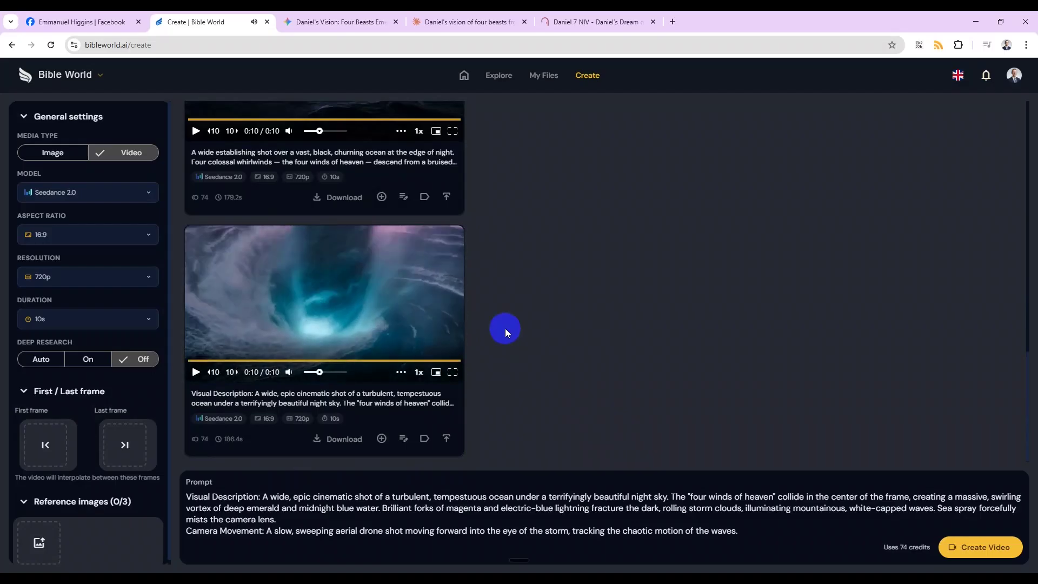
- Replay the four-whirlwinds video, pause it near the end and compare it with the vortex video
scroll(352, 332, up, 2)
scroll(352, 332, up, 5)
scroll(312, 302, down, 2)
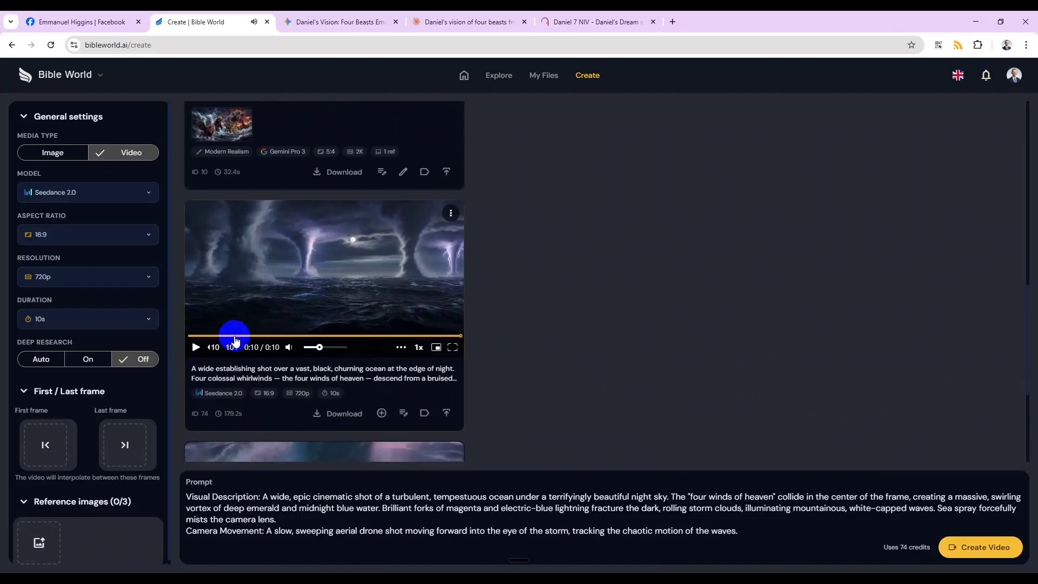
click(198, 348)
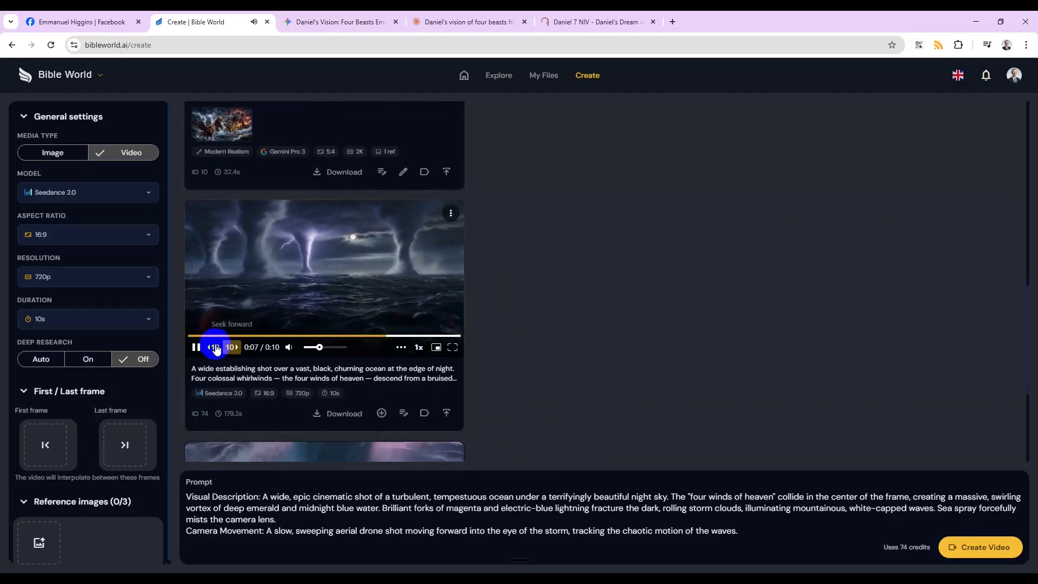
click(198, 348)
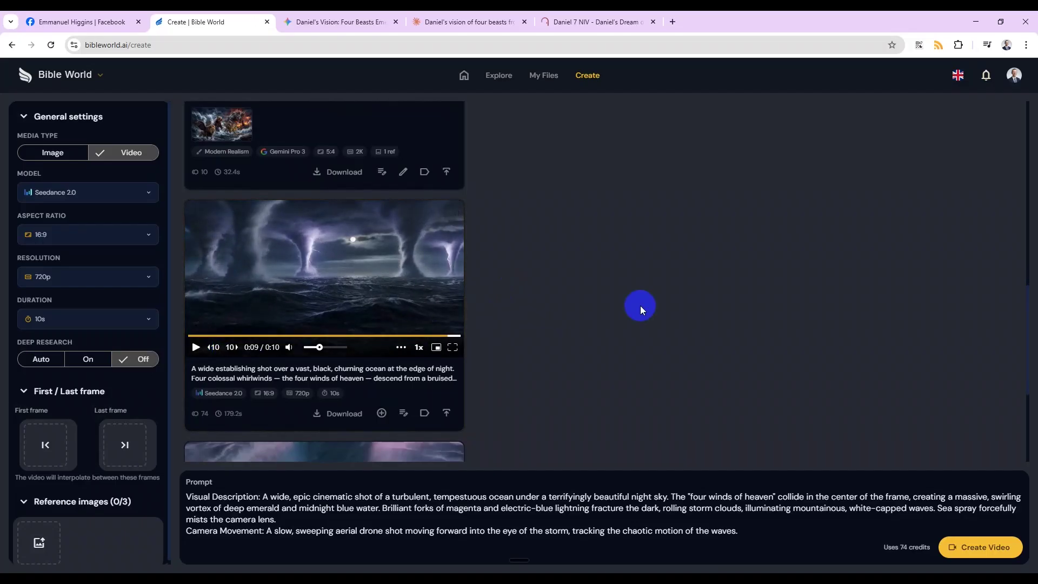
scroll(602, 320, down, 3)
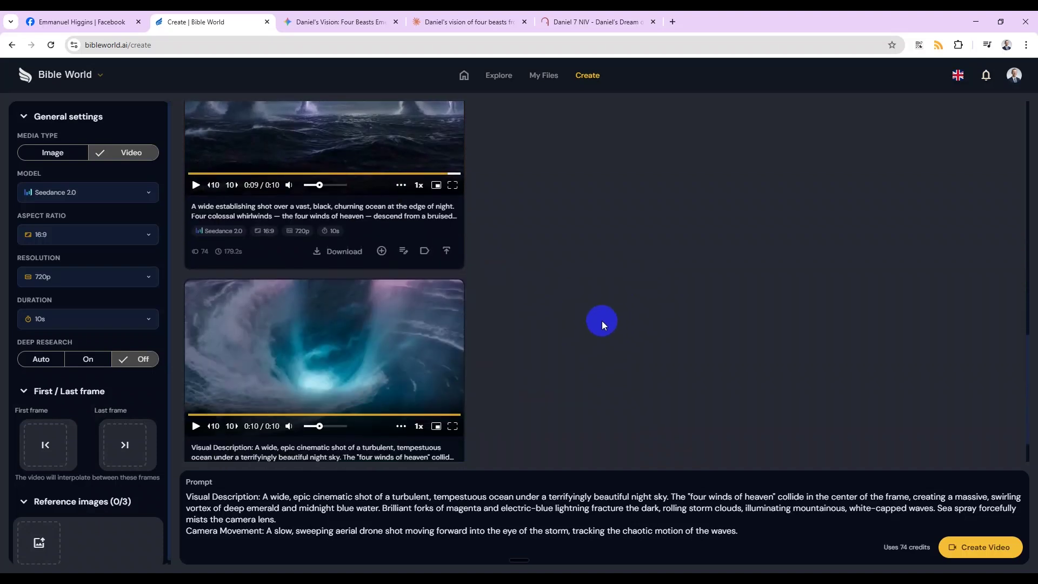
scroll(602, 320, up, 2)
scroll(601, 320, up, 1)
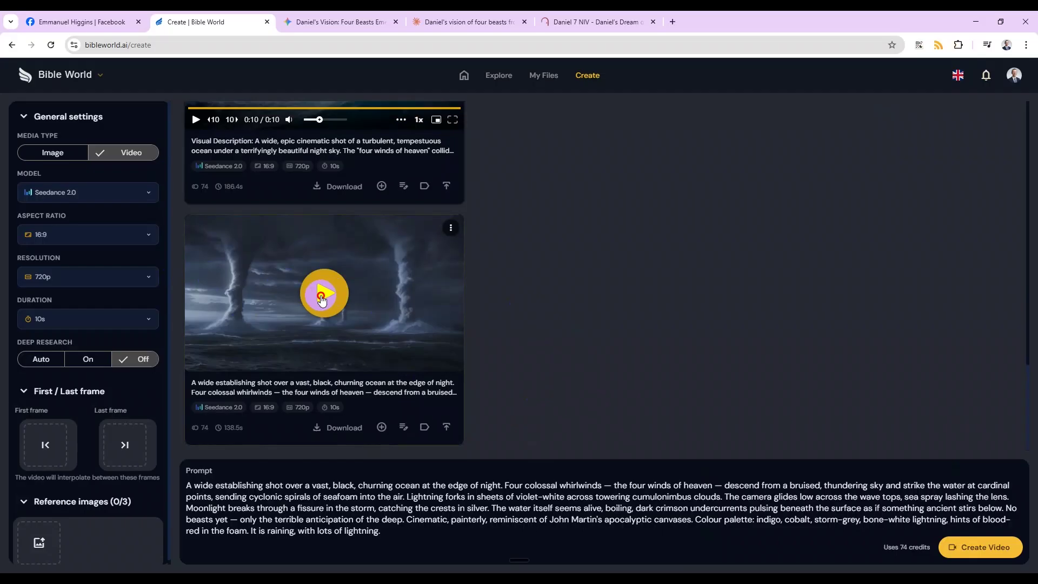
- Play the newest whirlwinds video, generated with rain and lots of lightning, and download it as video-eb4c34.mp4
click(321, 299)
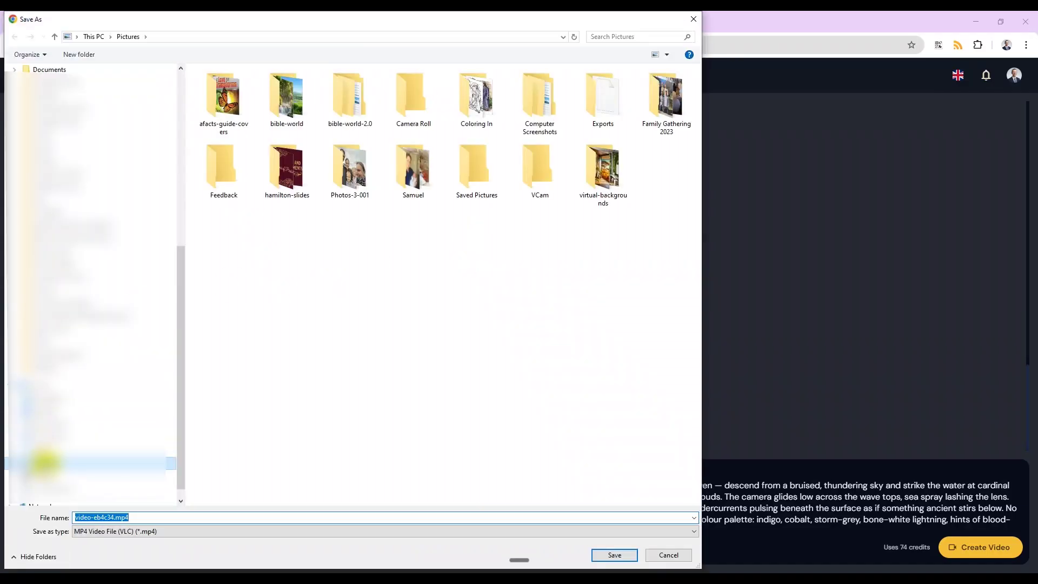
click(136, 465)
click(608, 553)
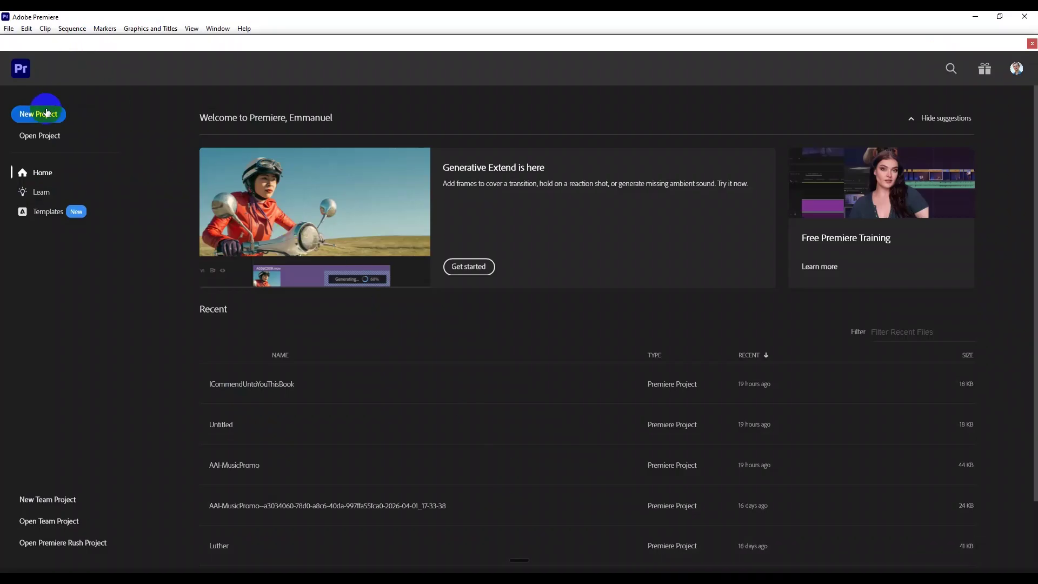
- Switch to Adobe Premiere and create a new project named Daniel7 in the MusicVideos folder
click(39, 111)
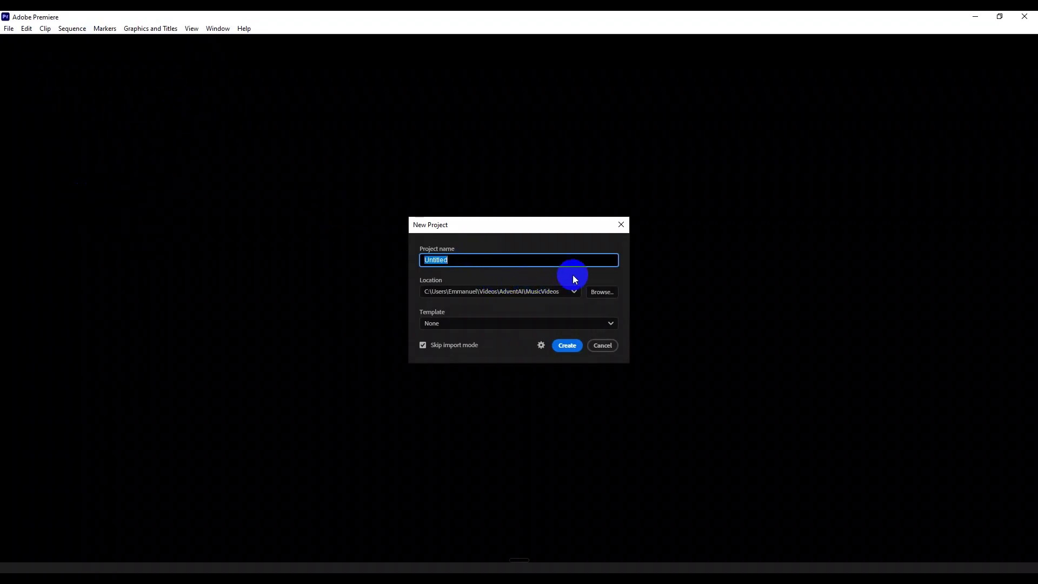
text(GreatBeas)
key(ctrl+a)
text(Dn)
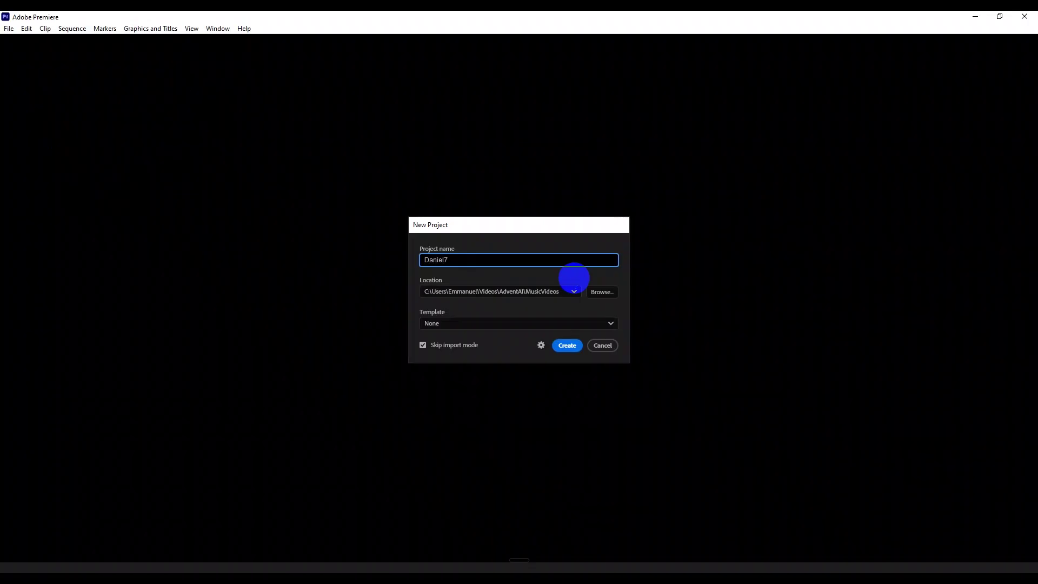
key(Return)
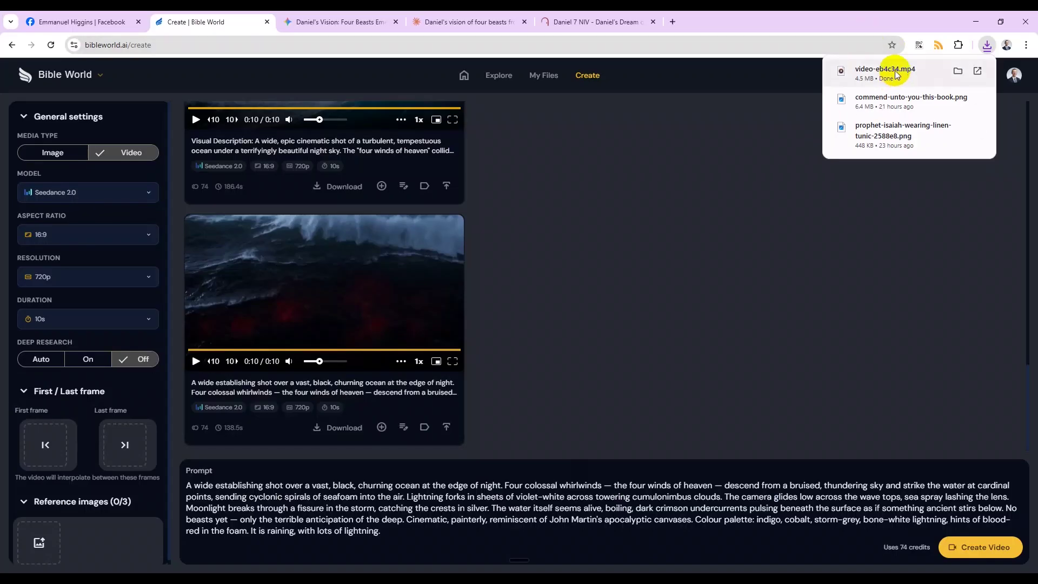
- Import the downloaded video-eb4c34.mp4 from the browser into the Daniel7 project in Premiere
drag(787, 187, 608, 346)
mouse_move(426, 331)
mouse_down()
mouse_move(398, 325)
mouse_move(277, 346)
mouse_move(327, 292)
mouse_move(244, 366)
mouse_move(95, 417)
mouse_move(101, 430)
mouse_move(58, 420)
mouse_move(98, 436)
mouse_up()
key(alt+Tab)
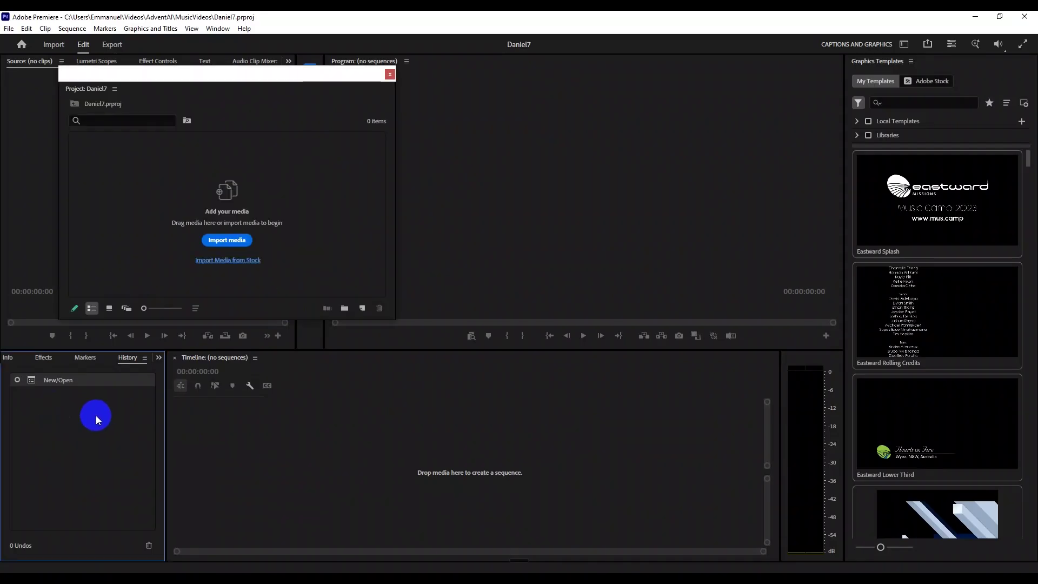
drag(322, 84, 458, 138)
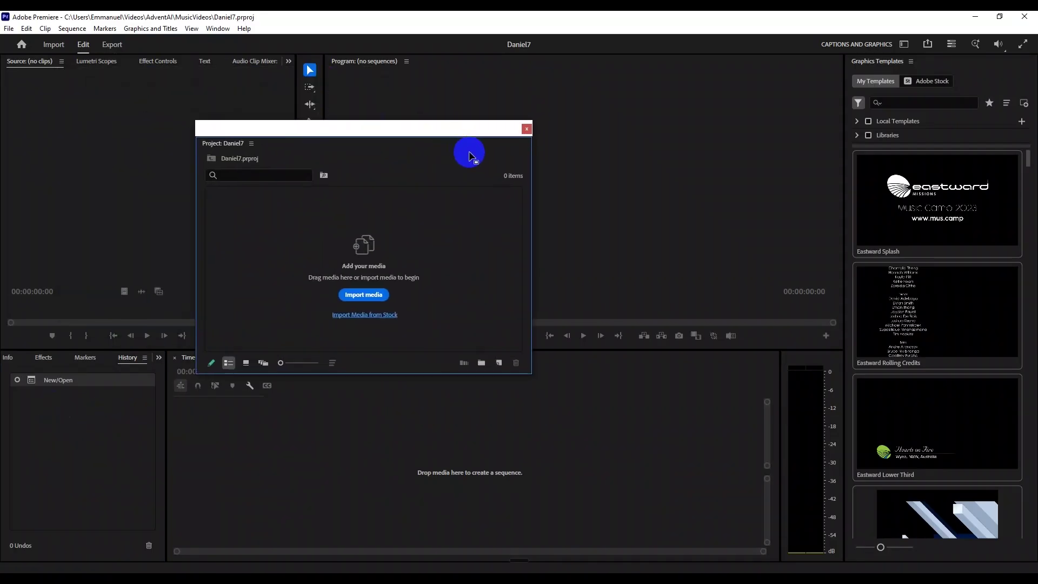
drag(876, 70, 306, 256)
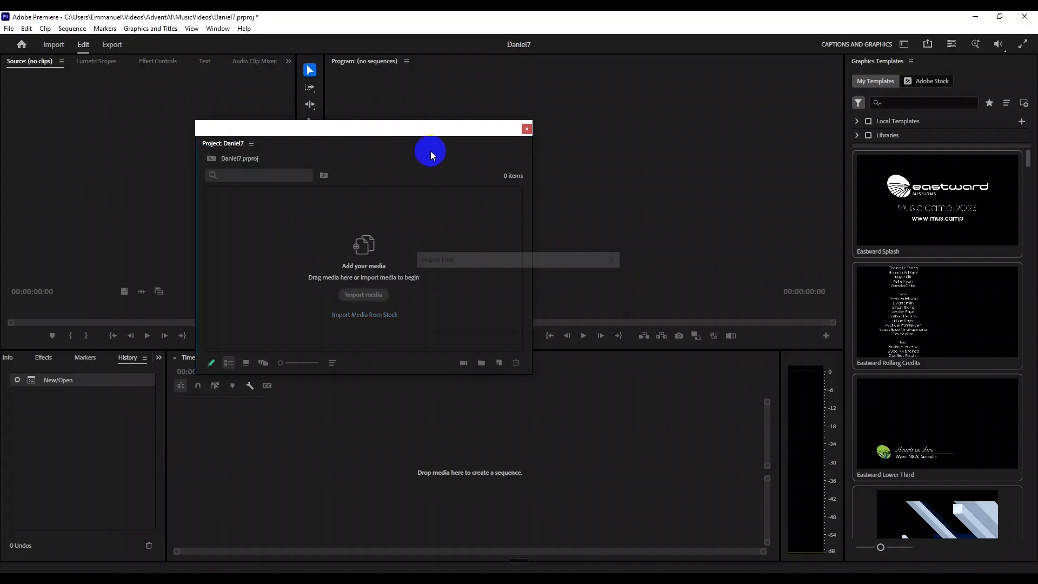
- Close the floating project window and reset the Captions and Graphics workspace to its saved layout
click(527, 128)
click(20, 359)
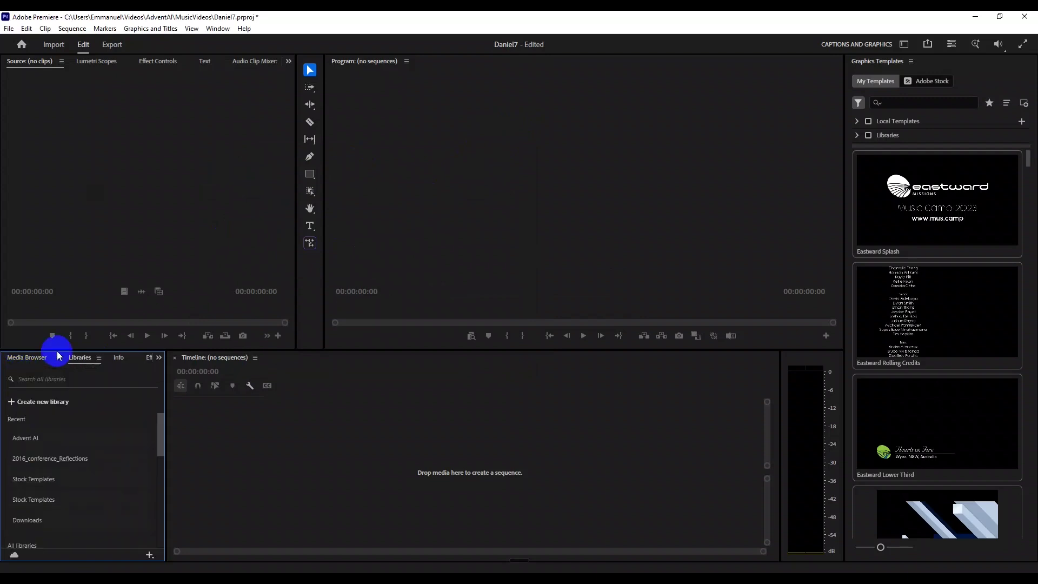
click(218, 32)
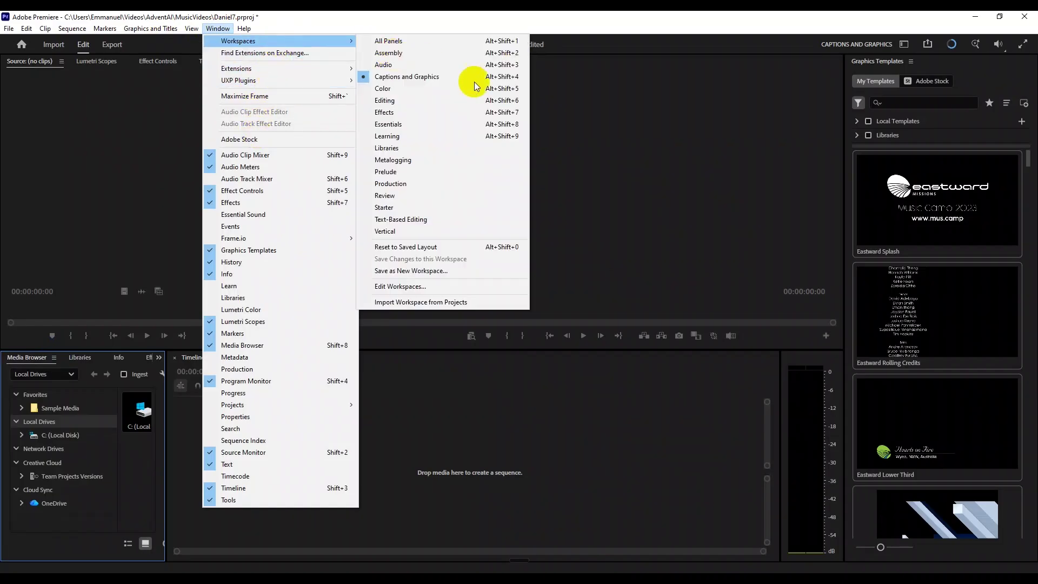
click(406, 246)
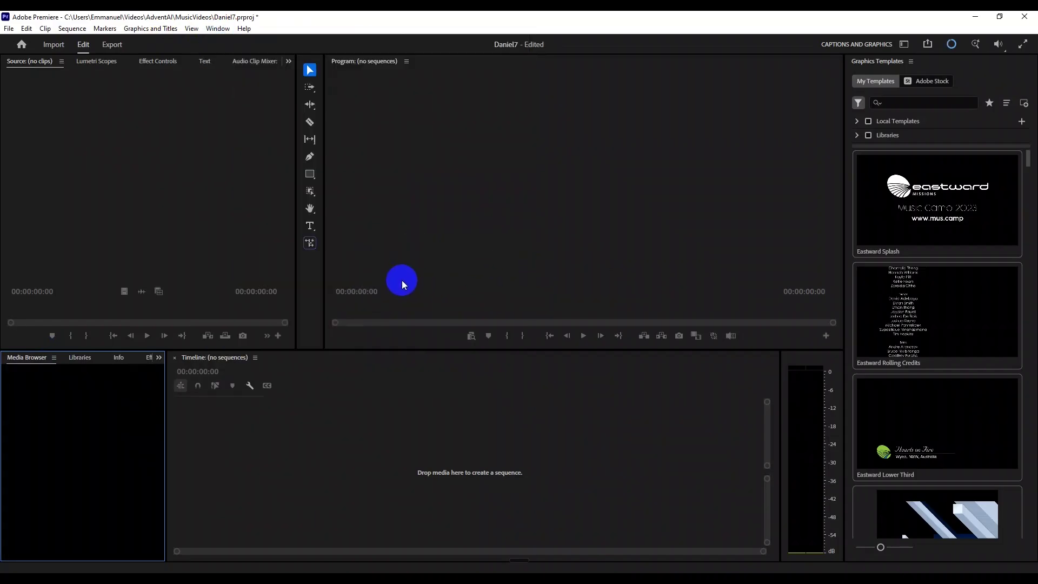
- Create a sequence by placing the video-eb4c34.mp4 clip on the empty timeline
click(61, 425)
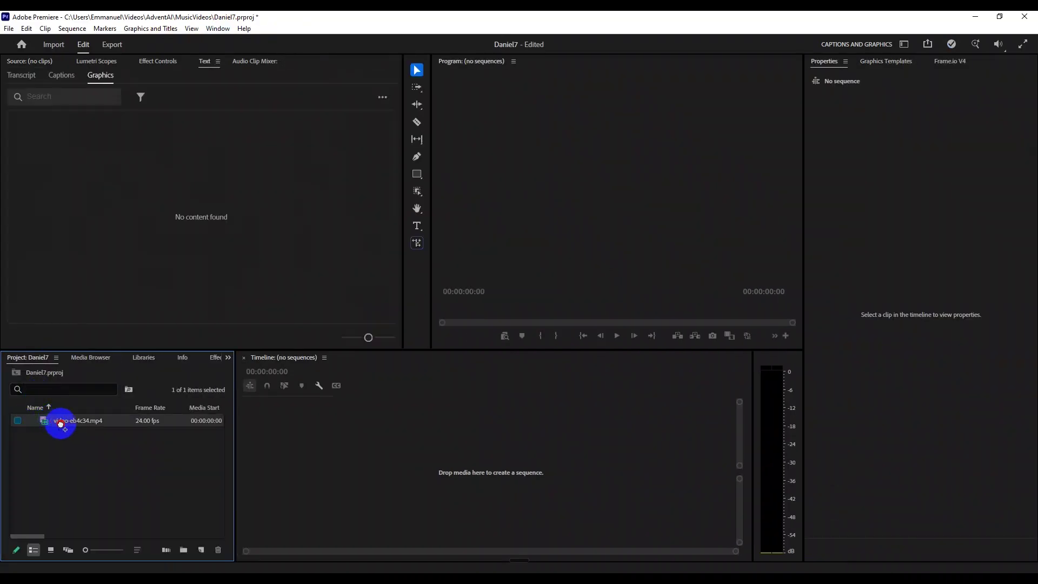
drag(468, 479, 468, 478)
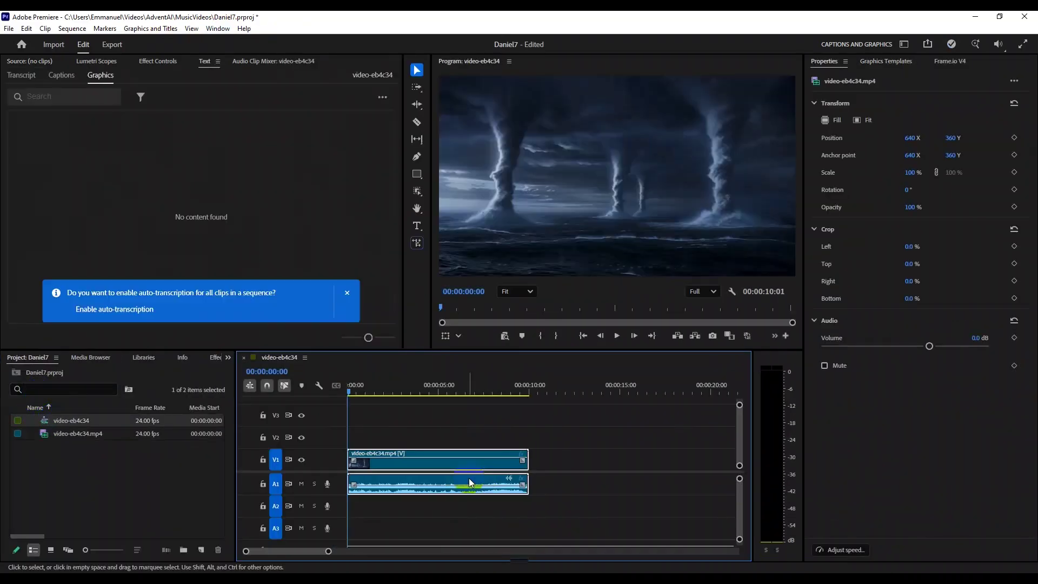
- Move the playhead to 00:00:05:09 and set up a PNG frame export named dan-7-reference
drag(376, 390, 446, 415)
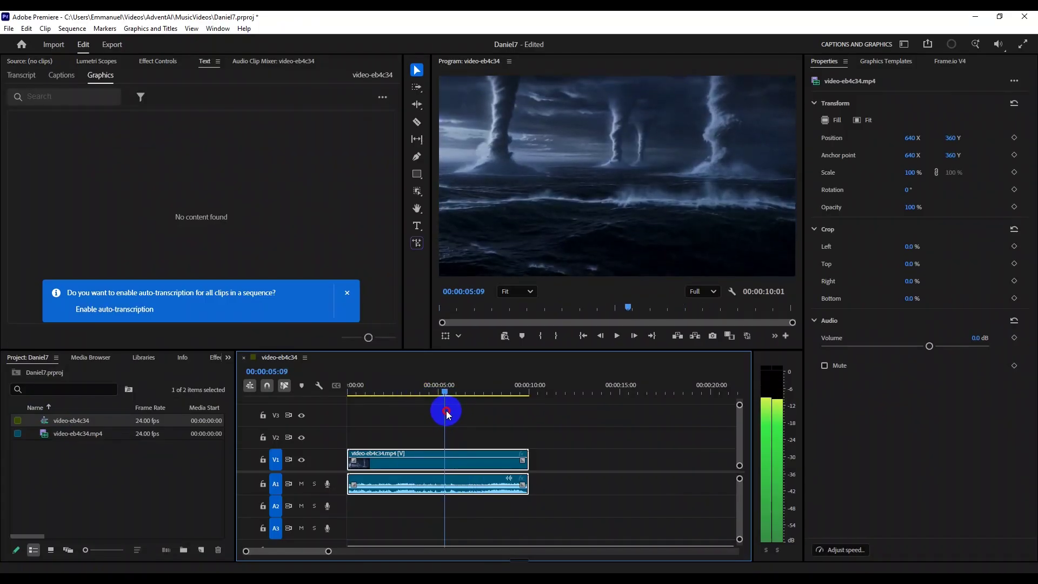
click(715, 336)
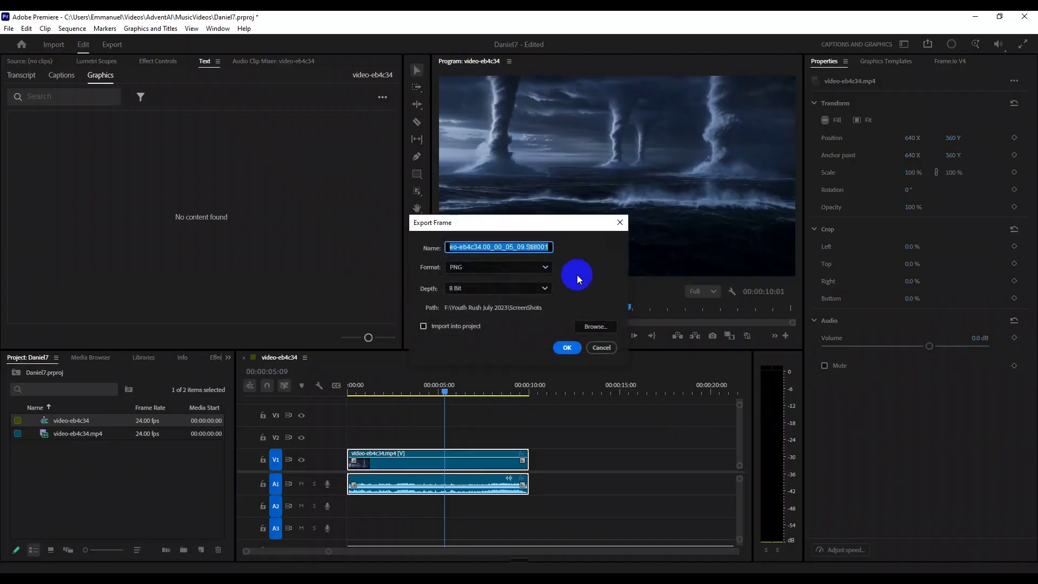
text(ref)
key(BackSpace)
key(BackSpace)
key(BackSpace)
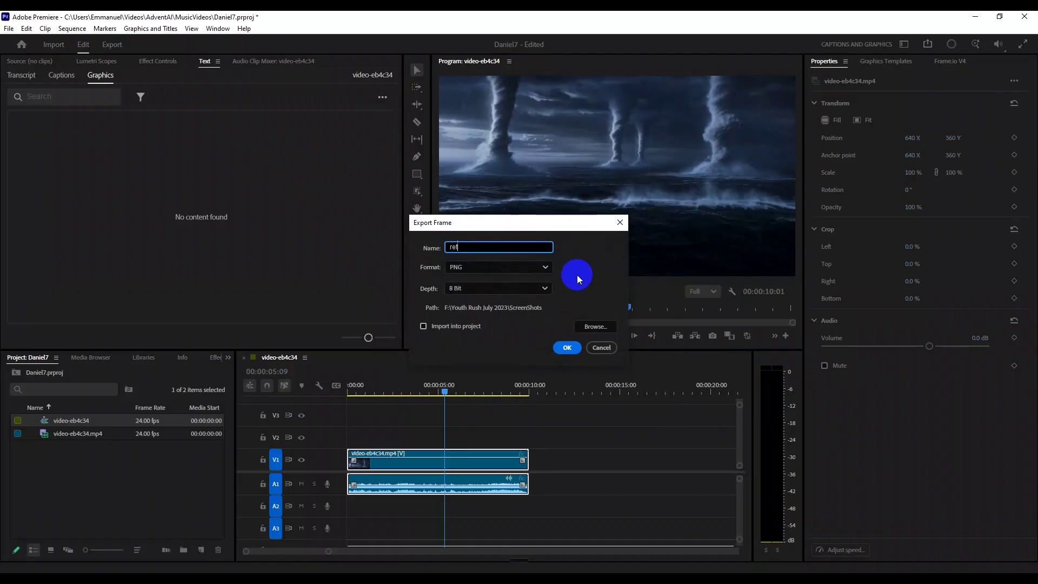
text(dan-7-)
- Choose the MusicVideos folder as the destination and export the frame
click(615, 328)
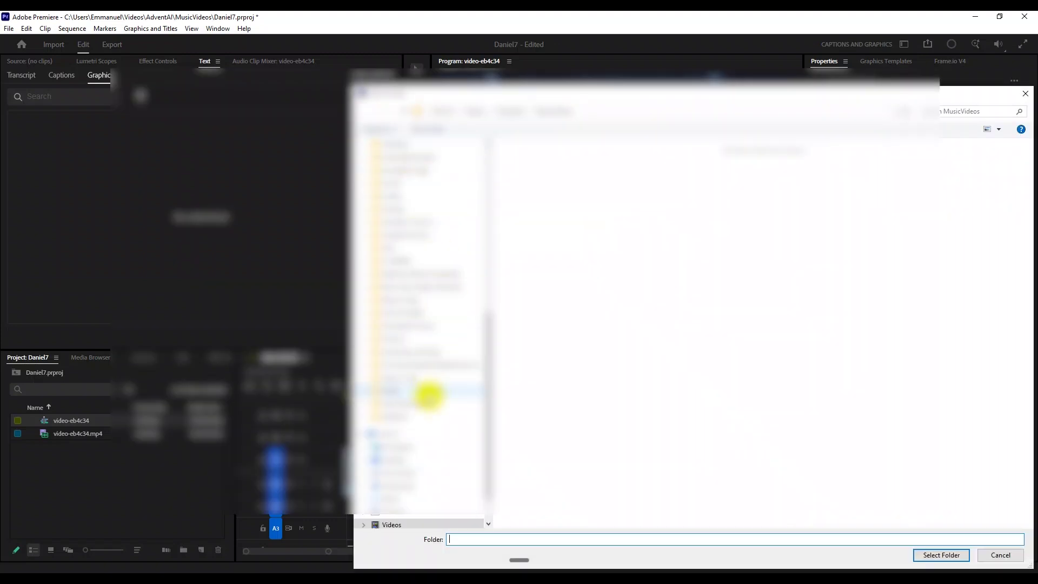
click(399, 472)
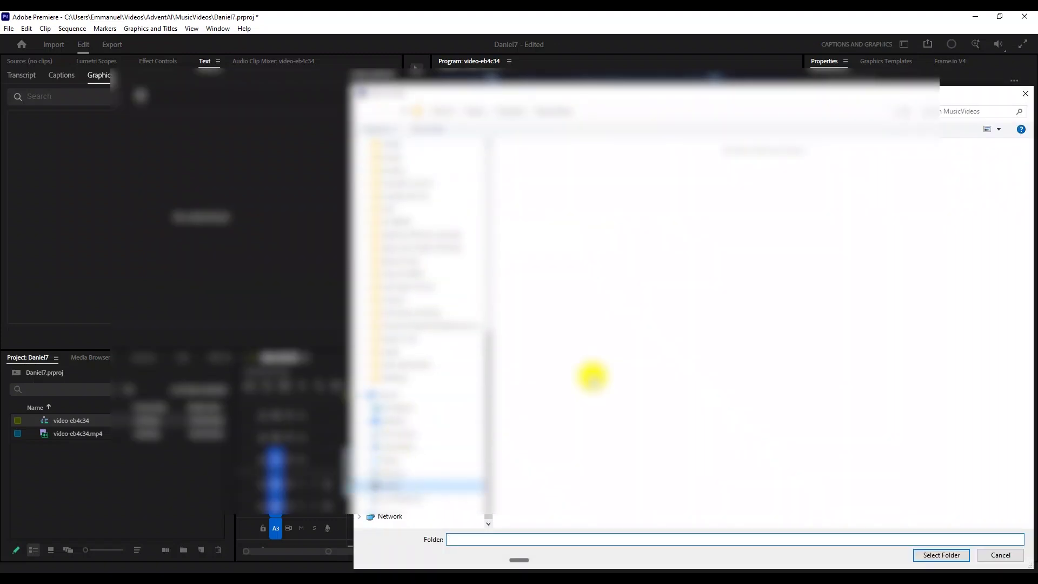
click(369, 108)
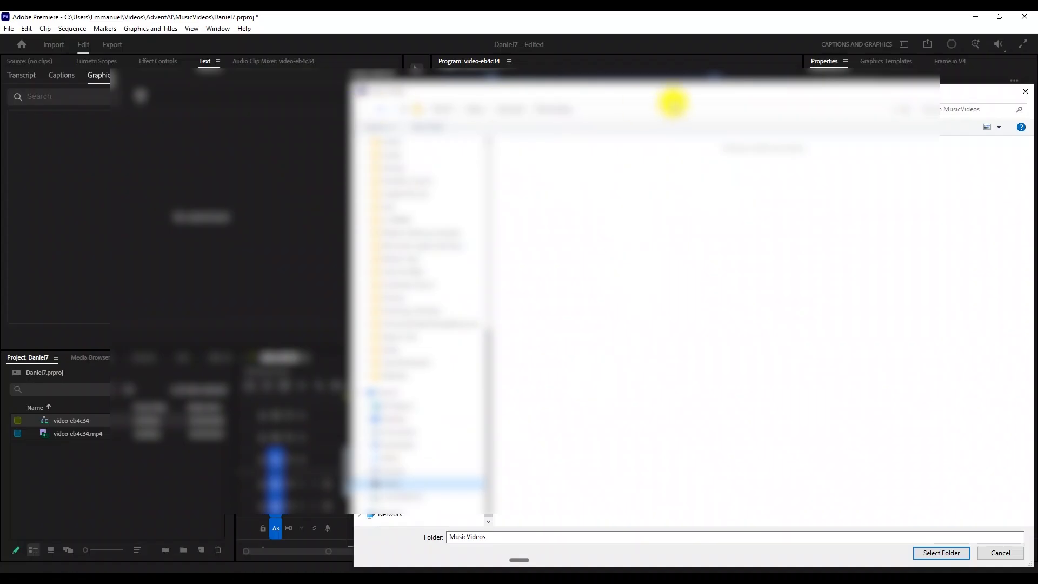
click(699, 495)
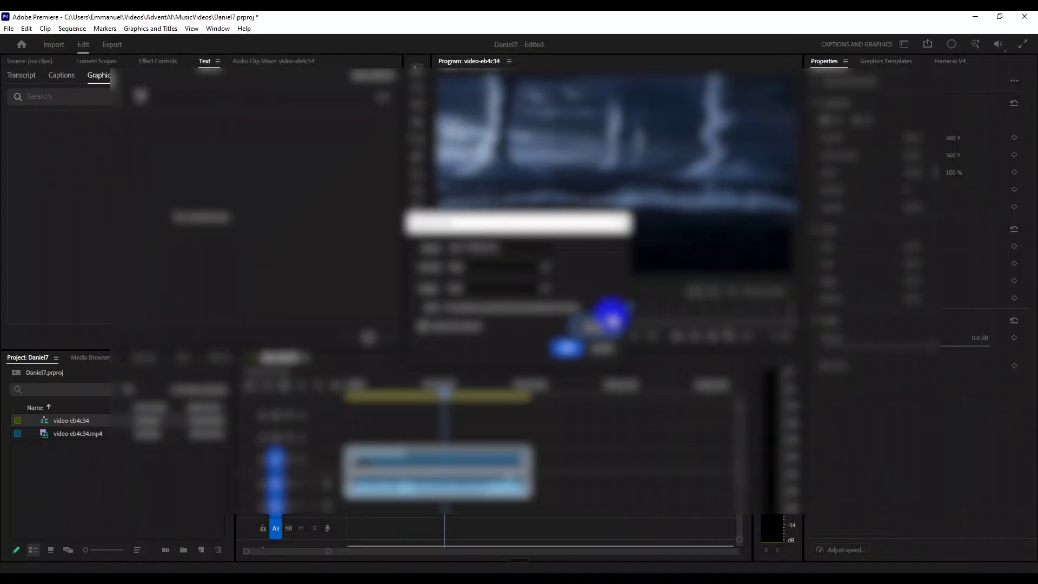
- Switch to Bible World in the browser and add dan-7-reference.png from the MusicVideos folder as a reference image
key(super+Tab)
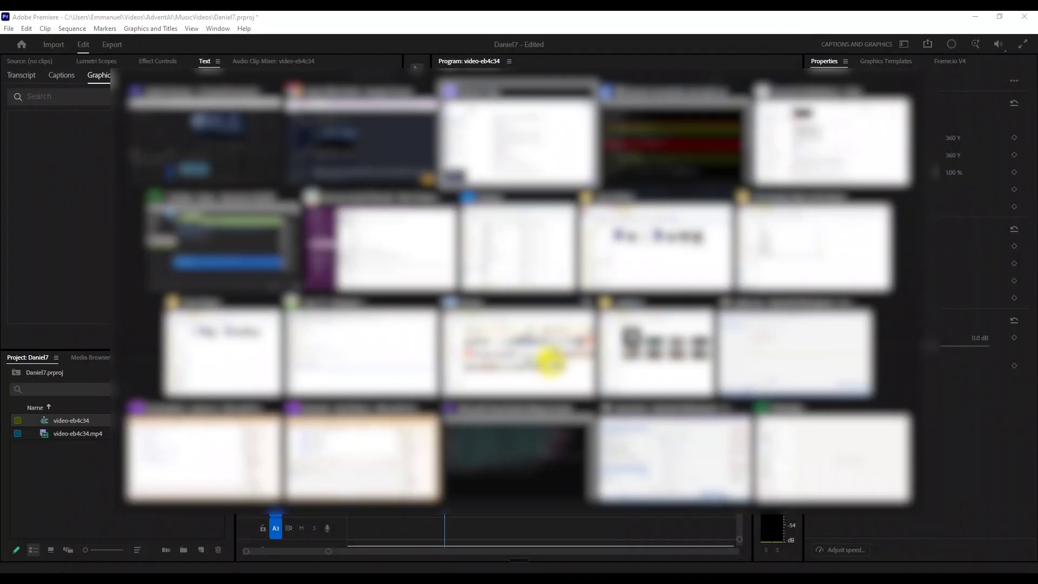
click(673, 243)
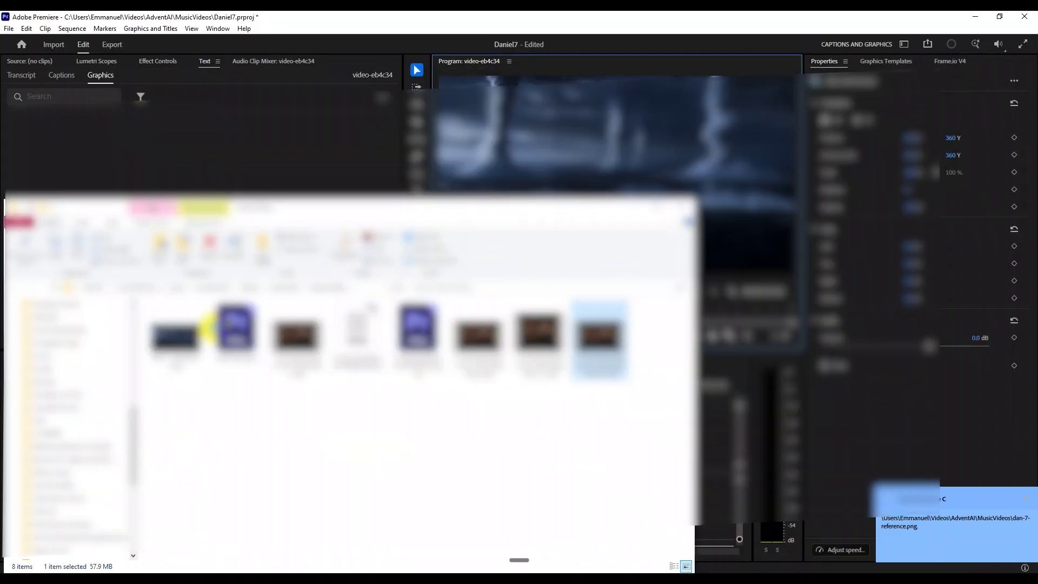
click(176, 335)
key(super+Tab)
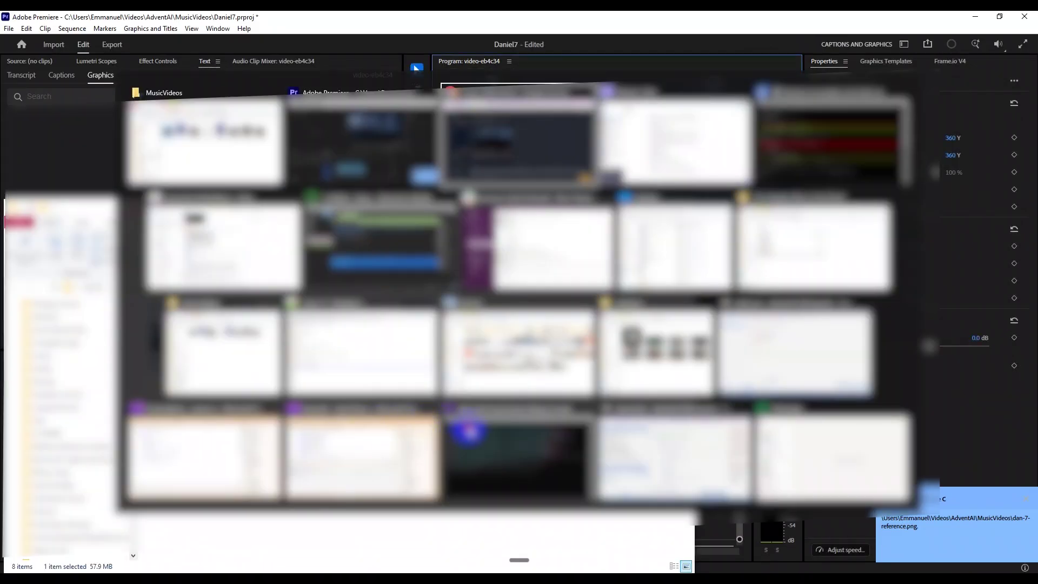
click(476, 435)
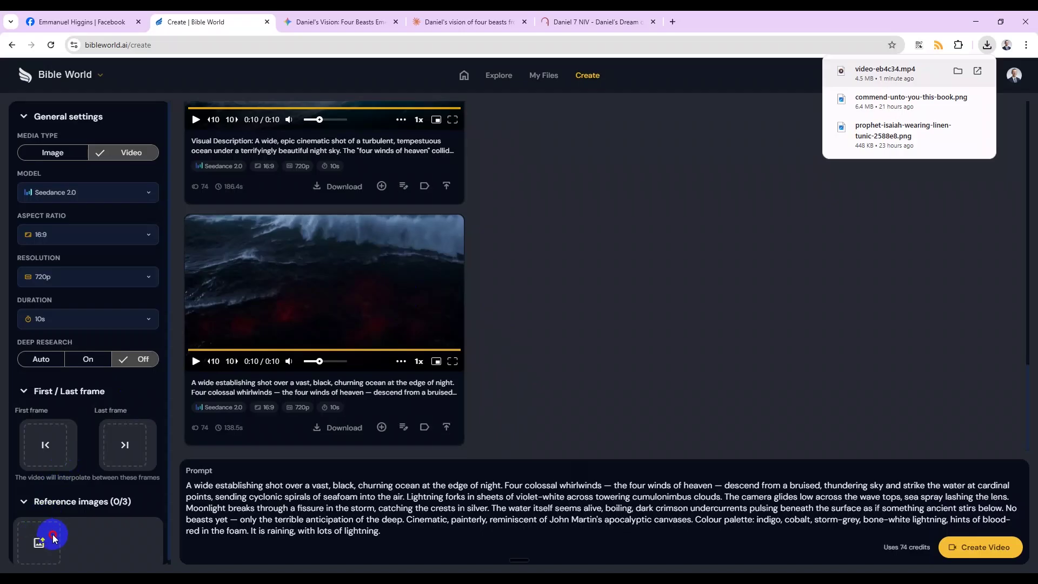
key(alt+Tab)
drag(172, 338, 33, 545)
key(alt+Tab)
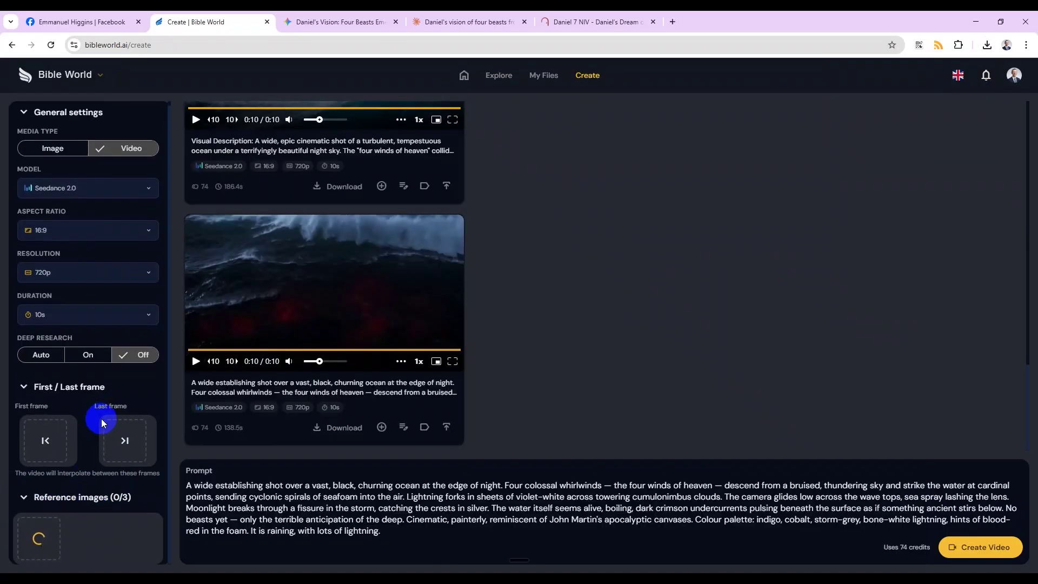
- Copy the full Scene 2 prompt, The Lion with Eagle's Wings Rises, from the Claude chat
triple_click(345, 508)
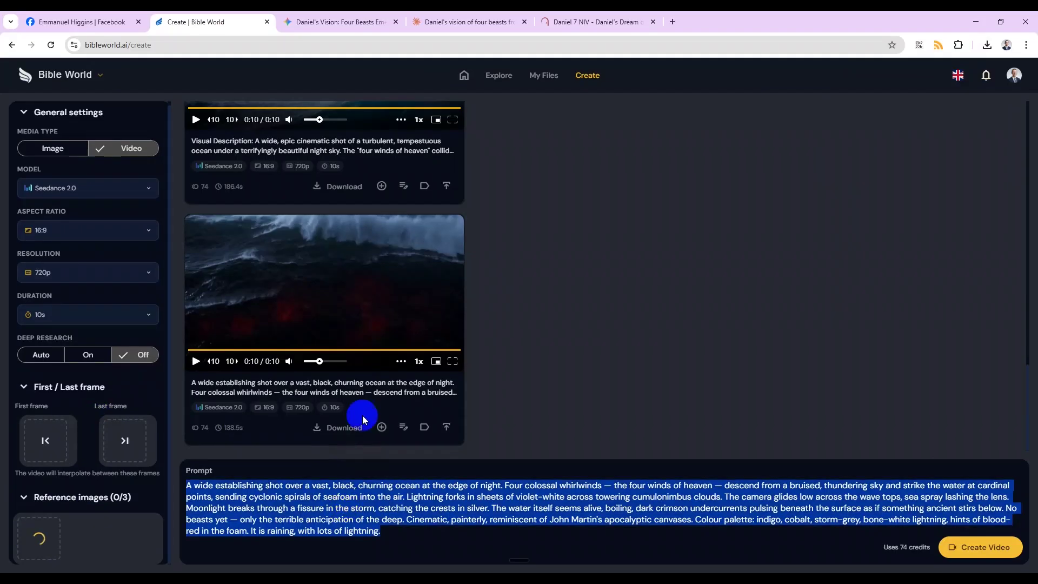
click(465, 22)
scroll(487, 229, down, 4)
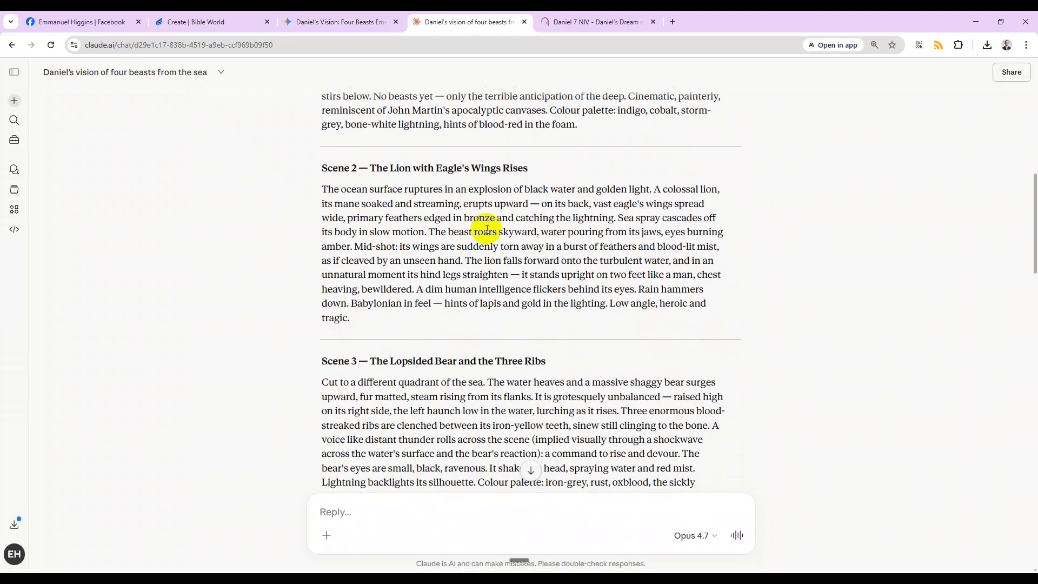
drag(356, 318, 317, 190)
key(ctrl+c)
right_click(486, 196)
click(489, 204)
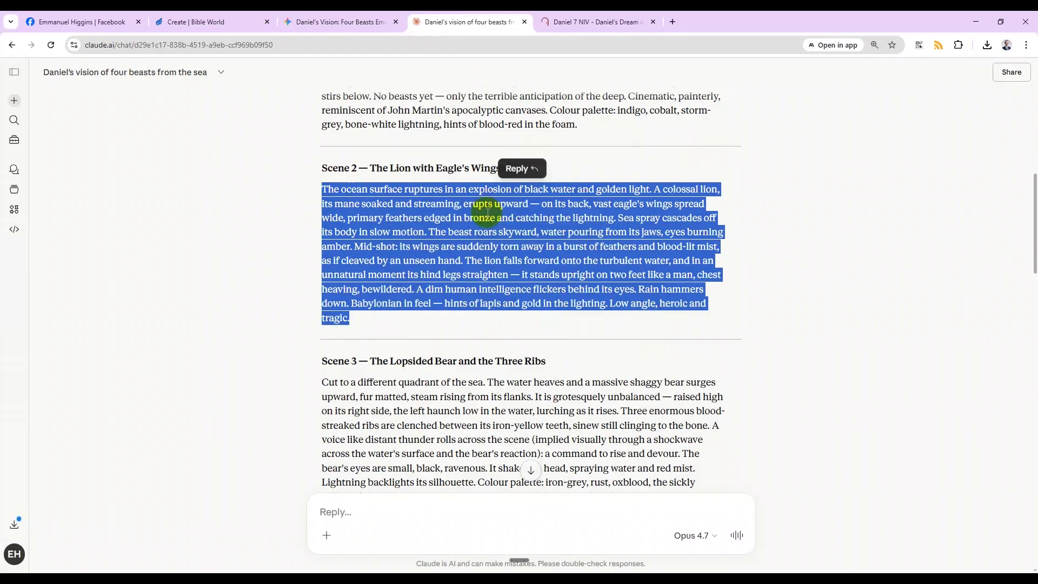
right_click(407, 196)
click(421, 208)
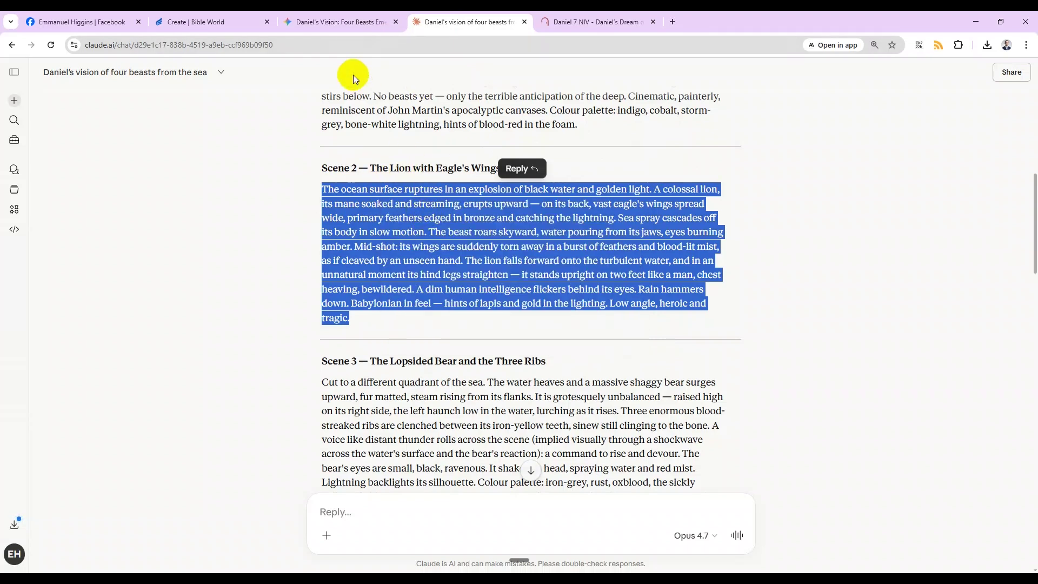
- Replace the video prompt in Bible World with the copied Scene 2 text
click(330, 18)
click(238, 15)
triple_click(252, 489)
key(ctrl+v)
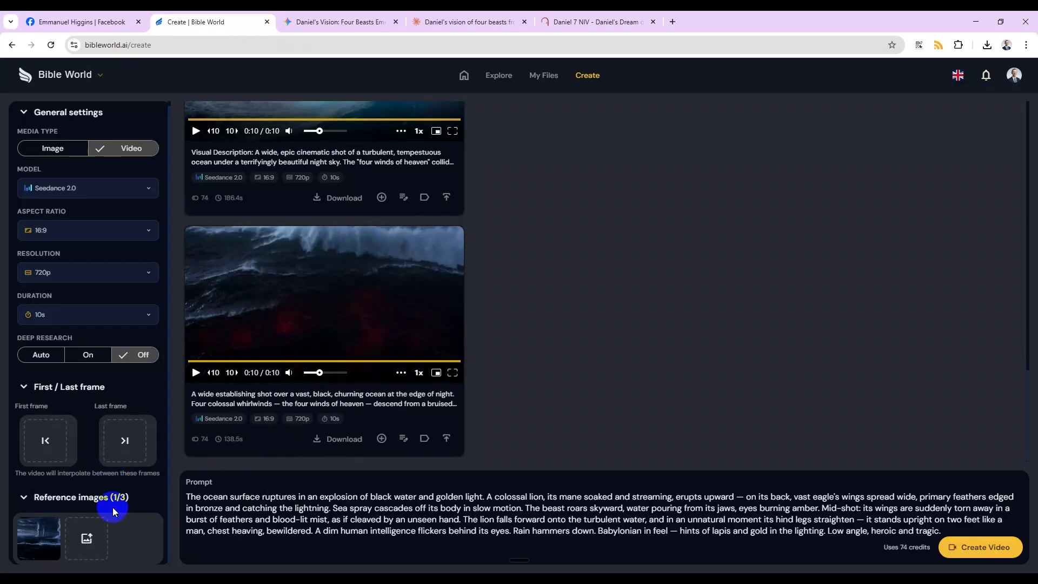
- Open Bible World's Explore page in a new tab and search its characters for "beast"
click(88, 539)
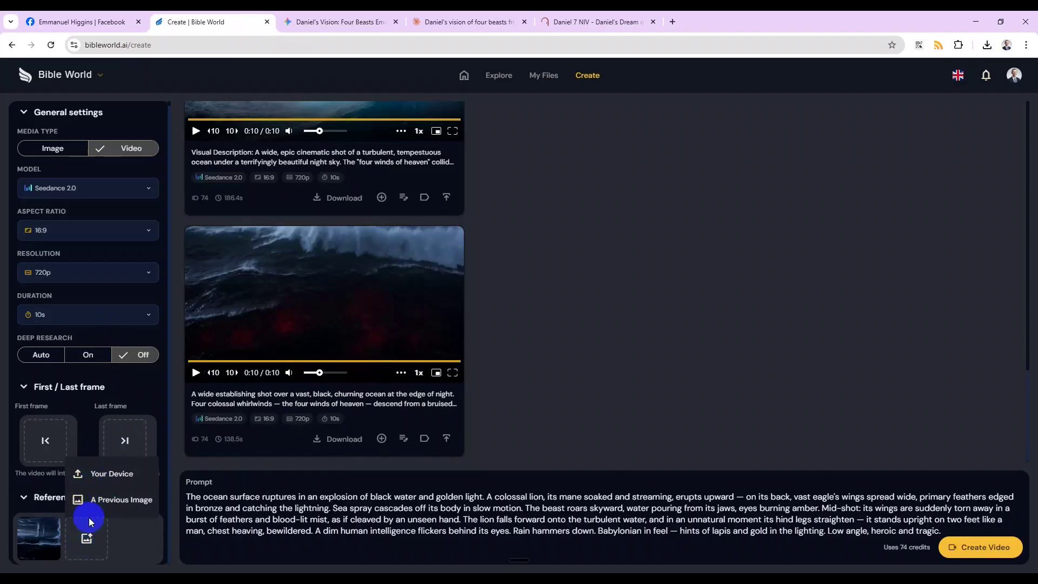
click(149, 531)
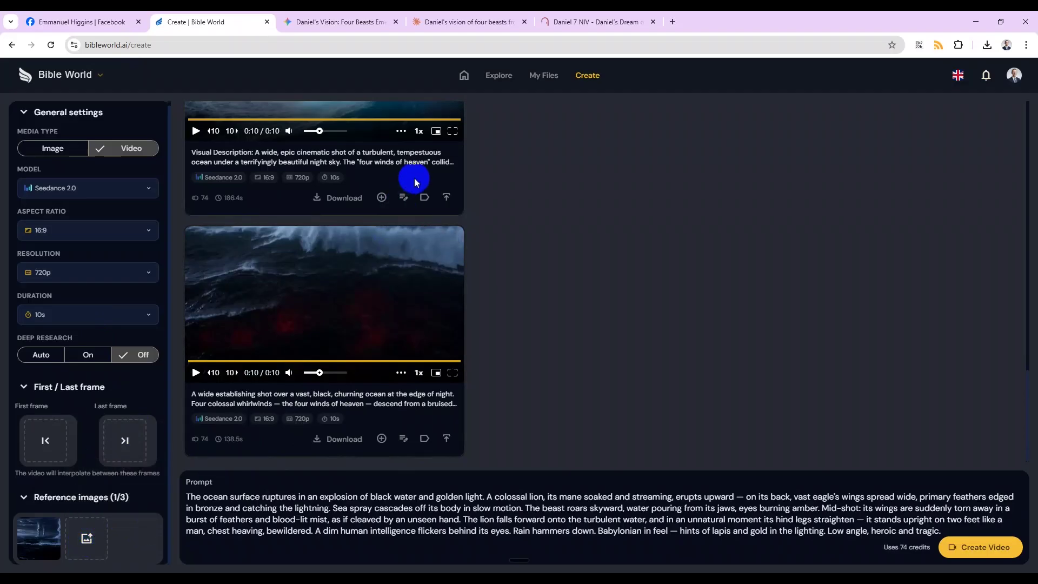
middle_click(496, 77)
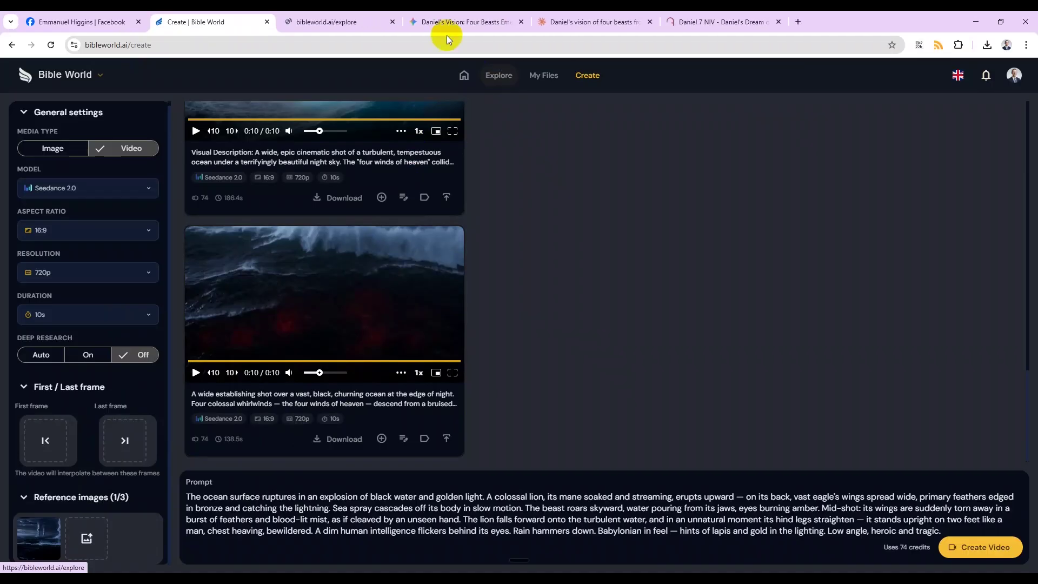
click(309, 15)
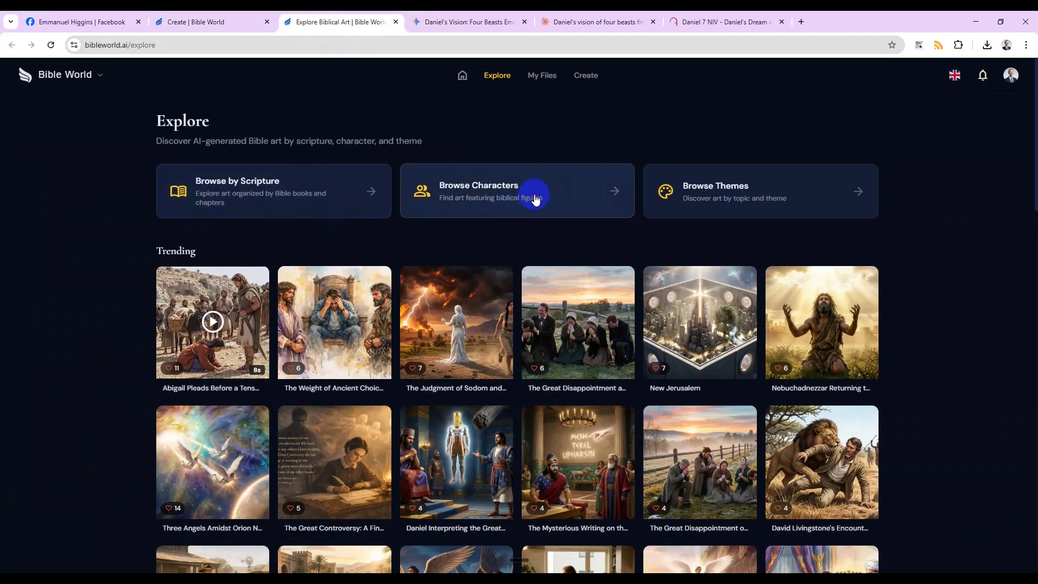
click(533, 197)
click(832, 139)
text(beast)
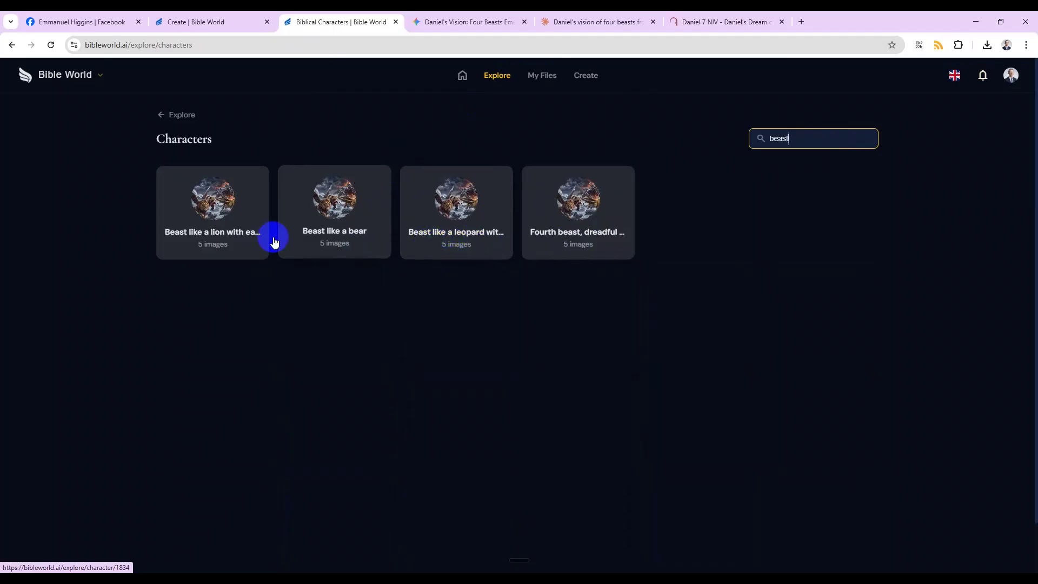
- Open the "Beast like a lion with eagle's wings" character and copy its full-size image
click(216, 232)
click(188, 223)
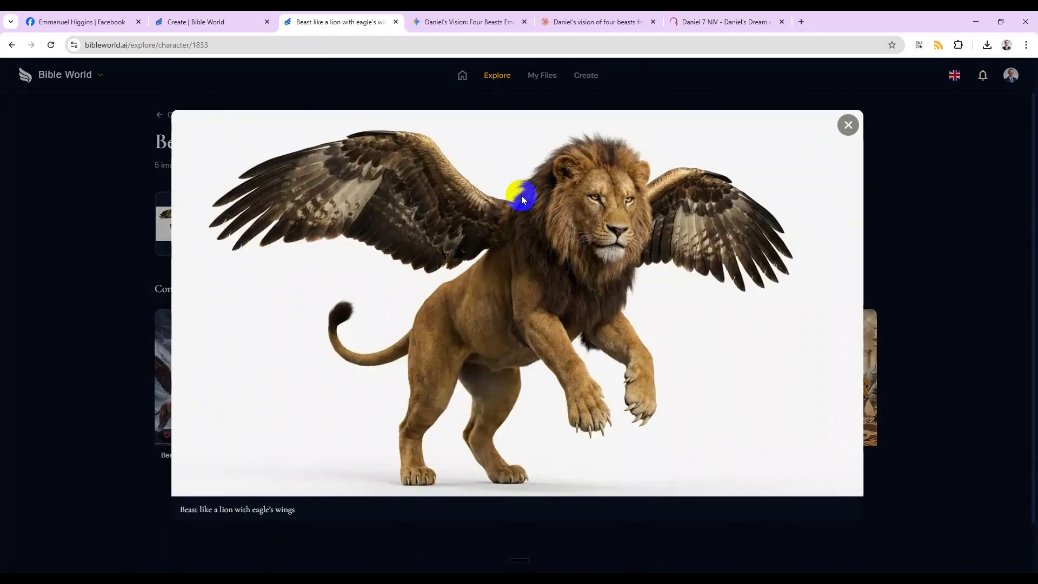
right_click(556, 261)
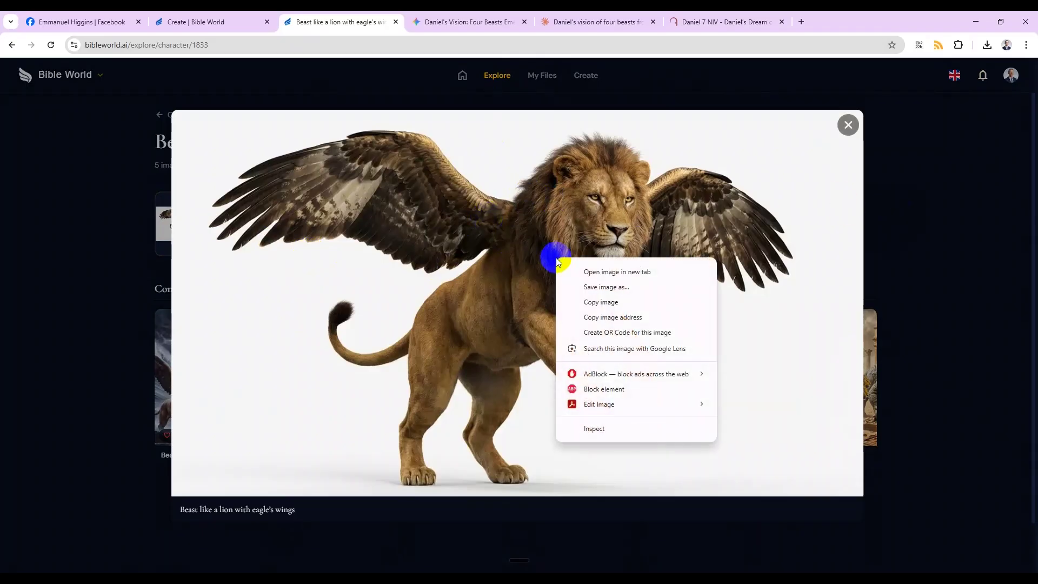
click(622, 301)
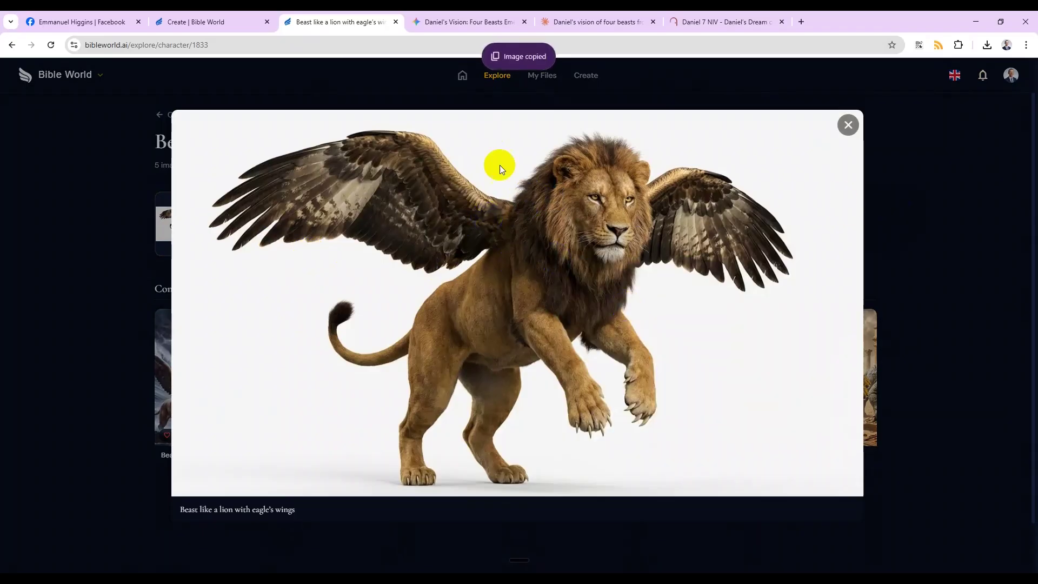
- Add the copied winged-lion image as the second reference image and generate the Scene 2 video in Bible World
click(216, 24)
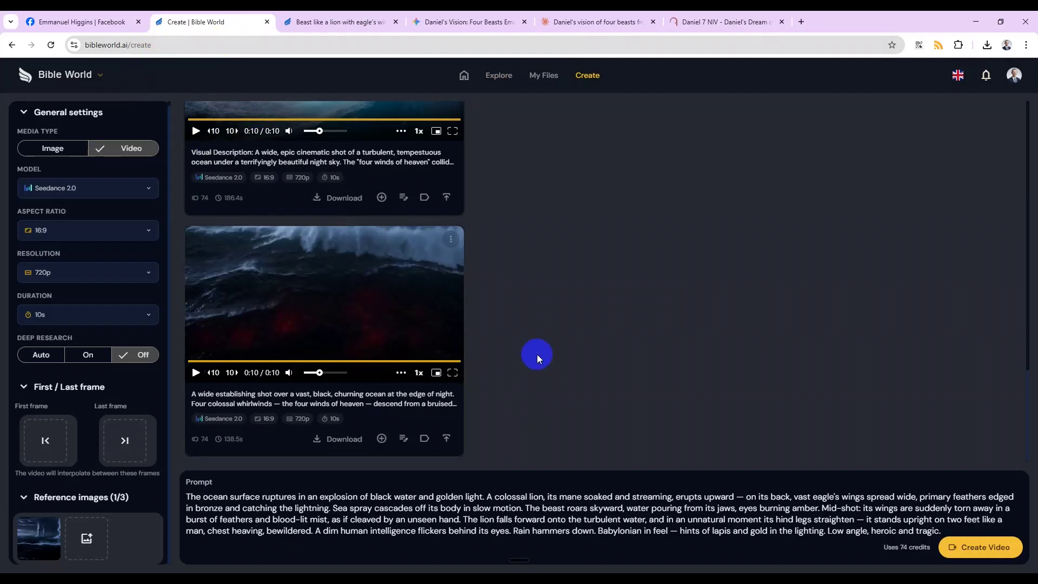
key(ctrl+v)
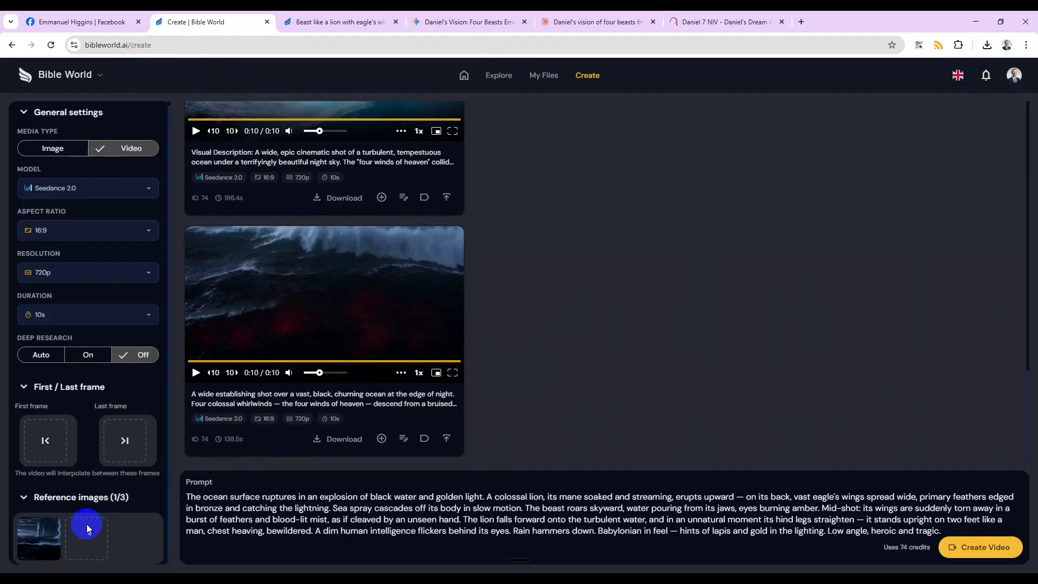
click(336, 21)
click(228, 19)
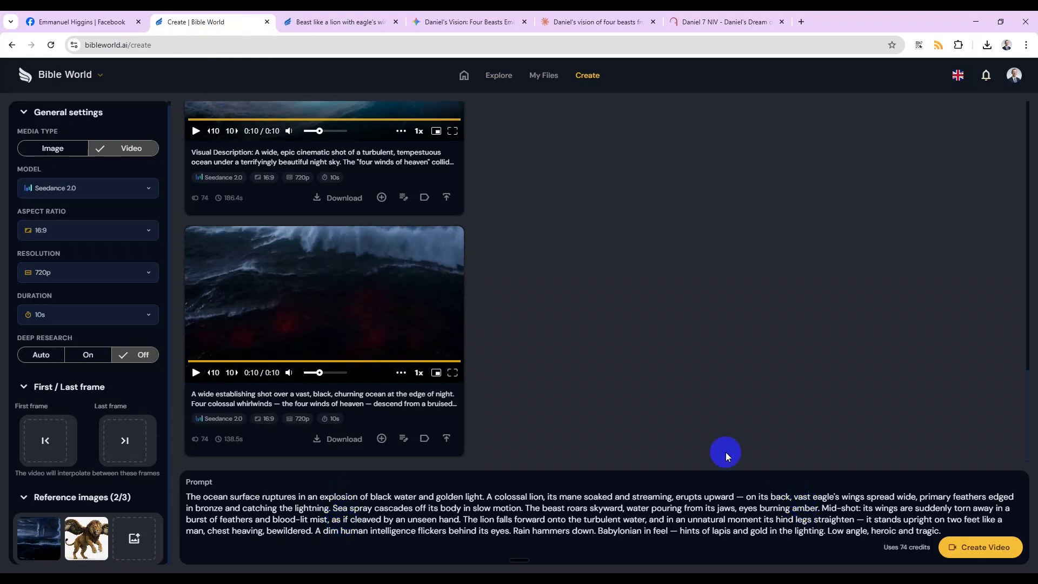
click(992, 550)
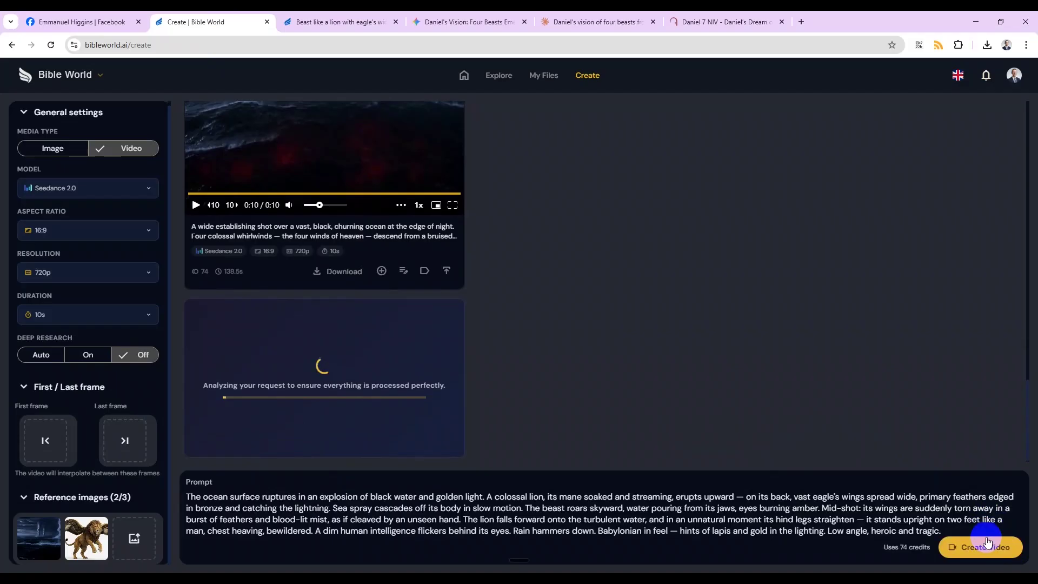
click(991, 548)
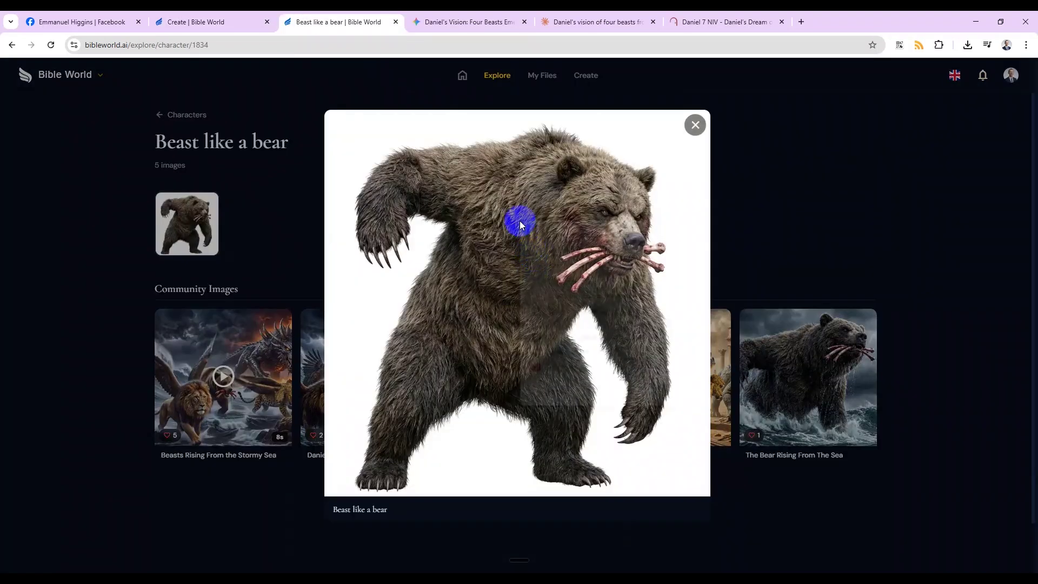
- Copy the "Beast like a bear" image and replace the lion reference image in Bible World with it
right_click(521, 221)
click(557, 264)
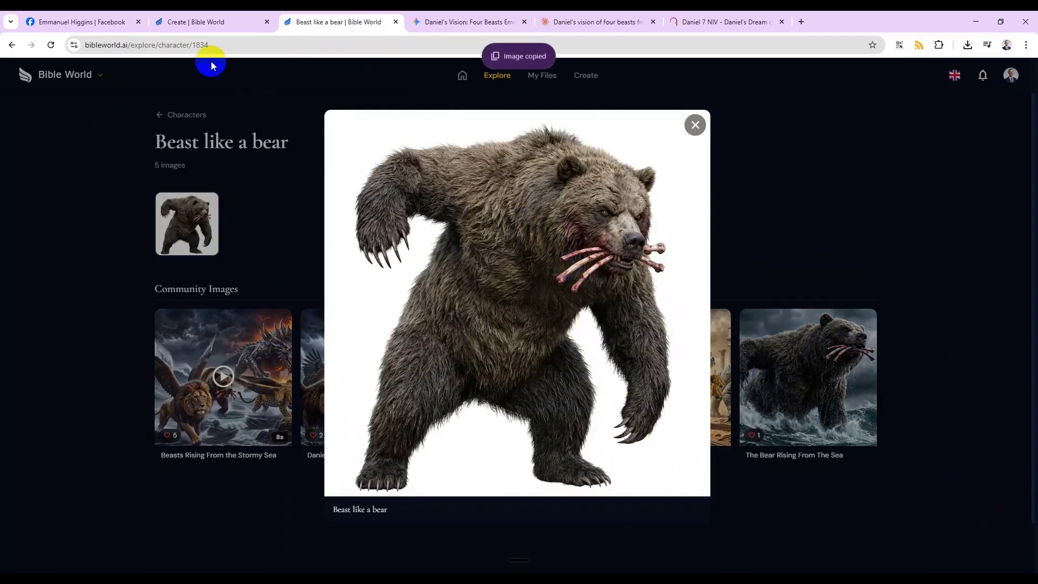
click(205, 21)
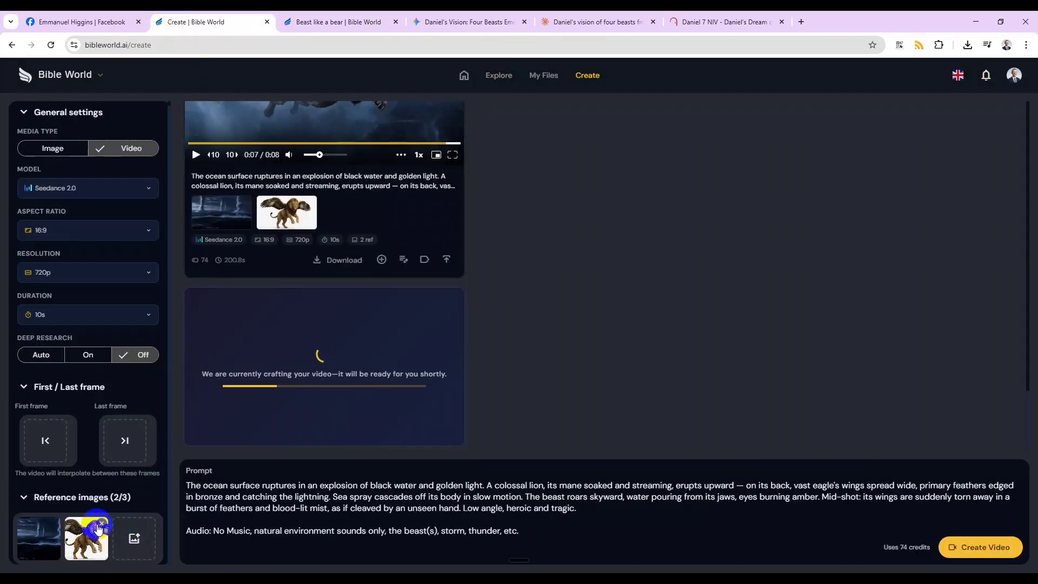
click(111, 518)
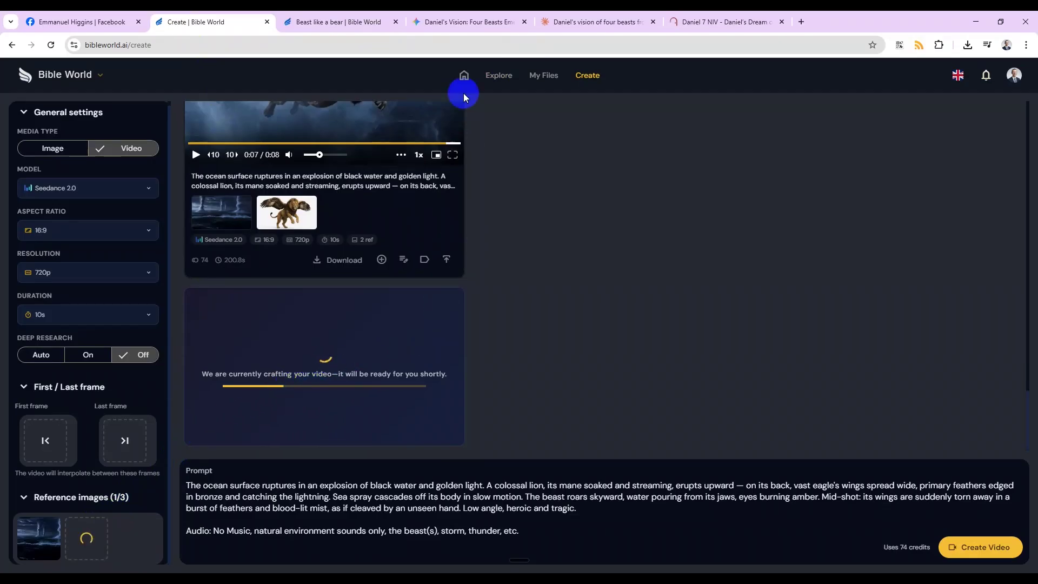
- Copy the Scene 3 bear description from Claude and paste it over the lion description in Bible World's prompt, keeping the audio line
click(573, 22)
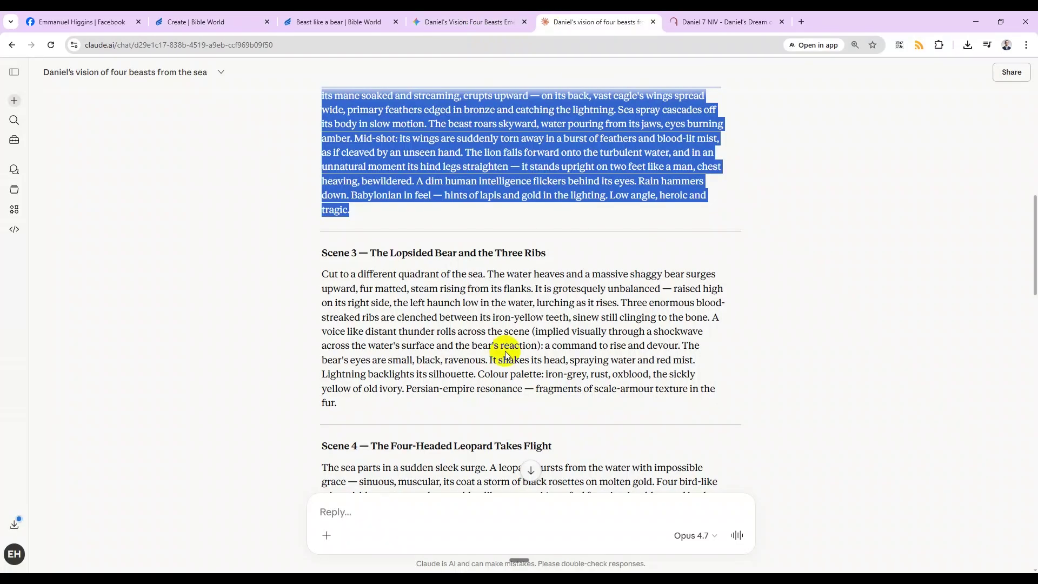
triple_click(423, 347)
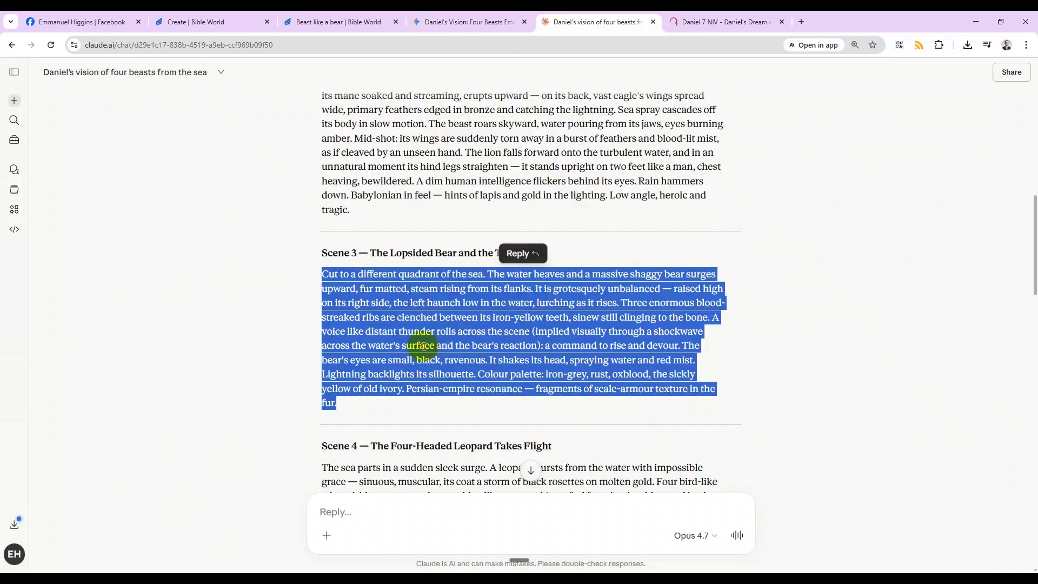
click(238, 20)
click(471, 514)
drag(591, 510, 246, 476)
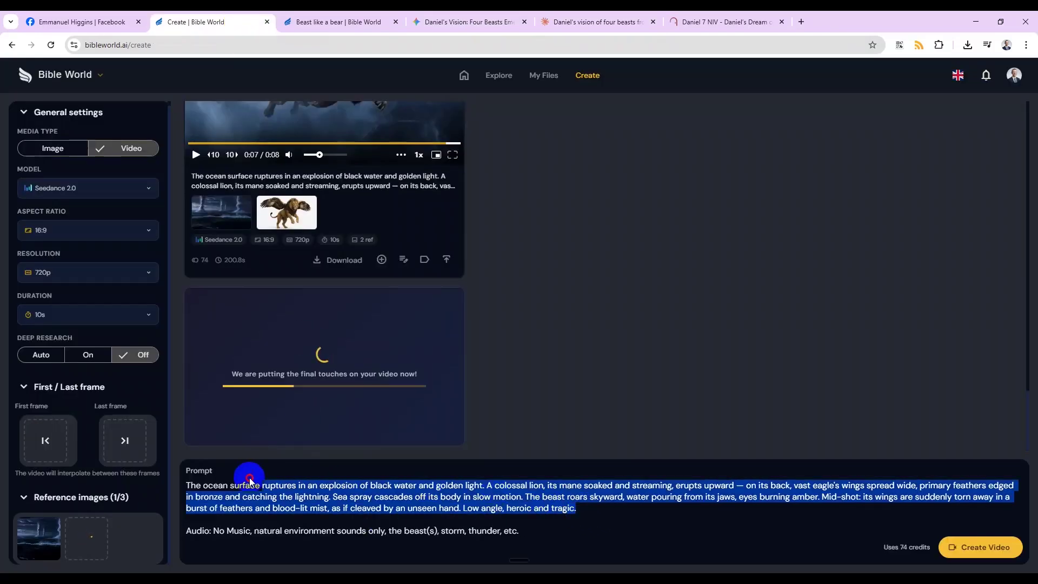
key(ctrl+v)
key(ctrl+v)
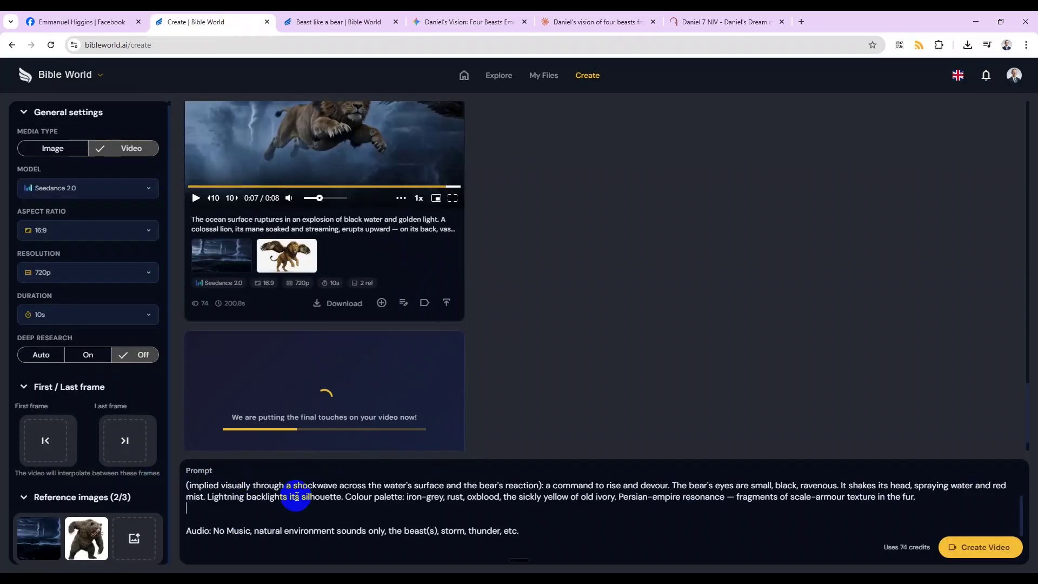
- Delete the "Persian-empire resonance — fragments of scale-armour texture in the fur." sentence from the bear prompt
scroll(297, 497, up, 1)
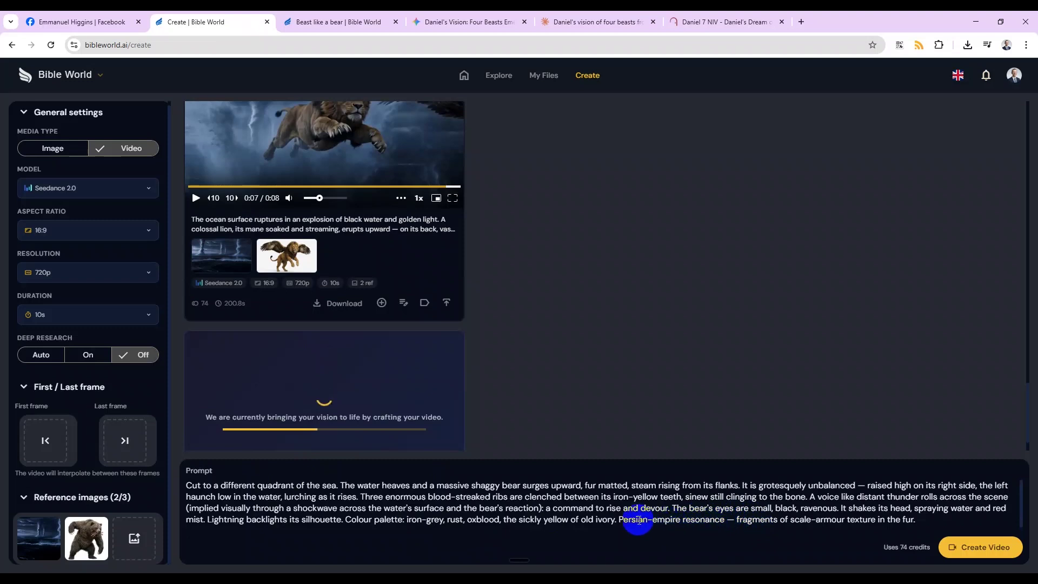
drag(618, 519, 603, 570)
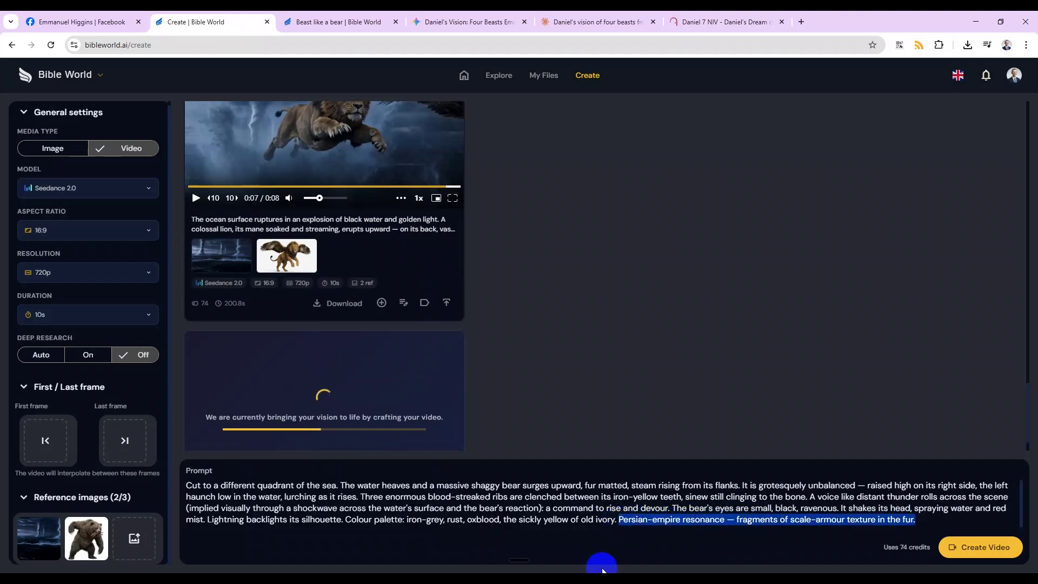
key(BackSpace)
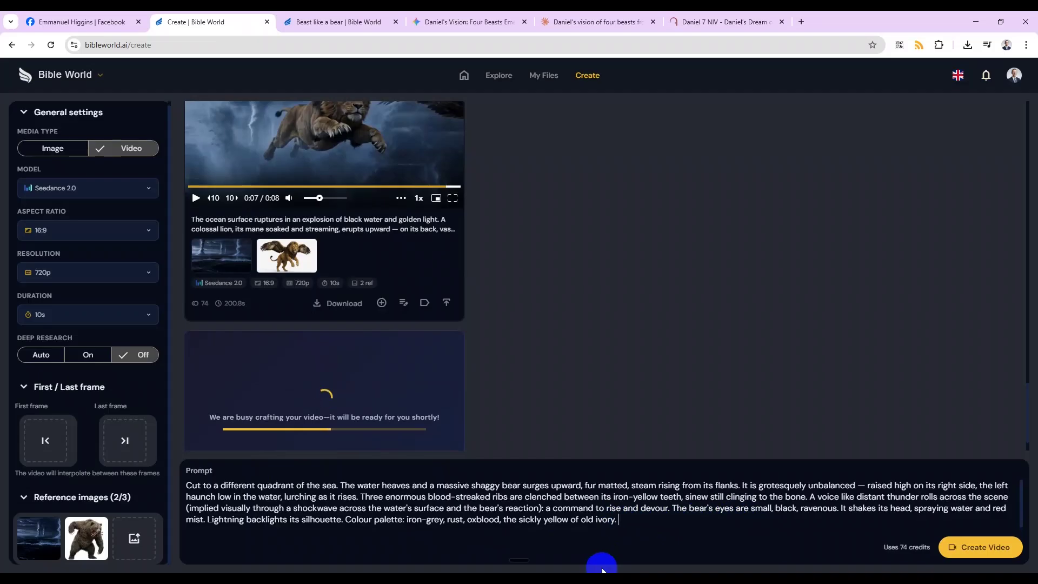
- Delete the colour palette sentence from the bear prompt so the description ends with "Lightning backlights its silhouette."
key(ctrl+shift+Left)
key(ctrl+shift+Left)
key(ctrl+shift+Left)
key(ctrl+shift+Left)
key(ctrl+shift+Left)
key(ctrl+shift+Left)
key(ctrl+shift+Left)
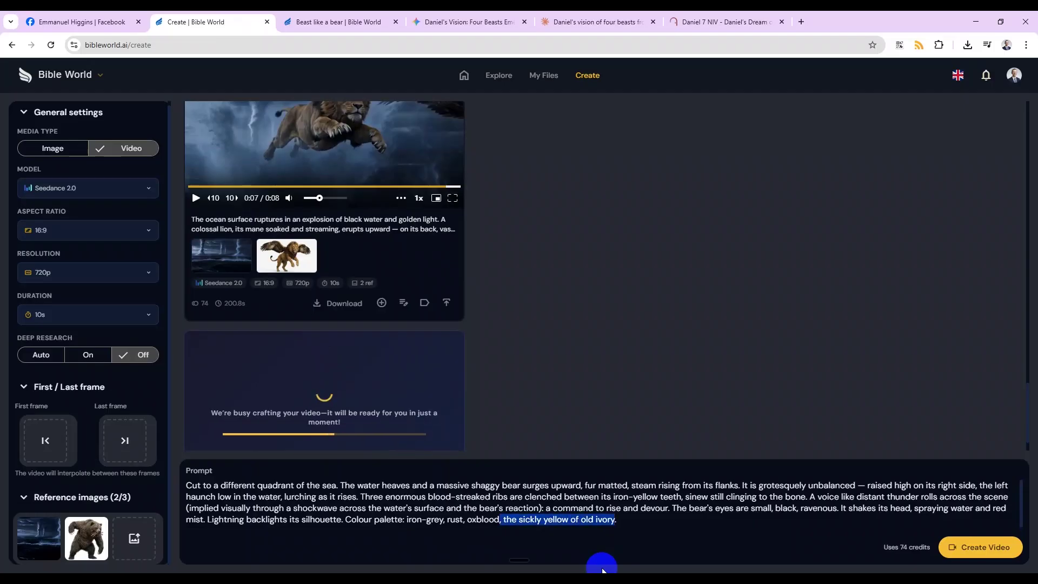
key(BackSpace)
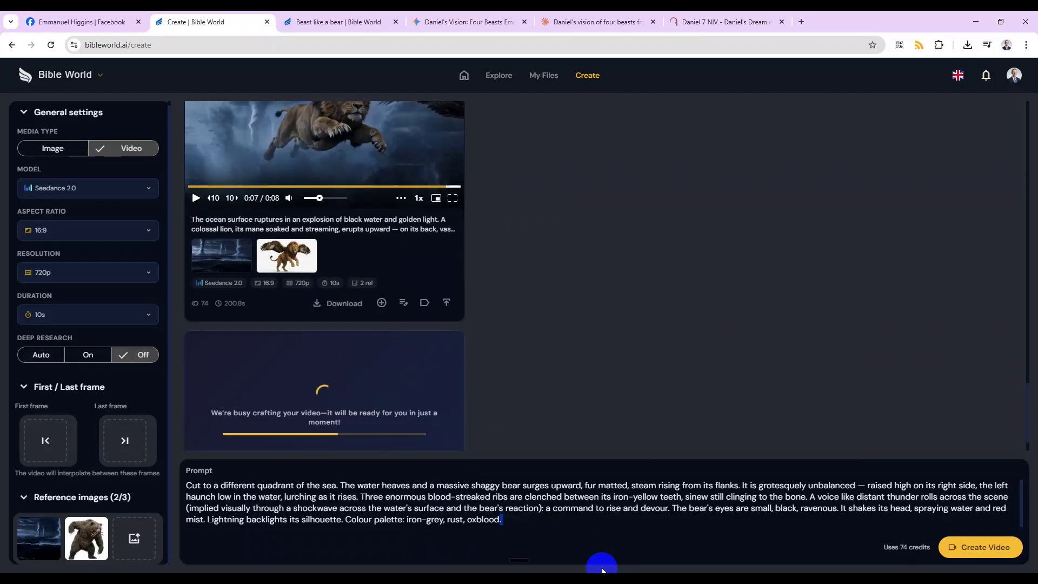
key(ctrl+shift+Left)
key(ctrl+shift+Left)
key(ctrl+shift+Left)
key(ctrl+shift+Left)
key(ctrl+shift+Left)
key(ctrl+shift+Left)
key(BackSpace)
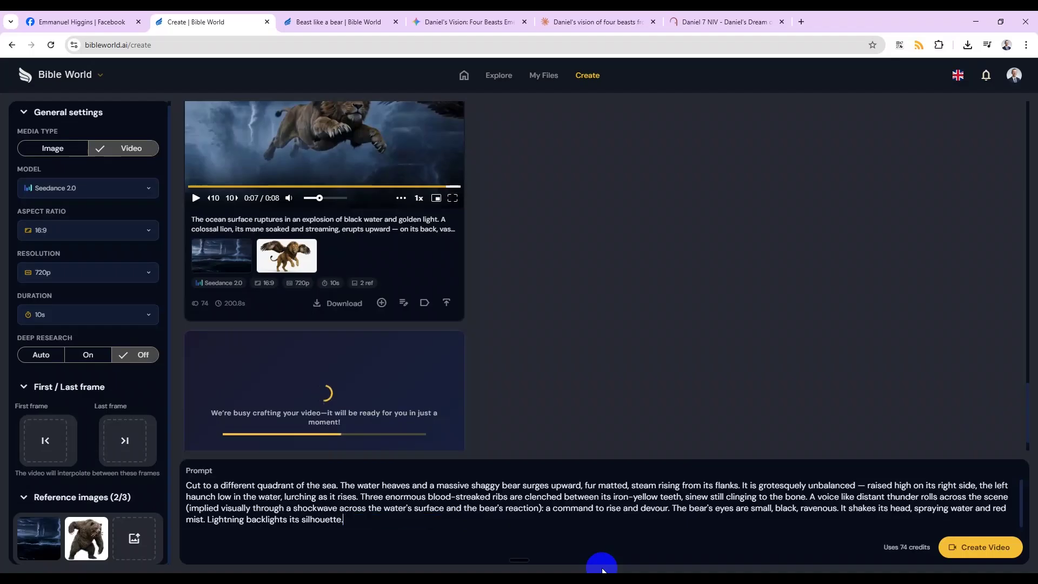
- Tidy the spacing before the prompt's audio line and generate the Scene 3 bear video twice
key(ctrl+v)
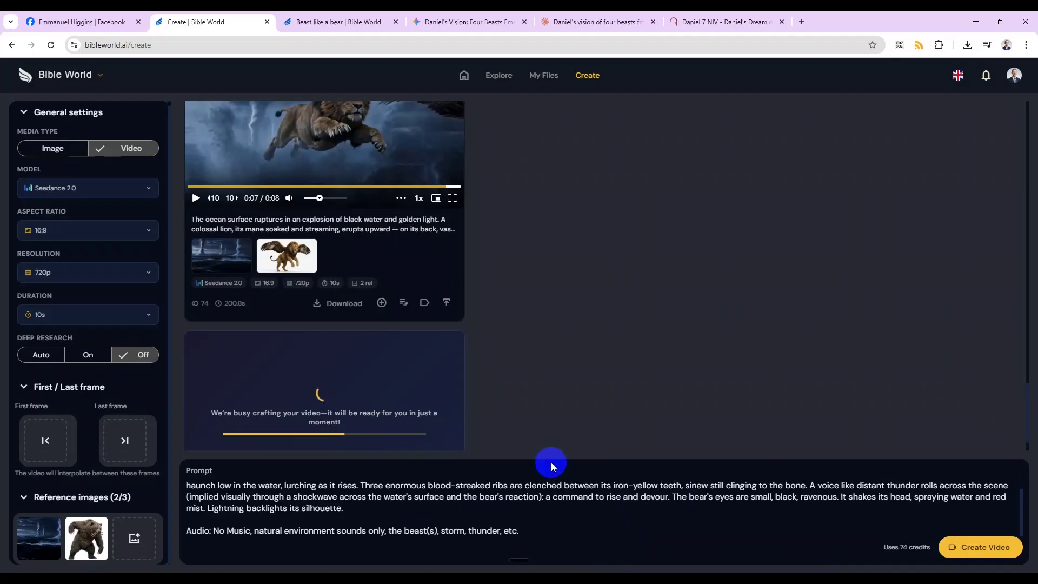
key(ctrl+z)
scroll(622, 375, down, 1)
key(ctrl+y)
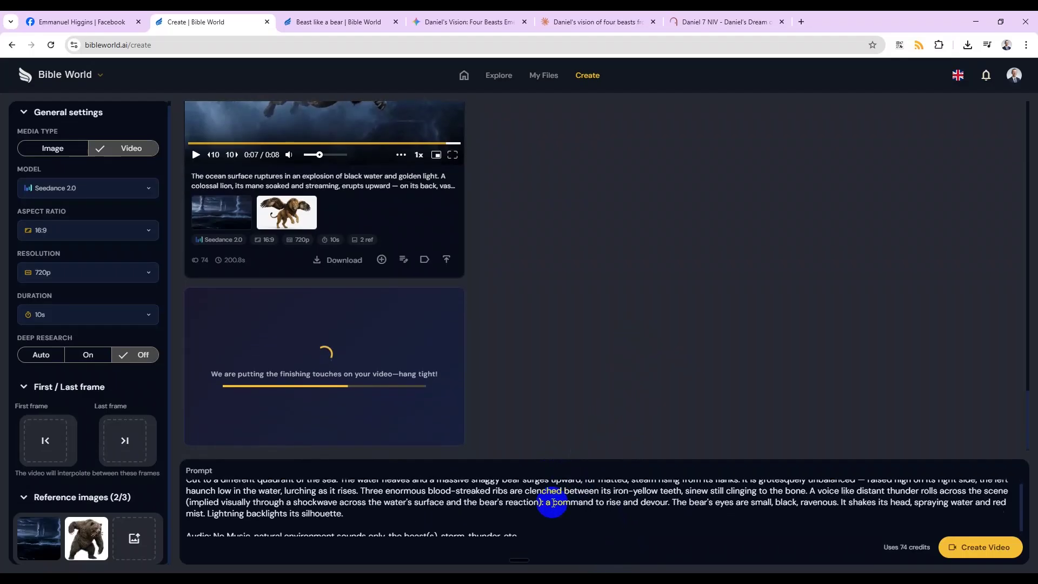
key(ctrl+Return)
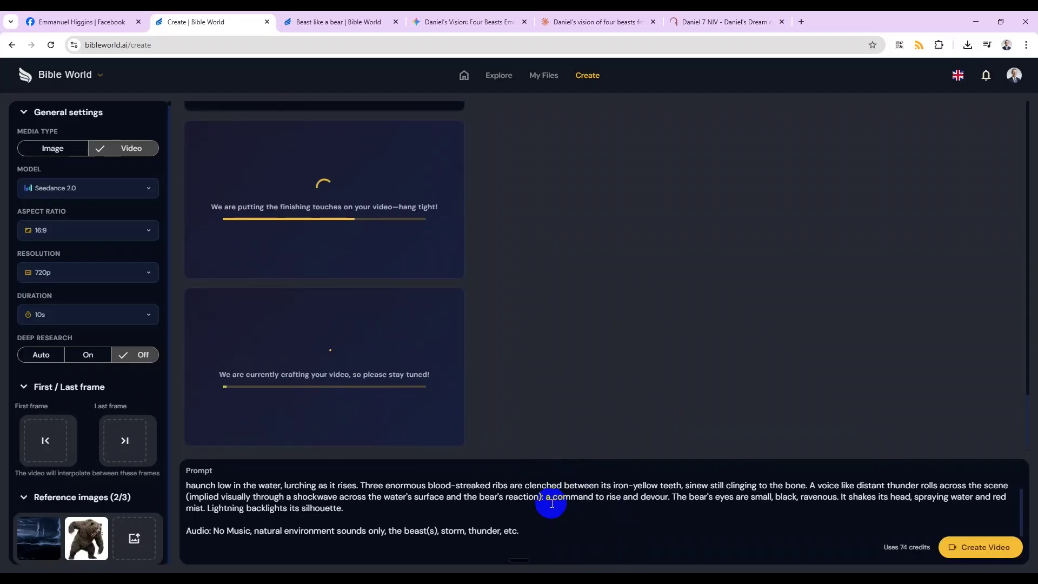
key(ctrl+Return)
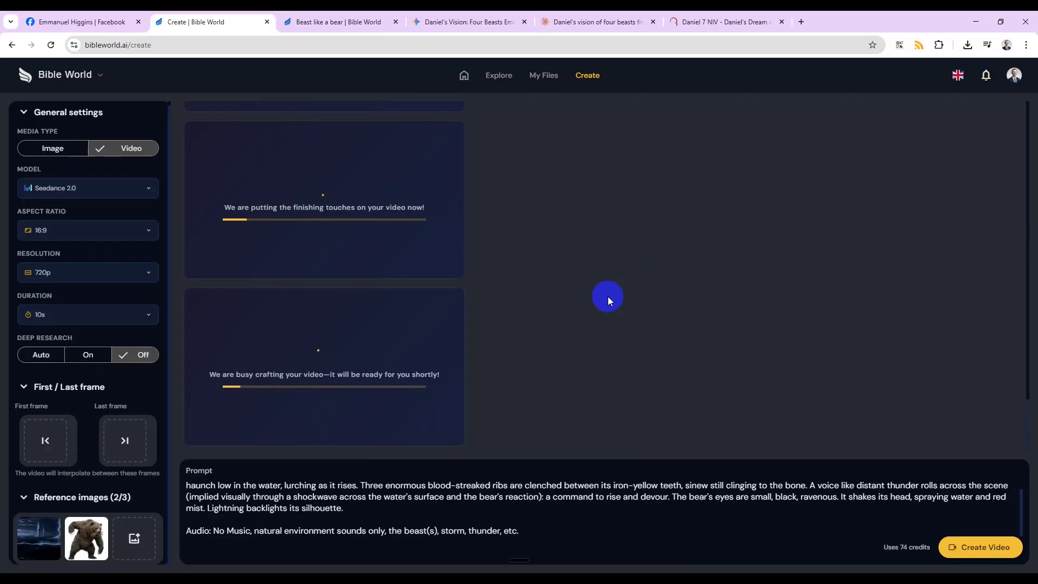
- Review the finished winged-lion video and check the rendering progress of the pending scene videos
scroll(432, 303, up, 1)
scroll(343, 261, down, 1)
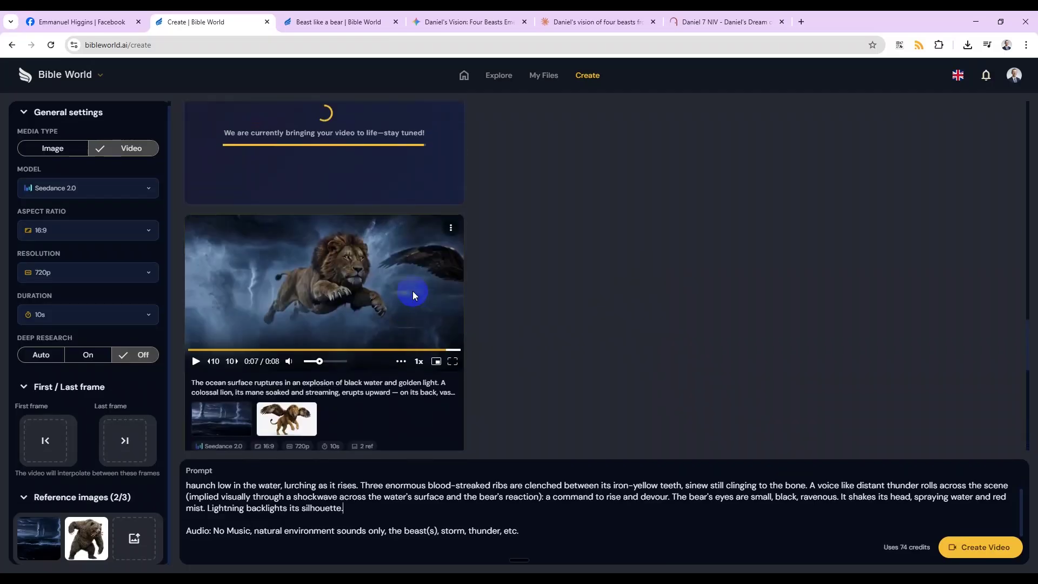
triple_click(361, 294)
click(475, 306)
scroll(404, 259, down, 1)
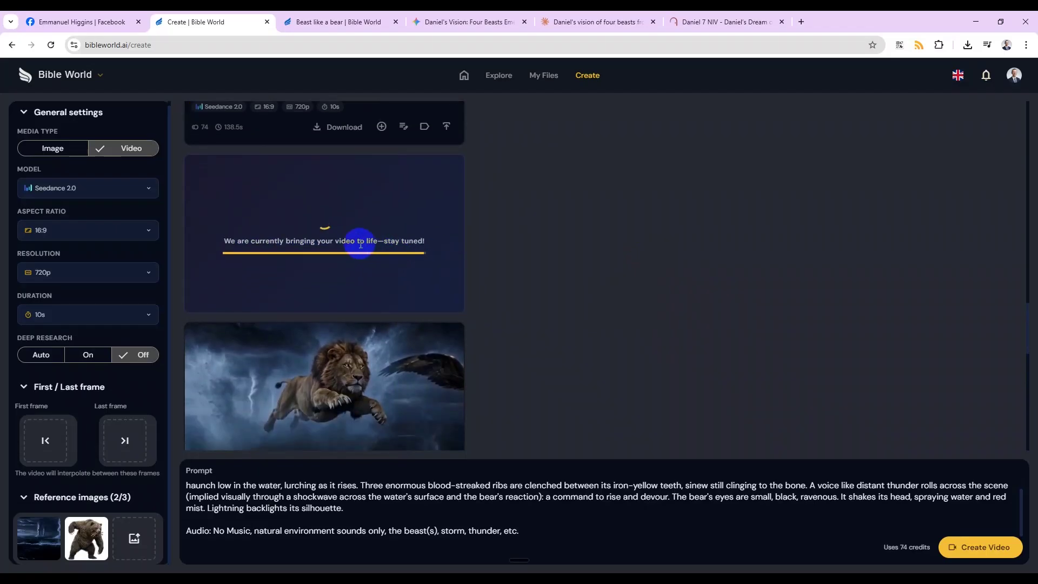
scroll(334, 245, down, 5)
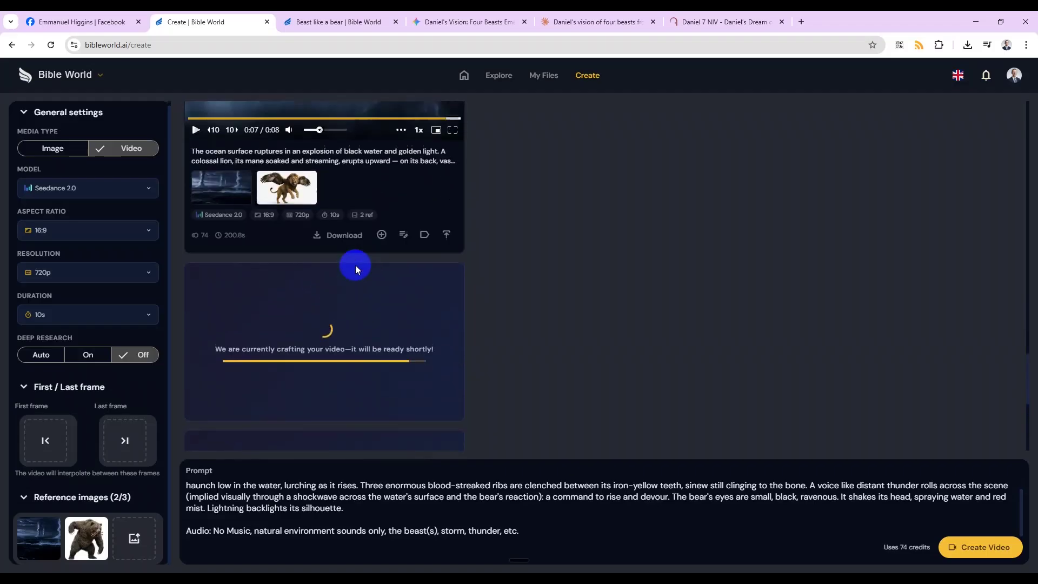
scroll(344, 320, down, 3)
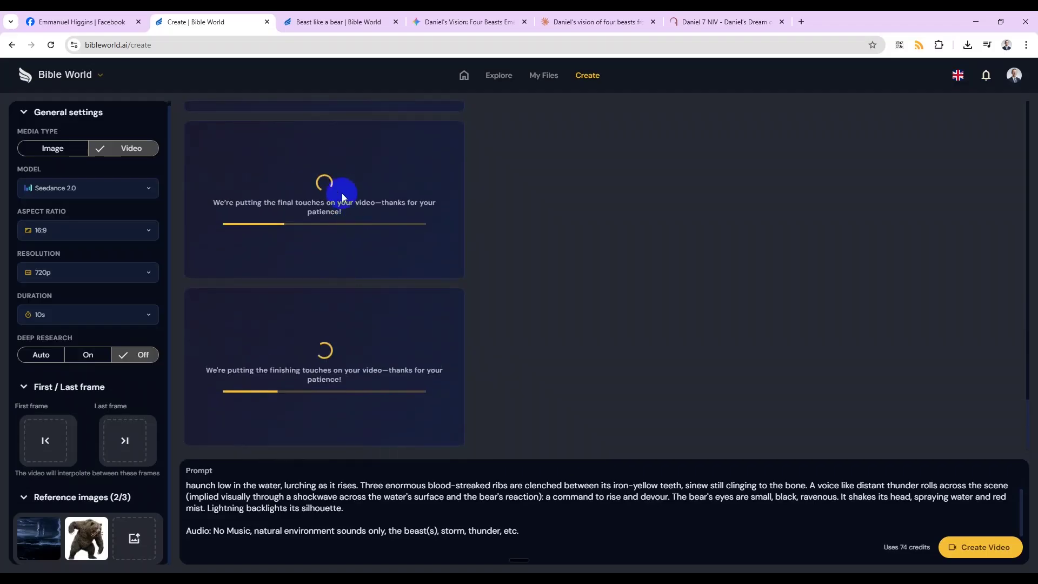
scroll(339, 346, down, 1)
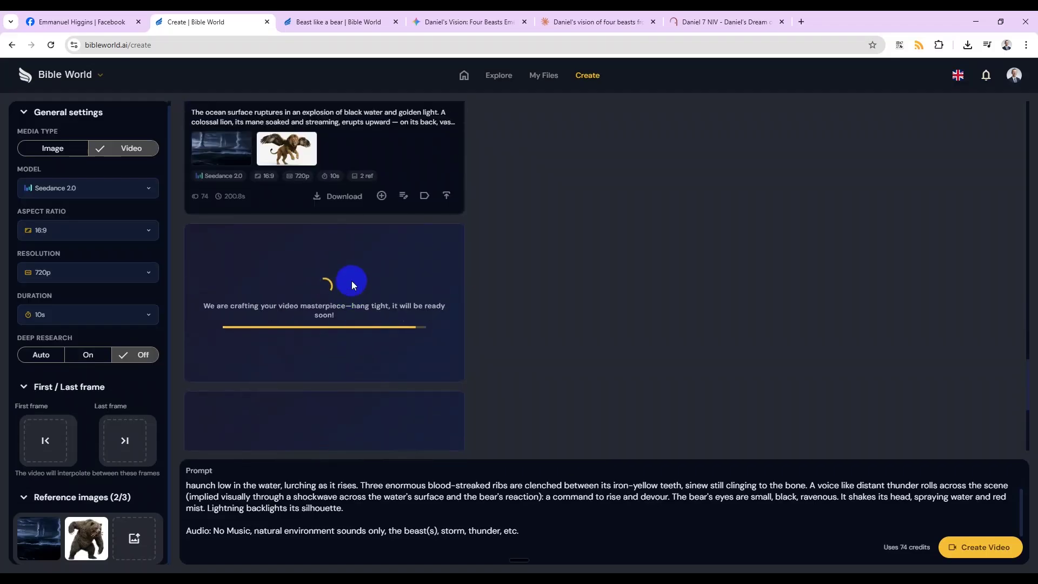
- Replace the bear reference image with the copied "Beast like a leopard with four wings" character image
scroll(350, 281, down, 2)
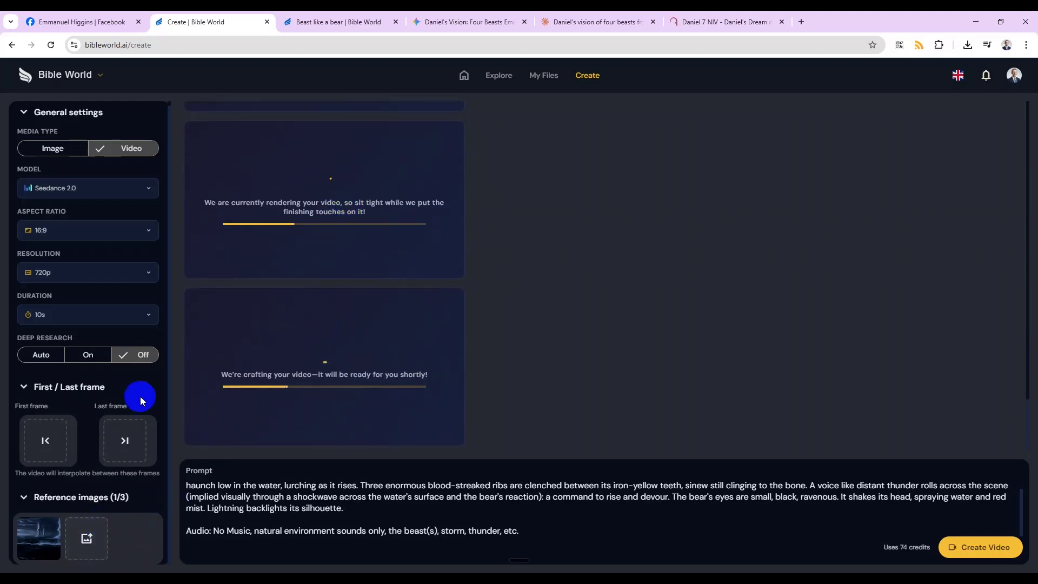
click(332, 22)
key(Right)
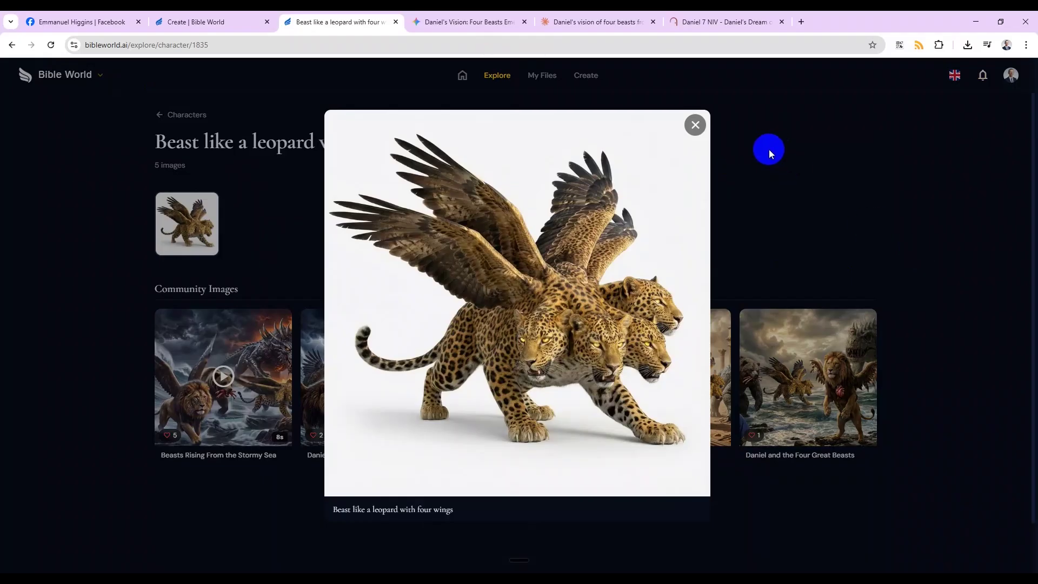
click(696, 124)
key(ctrl+shift+Tab)
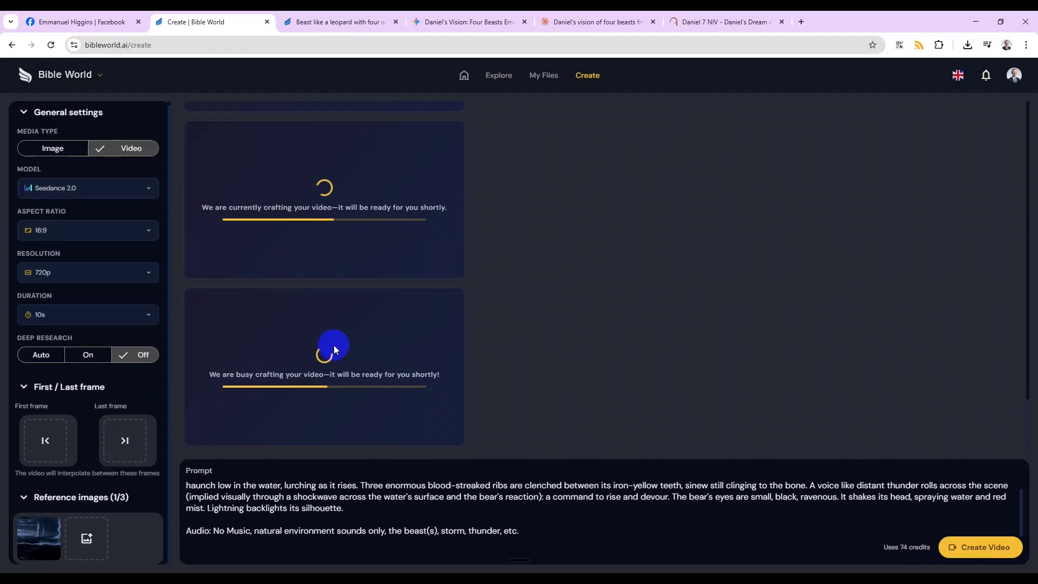
key(ctrl+v)
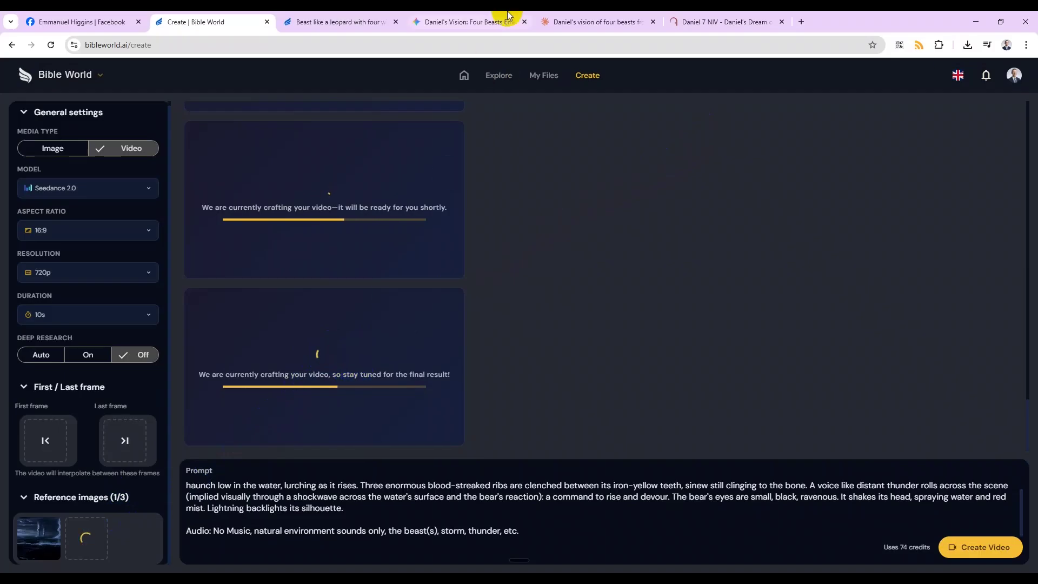
- Copy the Scene 4 leopard description from Claude and paste it over the bear description in Bible World's prompt
click(600, 21)
scroll(572, 216, down, 5)
triple_click(505, 240)
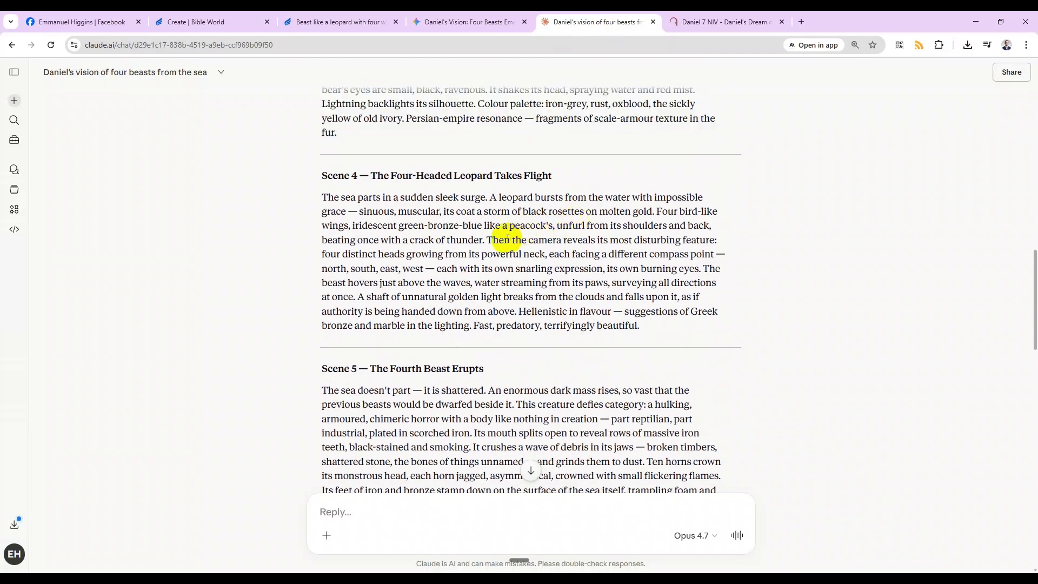
click(232, 20)
drag(345, 520, 169, 461)
key(ctrl+v)
scroll(424, 515, up, 2)
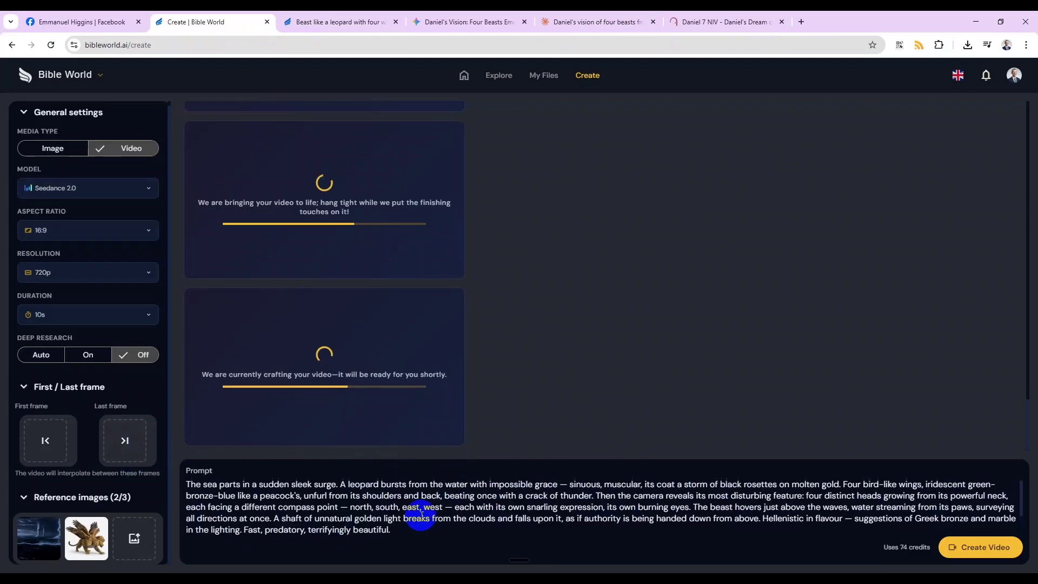
- Replace "growing" with "protruding" in the leopard prompt's phrase about four distinct heads
scroll(419, 515, down, 3)
key(ctrl+Home)
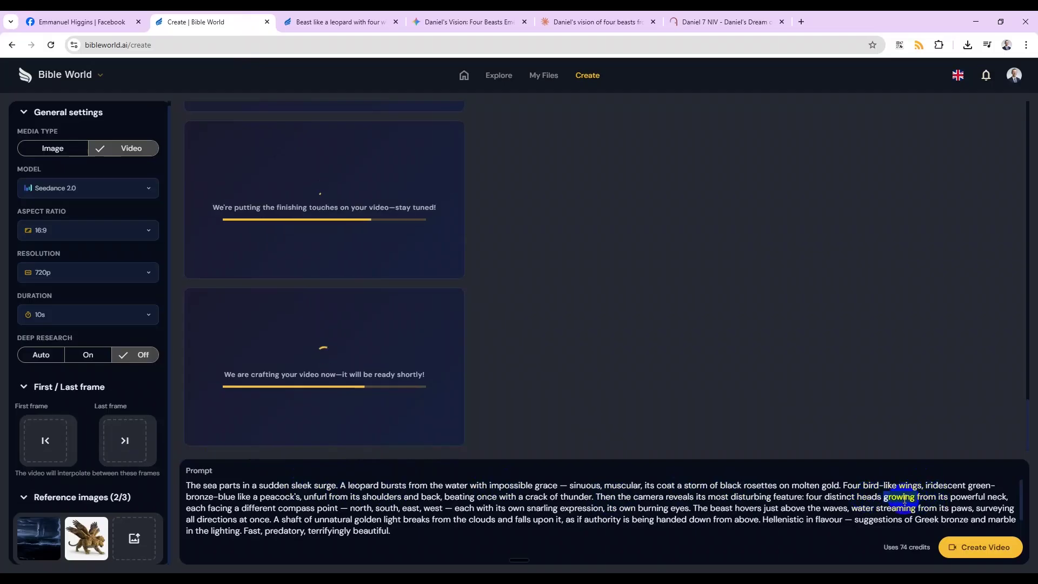
text(c)
text(mo)
key(BackSpace)
key(BackSpace)
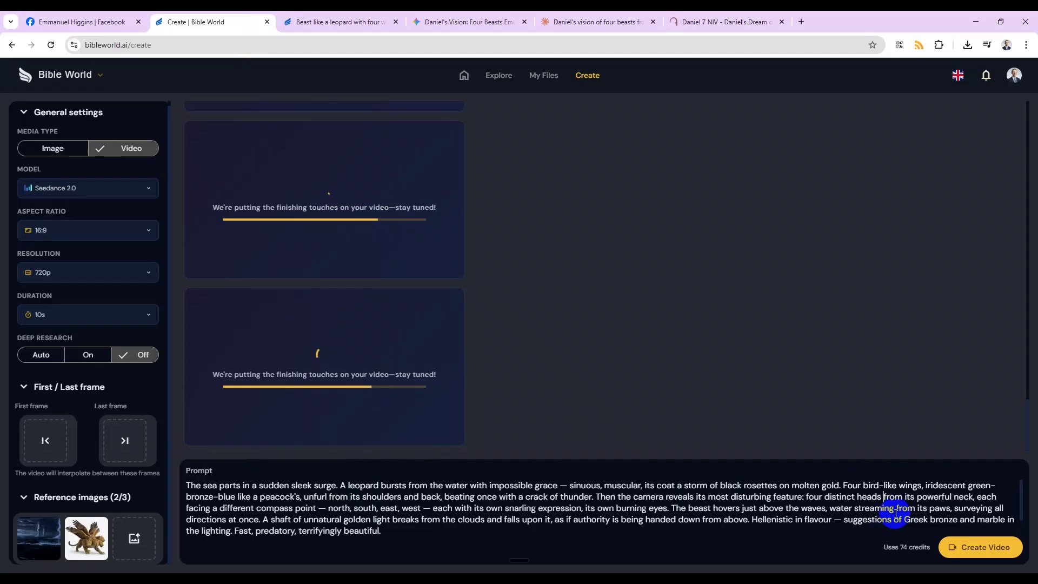
key(BackSpace)
key(BackSpace)
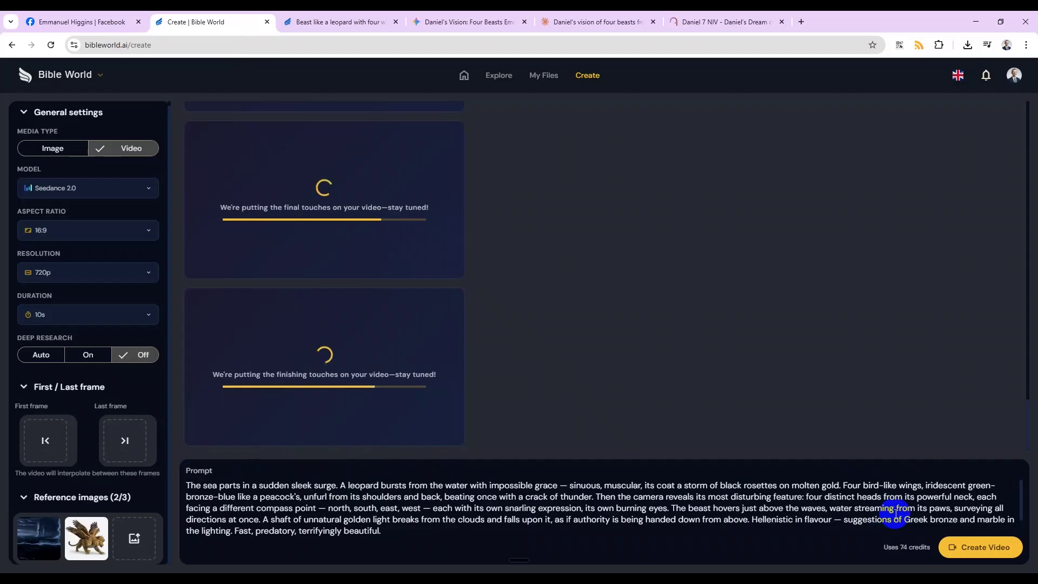
text(protruding)
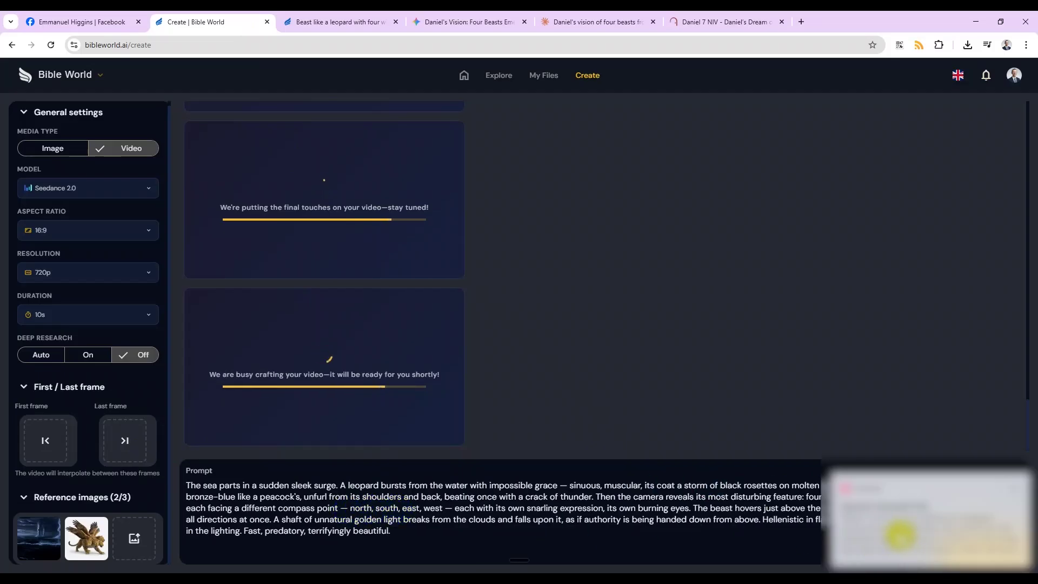
click(923, 536)
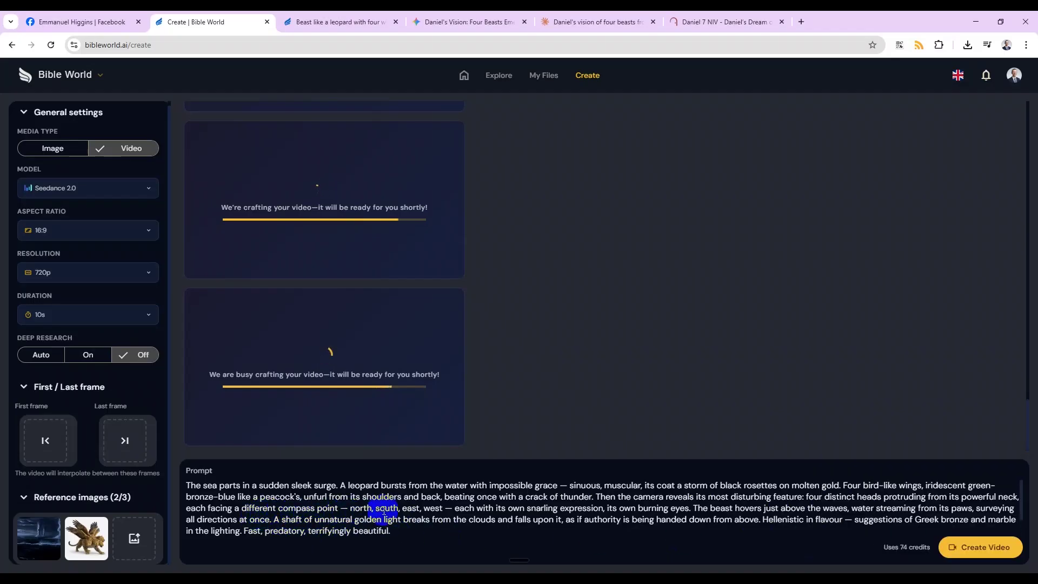
- Cut the compass-point phrase and the Hellenistic lighting sentence from the leopard prompt, and generate the Scene 4 video twice
key(ctrl+a)
key(ctrl+v)
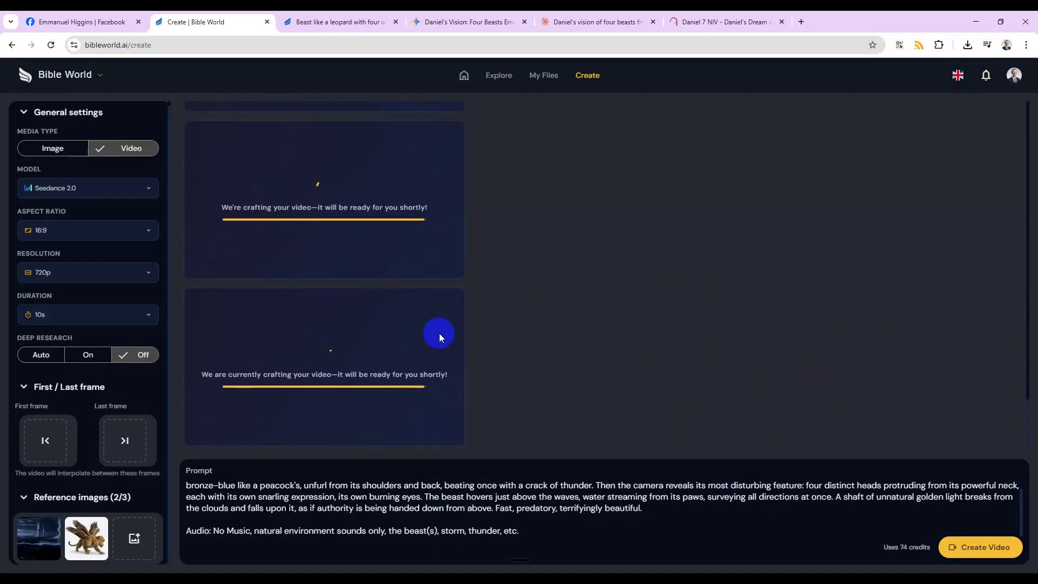
key(ctrl+Return)
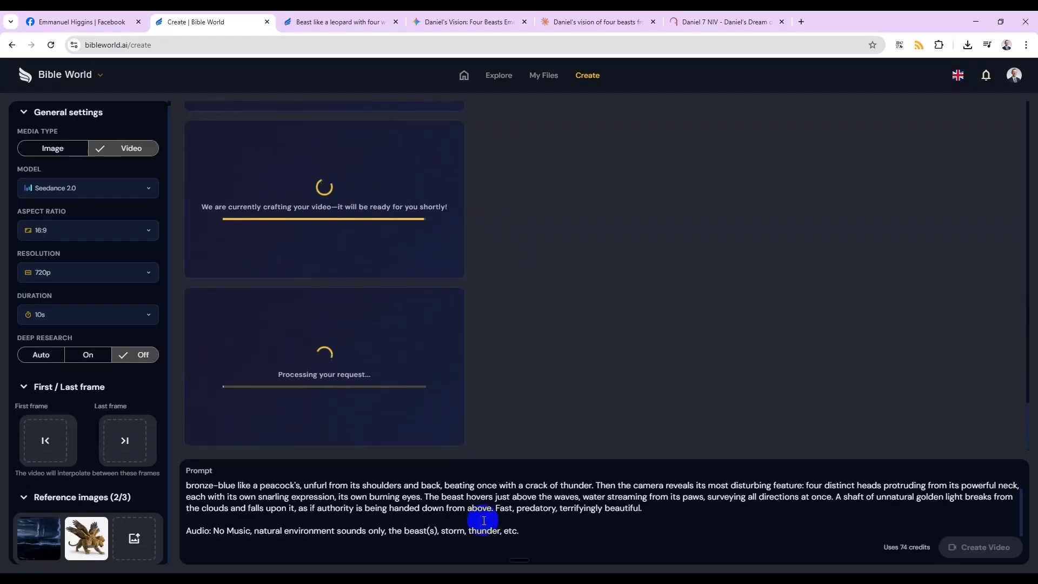
key(ctrl+Return)
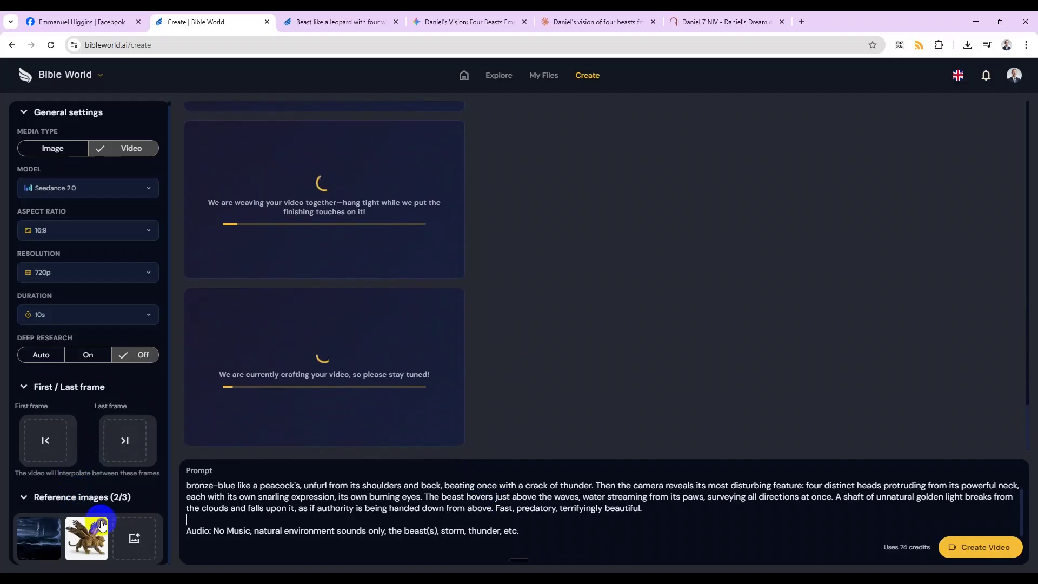
- Search the Bible World characters for "terrib" and open the "Fourth beast, dreadful and terrible" character to examine its images
click(296, 22)
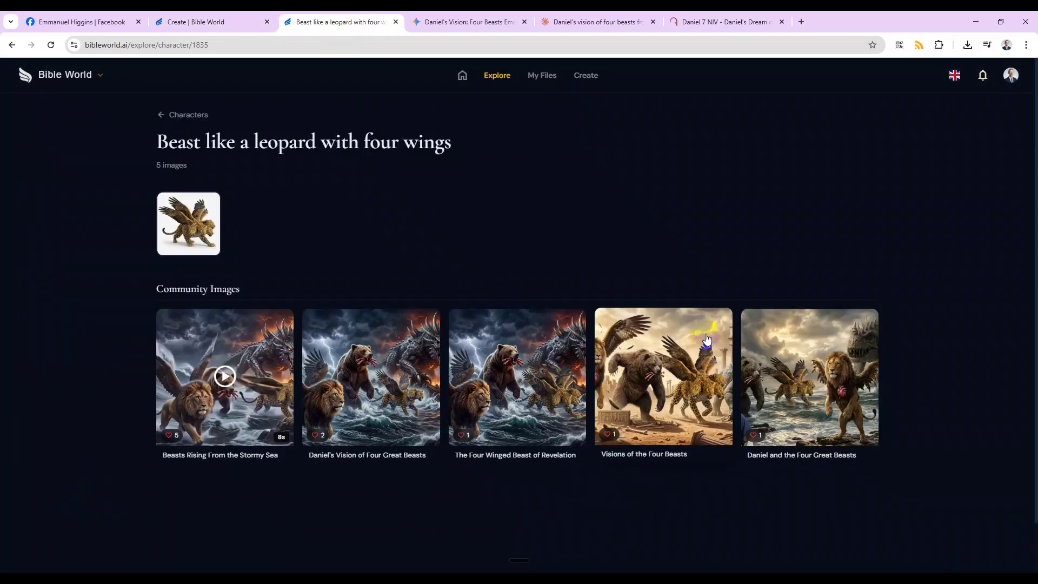
click(165, 115)
click(815, 139)
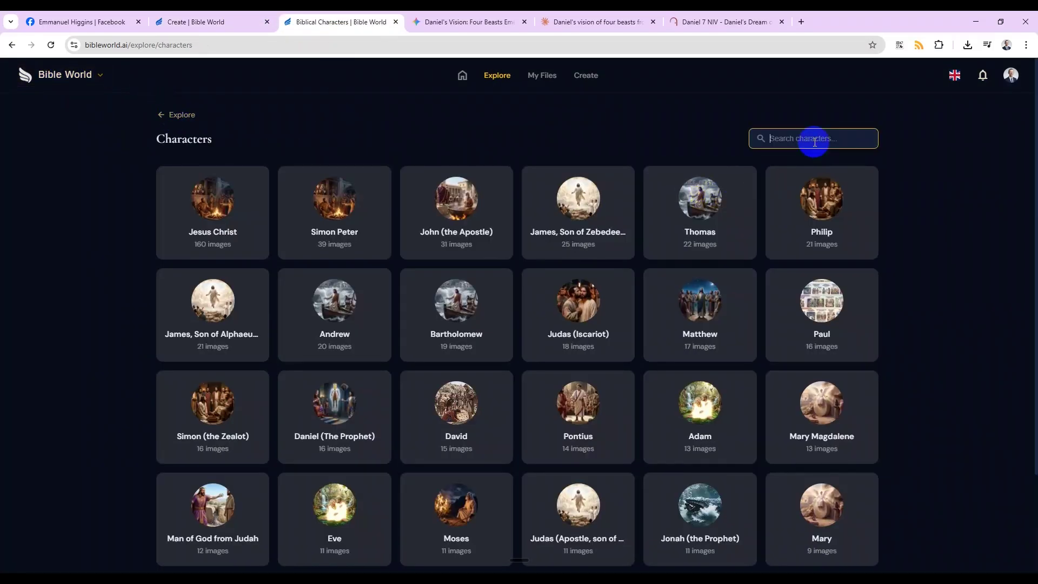
text(terrib)
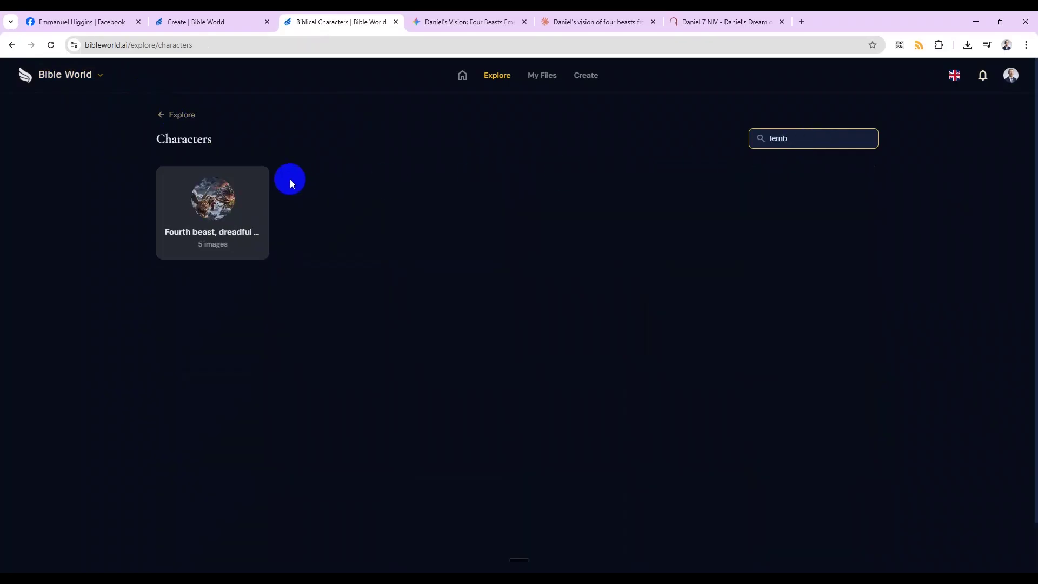
click(254, 206)
click(222, 234)
click(865, 196)
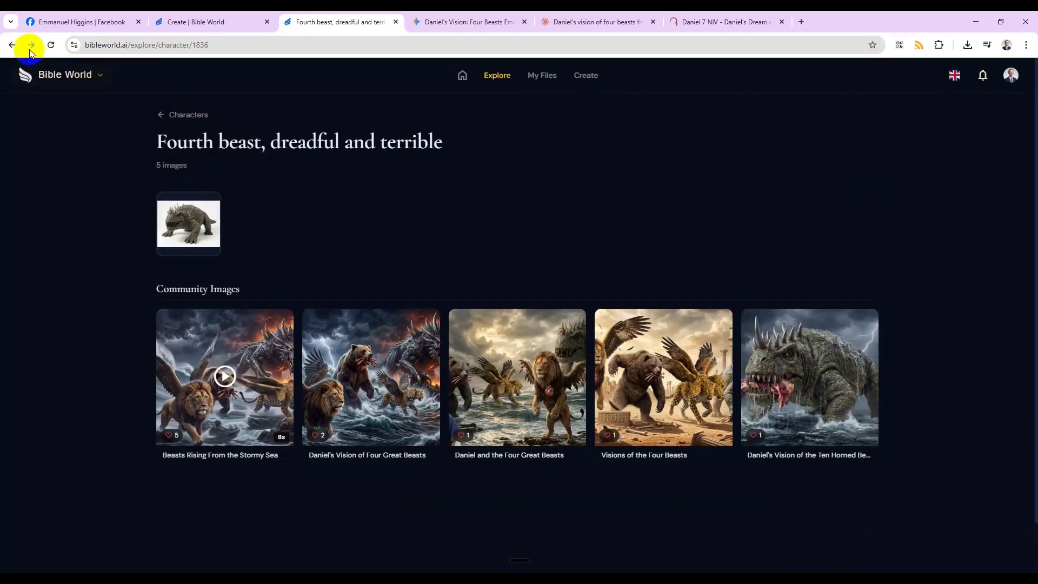
click(9, 45)
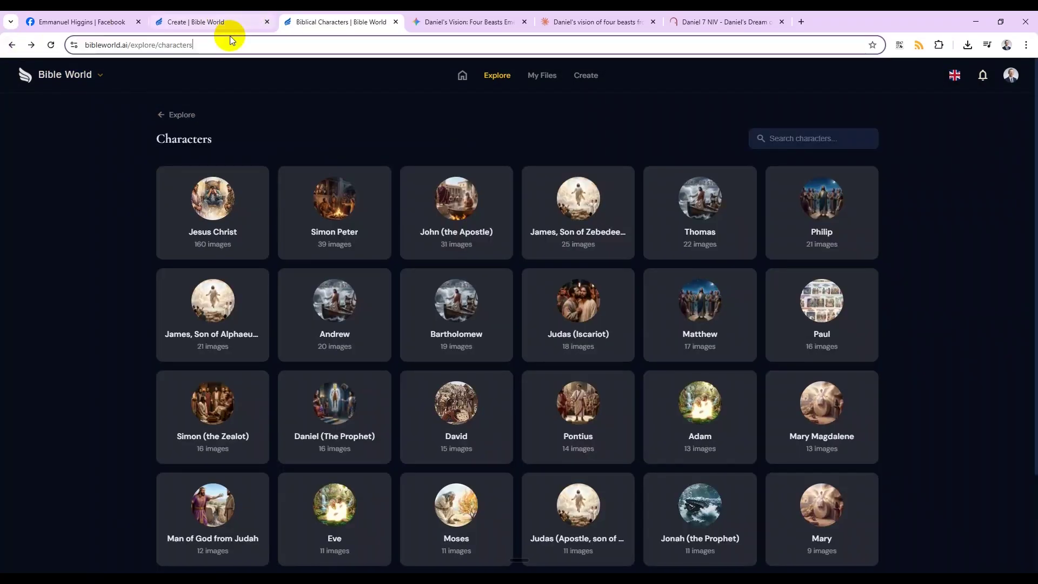
- Replace the leopard reference on the Create page with the horned beast image isolated against white, as a video generation reference
click(229, 44)
click(236, 19)
scroll(489, 340, down, 10)
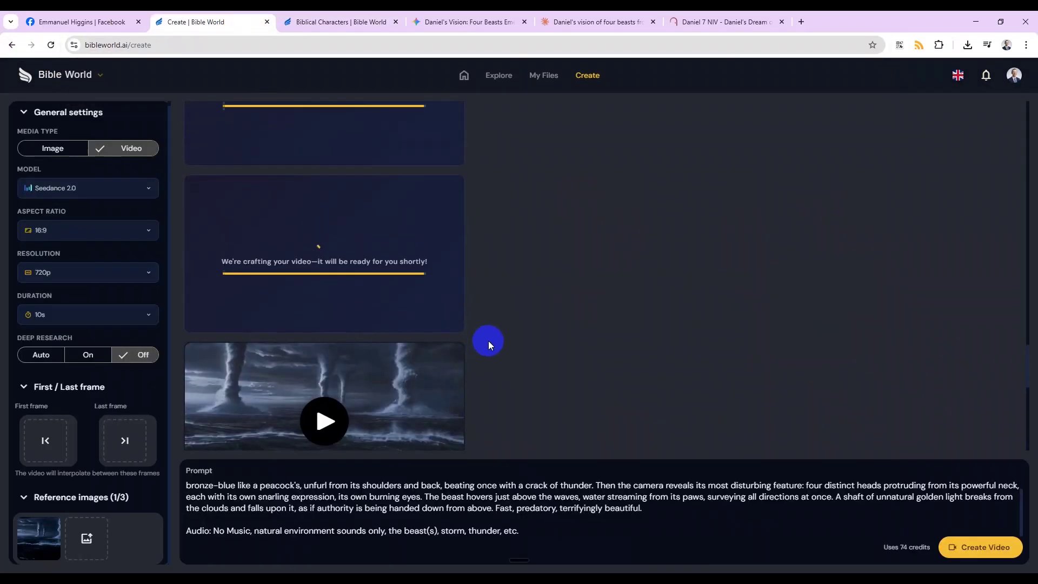
scroll(482, 324, down, 3)
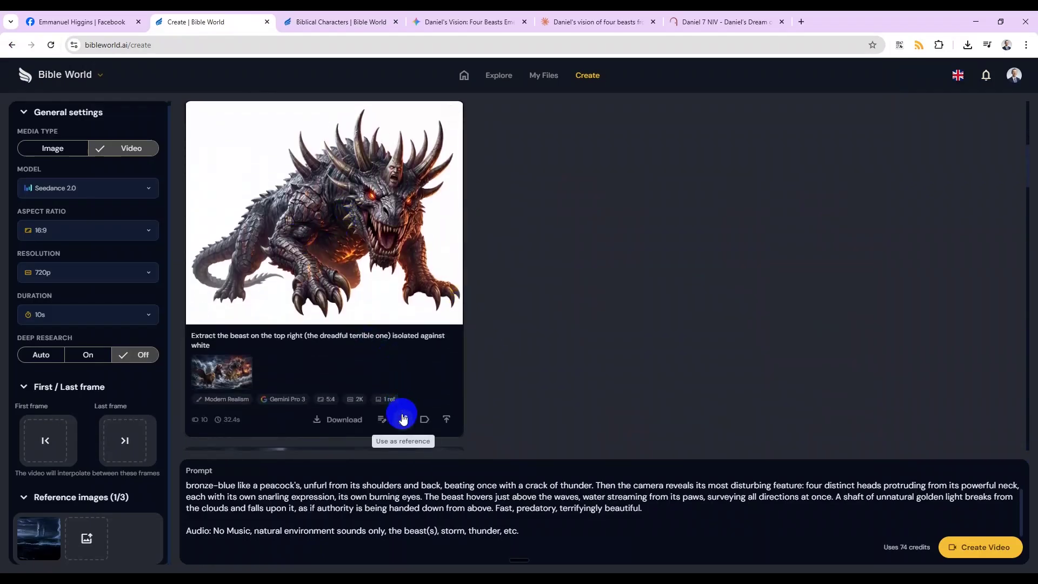
click(403, 418)
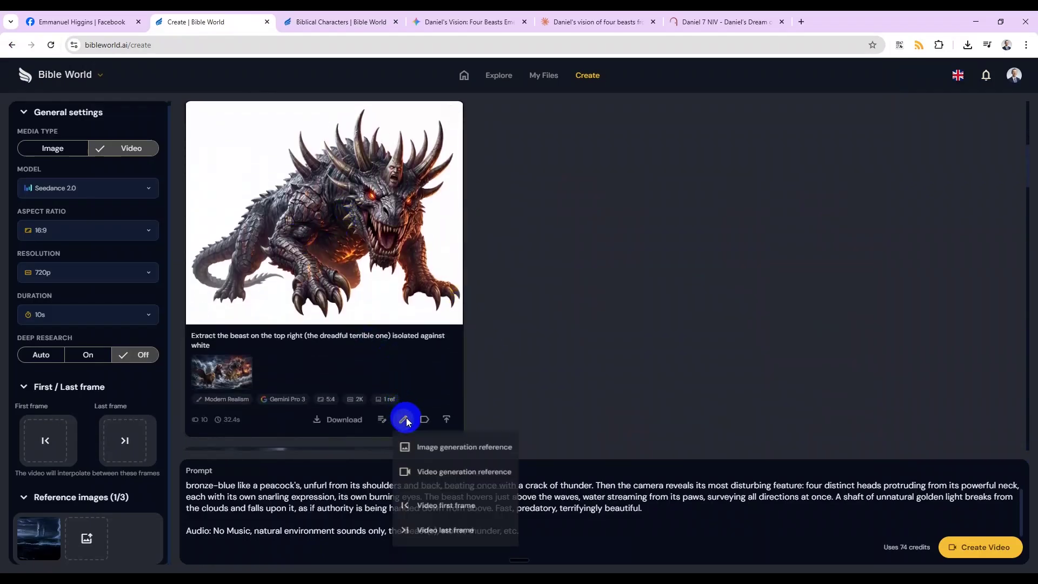
click(448, 485)
click(402, 336)
- Find the lower of the two finished bear videos among the generation results and play it through twice
scroll(417, 349, down, 5)
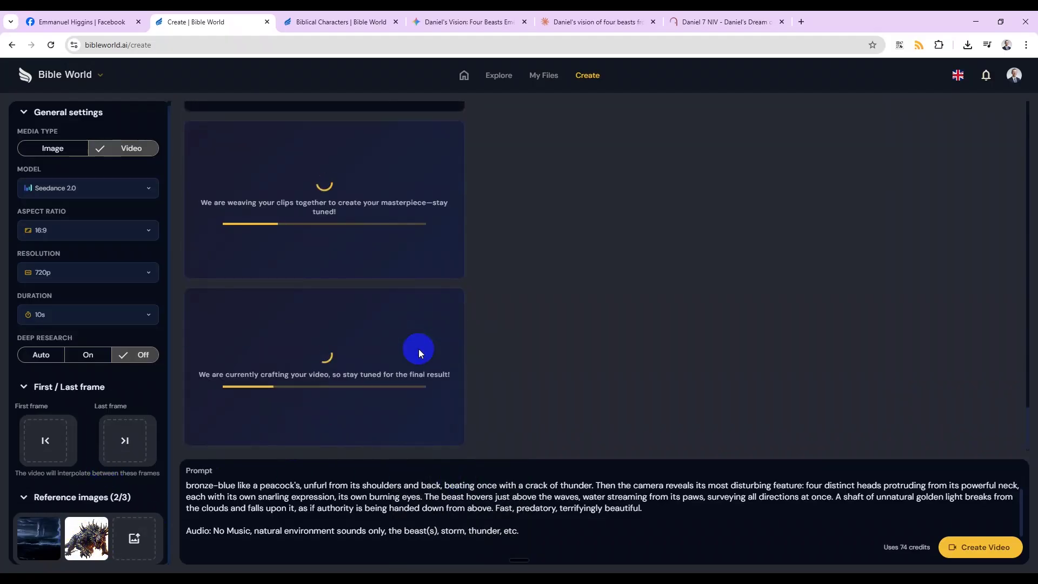
scroll(418, 349, down, 6)
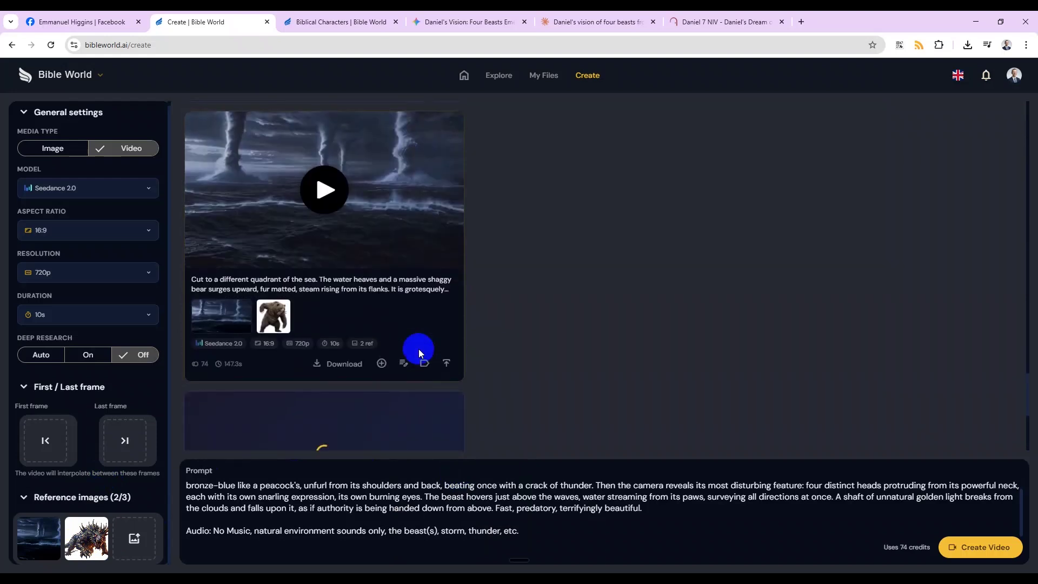
scroll(419, 349, up, 5)
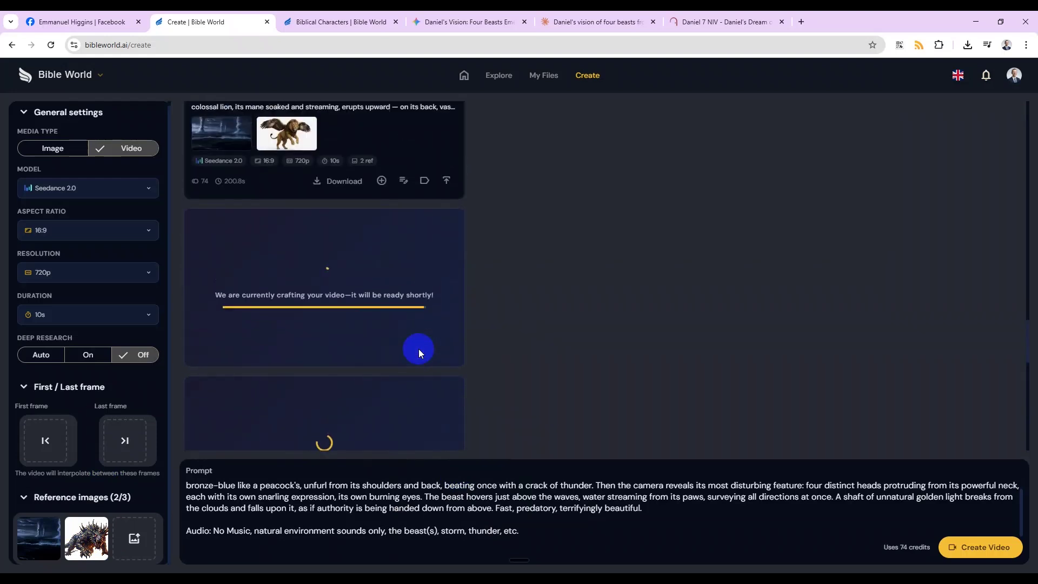
scroll(419, 351, down, 5)
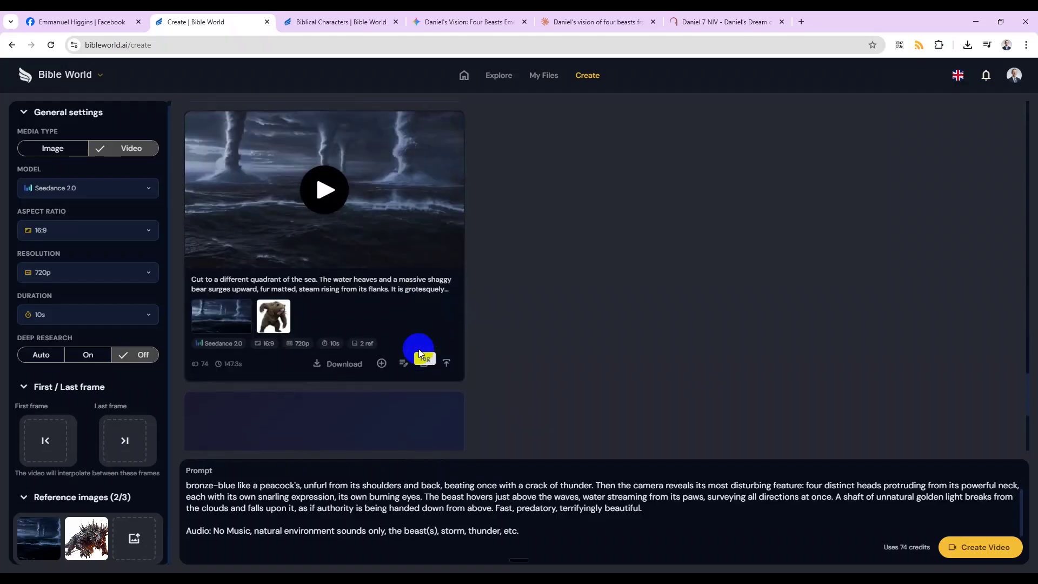
scroll(421, 349, up, 1)
scroll(465, 310, down, 1)
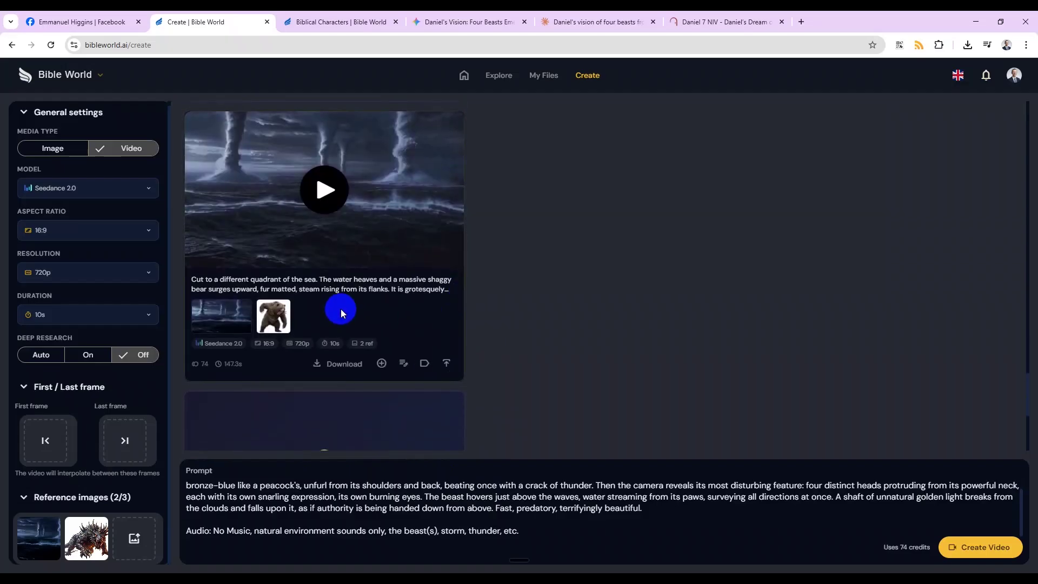
scroll(550, 316, up, 1)
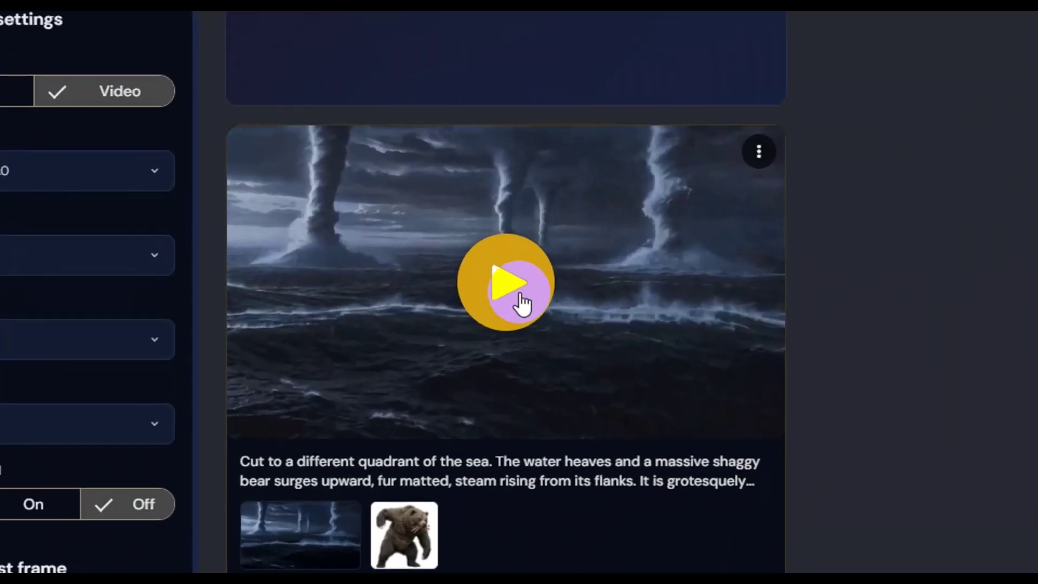
click(520, 297)
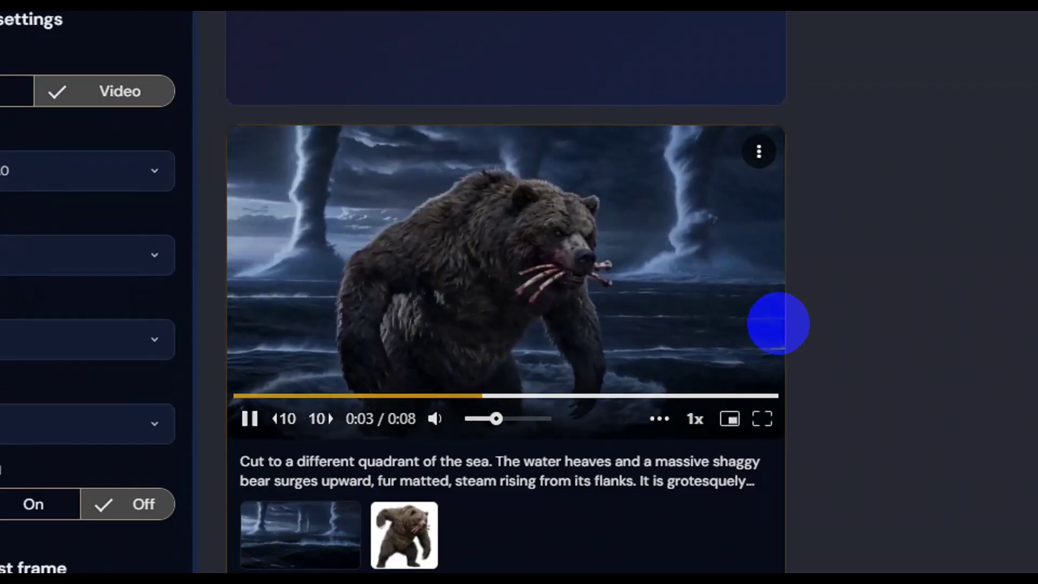
scroll(778, 322, down, 5)
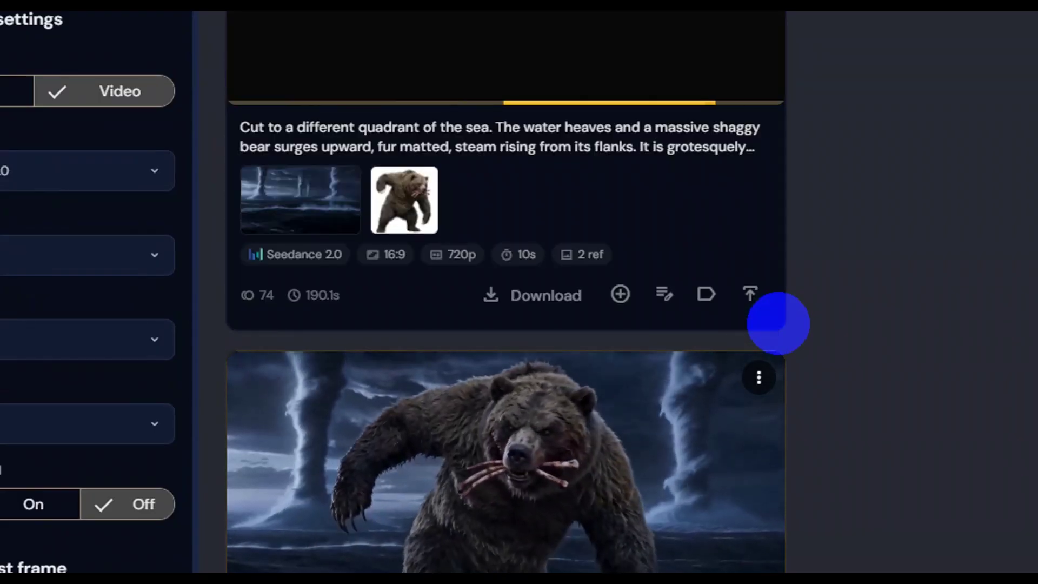
scroll(709, 497, down, 3)
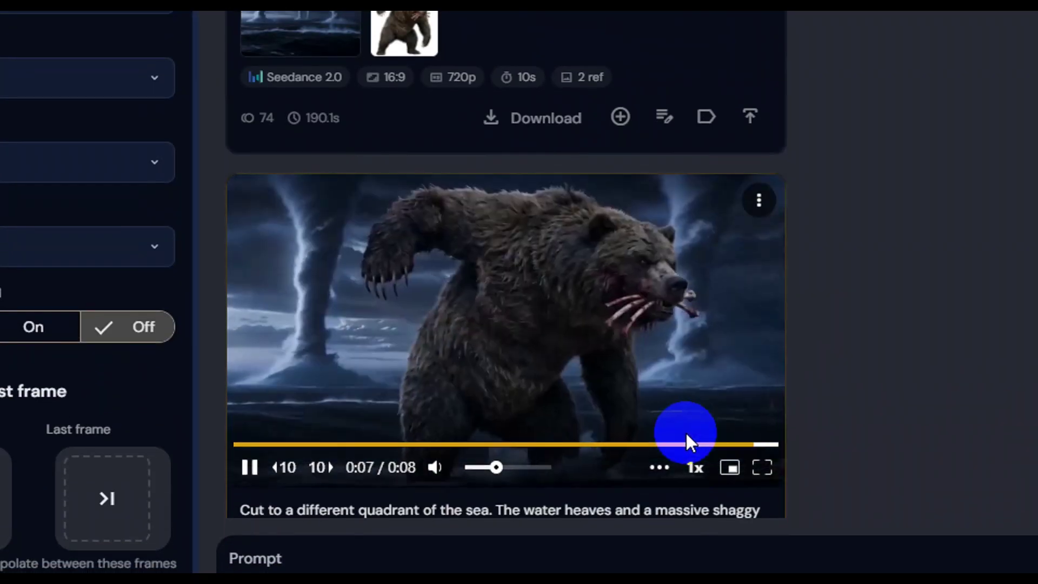
scroll(686, 432, down, 1)
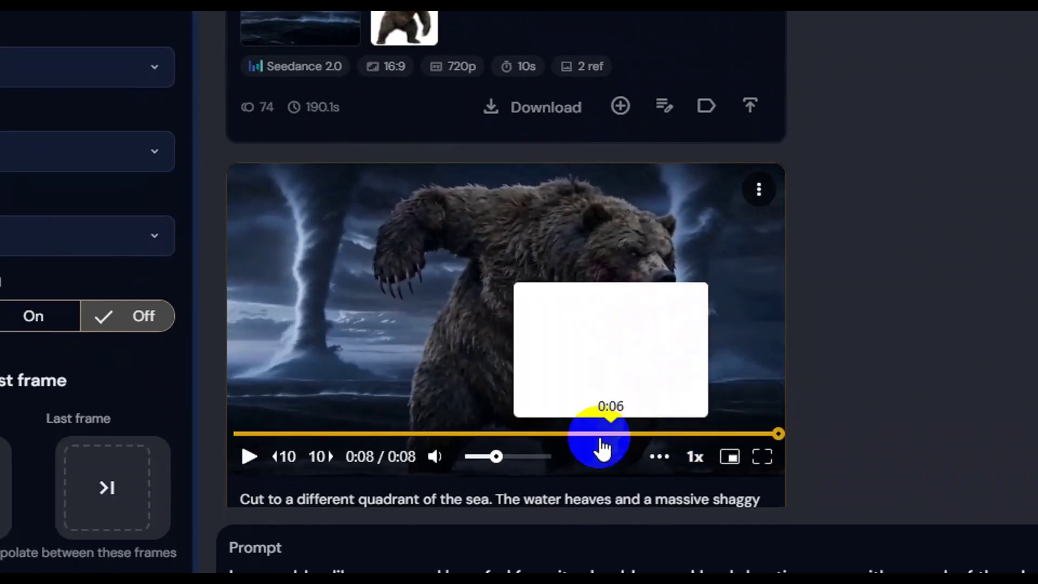
click(249, 456)
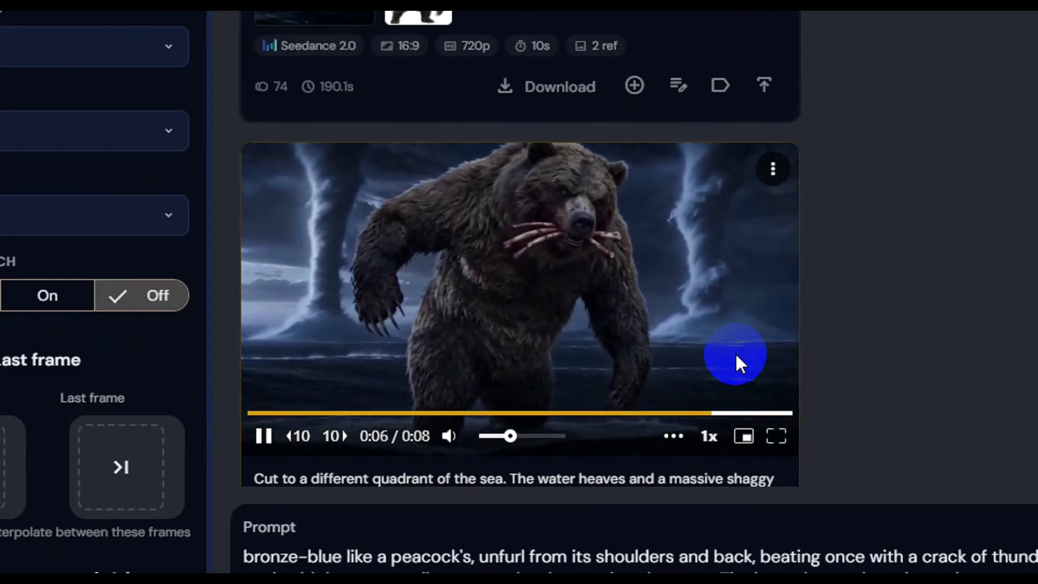
click(737, 415)
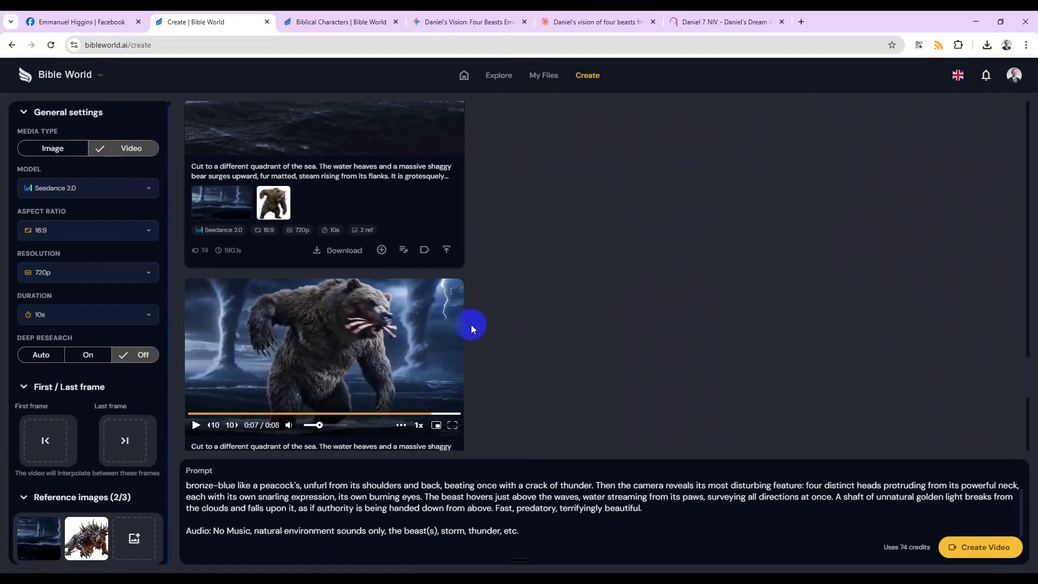
- Play the other bear video, placed just above it in the results, and check the generation card preceding it
scroll(471, 324, up, 4)
scroll(462, 325, down, 1)
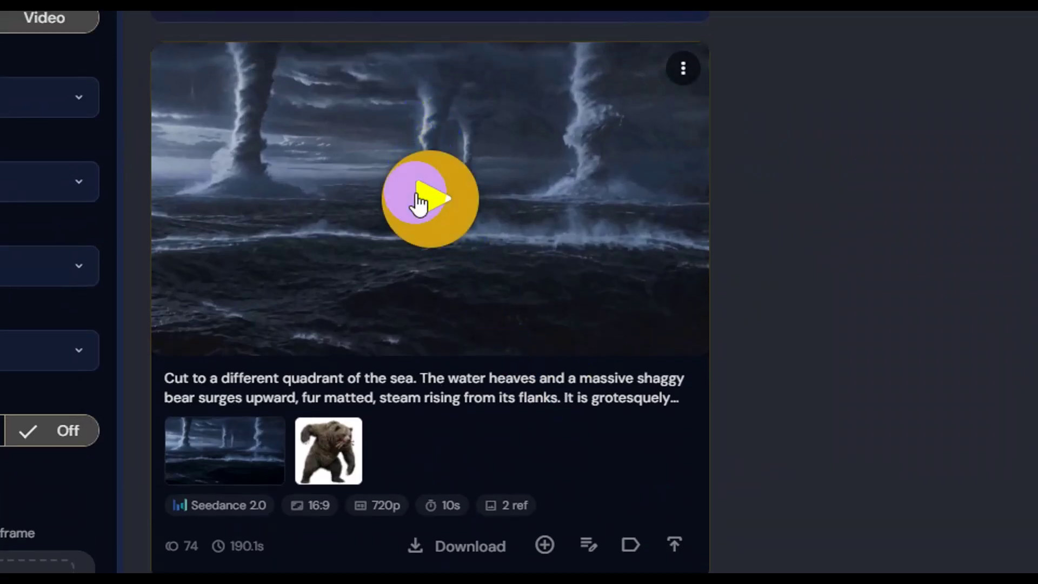
click(420, 203)
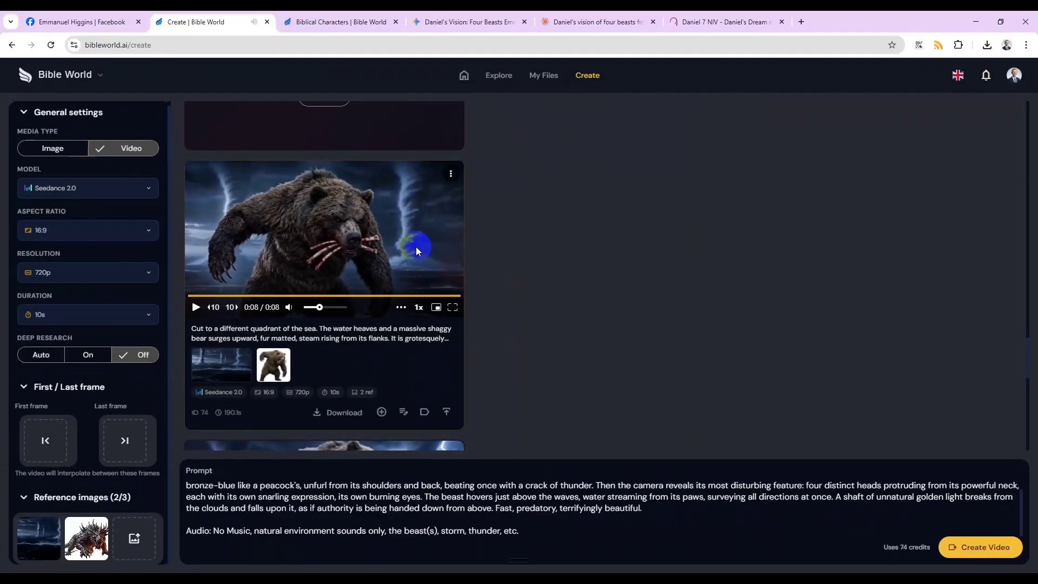
scroll(416, 246, up, 3)
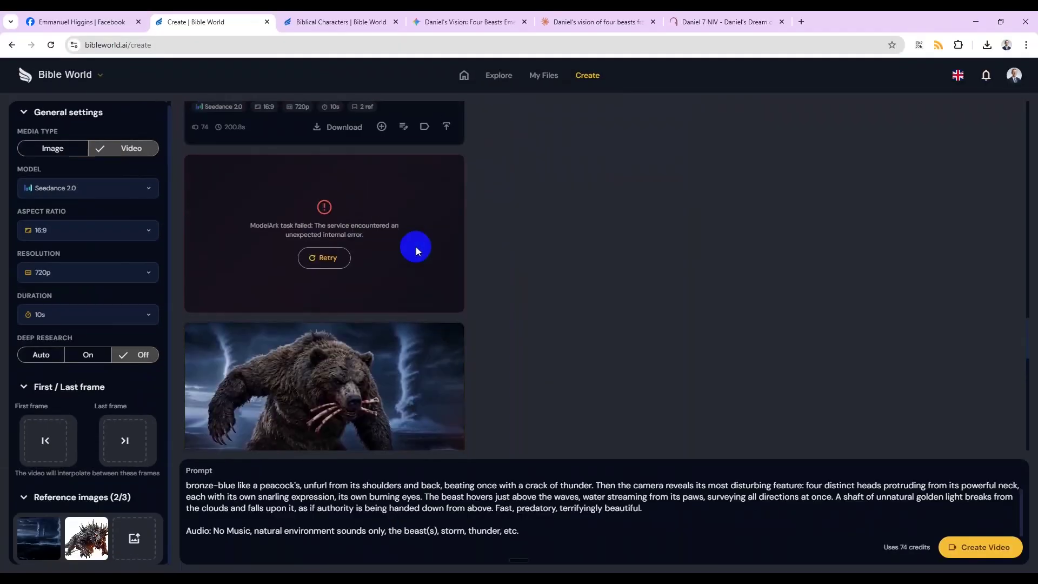
- Download the upper bear video, naming the file "bear" and opening the AdventAI folder as the save location
scroll(416, 247, down, 4)
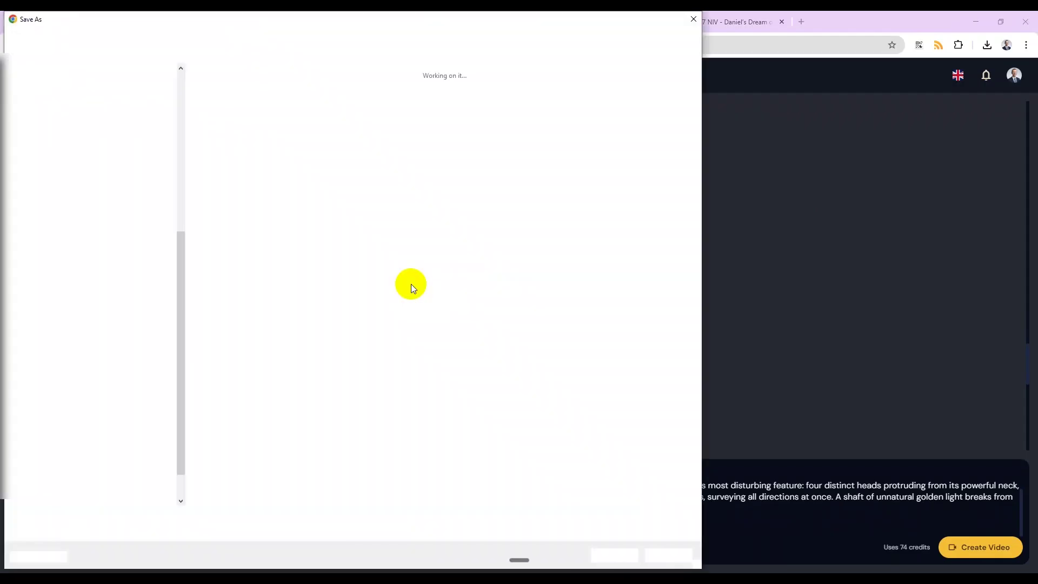
text(bear)
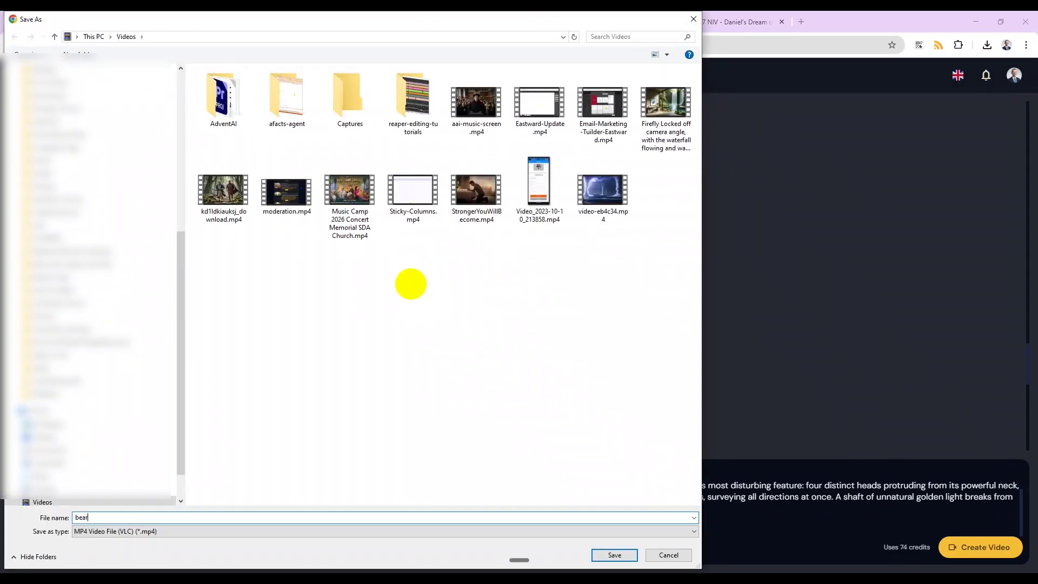
double_click(235, 98)
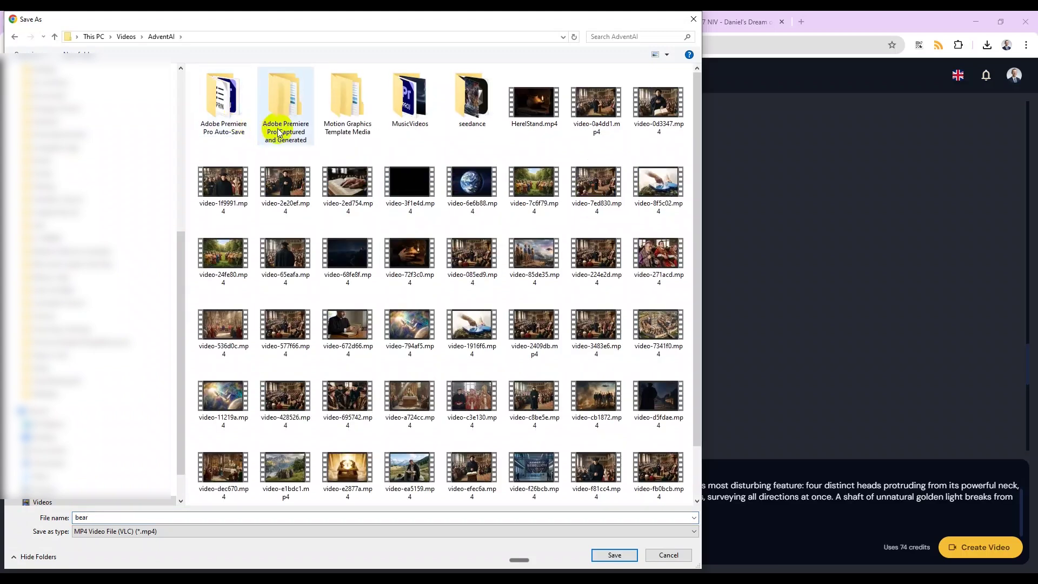
double_click(385, 114)
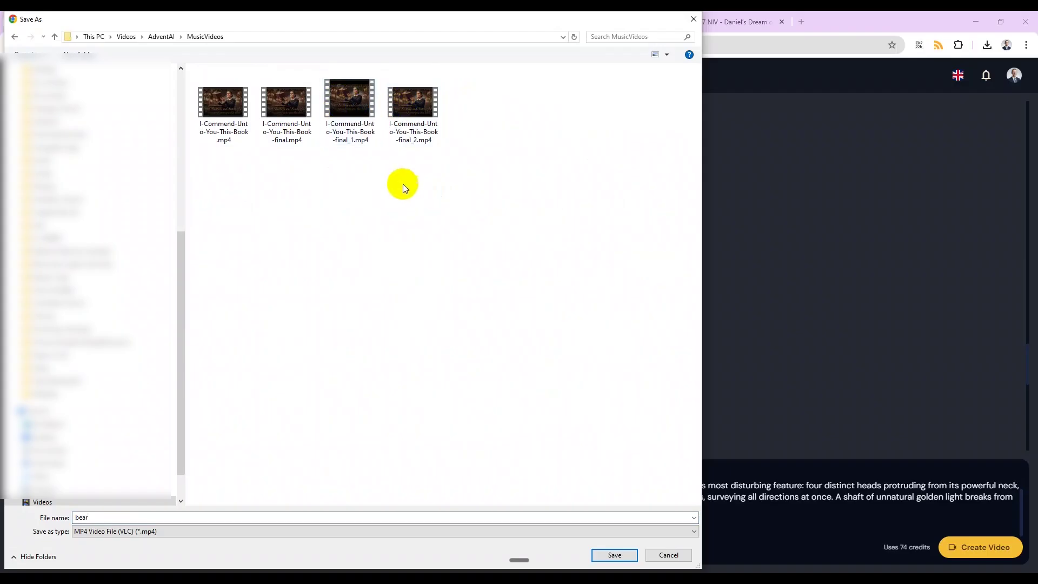
click(157, 36)
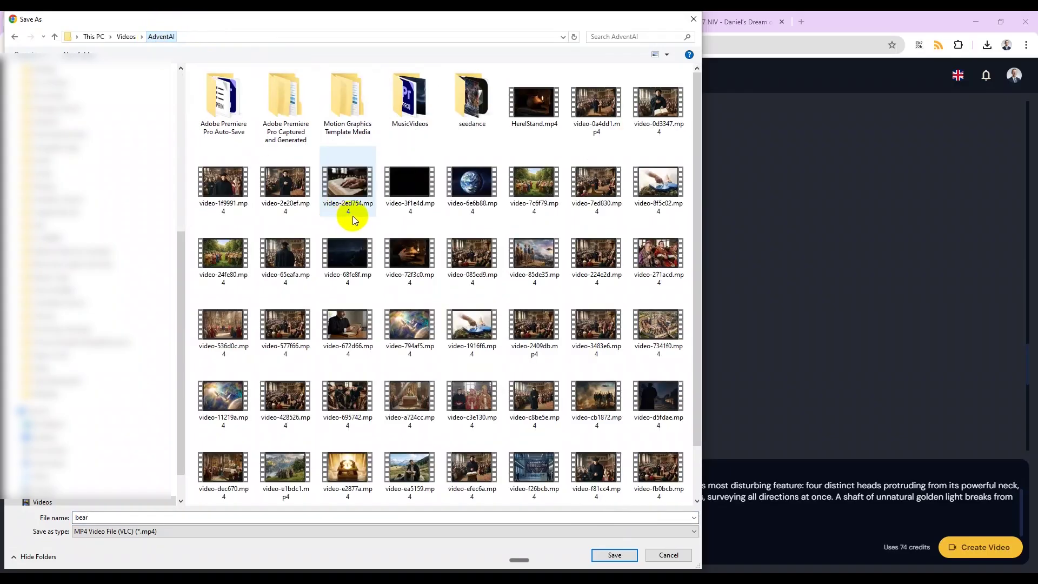
scroll(417, 220, down, 1)
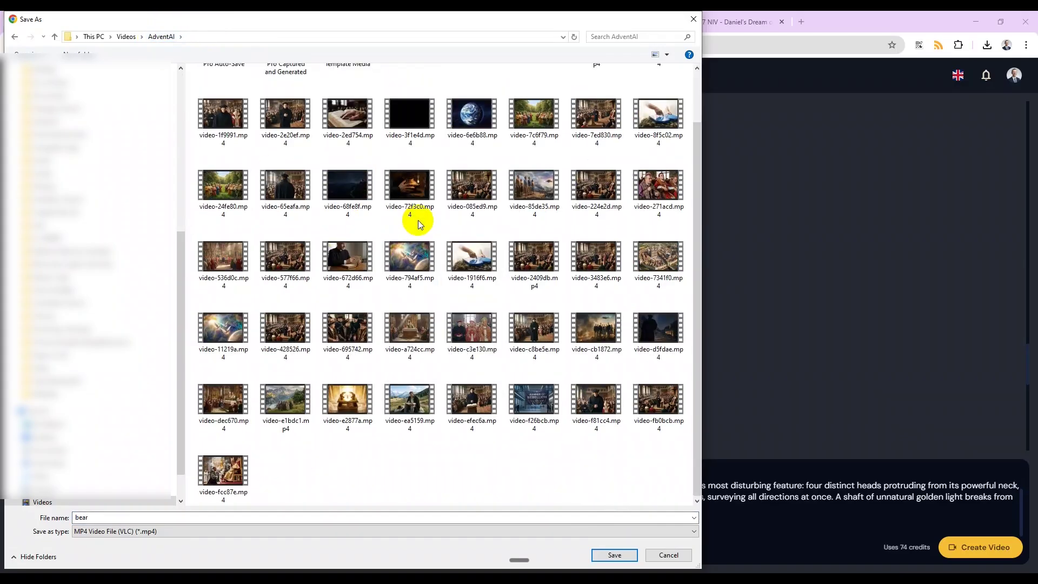
scroll(418, 220, up, 1)
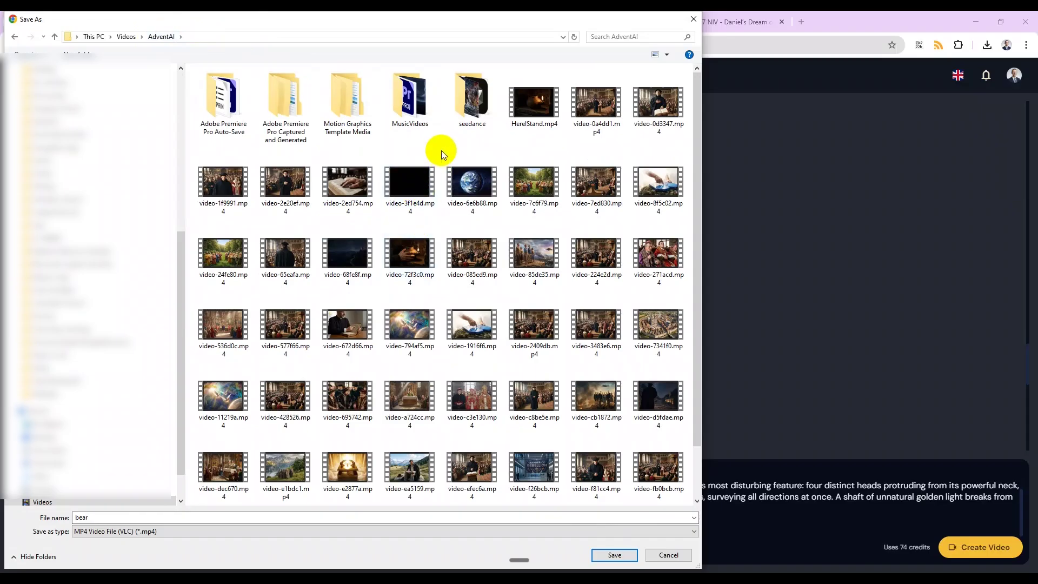
double_click(401, 101)
click(163, 36)
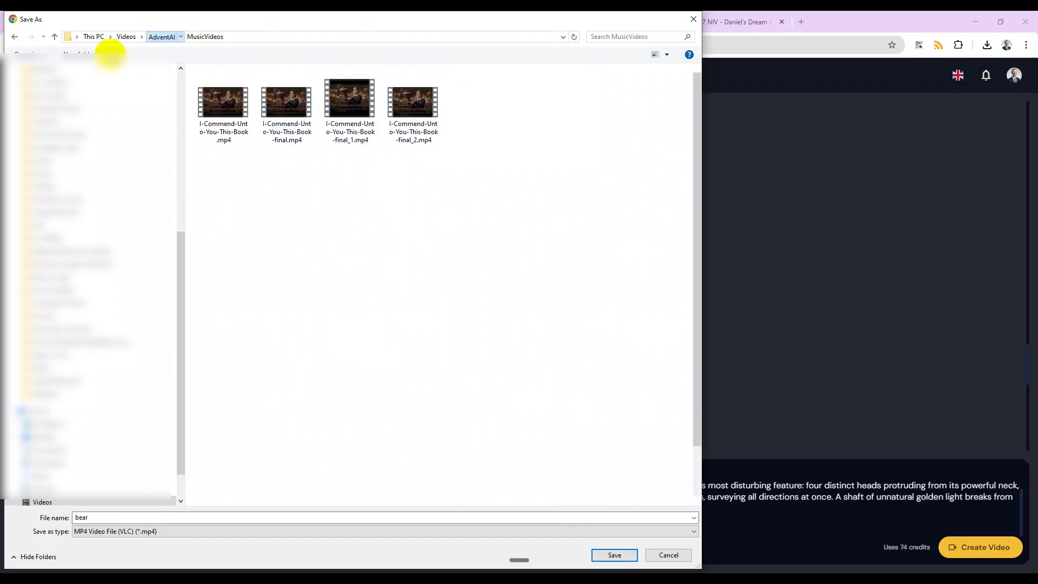
- Create a new Daniel folder inside AdventAI and save the bear video in it
click(72, 53)
text(Danie)
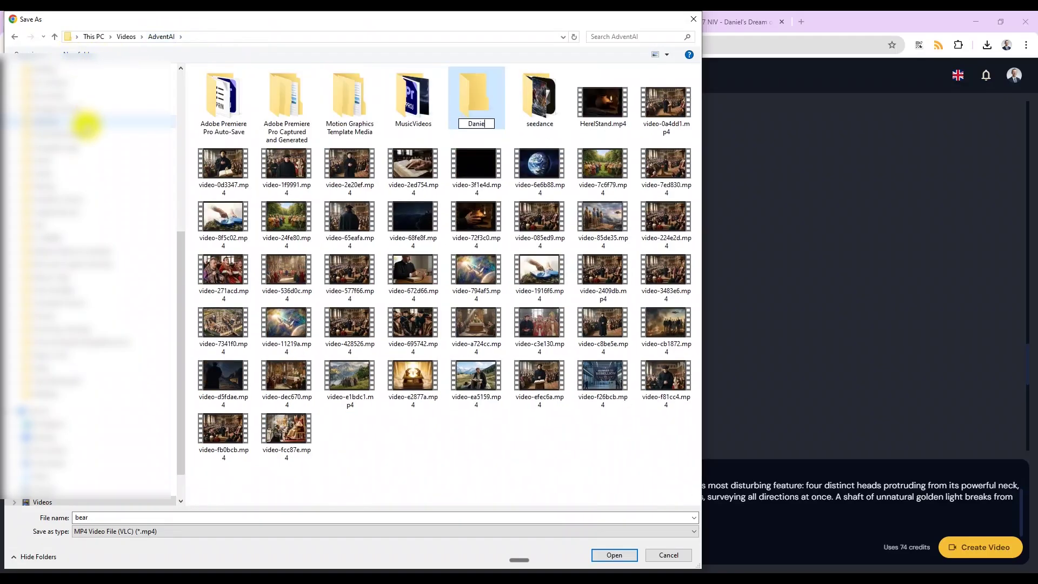
key(Return)
key(Return)
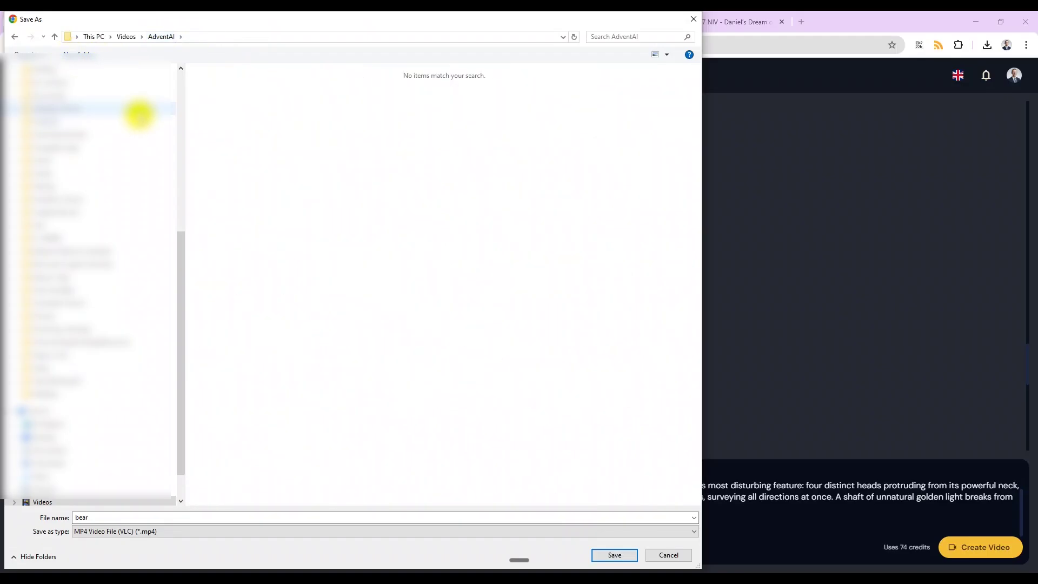
click(618, 556)
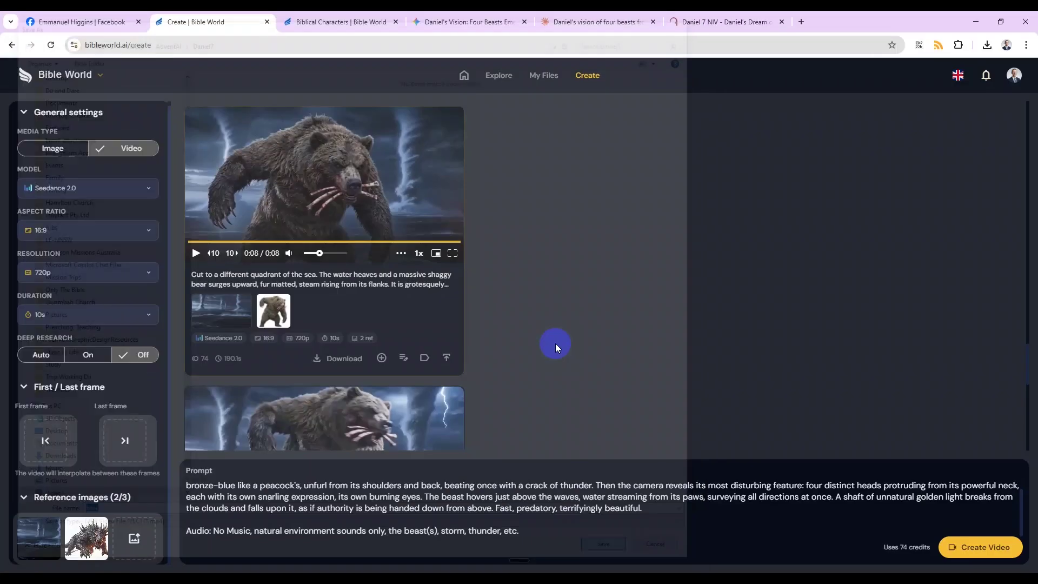
scroll(527, 310, down, 1)
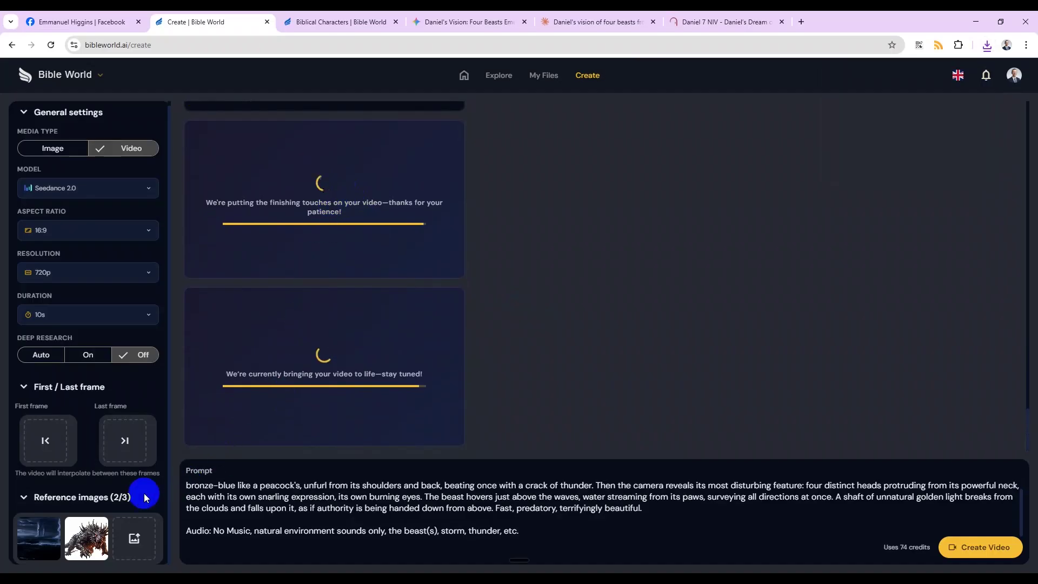
- Copy the fourth beast's prompt from the chat about Daniel's vision of four beasts and replace the video prompt with it
click(571, 22)
scroll(531, 277, down, 4)
drag(458, 331, 309, 170)
key(ctrl+c)
click(319, 21)
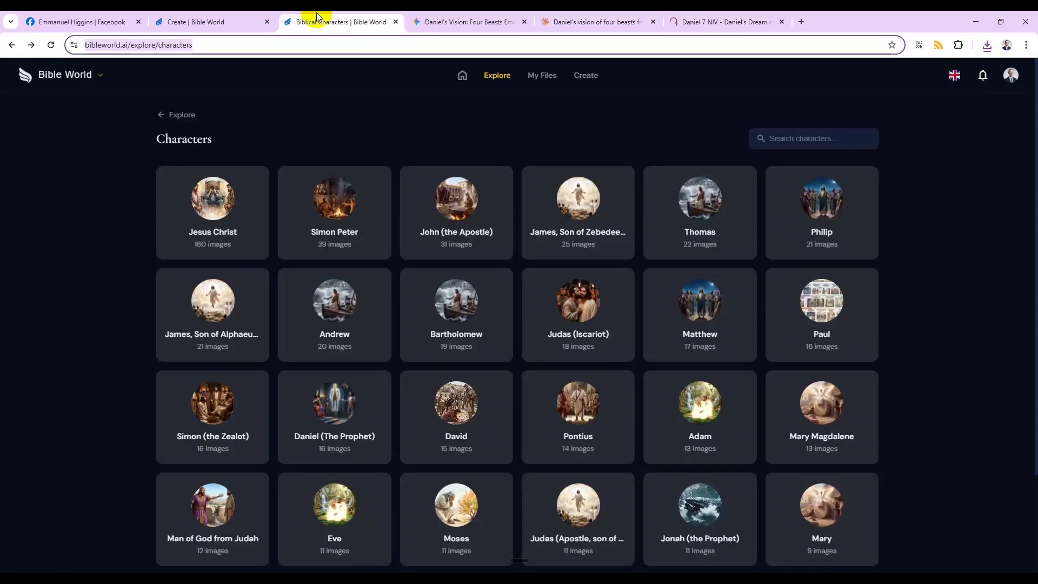
click(243, 21)
scroll(382, 496, up, 1)
scroll(471, 503, down, 1)
key(ctrl+a)
key(ctrl+v)
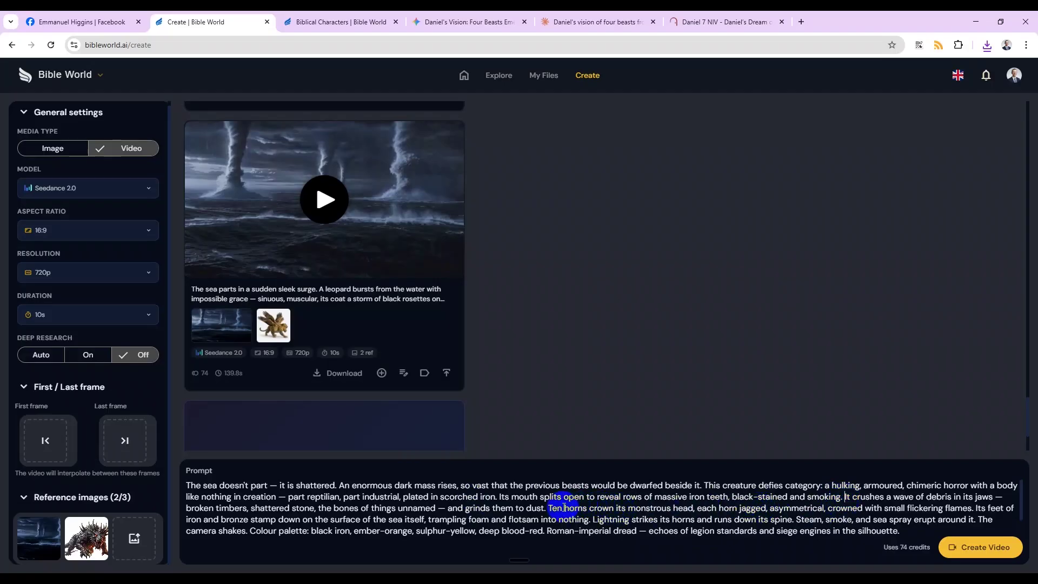
- Delete the sentence about crushing a wave of debris and the closing Roman-imperial dread sentence from the prompt
shift+click(545, 507)
key(BackSpace)
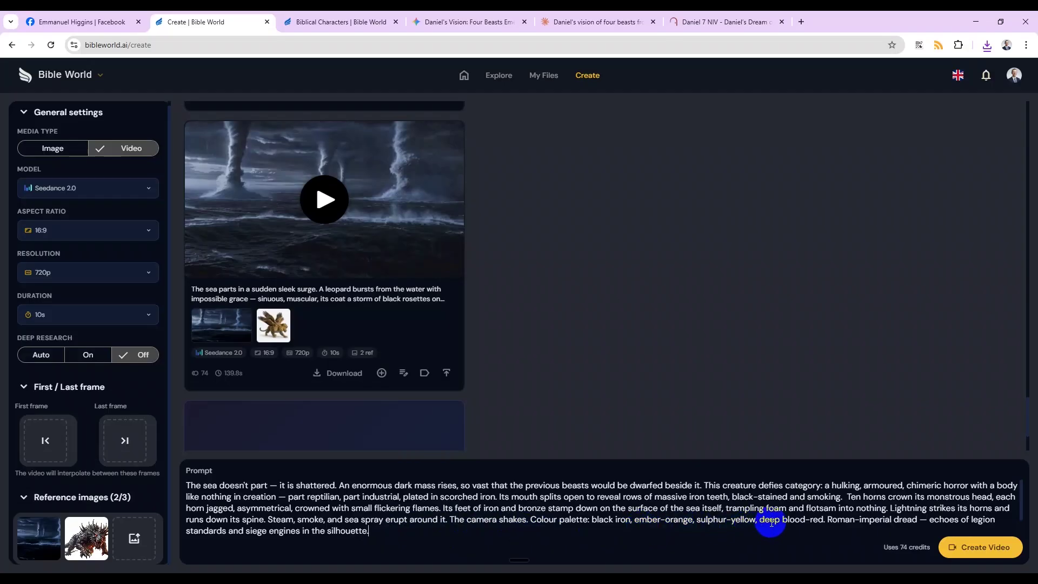
shift+click(828, 519)
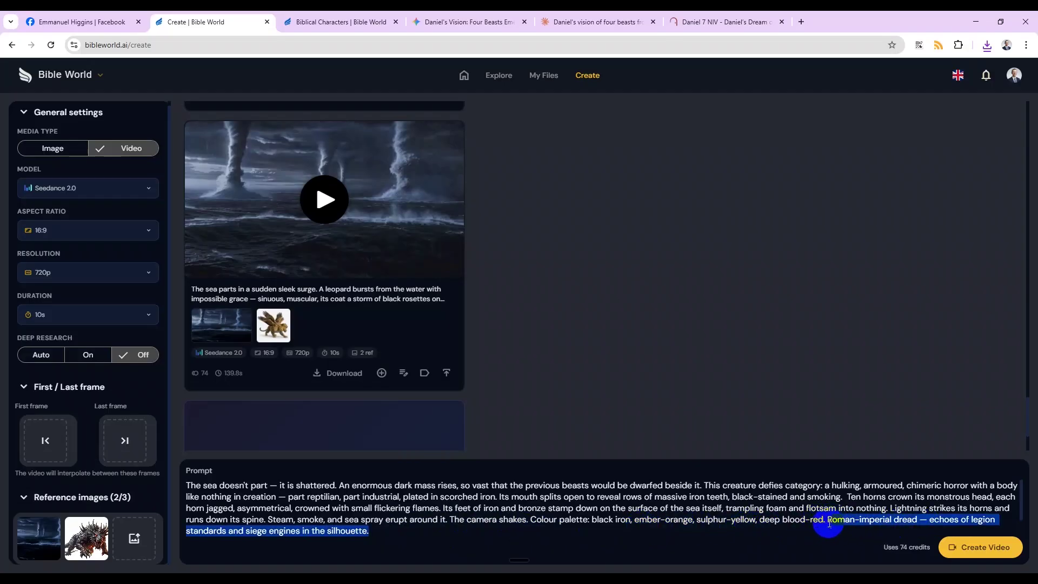
key(BackSpace)
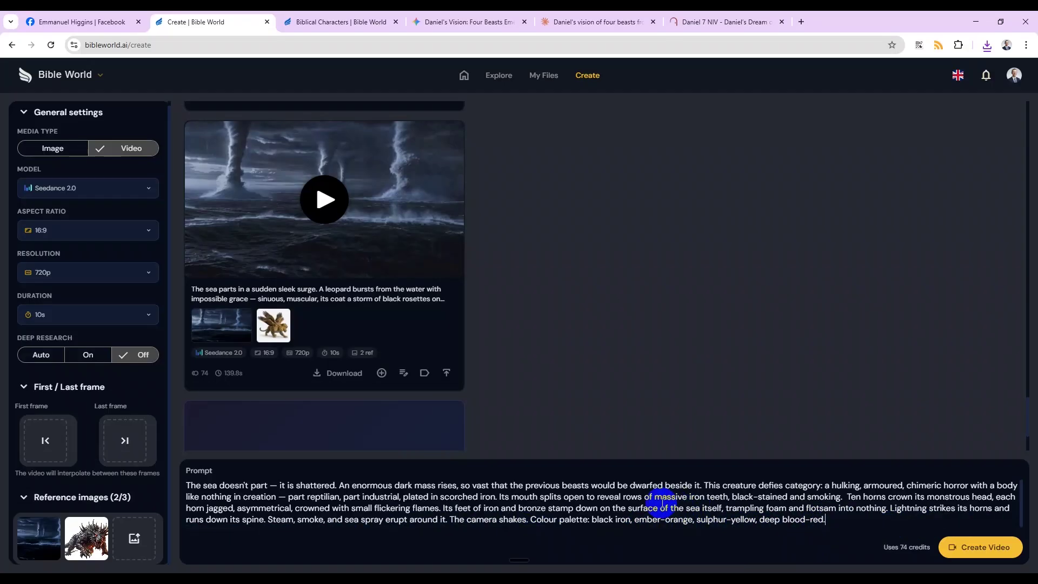
- Append "Audio: No Music, natural environment sounds only, the beast(s), storm, thunder, etc." to the prompt and generate the video
text(Audio: No Music, natural environment sounds only, the beast(s), storm, thunder, etc.)
click(1021, 558)
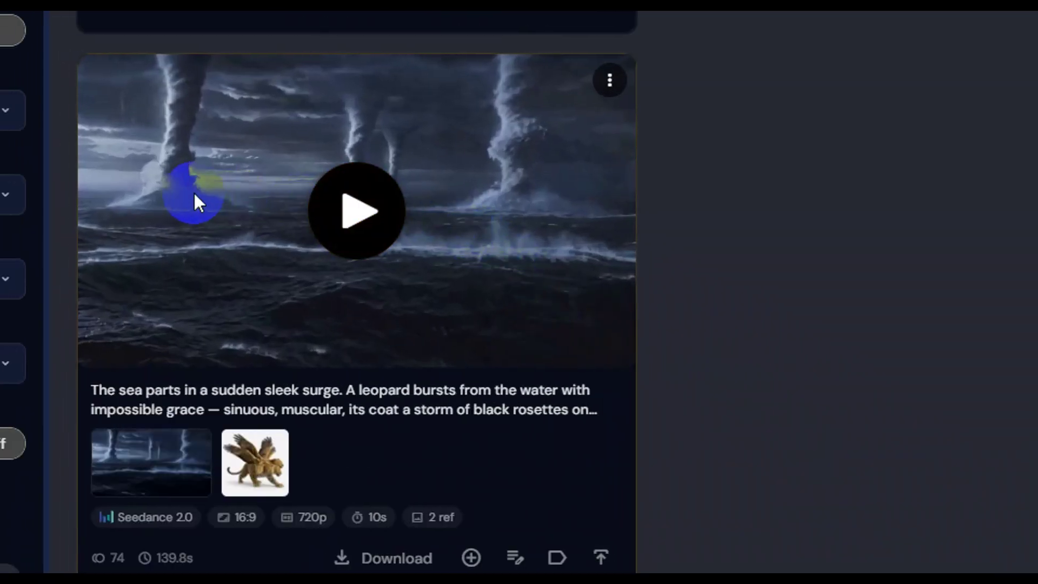
- Play the finished leopard video and jump back to its 0:01 mark to review the beast emerging
click(349, 227)
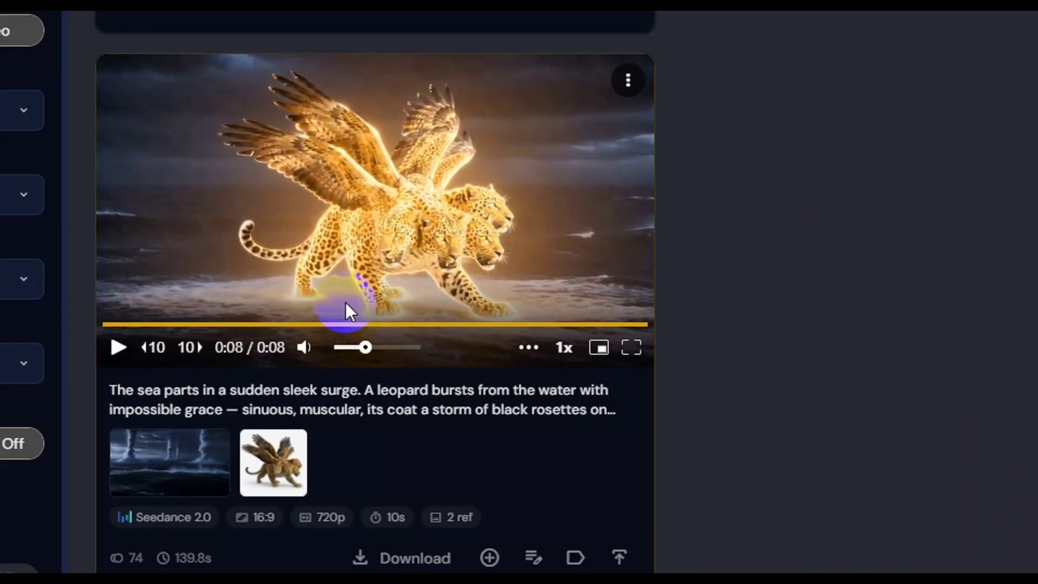
click(212, 324)
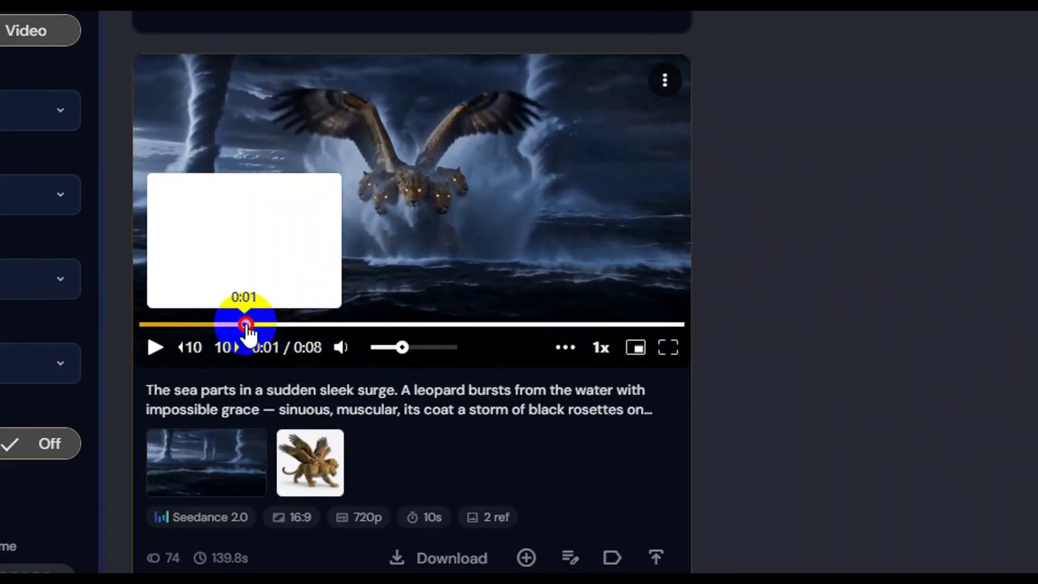
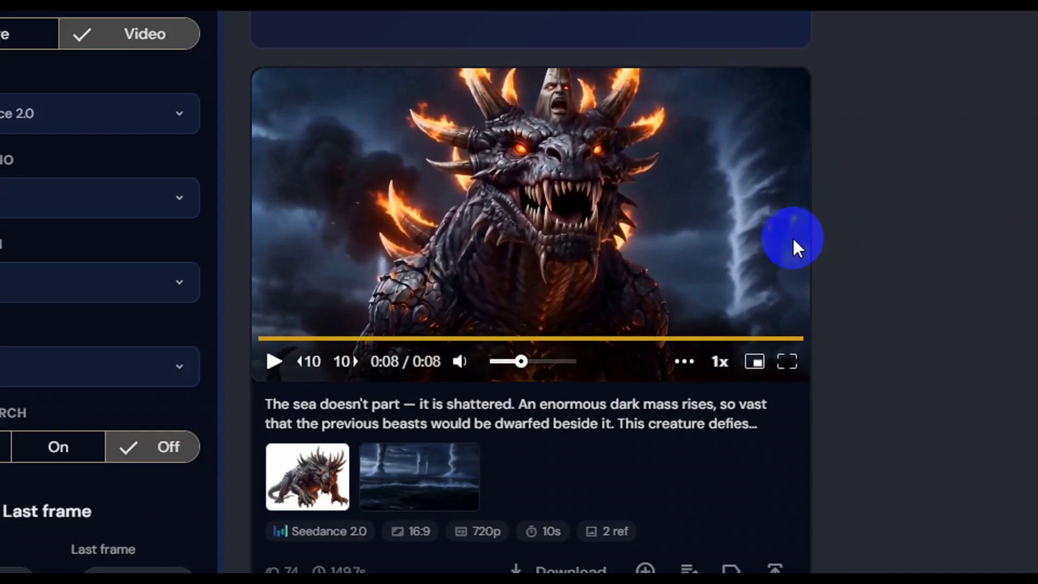
- Review the fourth-beast video at its 0:02 mark and check the progress of the neighbouring generations
click(441, 340)
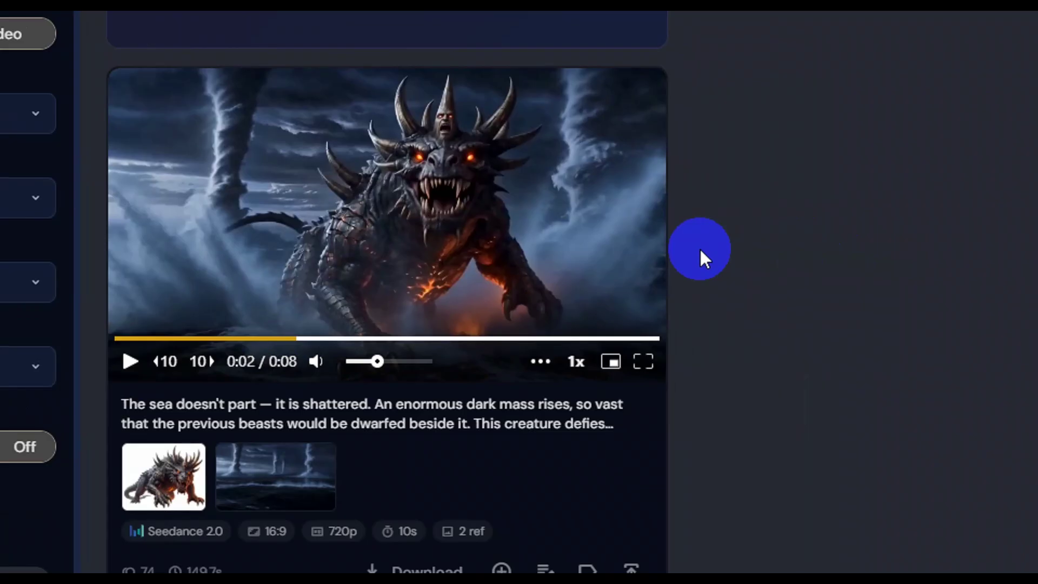
scroll(706, 251, down, 10)
scroll(706, 251, up, 8)
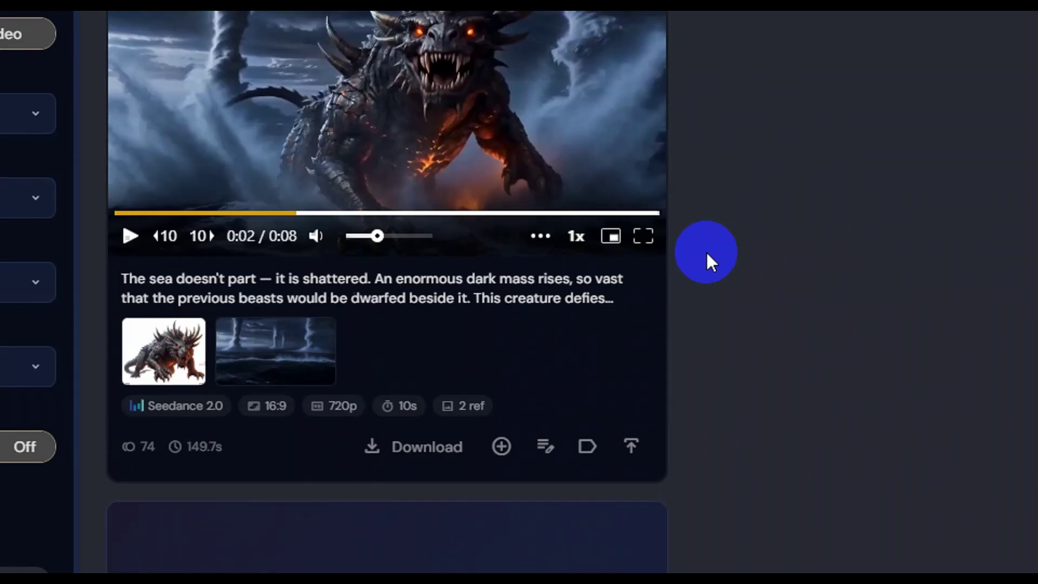
scroll(774, 262, down, 10)
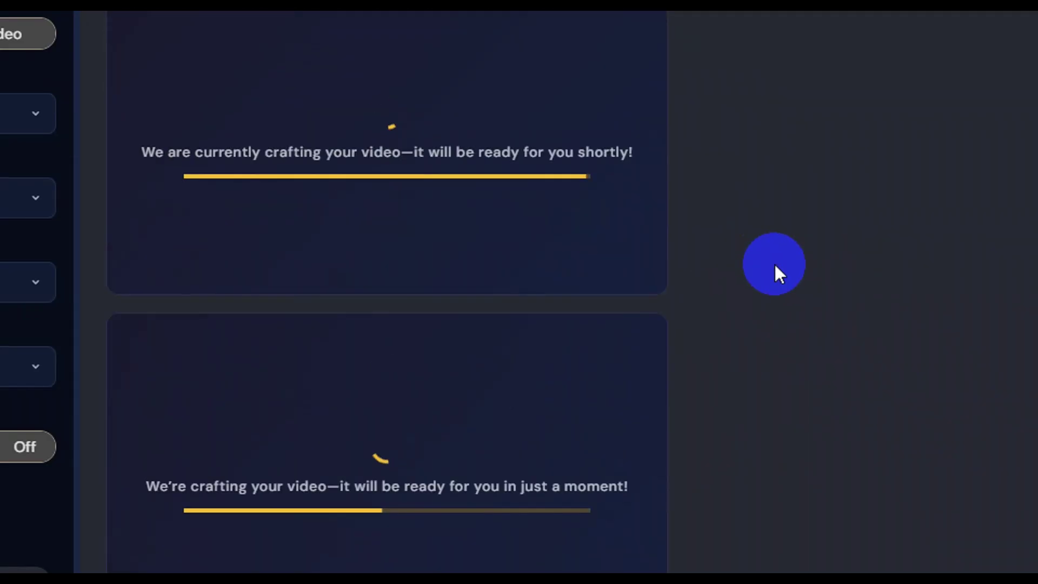
scroll(779, 274, up, 5)
scroll(774, 187, down, 2)
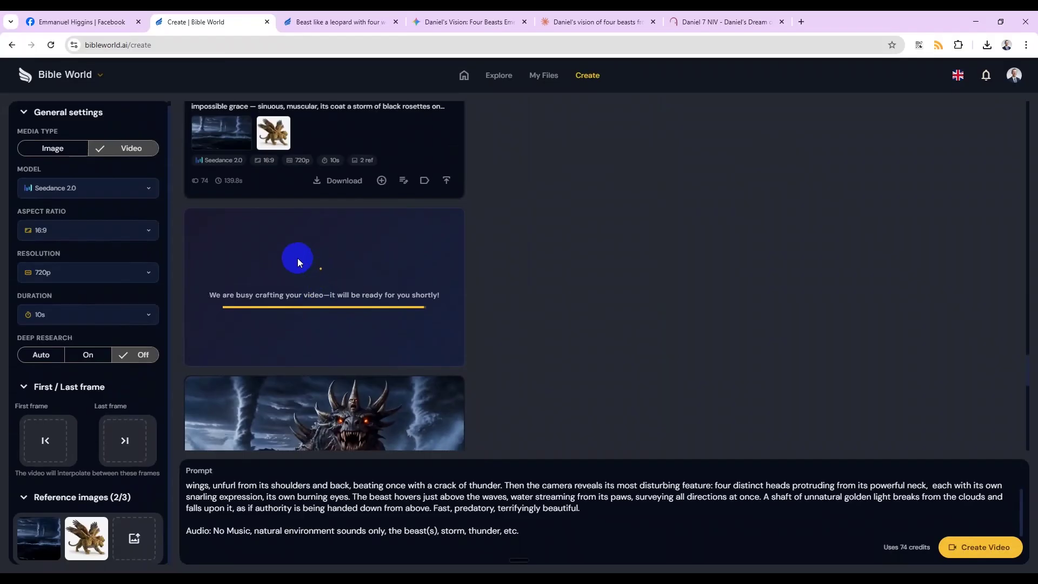
- Find the second fourth-beast video in the results and scrub backwards through its footage
scroll(294, 270, down, 2)
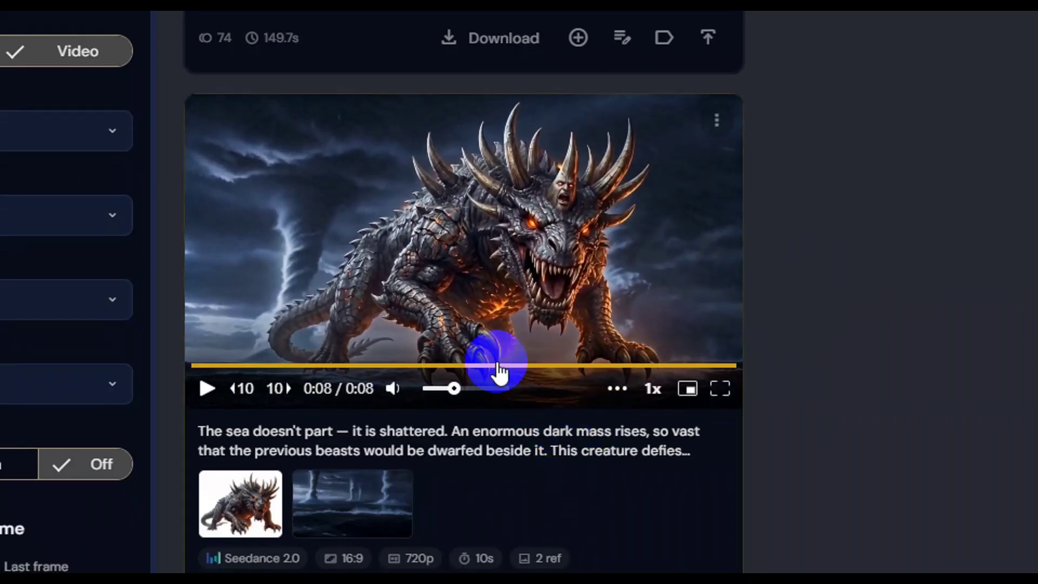
click(681, 373)
drag(683, 368, 516, 368)
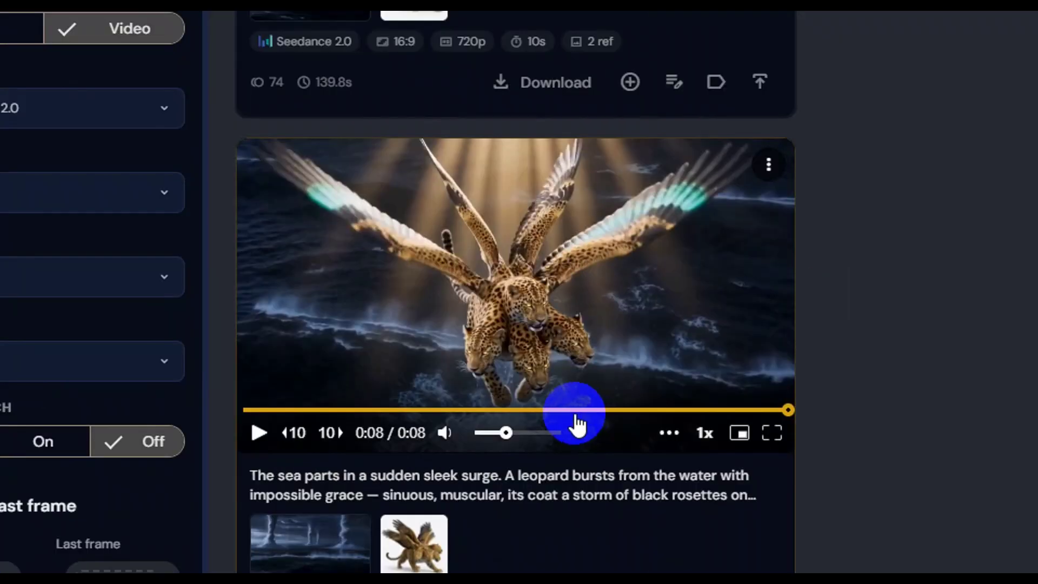
- Scrub back through the leopard video with turquoise-tipped wings and golden light rays
click(713, 410)
drag(712, 410, 598, 411)
- Rewind the following leopard video with the glowing outline, replay it from the start and pause it
scroll(501, 460, down, 3)
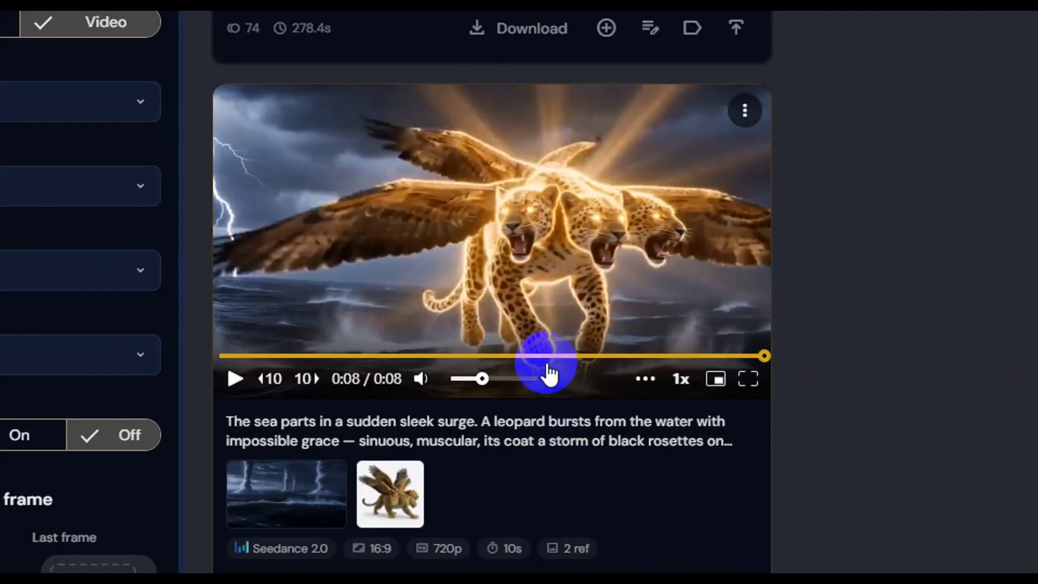
drag(352, 356, 249, 373)
click(244, 387)
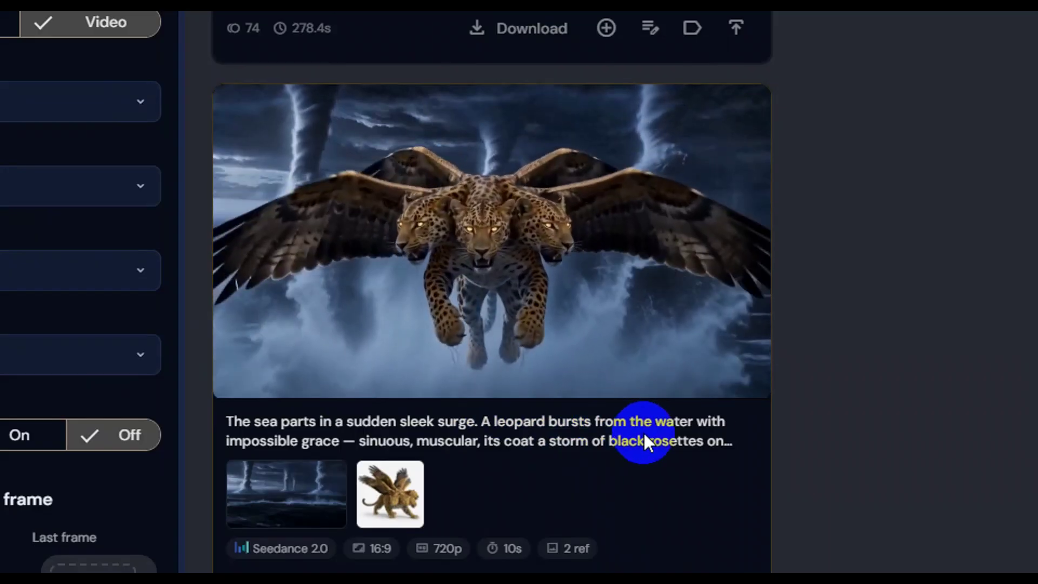
click(234, 379)
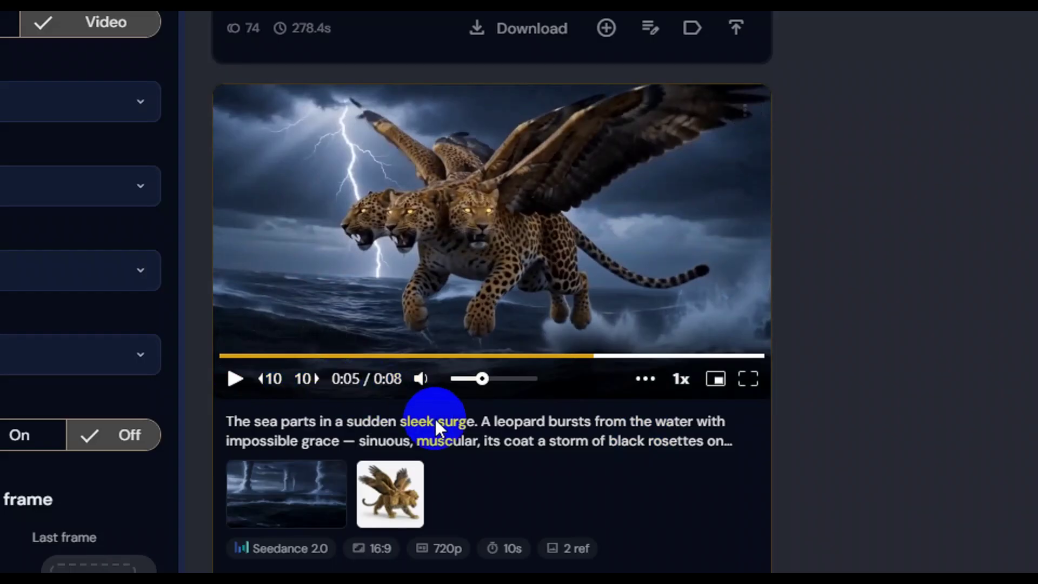
- Find the next unplayed leopard video further down the results and play it
scroll(435, 420, down, 1)
scroll(446, 408, down, 9)
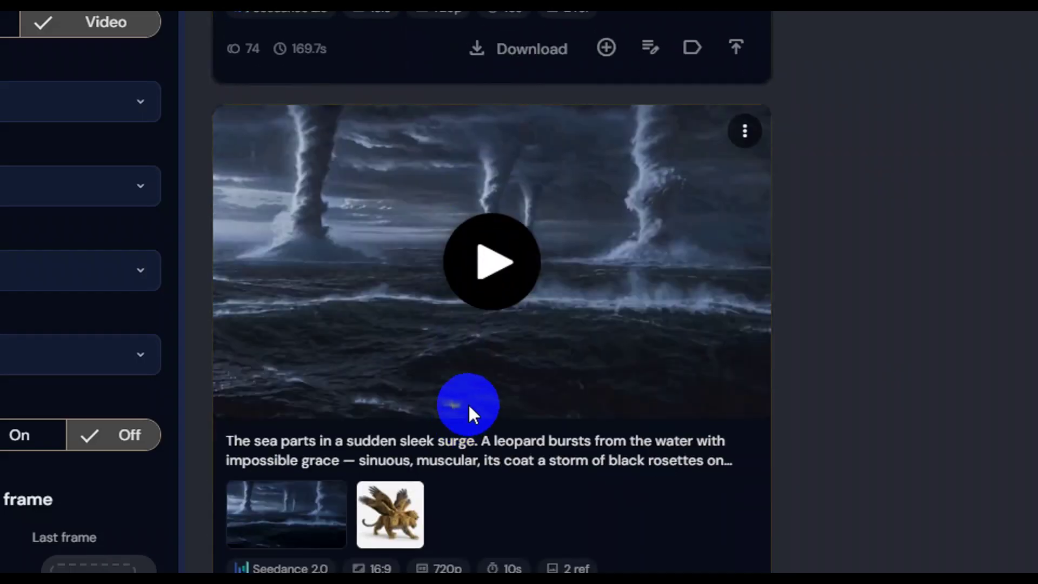
scroll(468, 406, up, 2)
scroll(468, 405, down, 2)
click(497, 254)
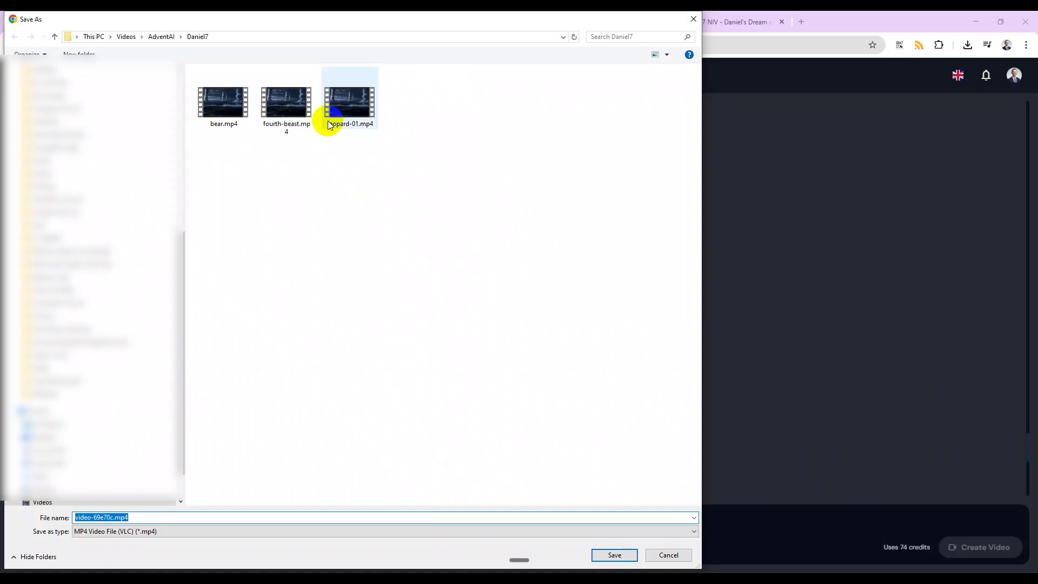
- Save the downloaded leopard video in the Daniel7 folder as leopard-02.mp4, basing the name on leopard-01.mp4
click(330, 125)
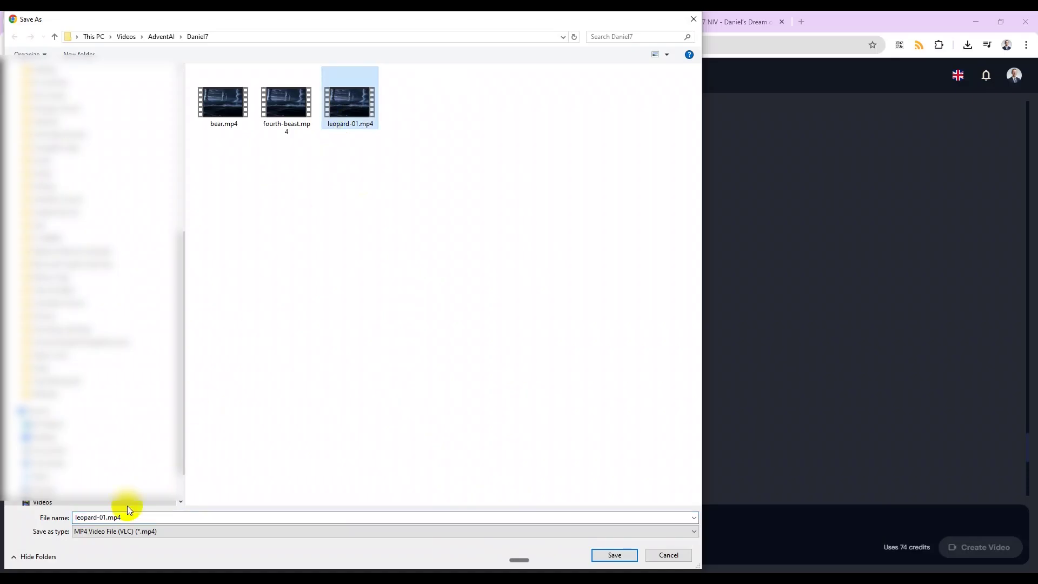
key(Return)
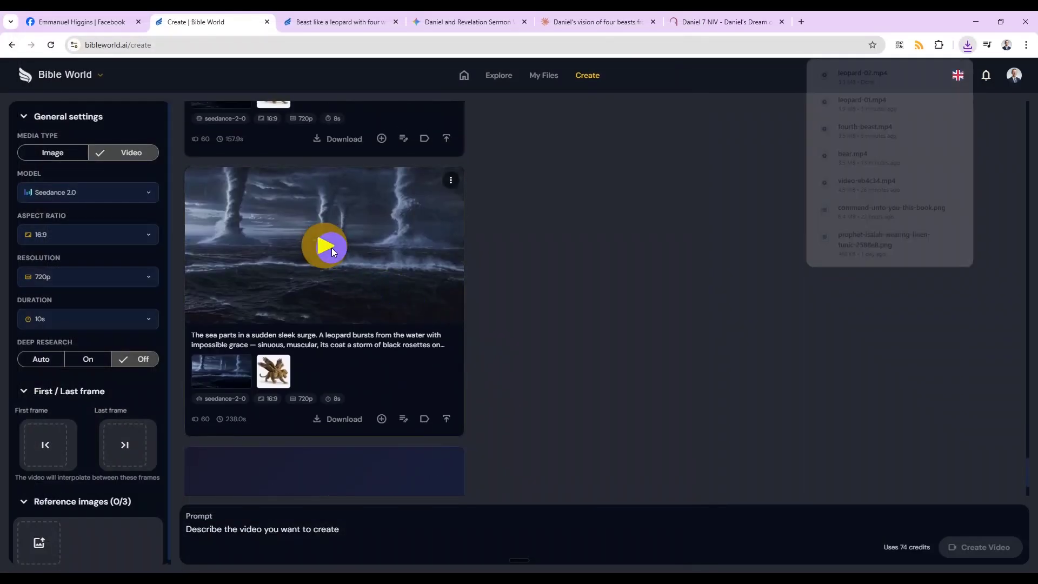
- Play the last finished leopard video, pause it near the end and check the generation still pending below it
click(331, 248)
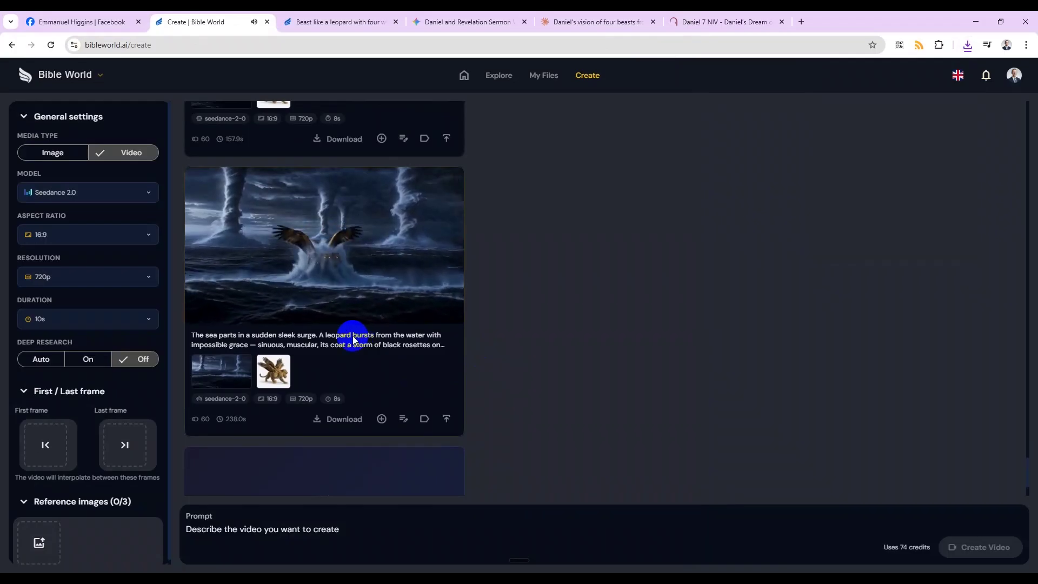
click(391, 261)
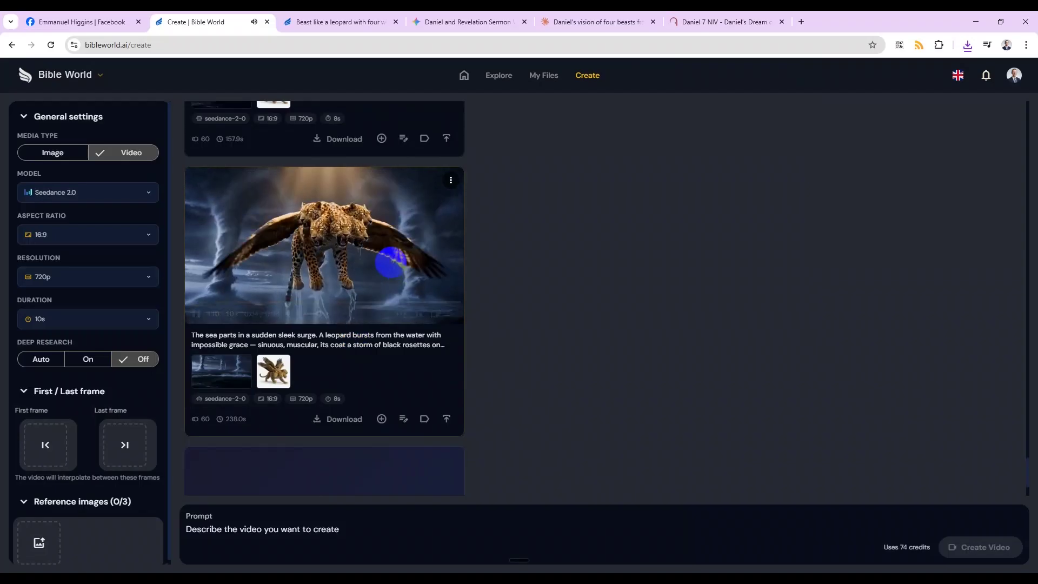
click(394, 286)
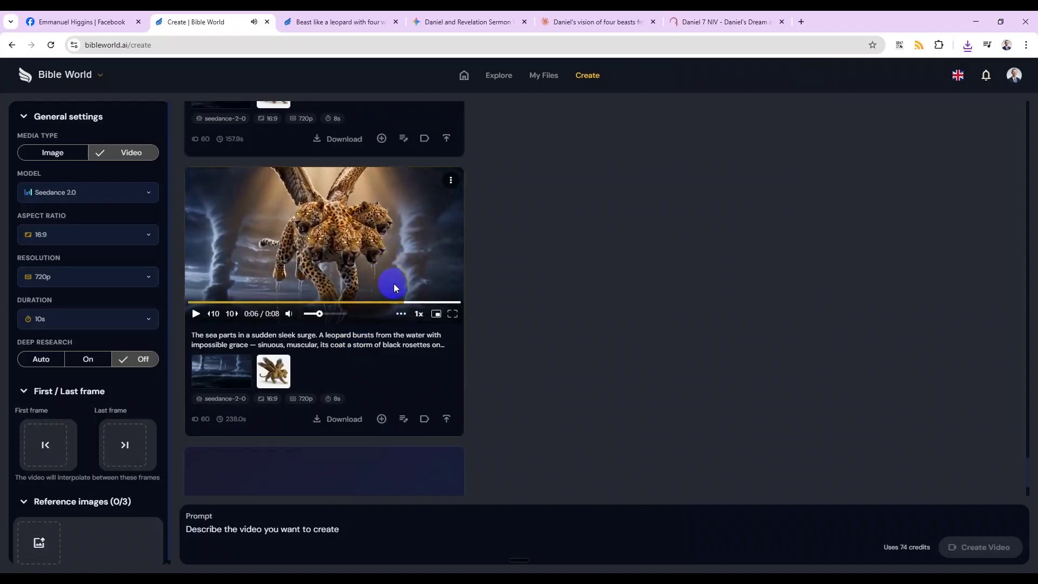
scroll(459, 278, down, 1)
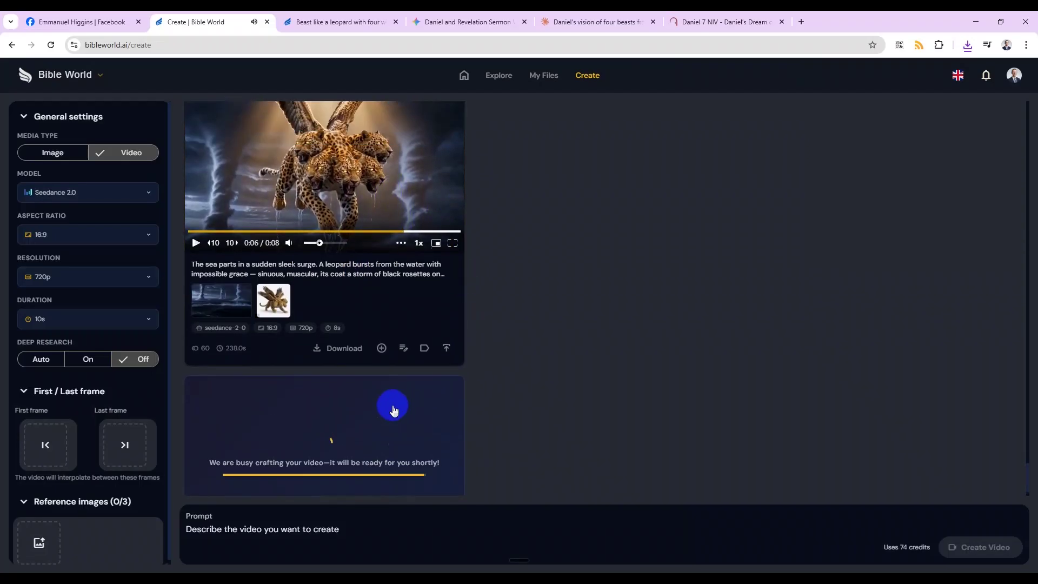
scroll(393, 411, down, 2)
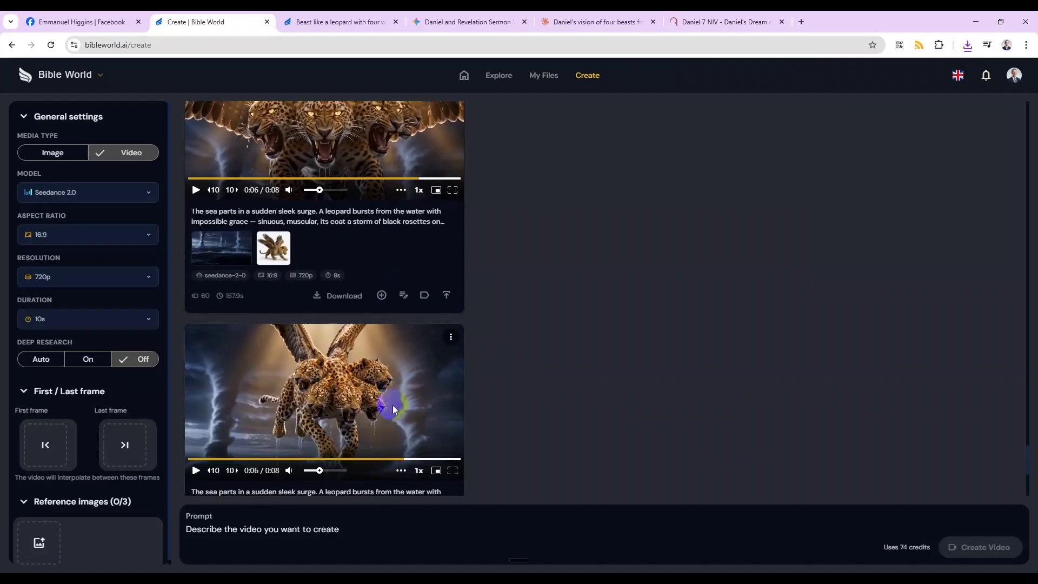
scroll(393, 405, down, 3)
scroll(60, 535, down, 1)
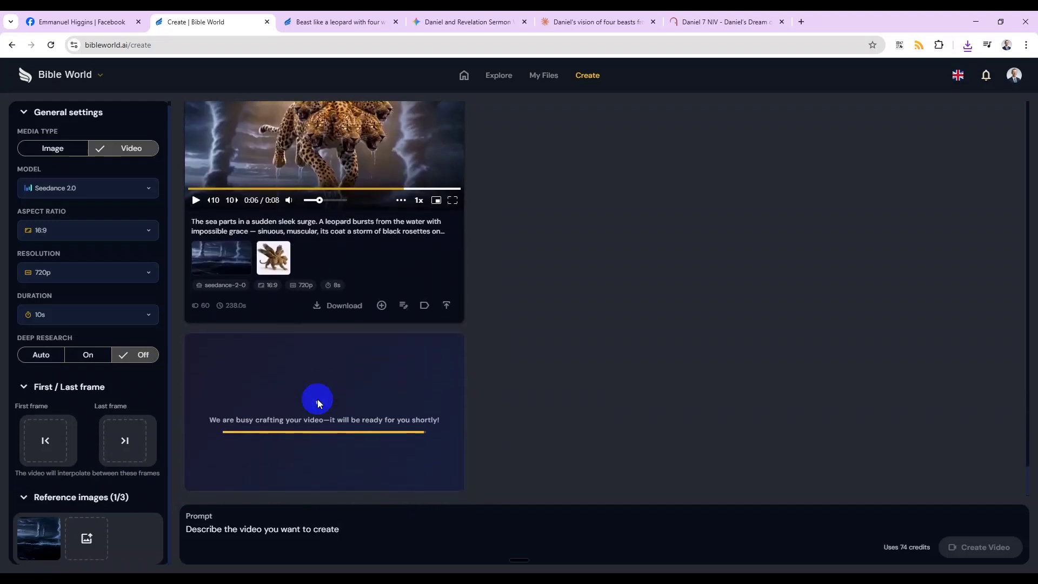
- Open the community image "The Four Winged Beast of Revelation" from the leopard character page at full size and copy it
click(324, 21)
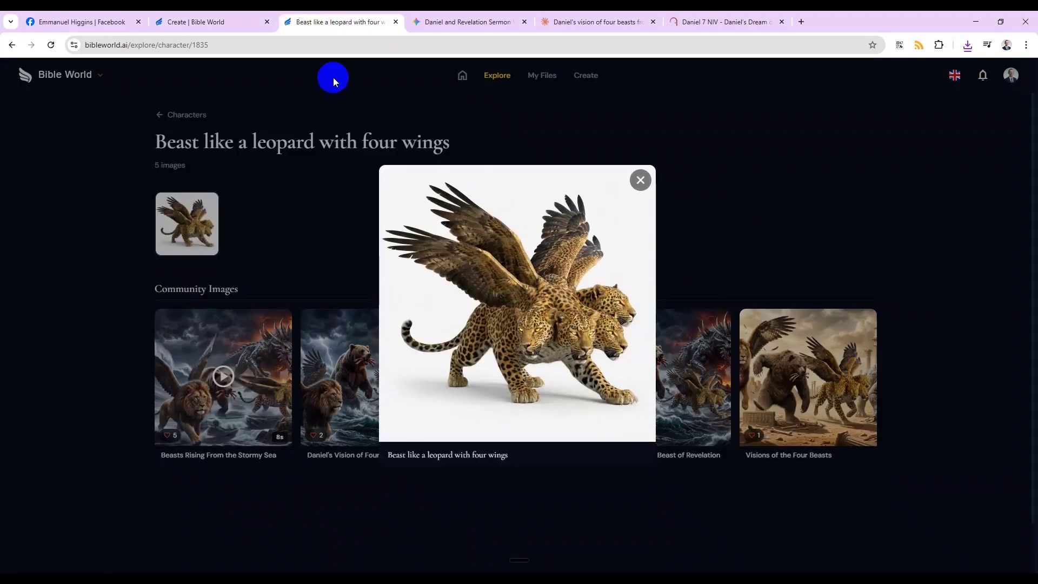
click(639, 183)
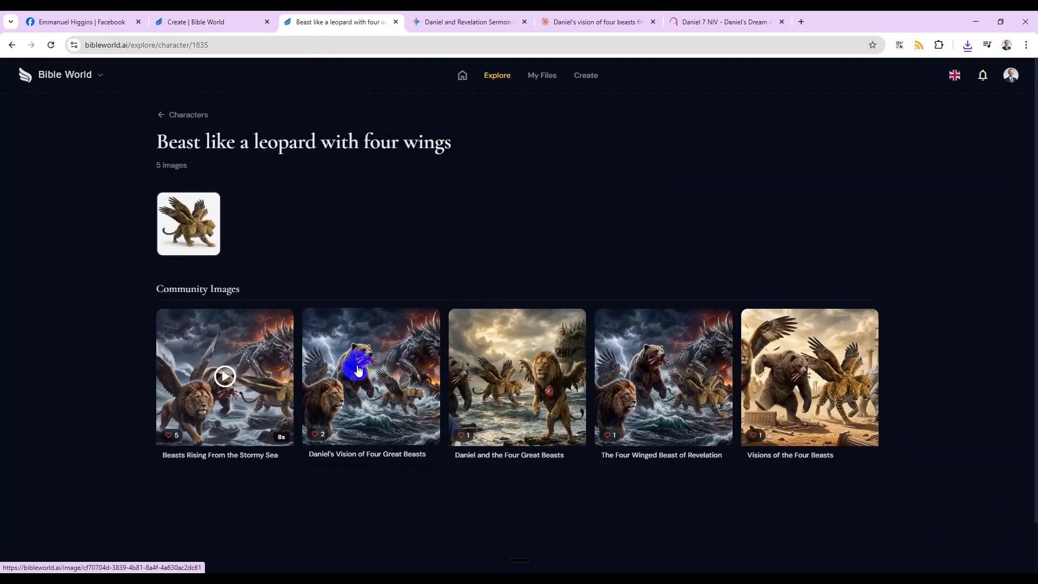
click(643, 353)
right_click(426, 242)
click(397, 232)
right_click(440, 254)
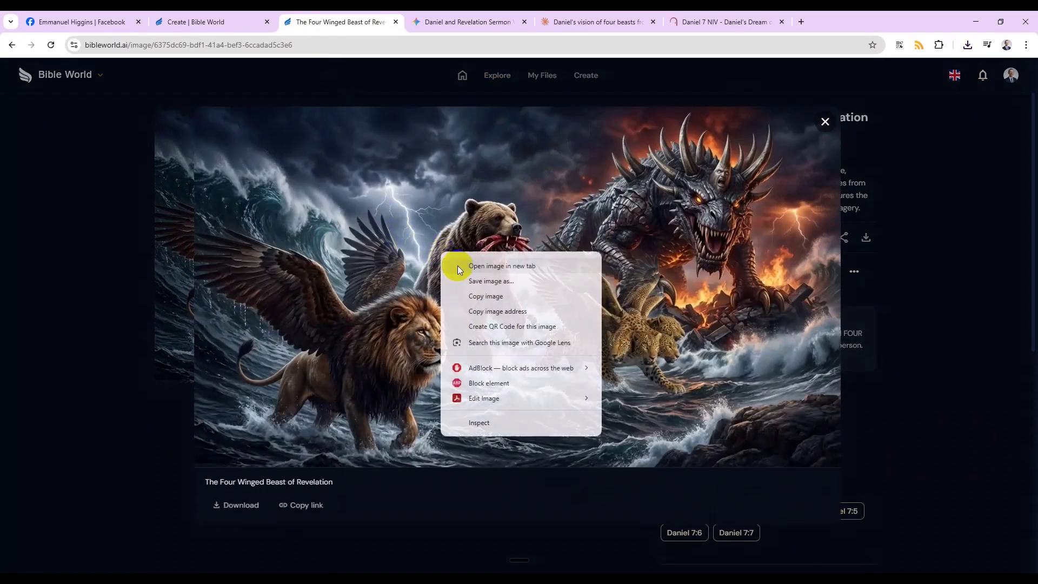
click(479, 294)
- Close the enlarged image and add the copied four-beasts picture to the new video's reference images
click(81, 226)
click(179, 16)
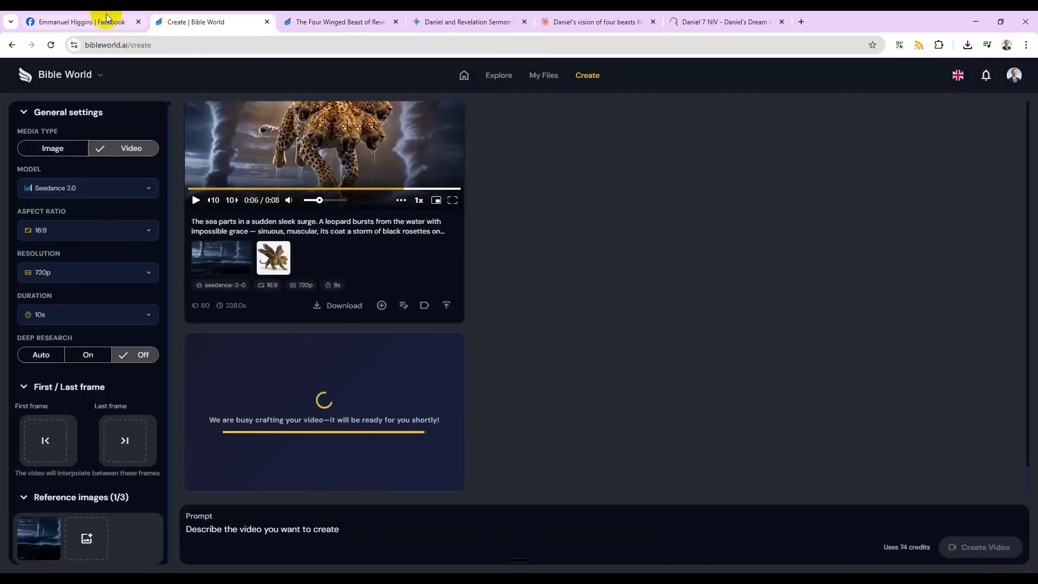
key(ctrl+v)
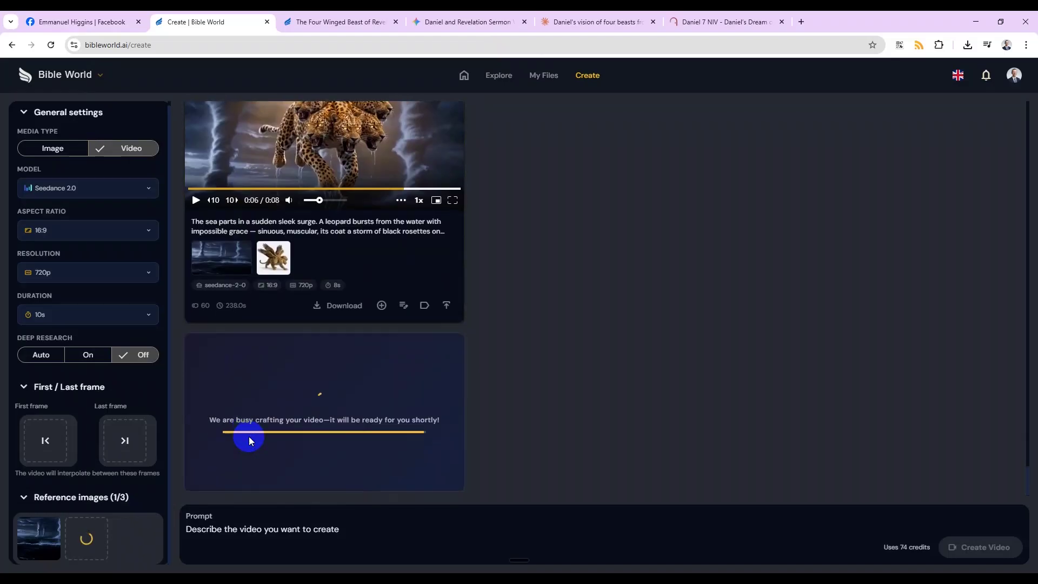
- Search the Explore characters for "beast" and open the lion, bear and leopard beasts in separate tabs
click(314, 22)
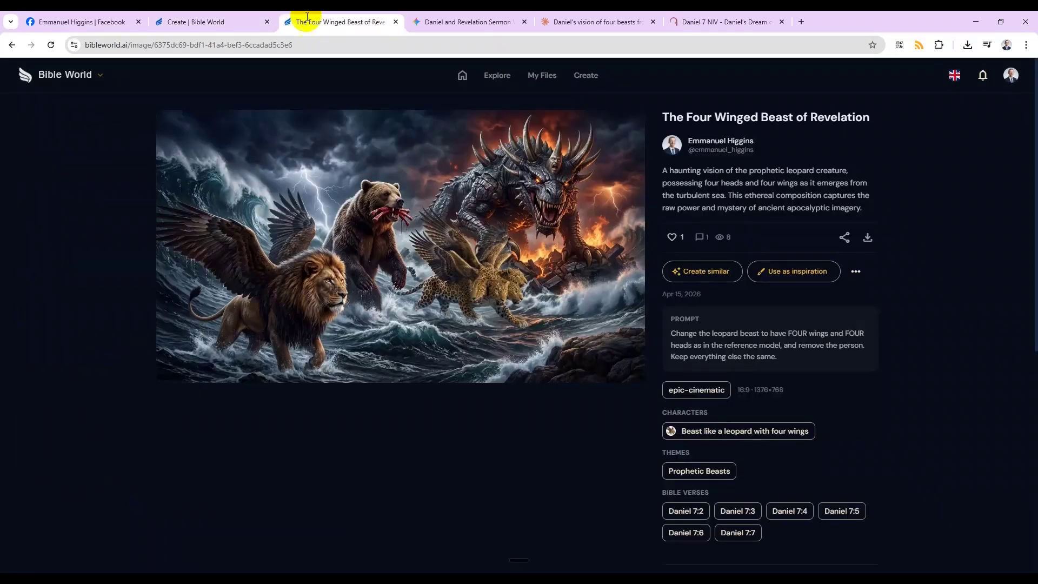
click(495, 75)
click(549, 178)
click(820, 136)
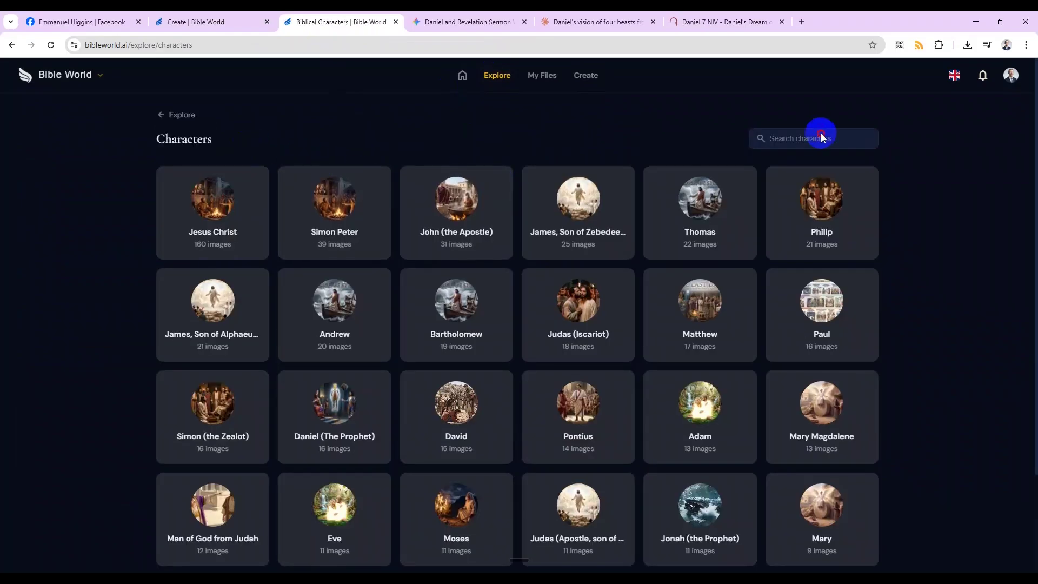
text(beast)
middle_click(206, 214)
middle_click(388, 208)
middle_click(438, 205)
- Copy the enlarged image of the beast like a lion with eagle's wings and add it as the third reference image
click(441, 27)
click(207, 236)
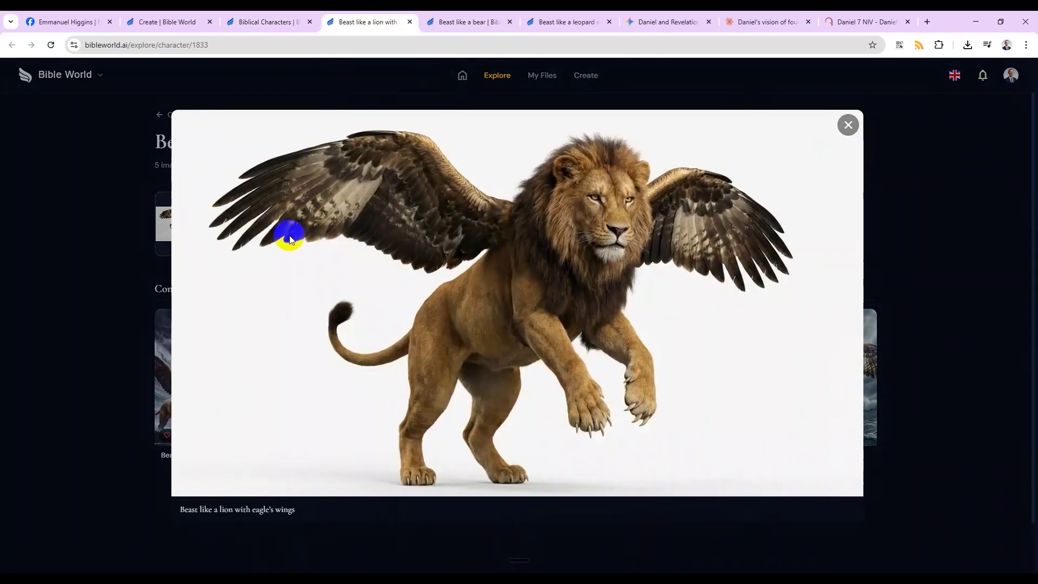
right_click(575, 297)
click(620, 341)
key(Escape)
key(ctrl+2)
click(138, 494)
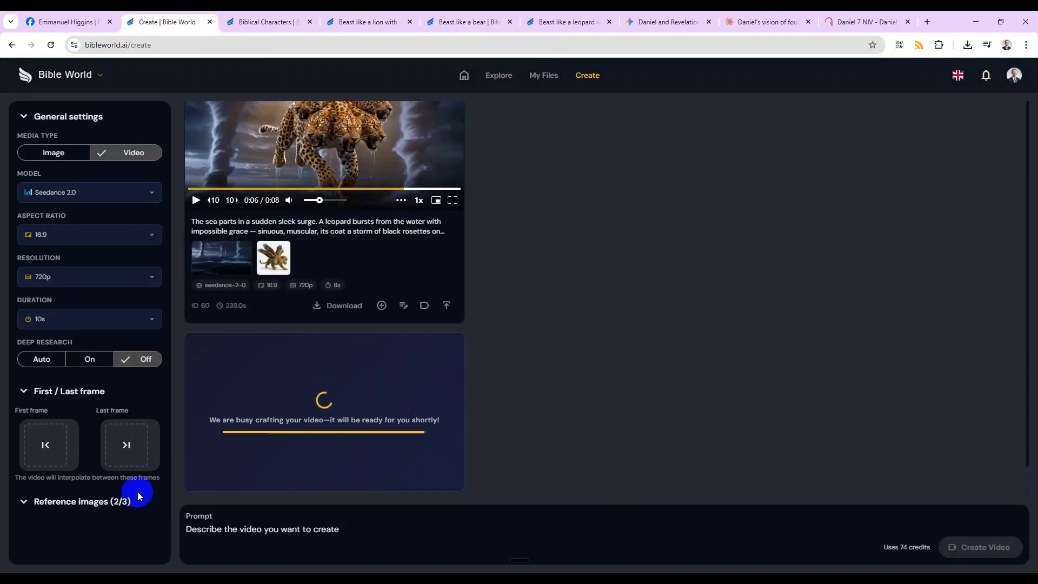
click(124, 501)
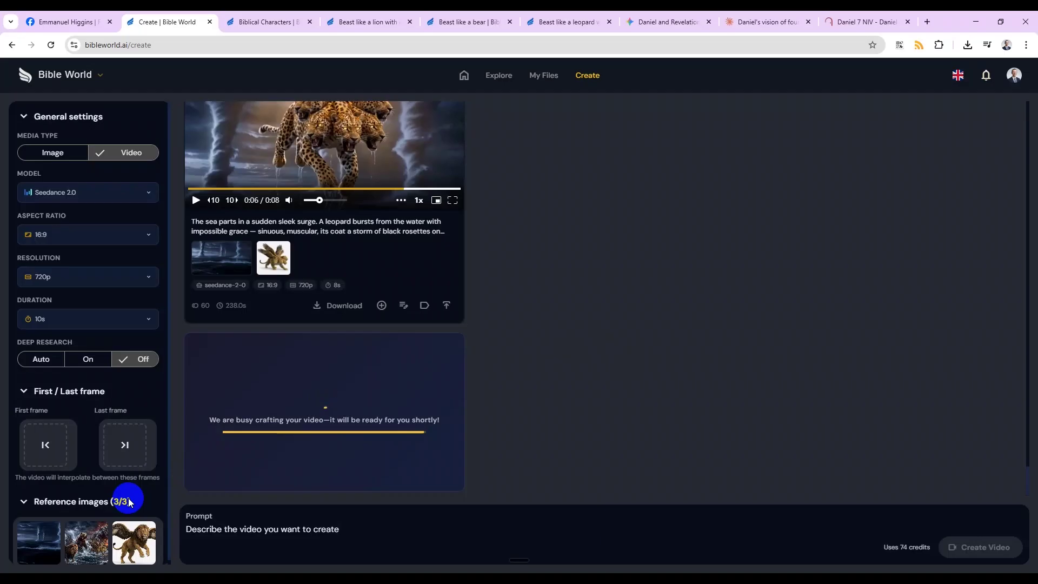
- Start a web search for "seedance 2.0" in a new tab
key(ctrl+t)
text(seeda)
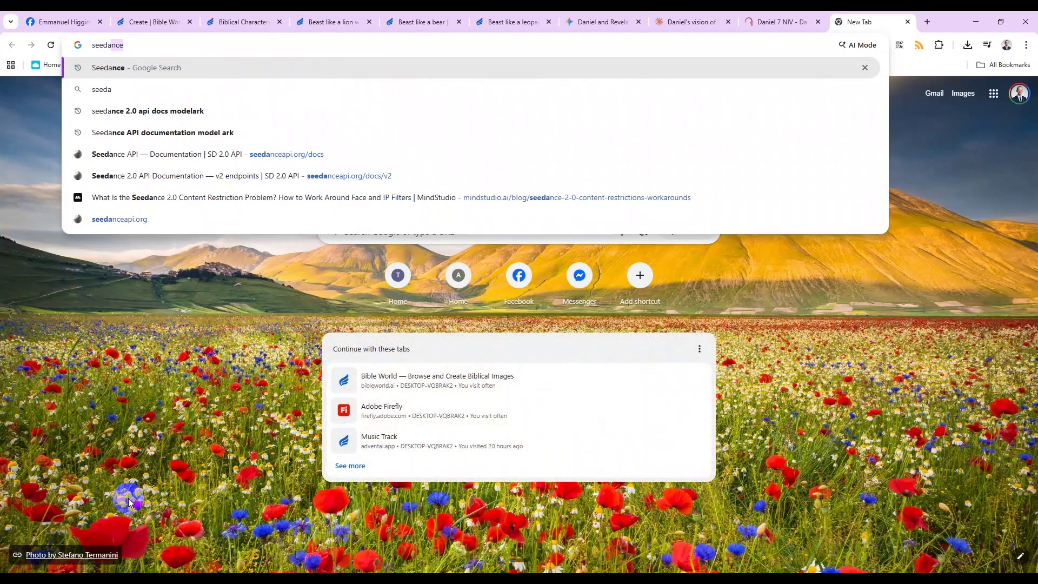
text(nce 2.0)
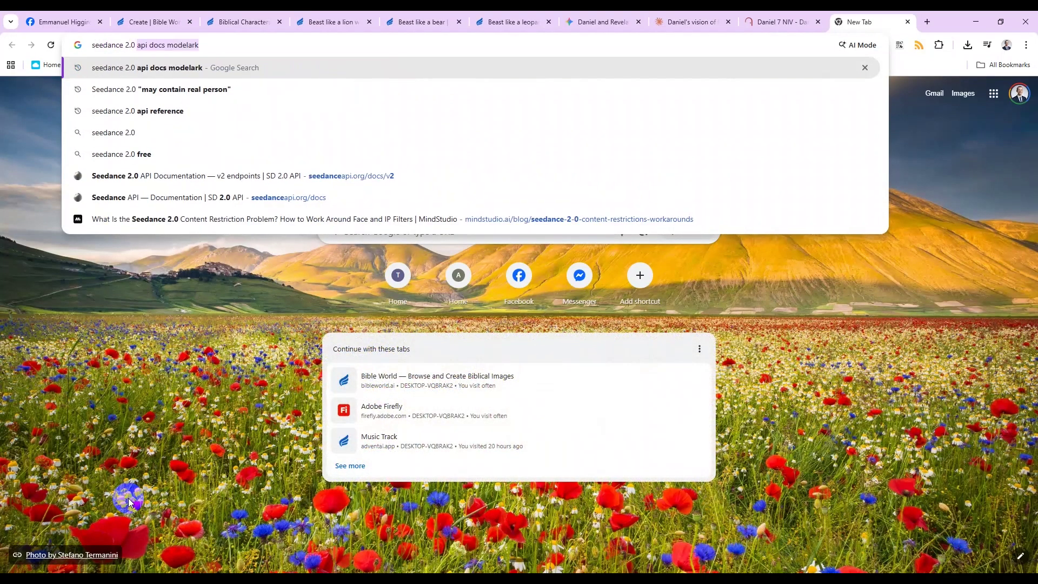
- Search the web for "seedance 2.0 reference image limit modelark docs" and check the APIYI result's snippet about reference images
text( refer)
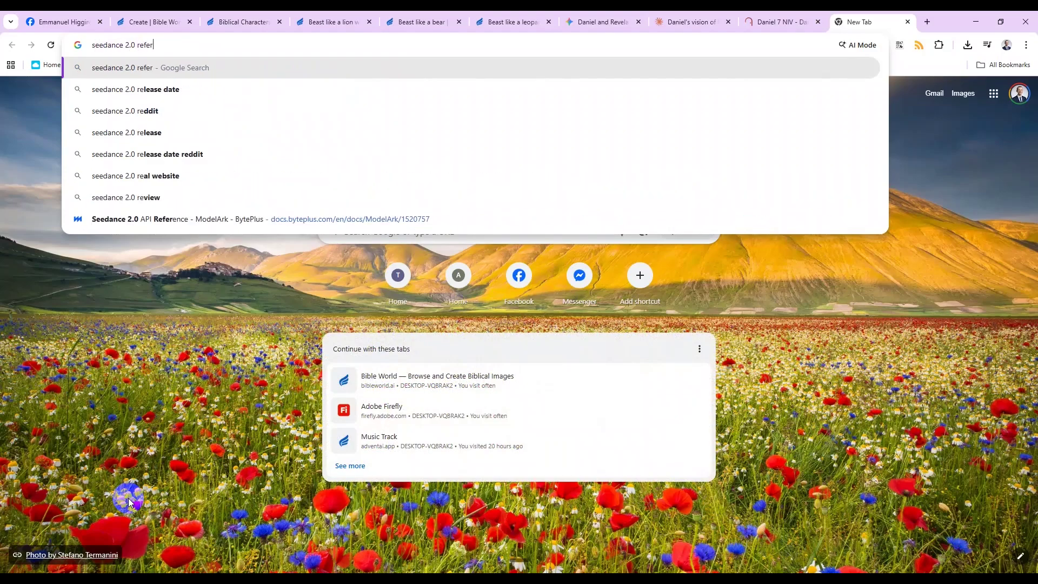
text(ence image limit modelark docs)
key(Return)
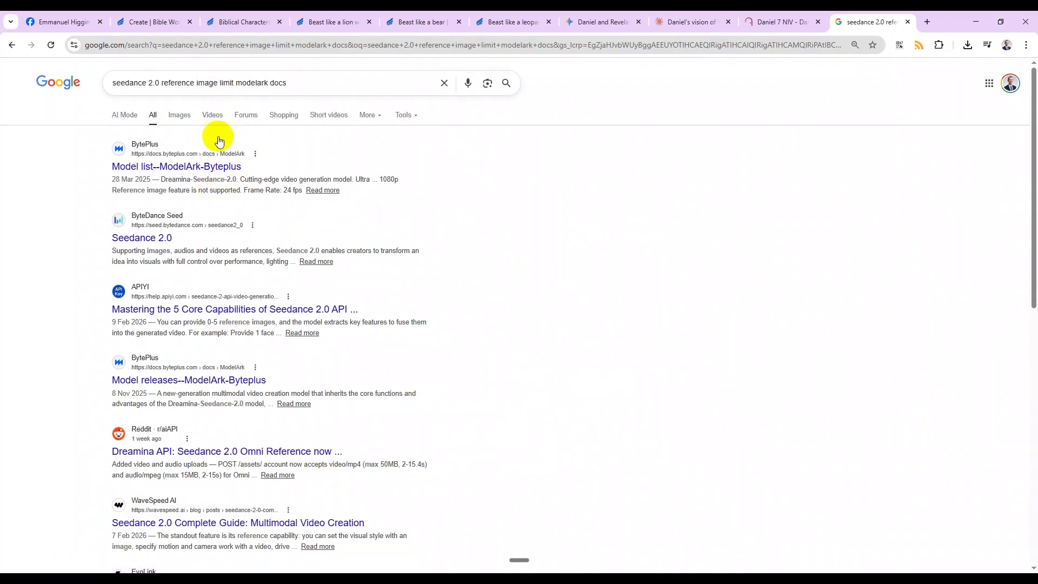
triple_click(218, 331)
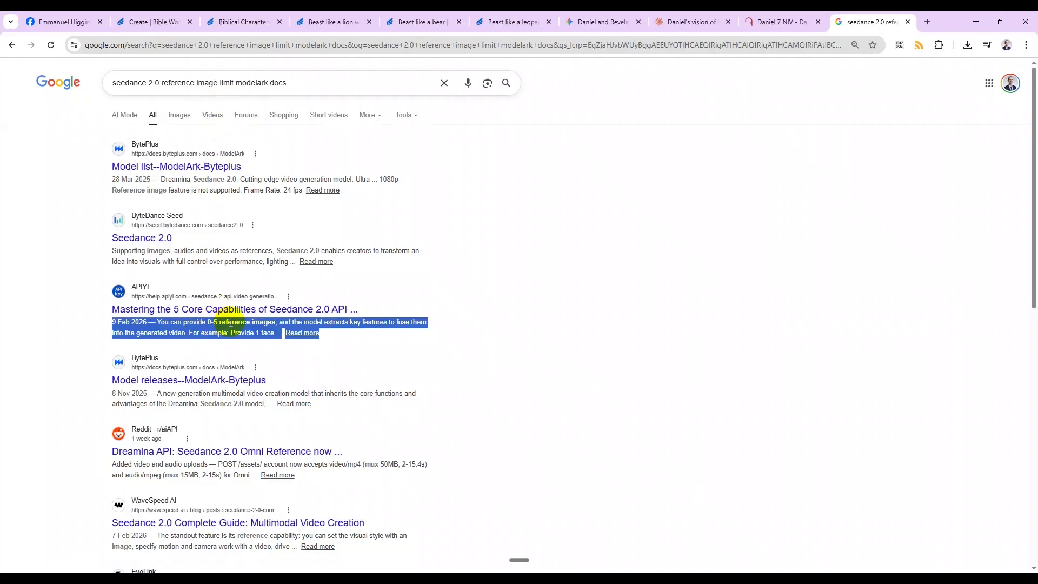
click(231, 322)
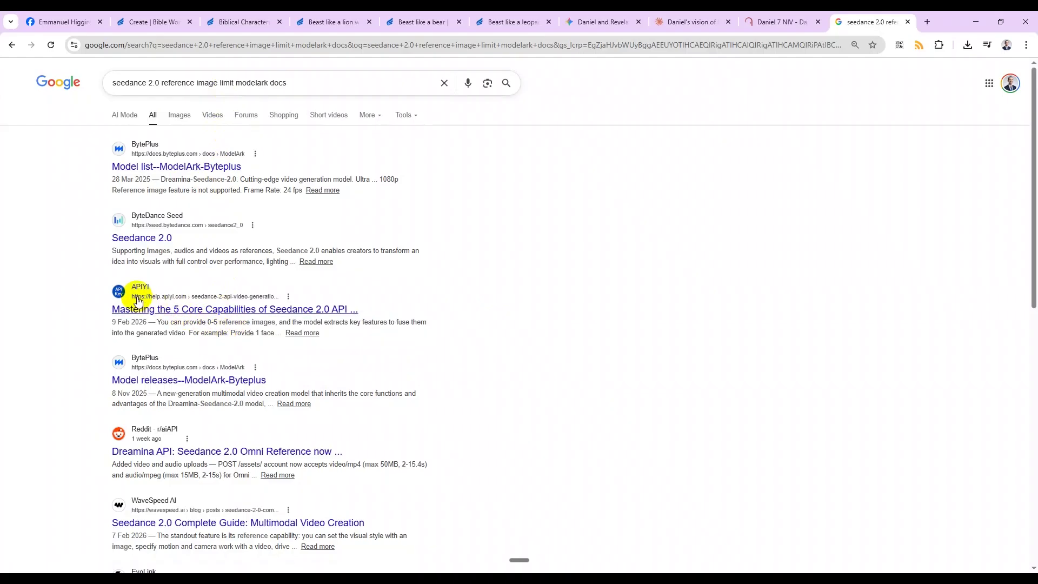
- Shorten the search query, rerun it and open the BytePlus ModelArk Seedance 2.0 API reference page
click(232, 87)
key(Down)
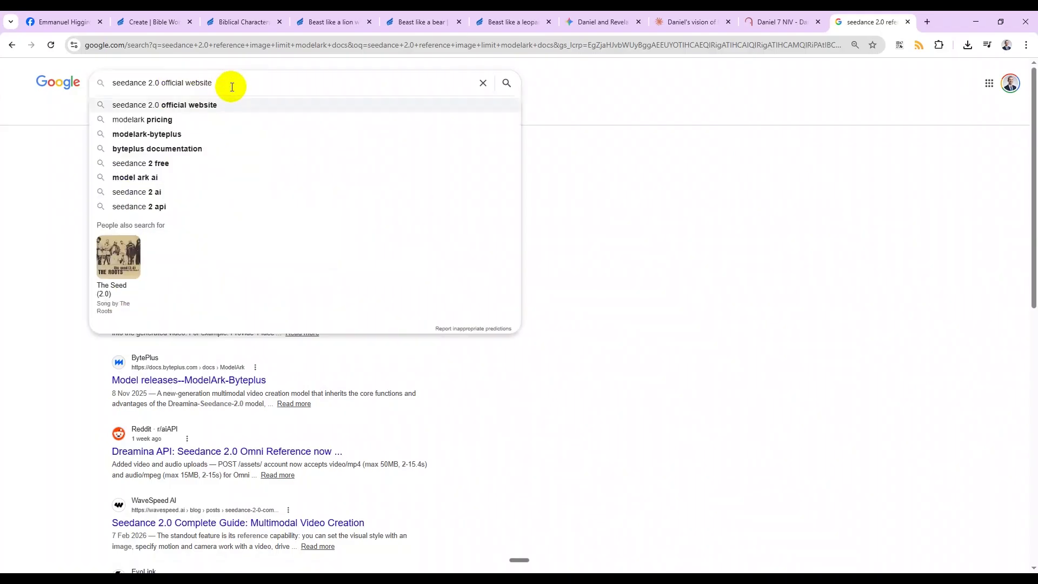
key(Escape)
key(ctrl+shift+Left)
key(ctrl+shift+Left)
key(BackSpace)
key(Return)
click(222, 167)
- Search the API page for "images" and highlight the Seedance 2.0 multimodal reference-to-video line under the image input requirements
key(ctrl+f)
text(image)
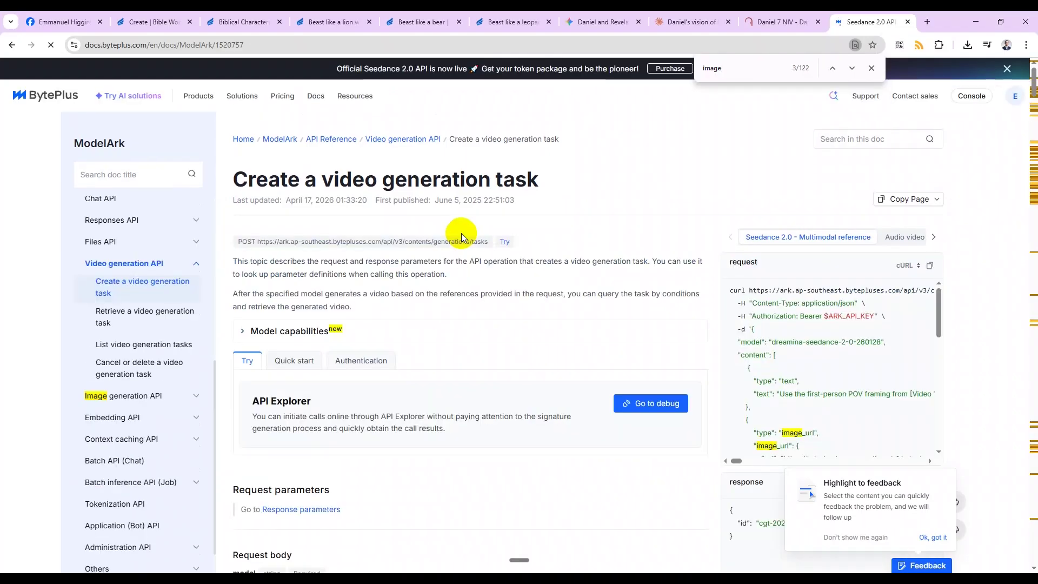
scroll(843, 349, down, 8)
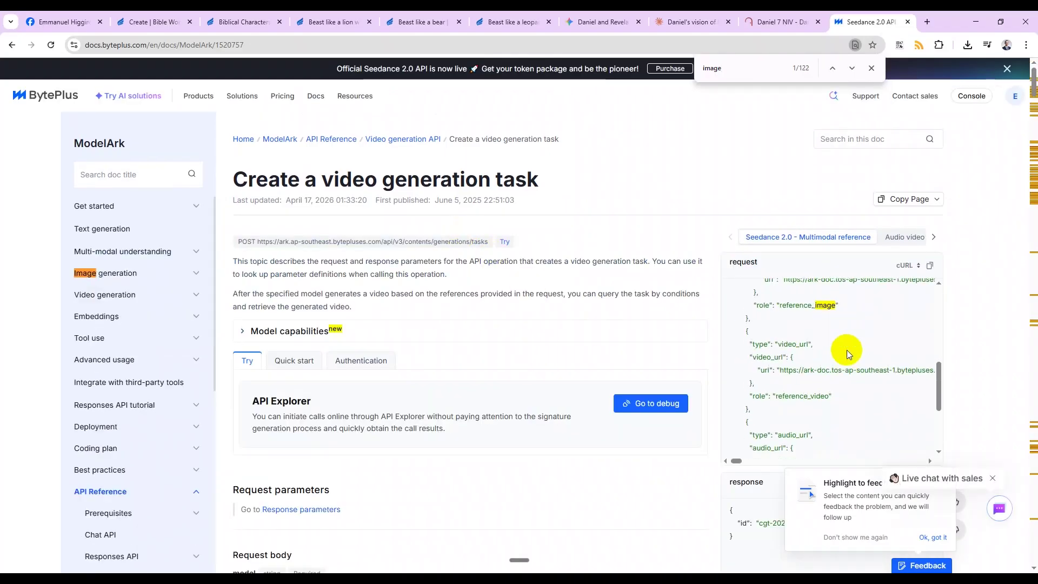
scroll(1022, 265, down, 15)
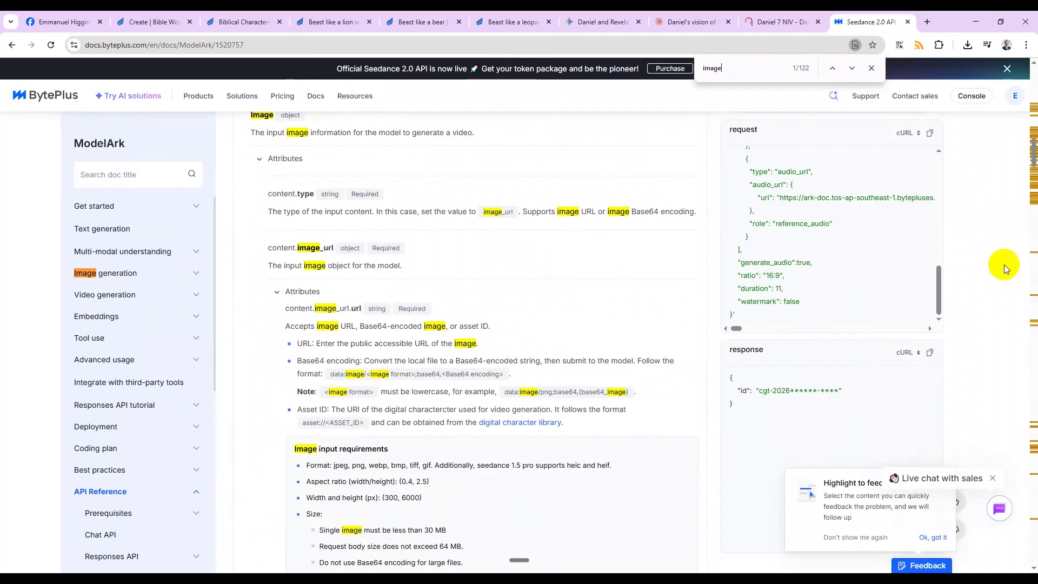
scroll(1004, 264, down, 1)
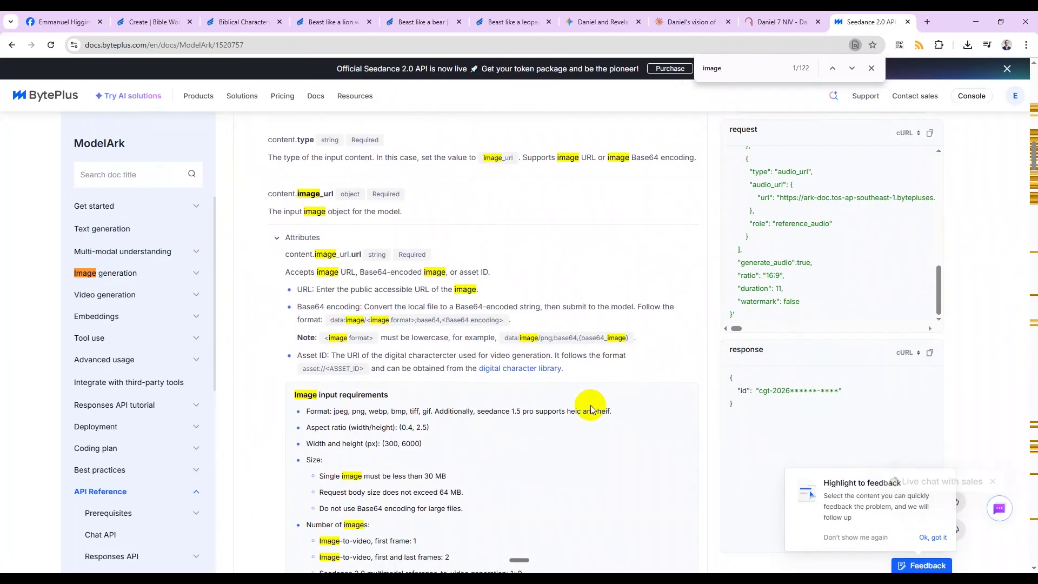
text(s)
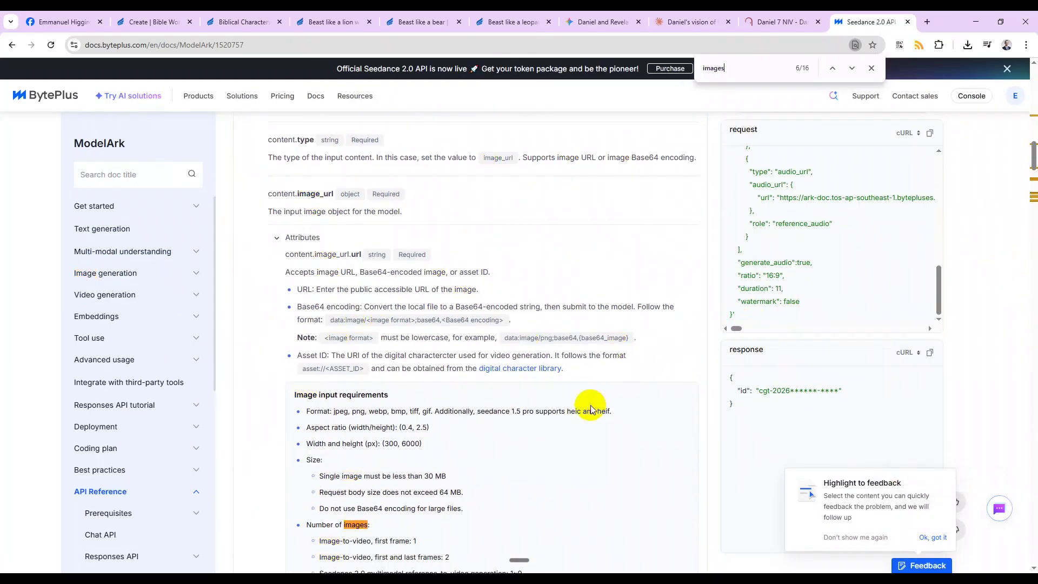
scroll(470, 498, down, 3)
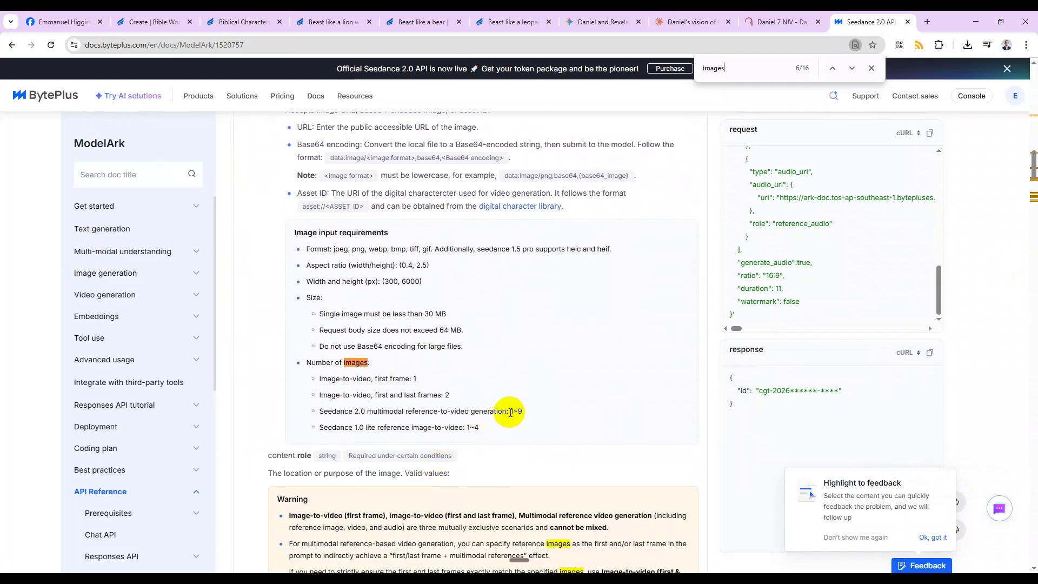
drag(523, 411, 325, 403)
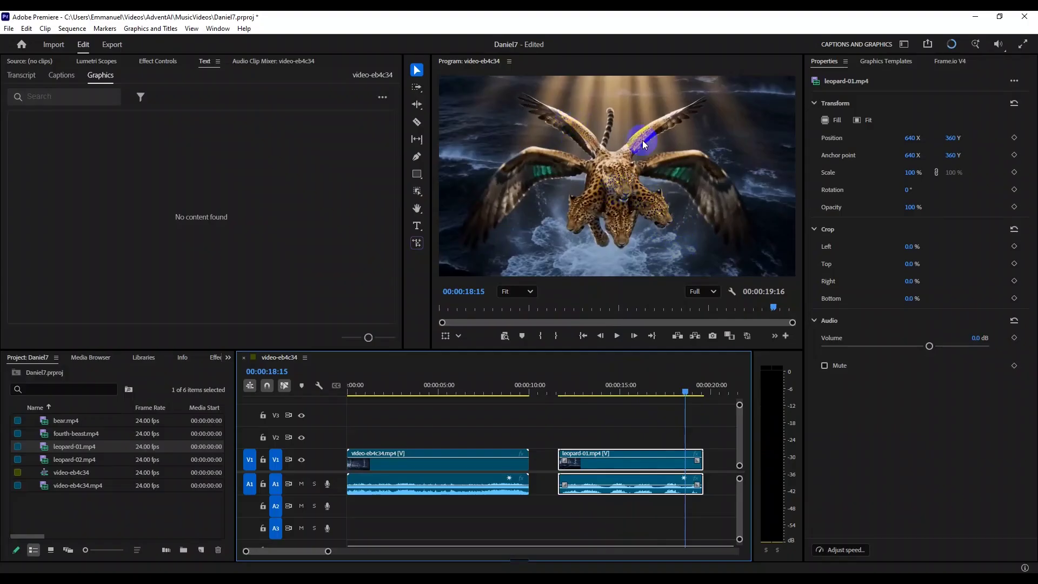
- In Adobe Premiere, export the current frame at 00:00:18:15 as an 8-bit PNG named leopard-ref into the AdventAI\Daniel7 folder
click(604, 246)
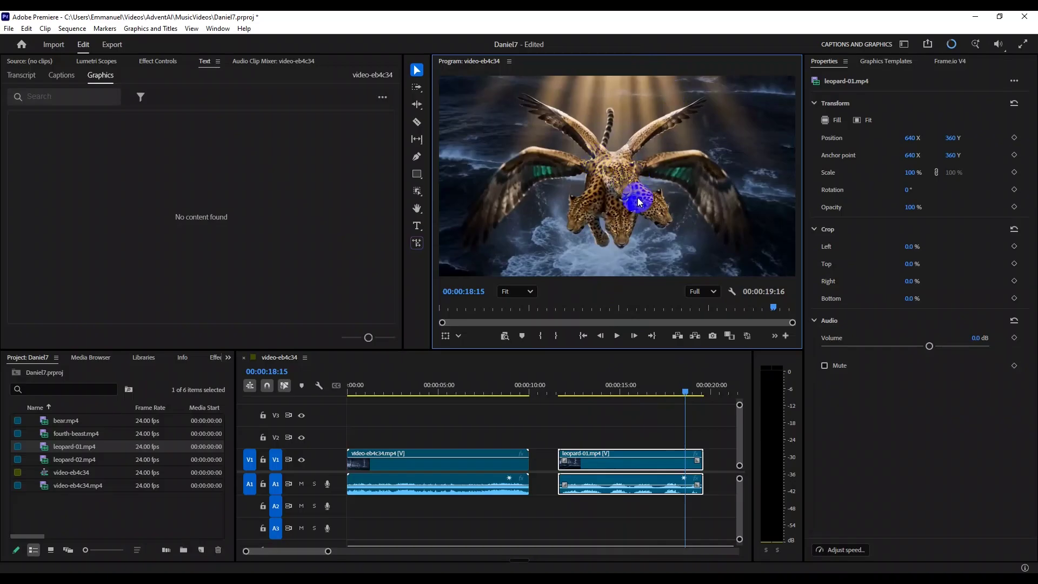
click(713, 337)
text(leopard-ref)
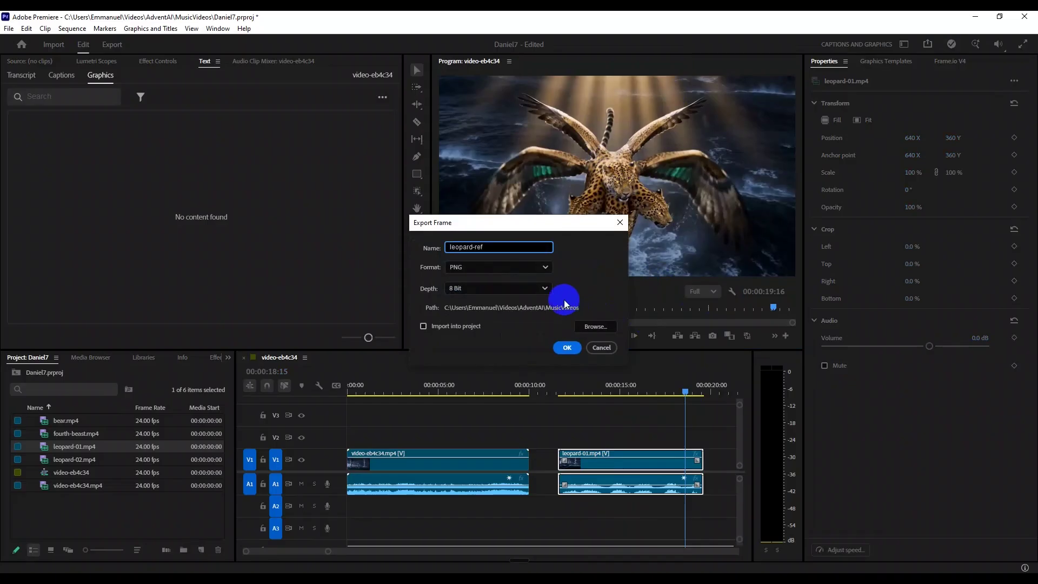
click(568, 348)
click(594, 327)
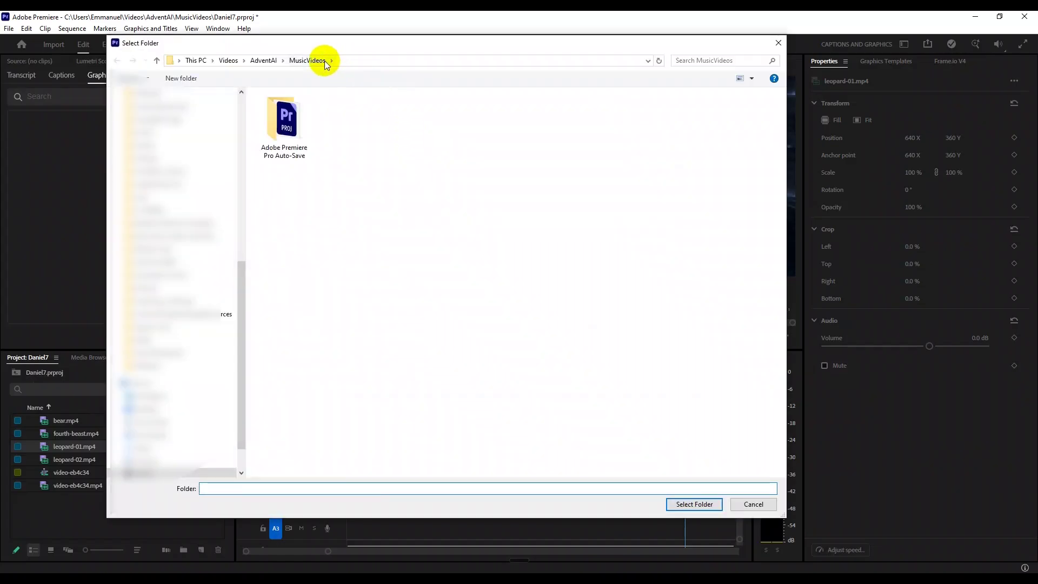
click(282, 60)
click(298, 95)
click(701, 507)
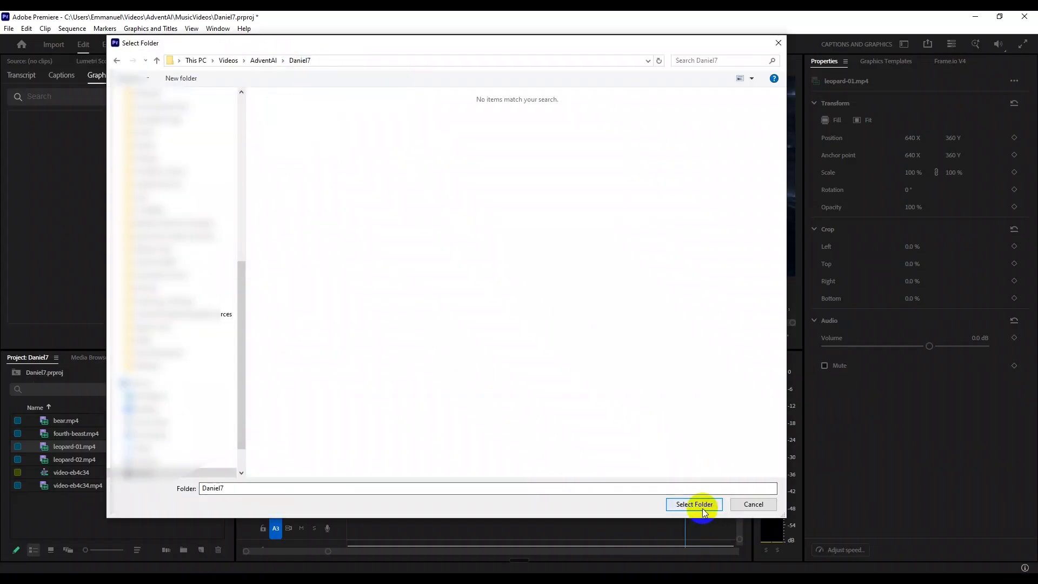
click(567, 347)
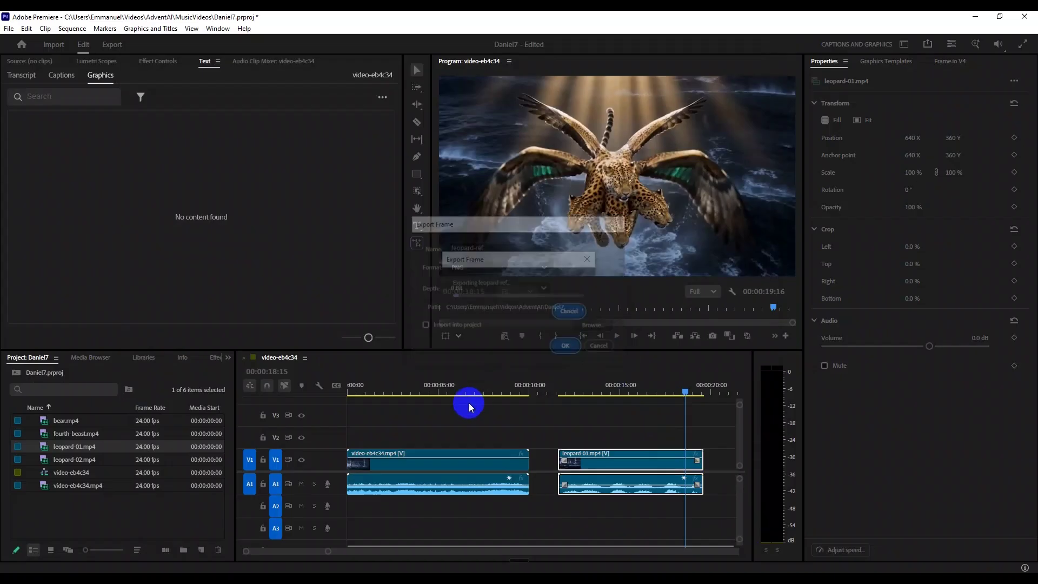
key(alt+Tab)
- Shift the leopard-01 and video-eb4c34 clips later on V1, placed end to end from about 28 seconds, and clear the selection
click(456, 411)
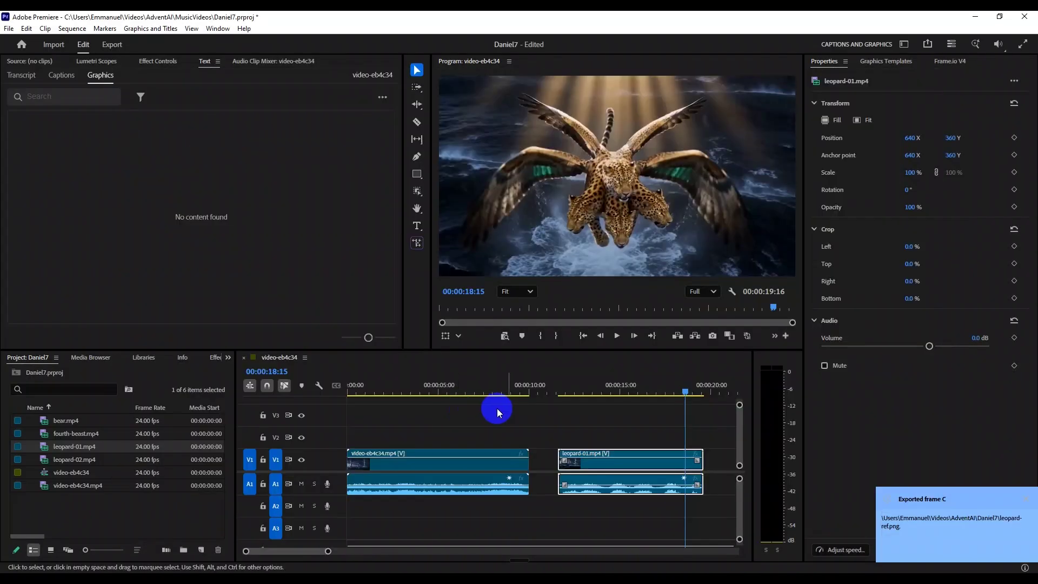
mouse_move(605, 468)
mouse_down()
mouse_move(567, 421)
mouse_move(557, 427)
mouse_up()
key(minus)
key(minus)
drag(417, 464, 539, 463)
drag(371, 468, 474, 468)
click(372, 466)
key(ctrl+shift+a)
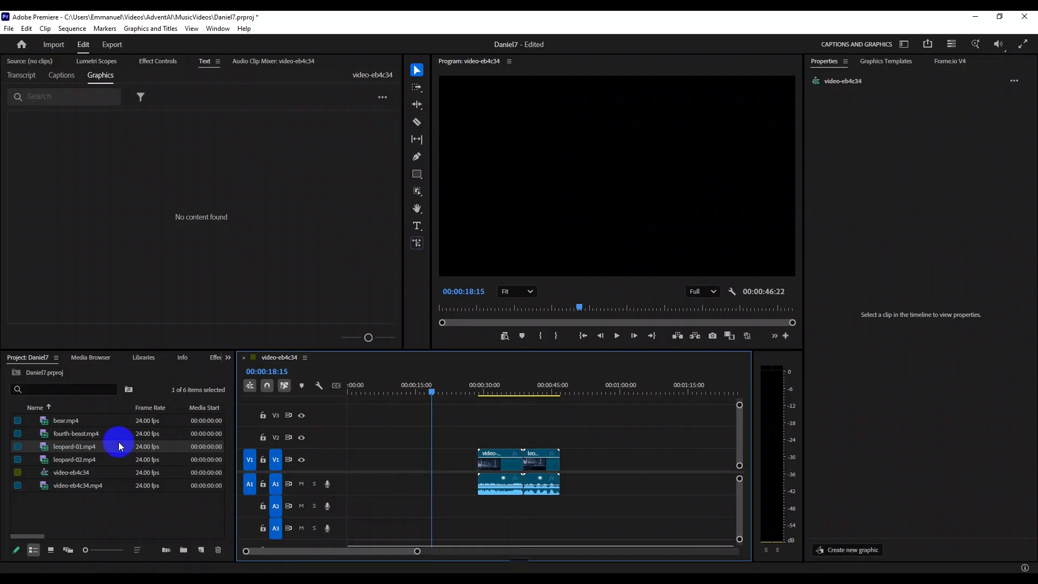
- Place bear.mp4, leopard-02.mp4 and fourth-beast.mp4 on V1, moving the video-eb4c34 clip back to the start and leopard-01 further along
drag(60, 422, 417, 474)
drag(489, 466, 414, 466)
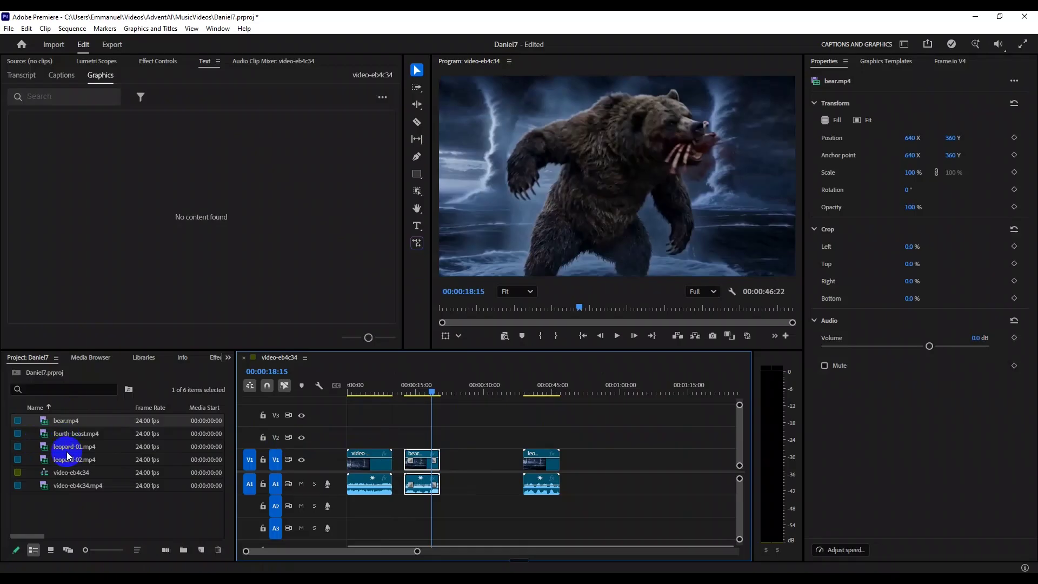
drag(65, 460, 465, 464)
drag(546, 468, 616, 468)
drag(85, 434, 506, 464)
click(513, 394)
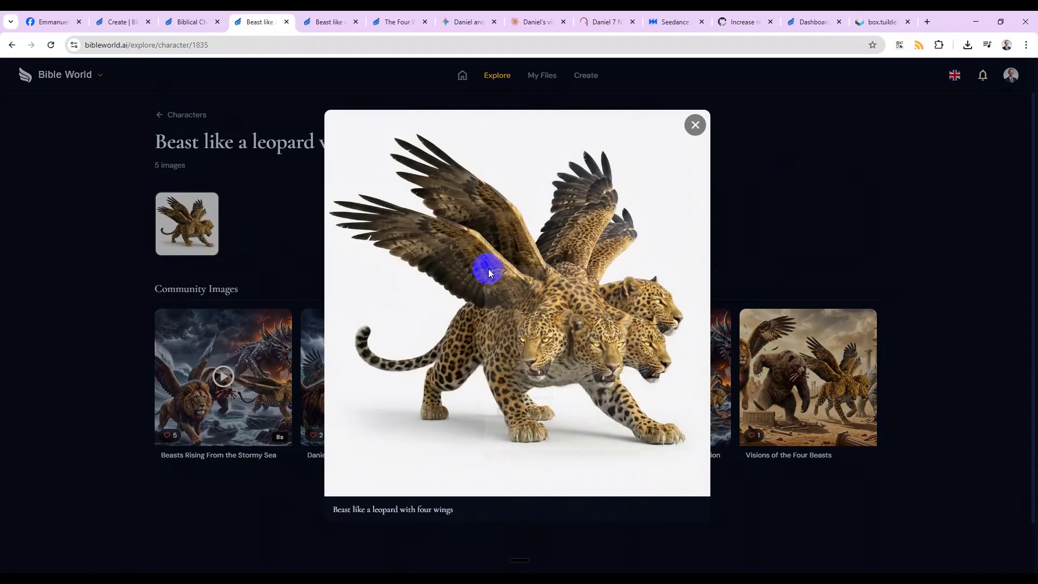
- In Bible World, copy the four-winged leopard character image and paste it into the Create page's reference images for the video
right_click(484, 267)
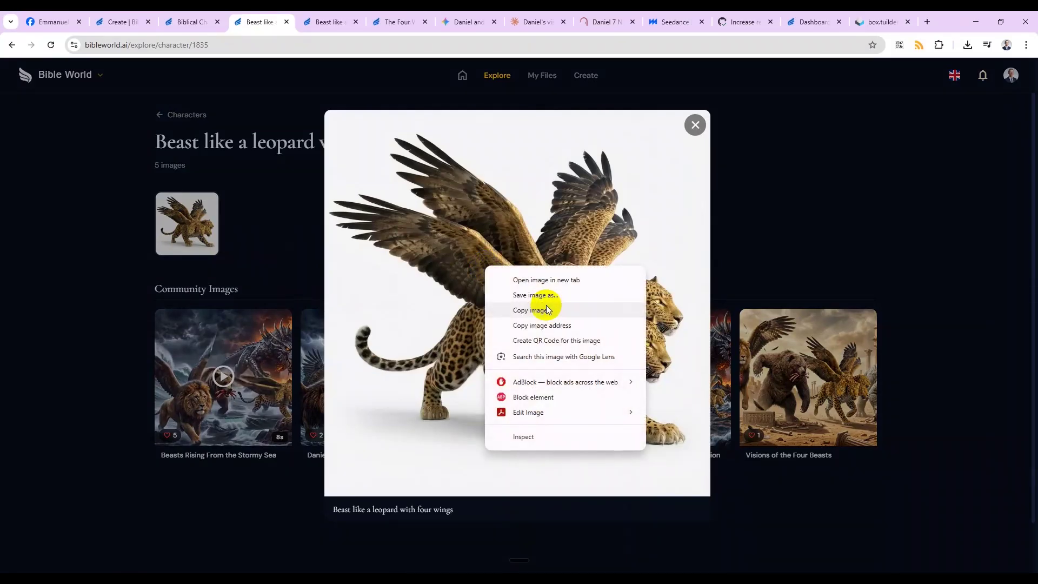
click(542, 306)
click(565, 320)
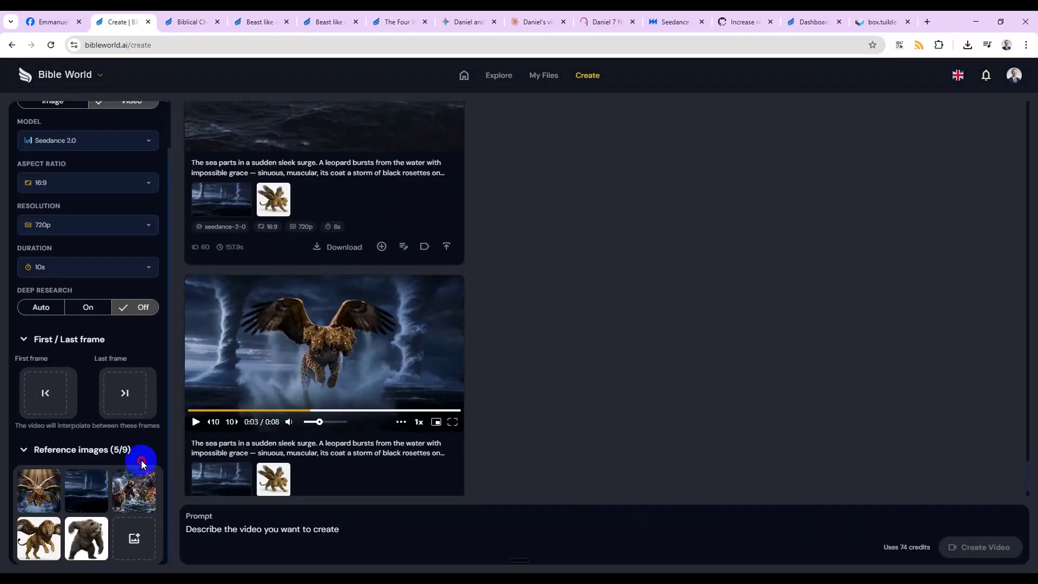
click(142, 463)
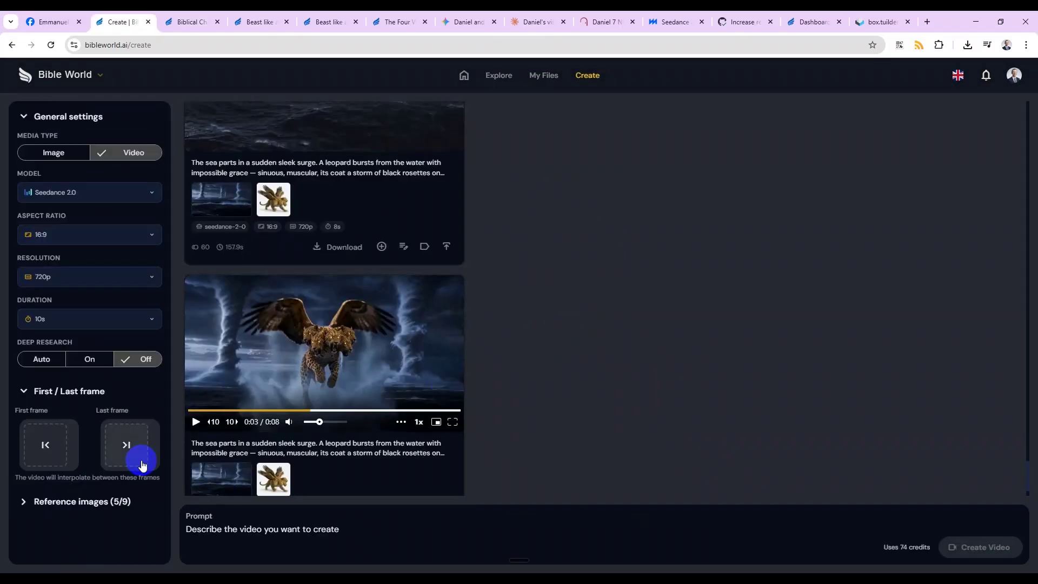
click(102, 495)
key(ctrl+v)
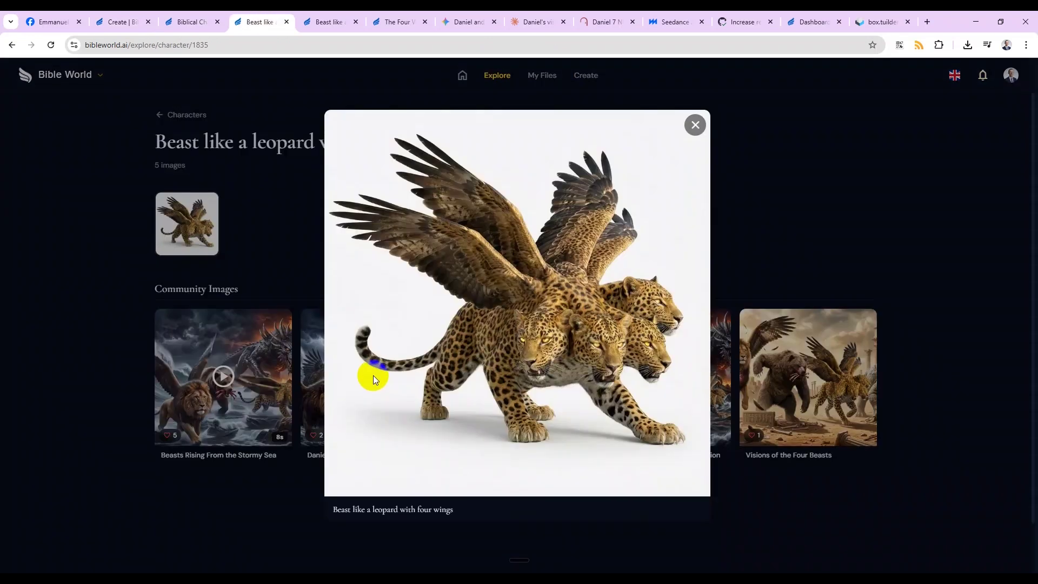
click(285, 143)
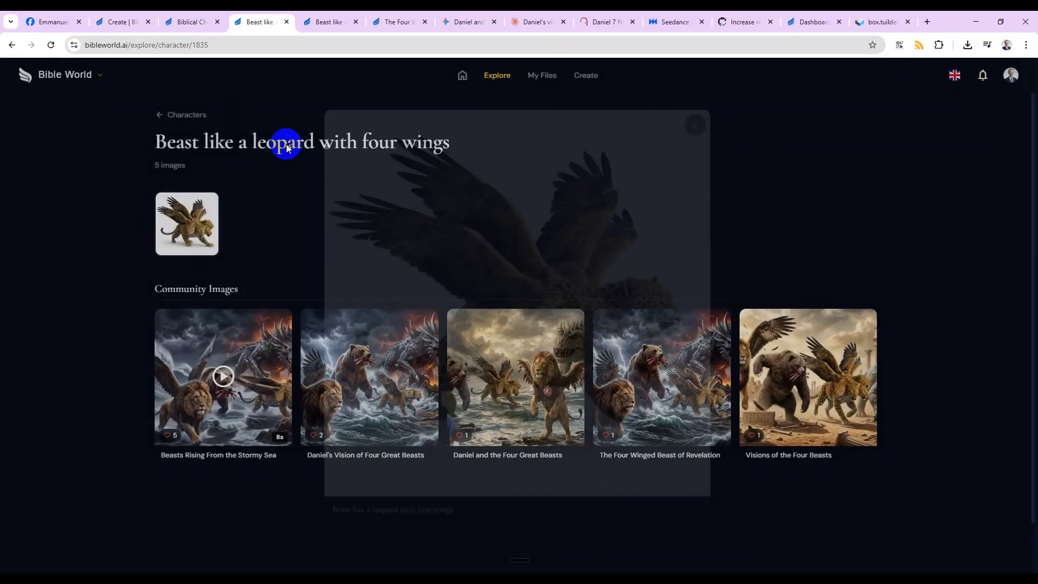
click(113, 22)
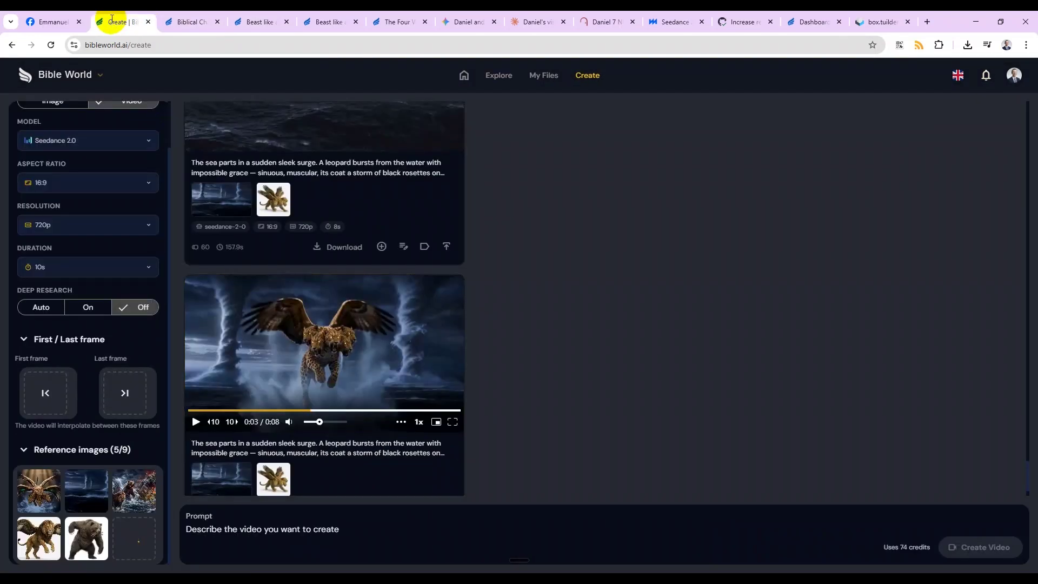
- Find the generated image of the horned dreadful beast isolated against white and add it to the reference images
scroll(338, 352, up, 5)
scroll(360, 346, up, 10)
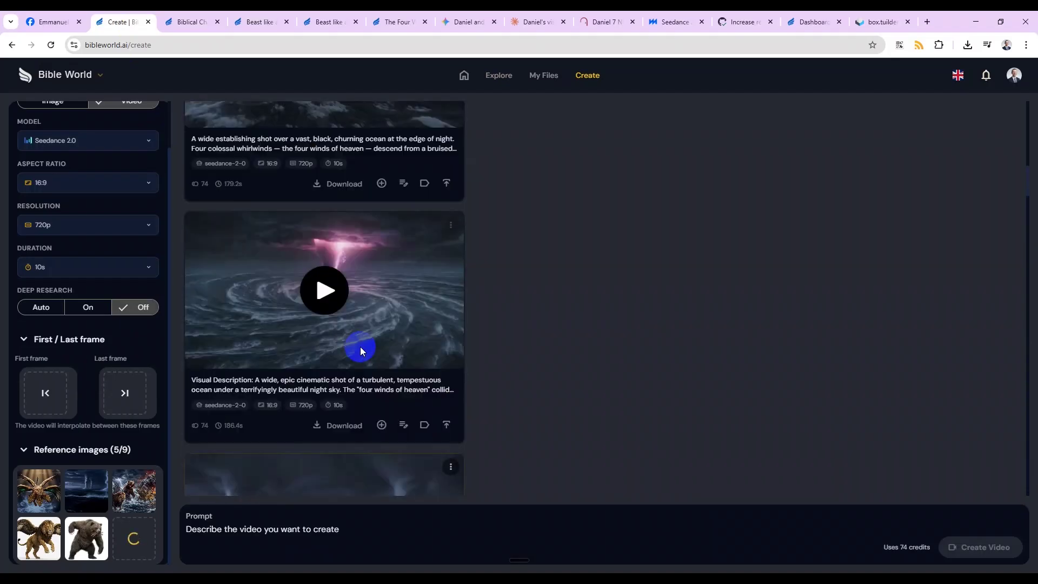
scroll(366, 352, down, 2)
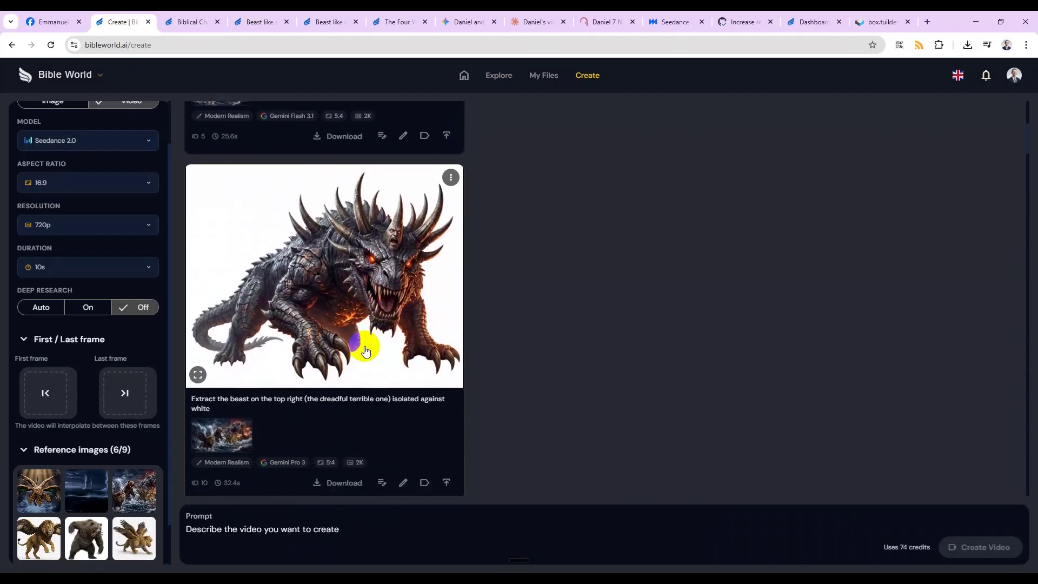
scroll(366, 352, down, 1)
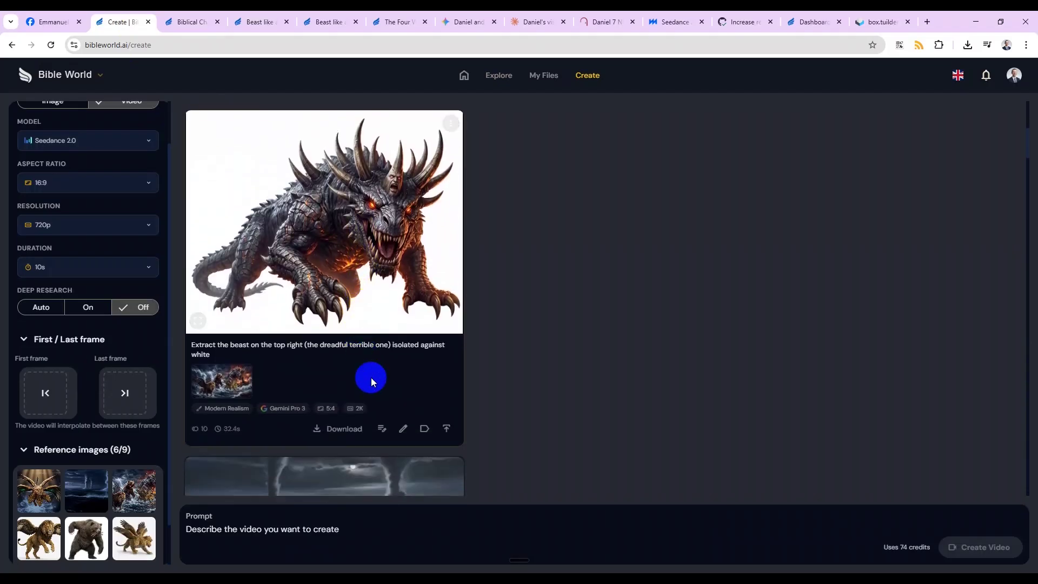
click(407, 429)
click(431, 482)
- Remove the dark stormy-sea picture from the reference images
scroll(110, 458, down, 1)
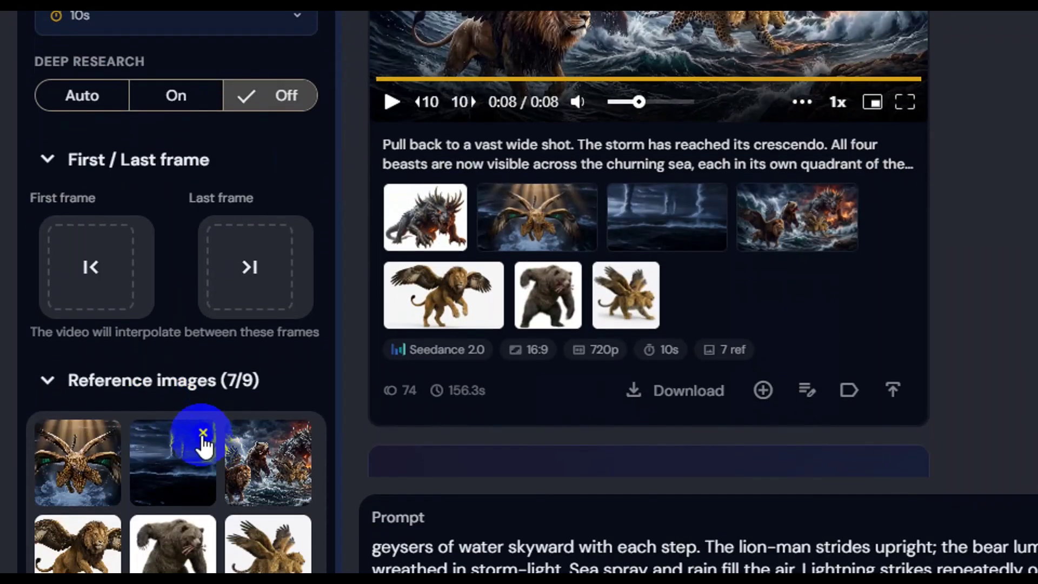
click(203, 435)
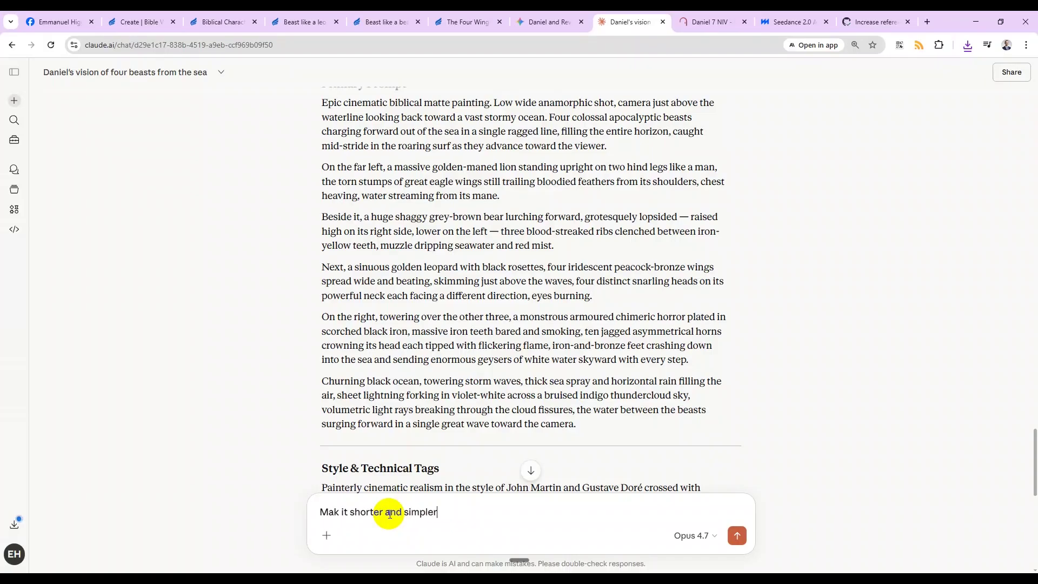
- Ask Claude for a shorter and simpler still image prompt and replace the Bible World Create prompt with the resulting text
key(Return)
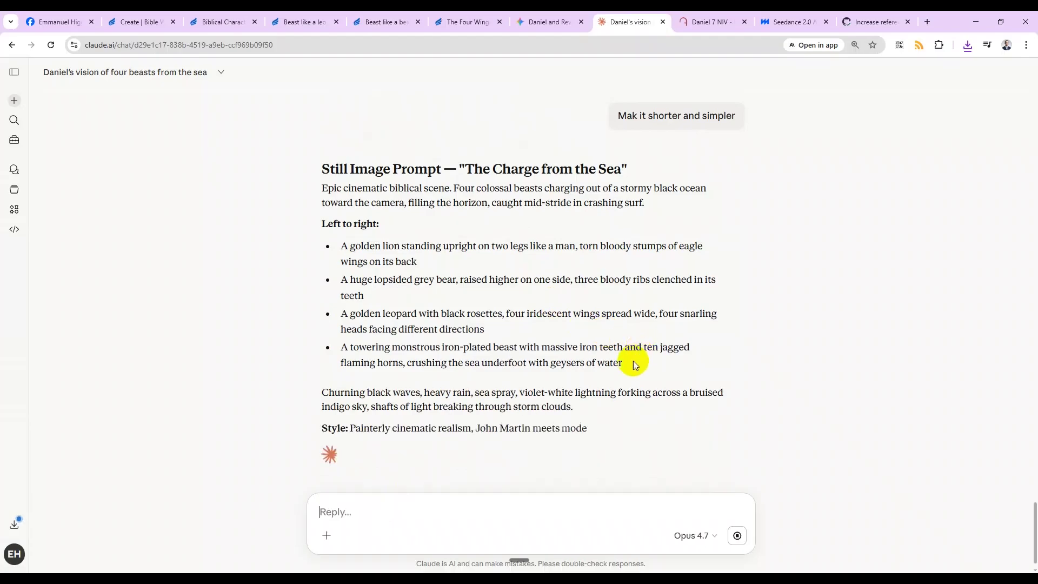
mouse_move(599, 410)
mouse_down()
mouse_move(344, 204)
mouse_move(608, 413)
mouse_up()
key(ctrl+shift+Tab)
key(ctrl+shift+Tab)
key(ctrl+shift+Tab)
key(ctrl+shift+Tab)
key(ctrl+shift+Tab)
key(ctrl+shift+Tab)
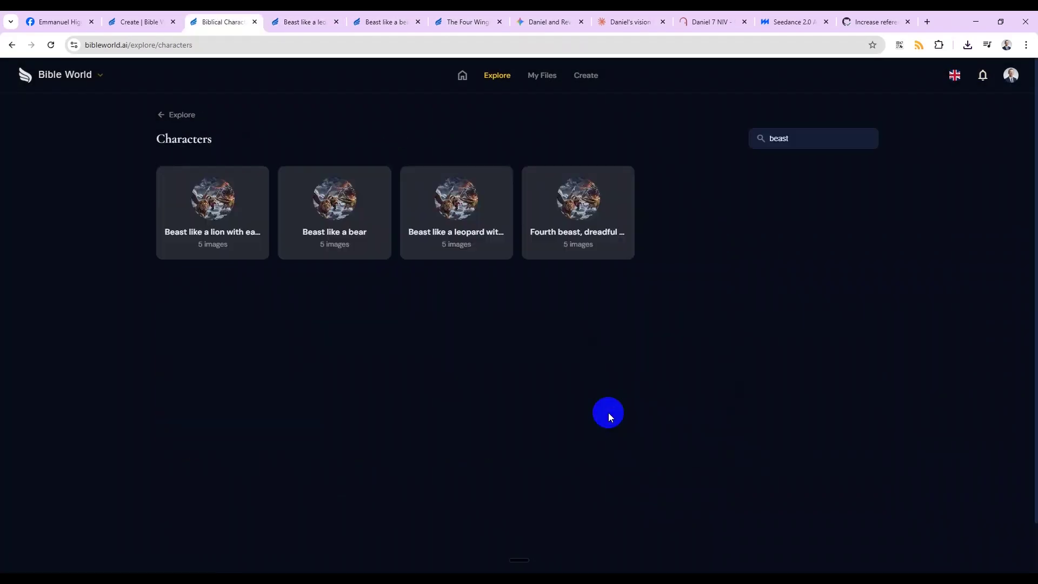
scroll(399, 498, down, 3)
key(ctrl+a)
key(ctrl+v)
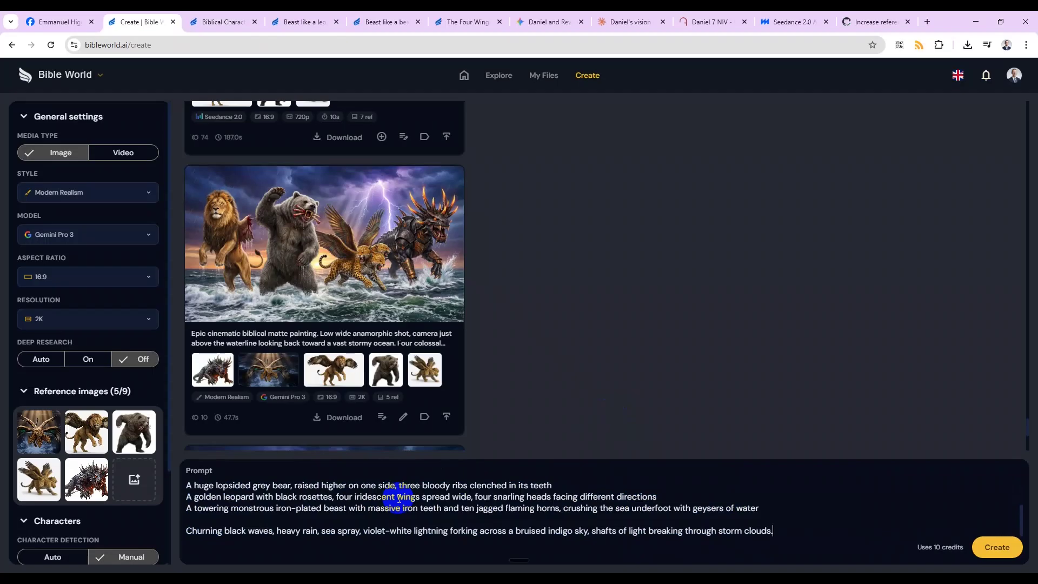
- Add the line "Keep the beasts exactly the same as the reference images" to the end of the prompt and generate the image twice
key(Return)
key(Return)
text(K)
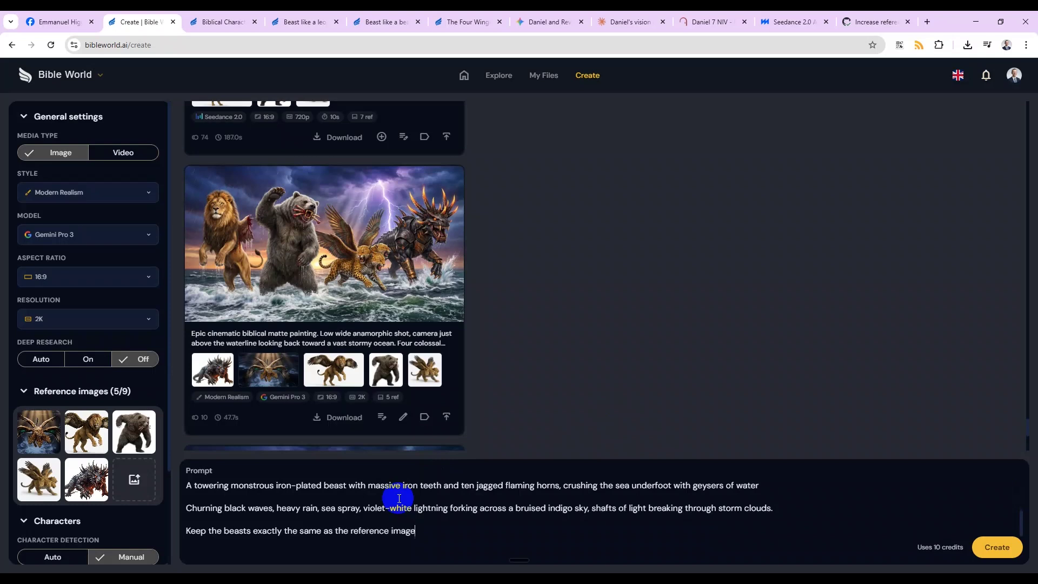
text(s)
key(Return)
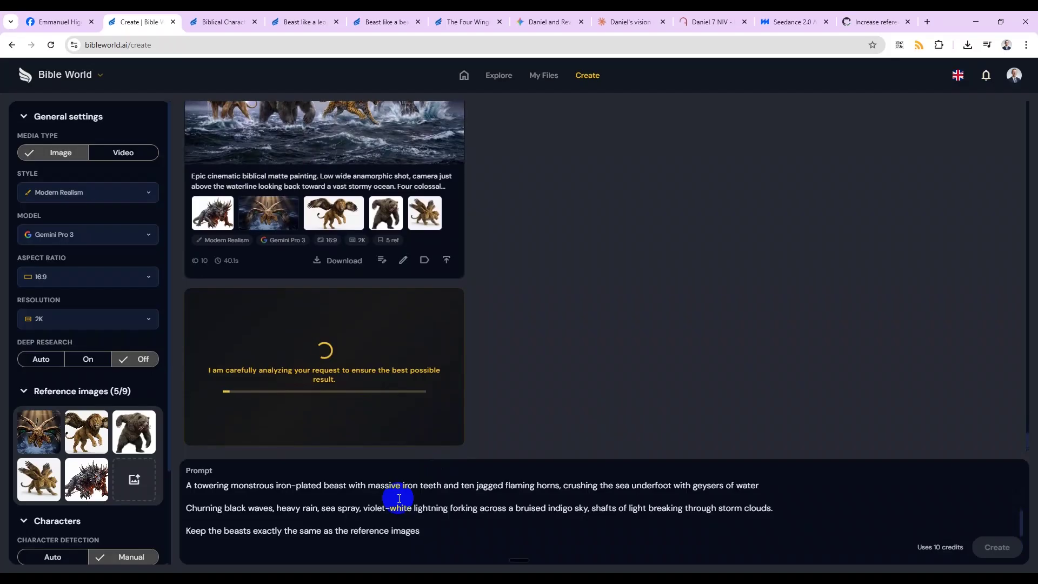
key(Return)
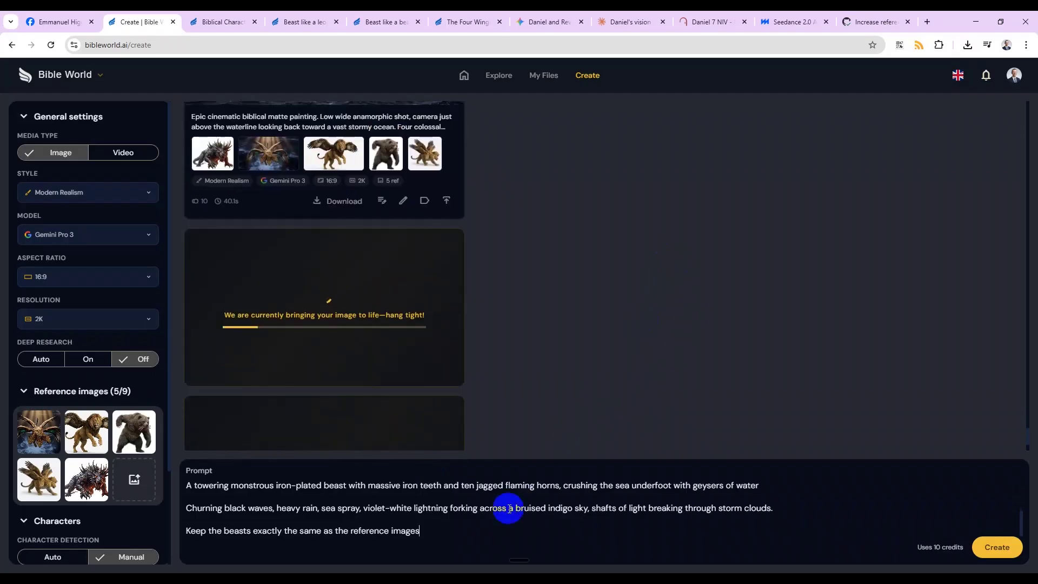
scroll(508, 508, up, 5)
scroll(512, 503, down, 5)
scroll(512, 503, up, 5)
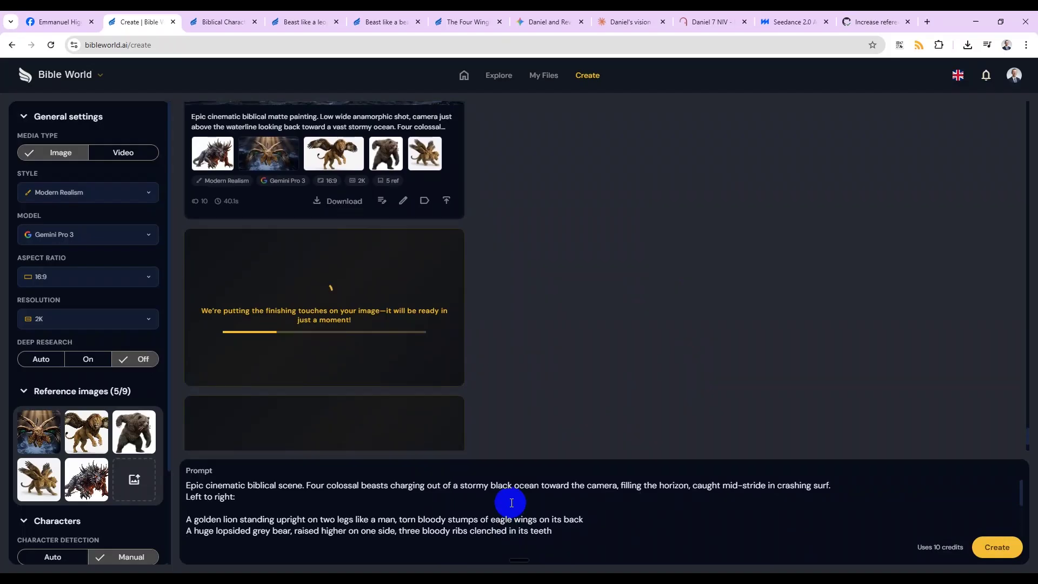
click(511, 503)
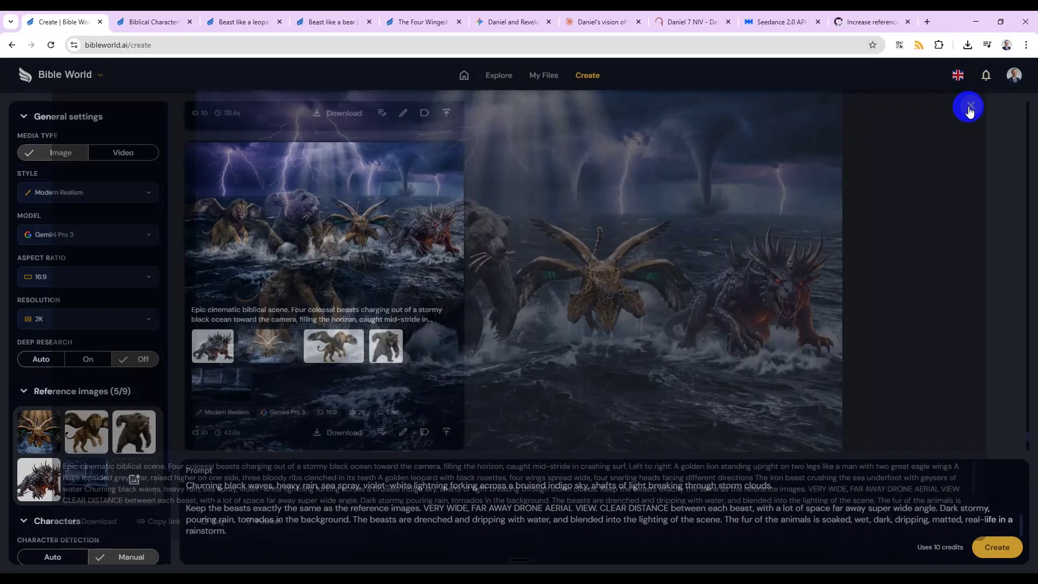
- Compare the newly generated wide shots of the four beasts at full size, checking beast spacing, lighting and storm background
scroll(432, 378, down, 1)
scroll(433, 378, up, 1)
click(365, 206)
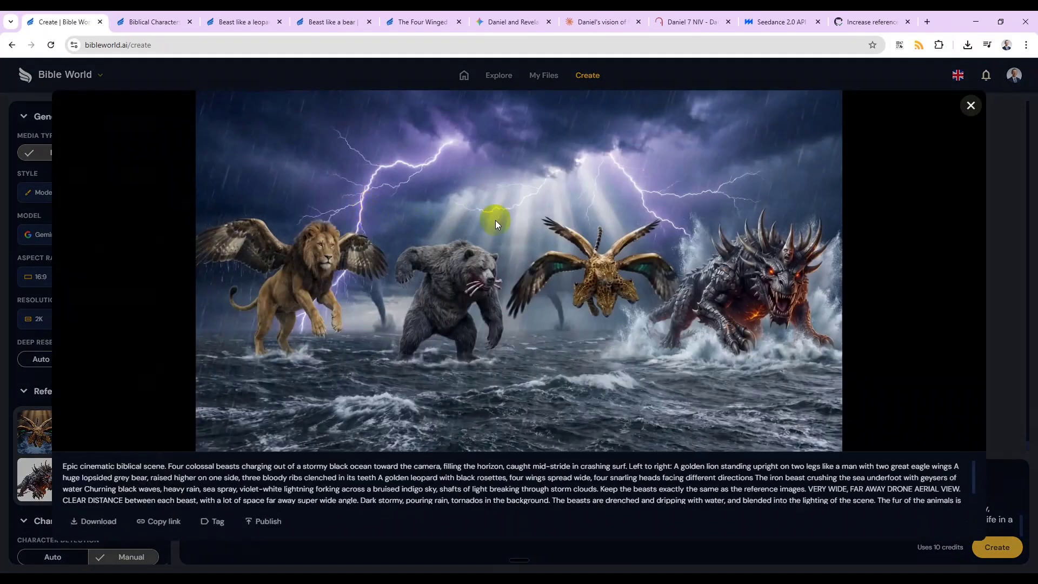
click(974, 107)
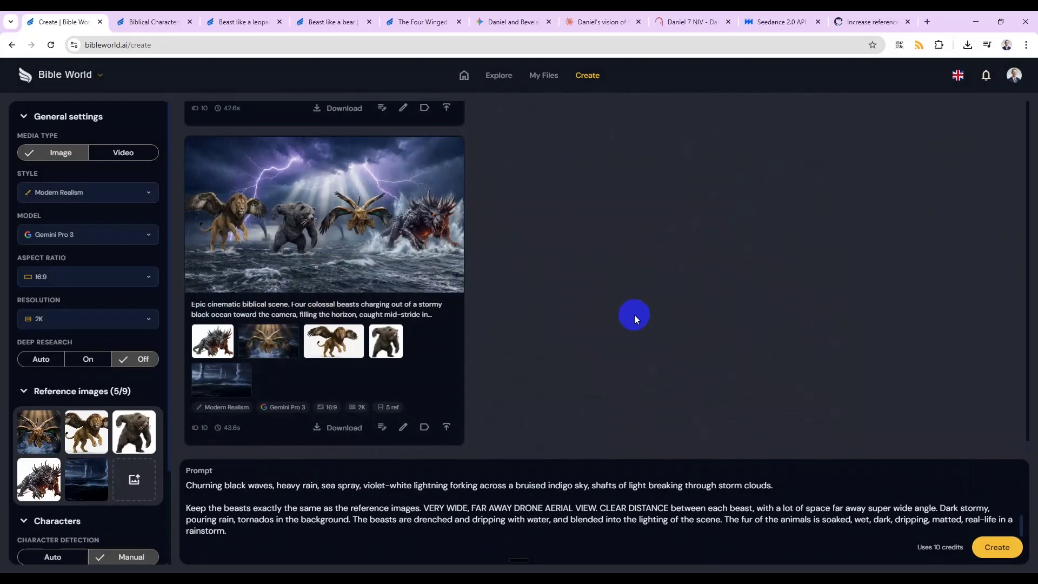
scroll(634, 315, down, 1)
click(374, 197)
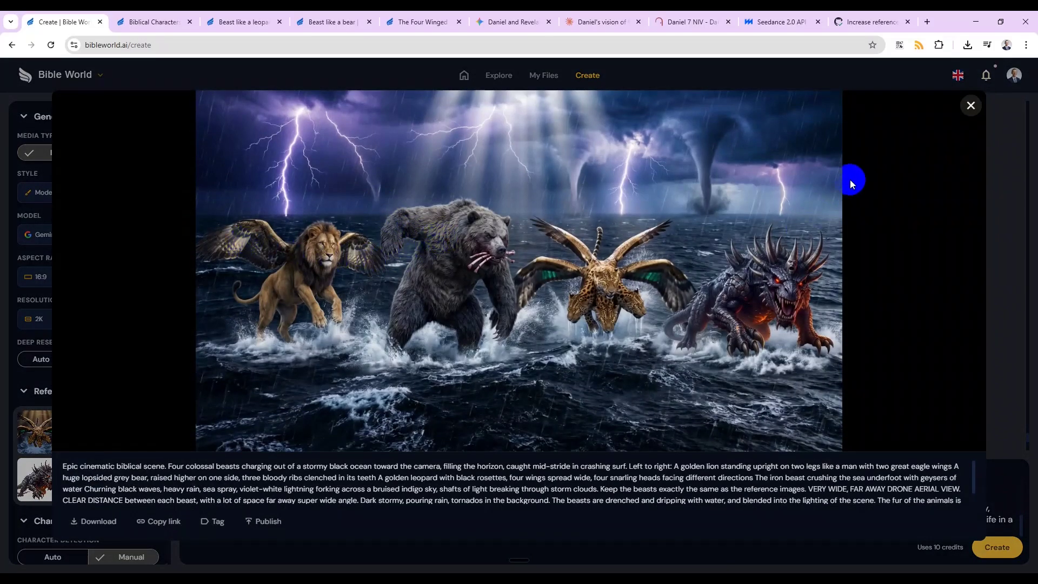
click(970, 106)
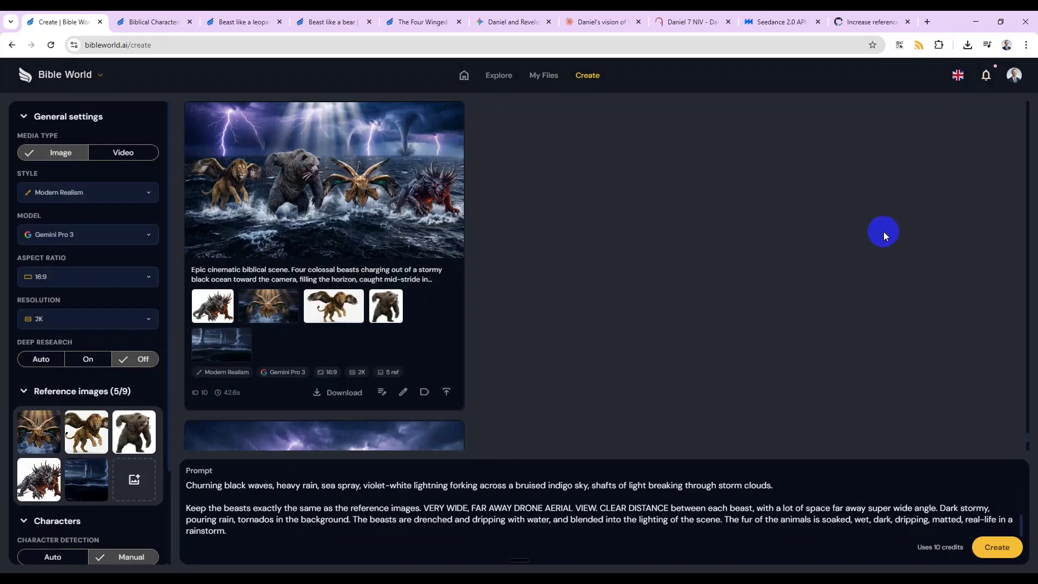
click(384, 226)
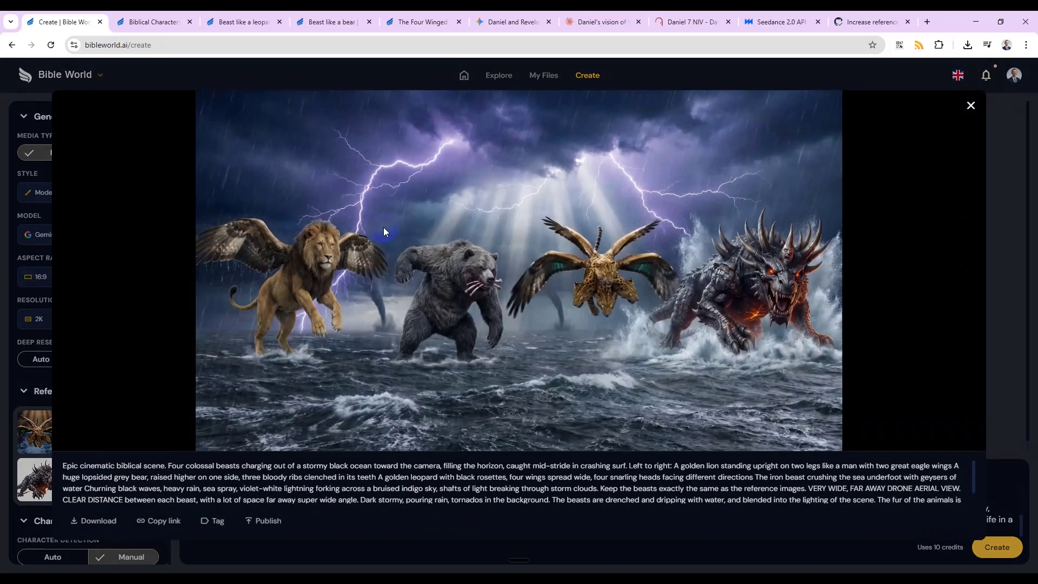
click(968, 109)
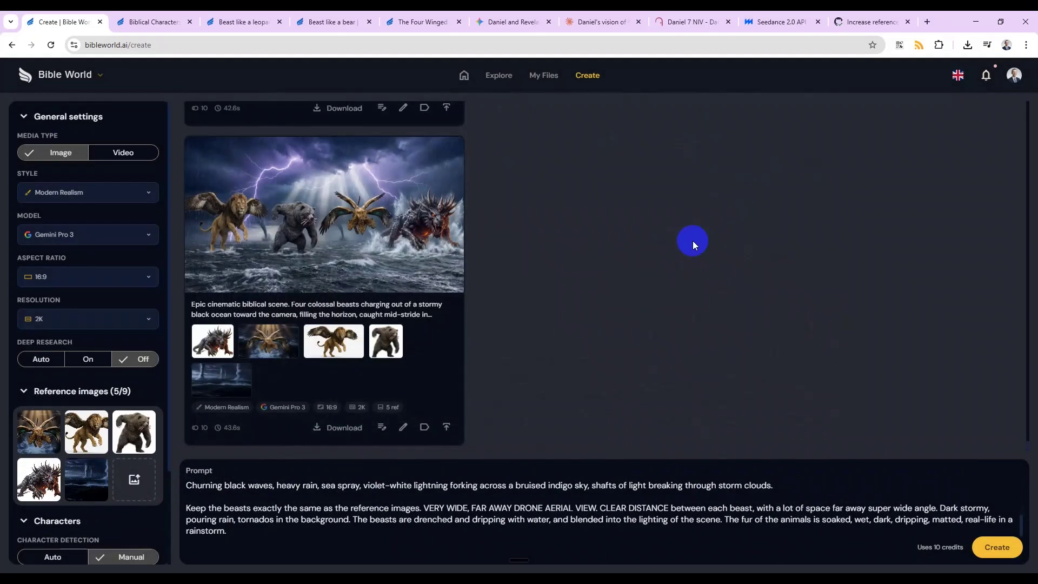
- Use the last generated four-beasts image as a video generation reference and remove all the other reference images
click(405, 425)
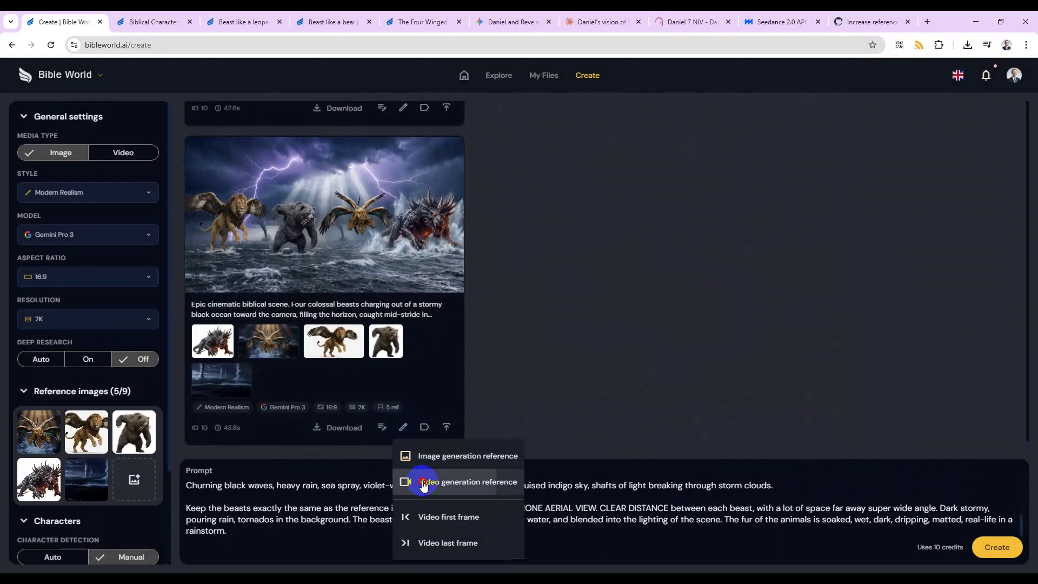
click(424, 486)
scroll(93, 440, down, 3)
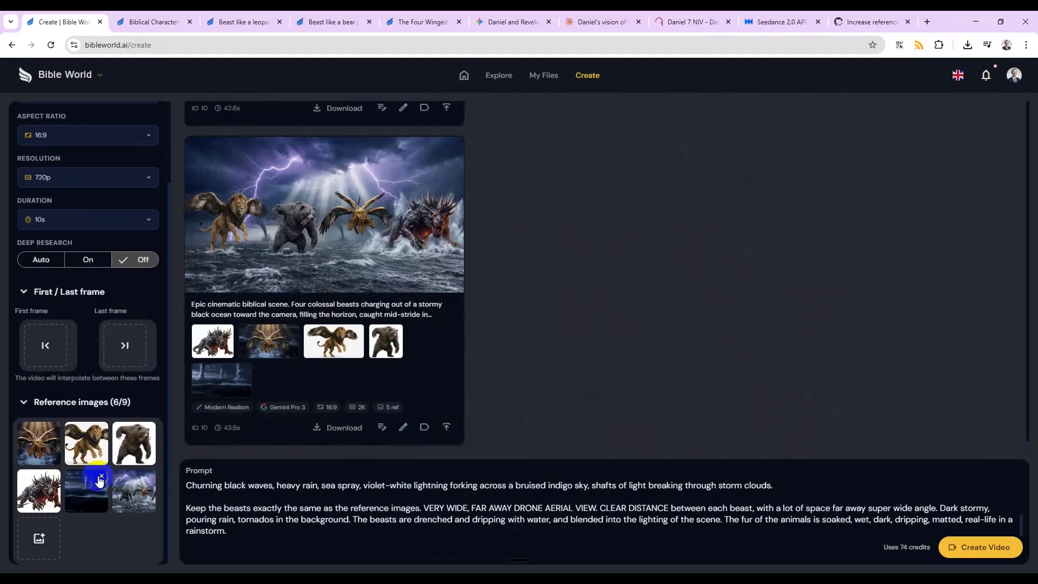
click(100, 478)
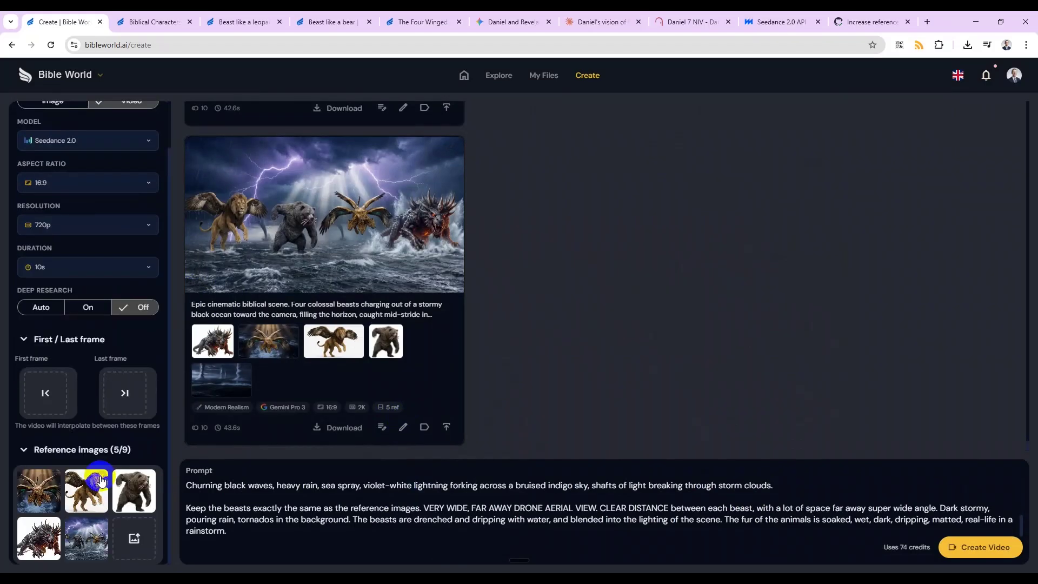
click(54, 475)
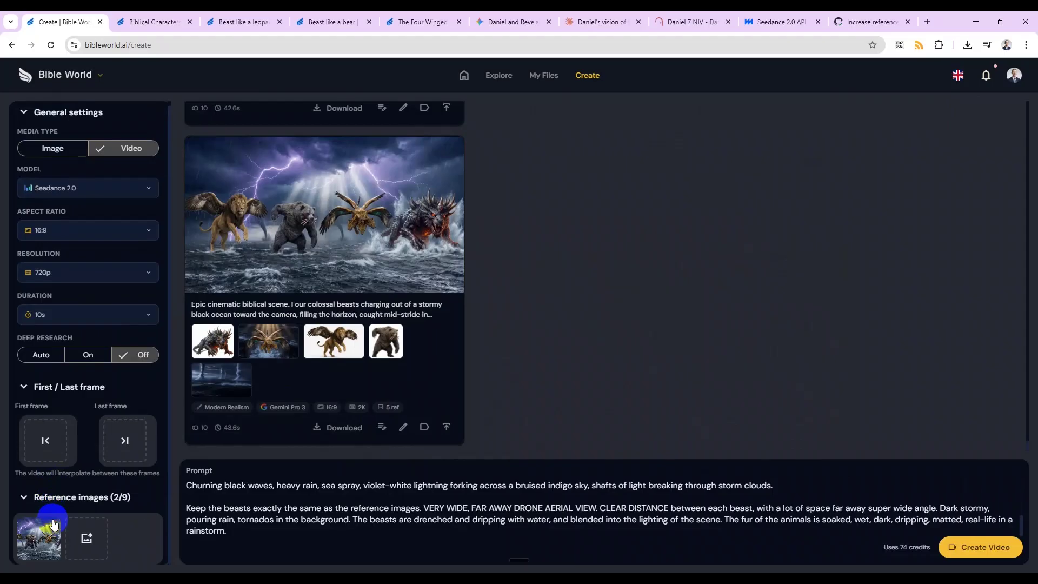
- Find the earlier Seedance 2.0 four-beasts video and reuse its "Pull back to a vast wide shot" prompt
scroll(303, 277, down, 5)
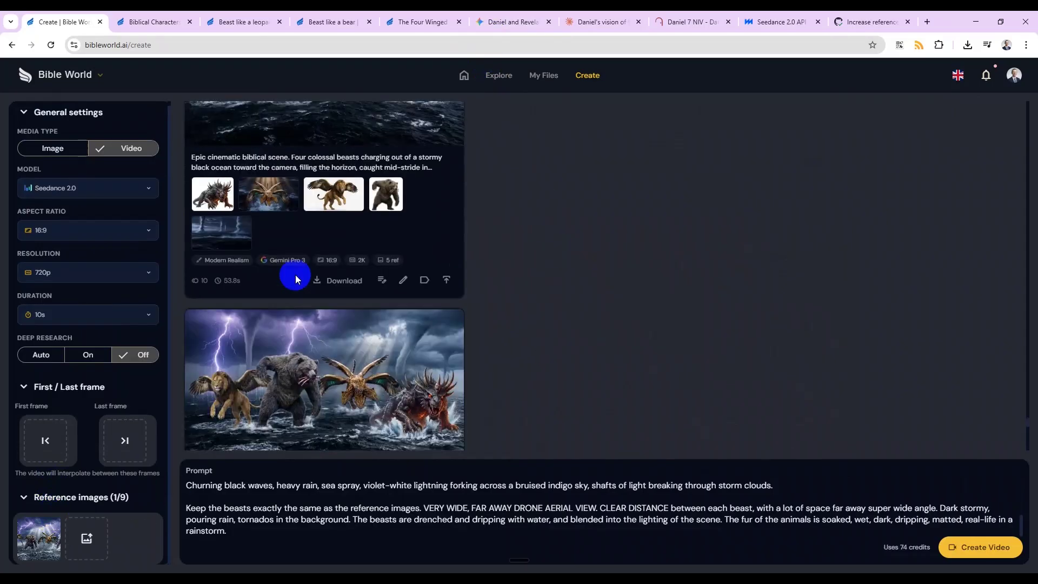
scroll(314, 276, down, 10)
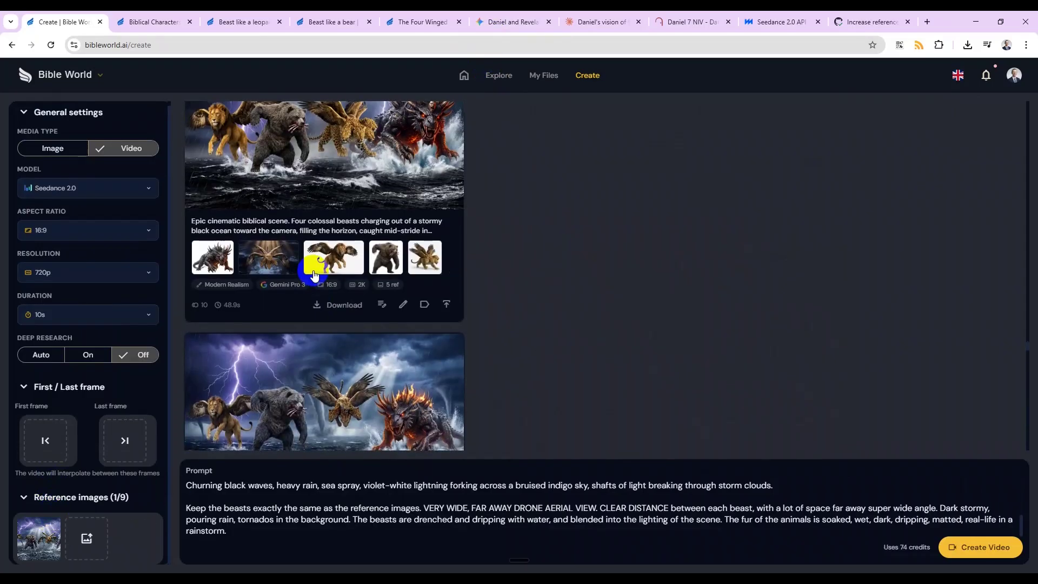
scroll(314, 275, up, 5)
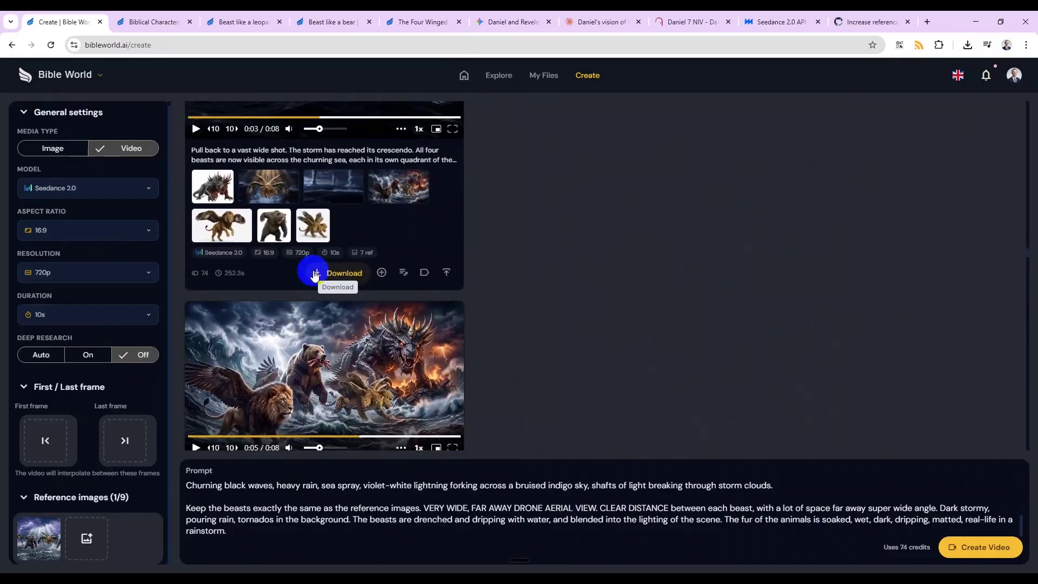
click(402, 377)
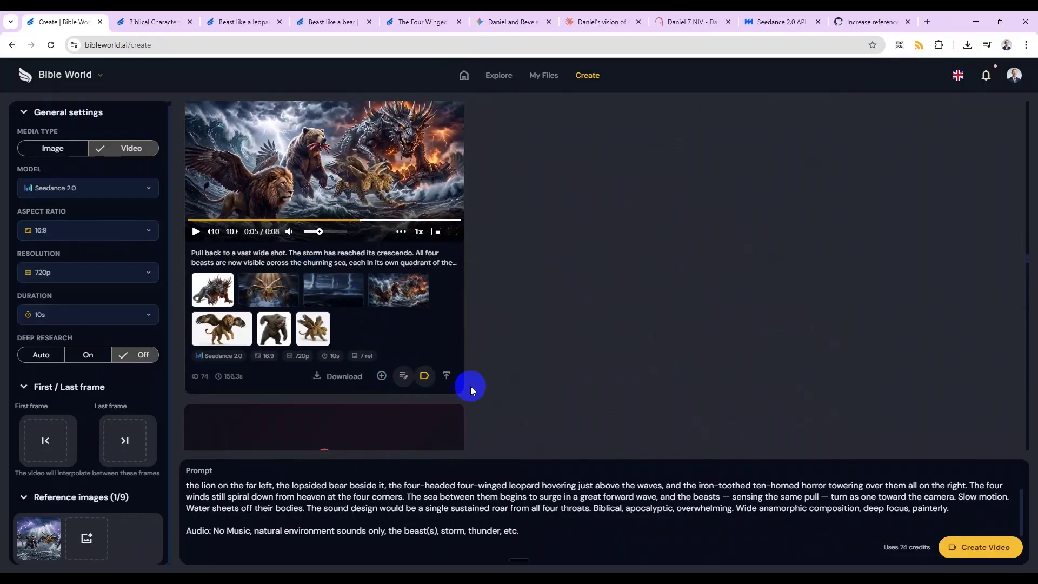
scroll(316, 500, up, 1)
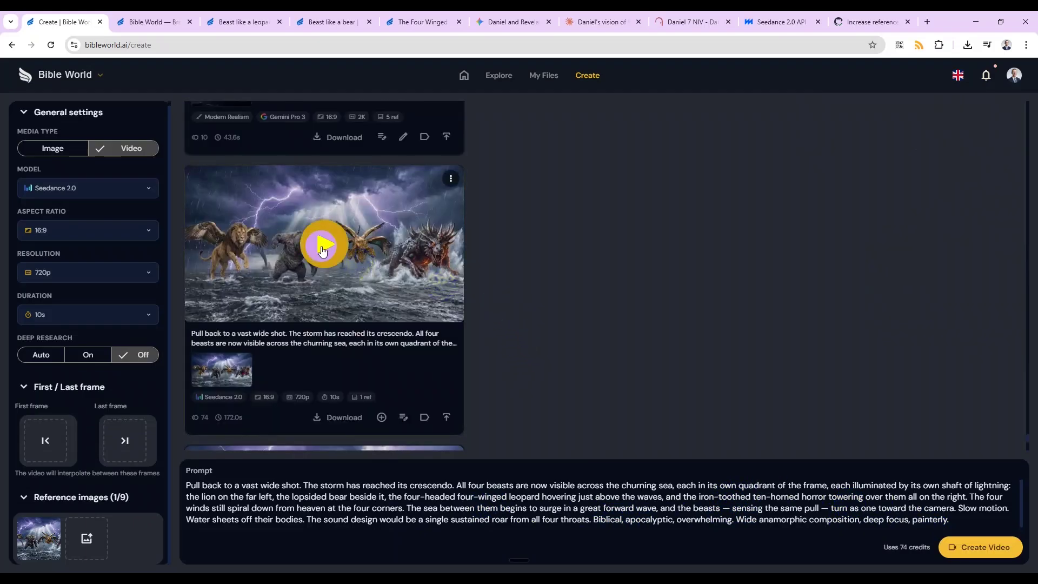
- Play the first video generated from the single reference image and replay it from about 2 seconds to check the beasts' motion
click(322, 246)
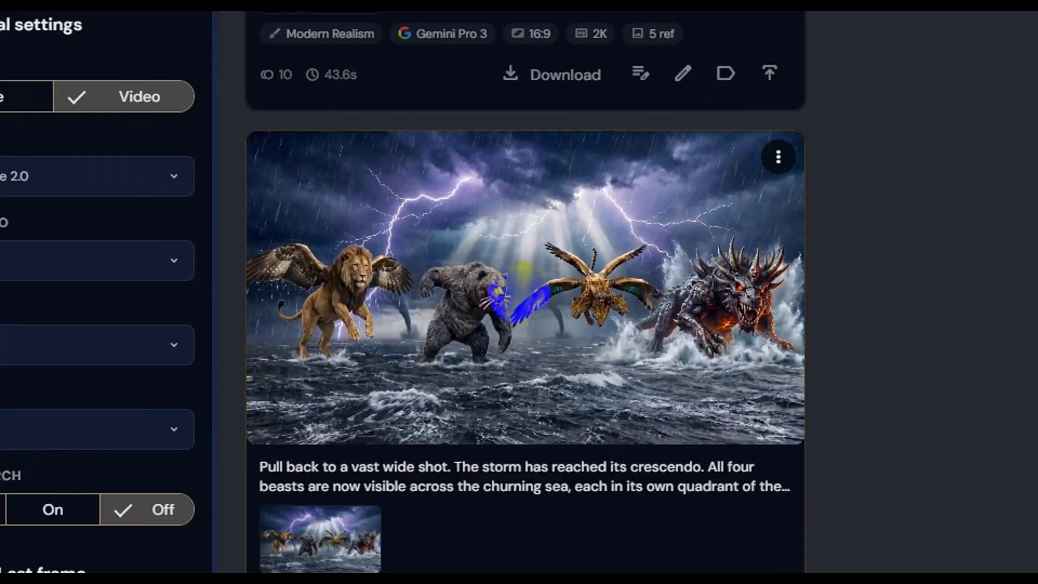
click(488, 290)
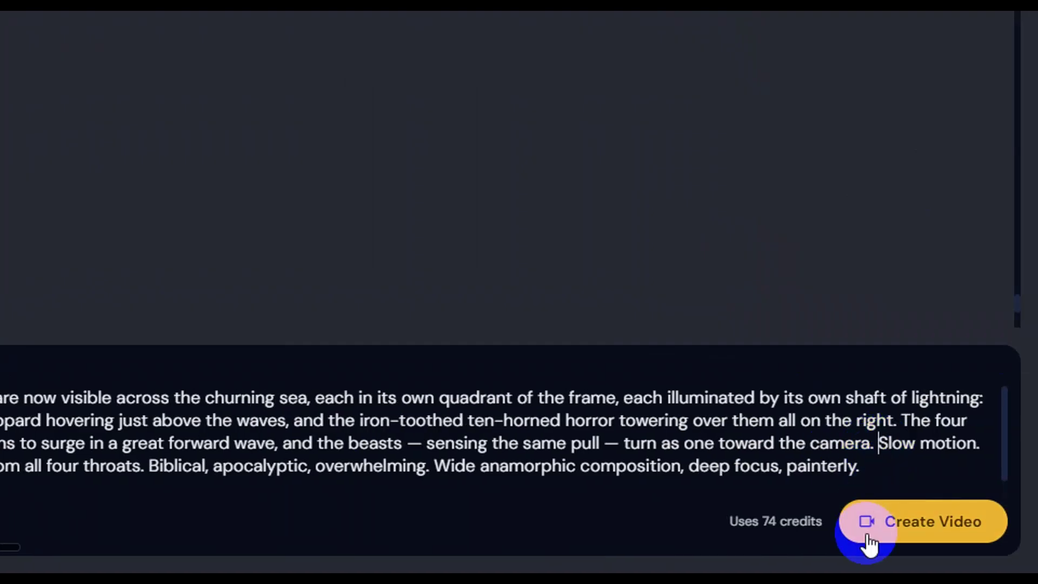
key(BackSpace)
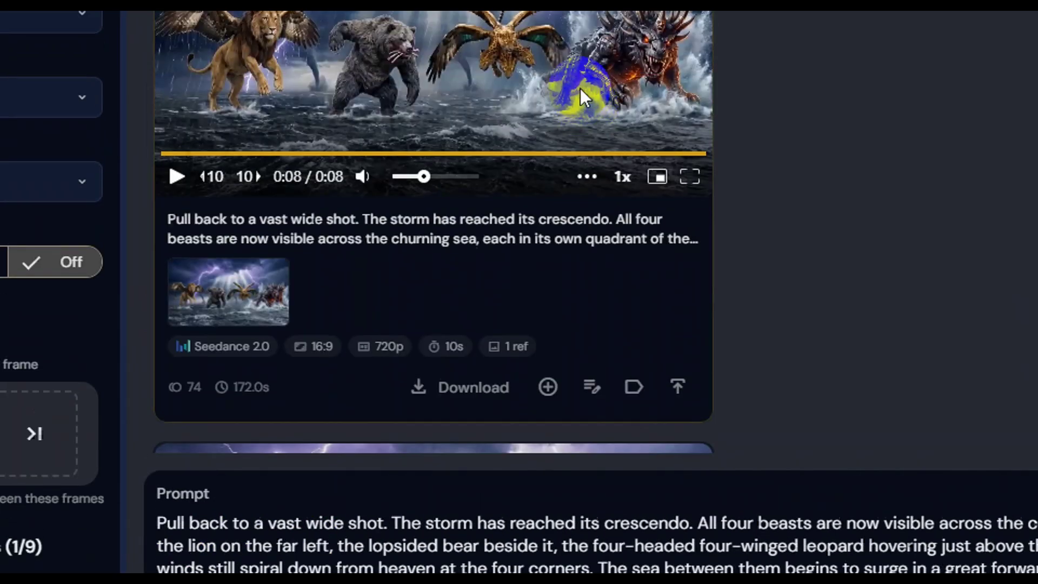
scroll(570, 78, up, 2)
click(347, 264)
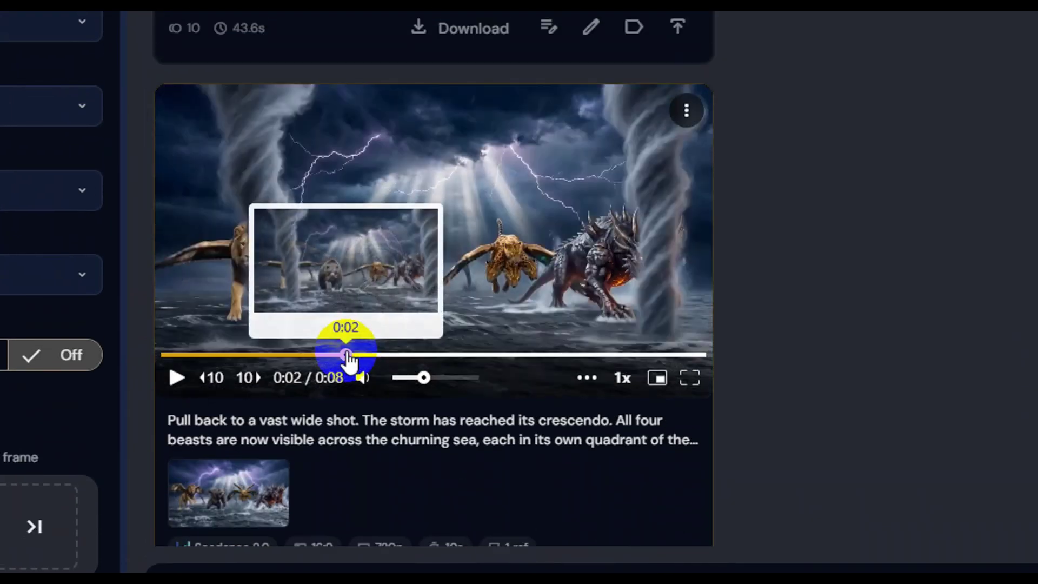
click(177, 378)
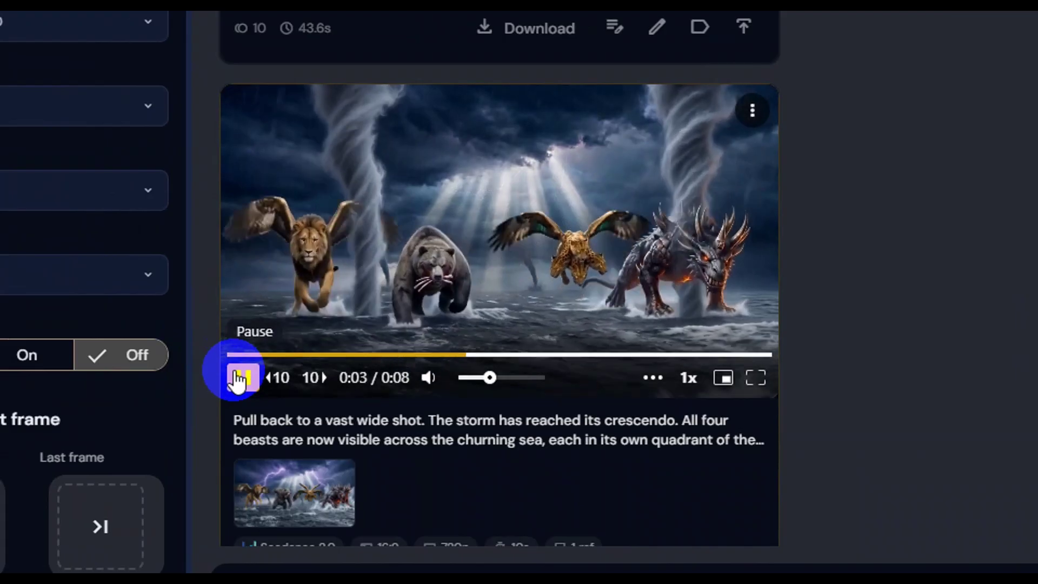
click(262, 407)
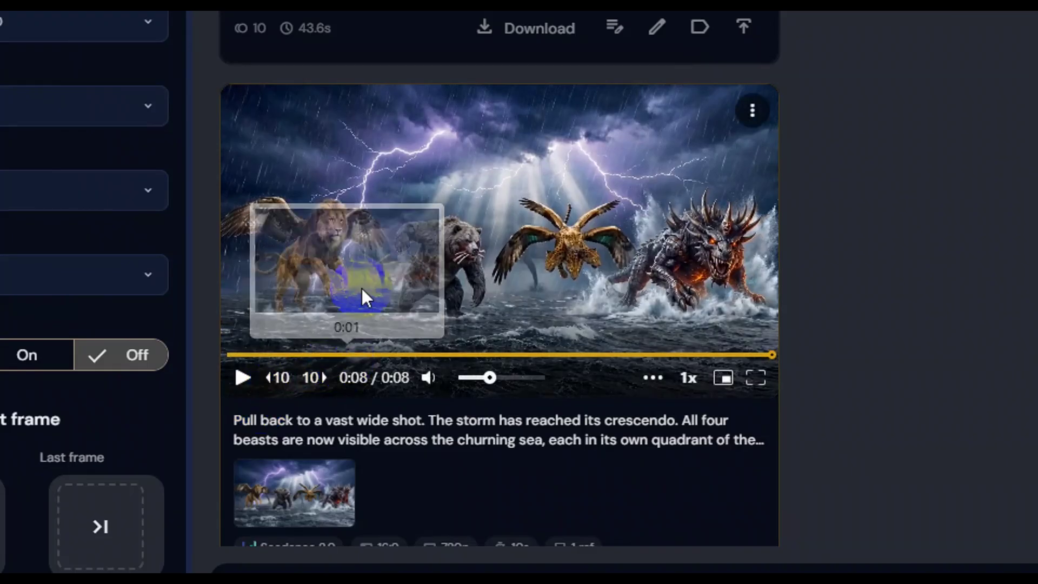
- Examine the source still's reference images and play the second generated four-beasts video to its end
scroll(378, 271, up, 5)
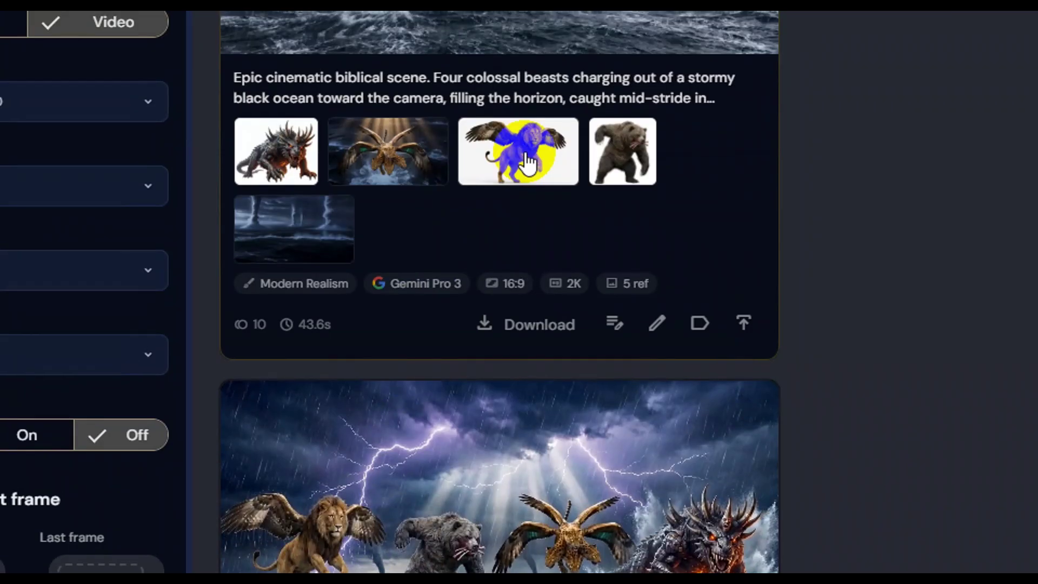
scroll(528, 159, up, 1)
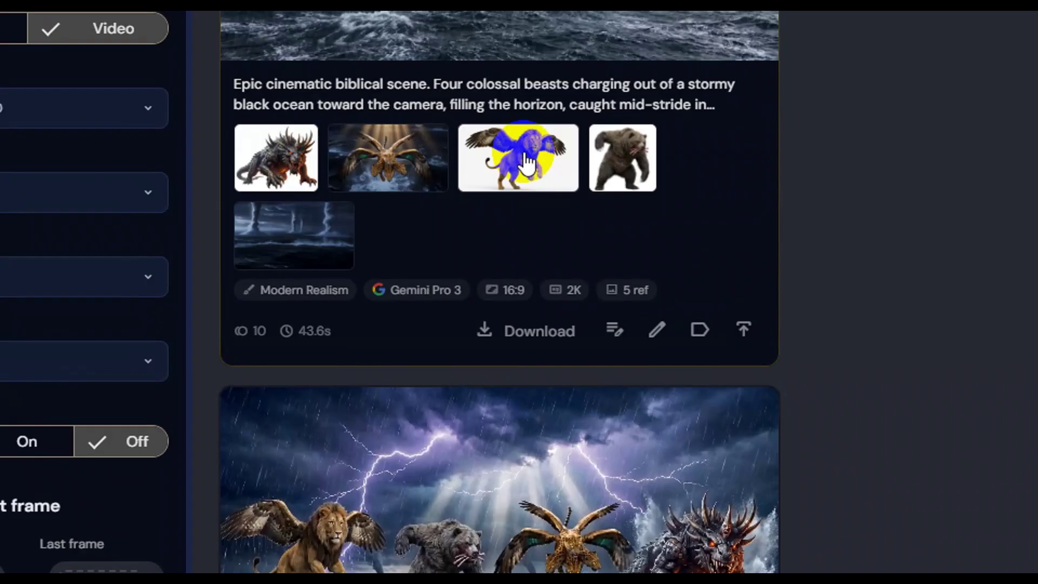
scroll(538, 444, down, 4)
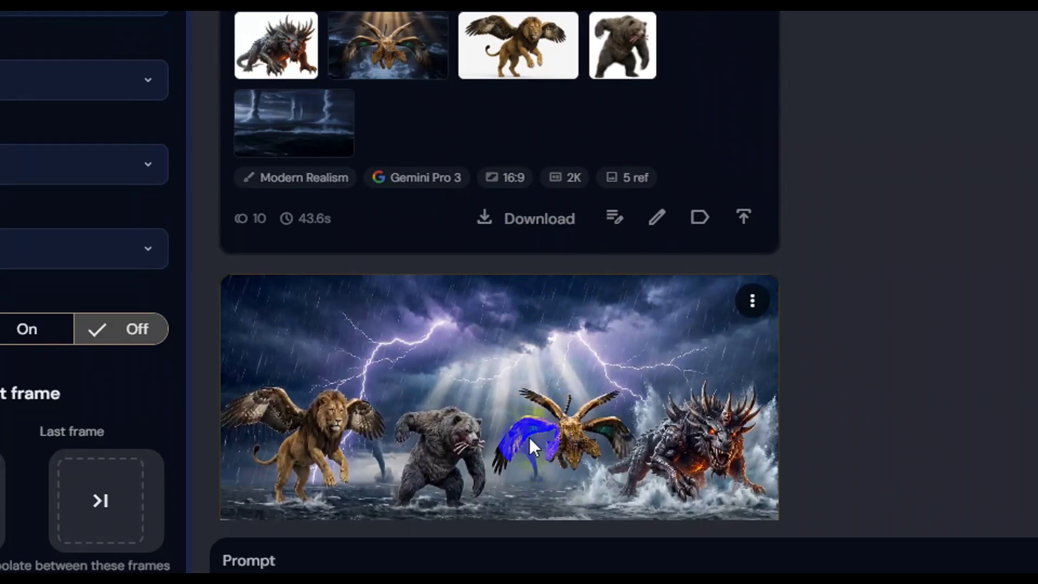
scroll(552, 298, down, 2)
scroll(559, 223, down, 2)
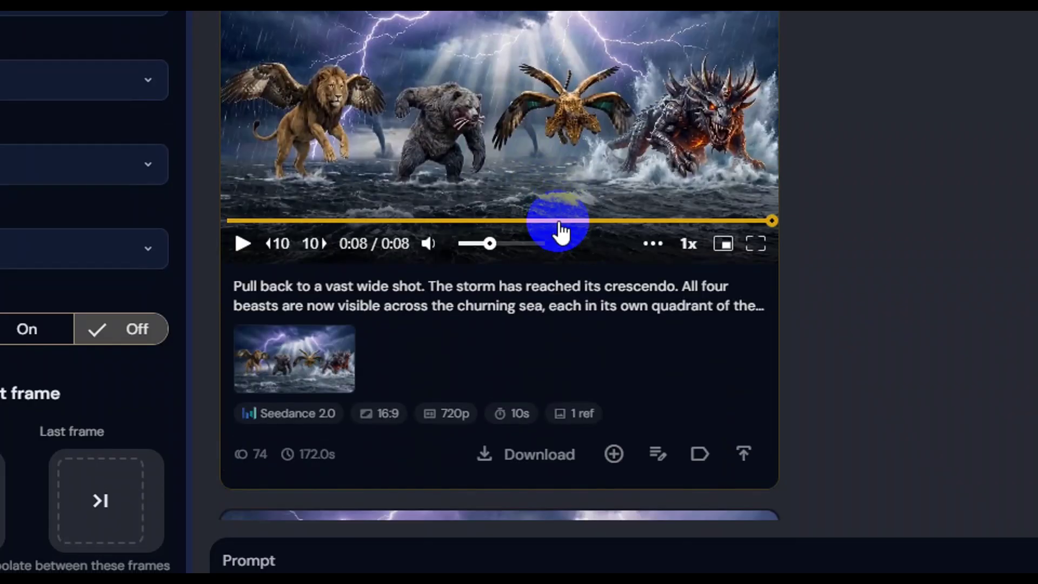
scroll(596, 243, down, 8)
click(504, 238)
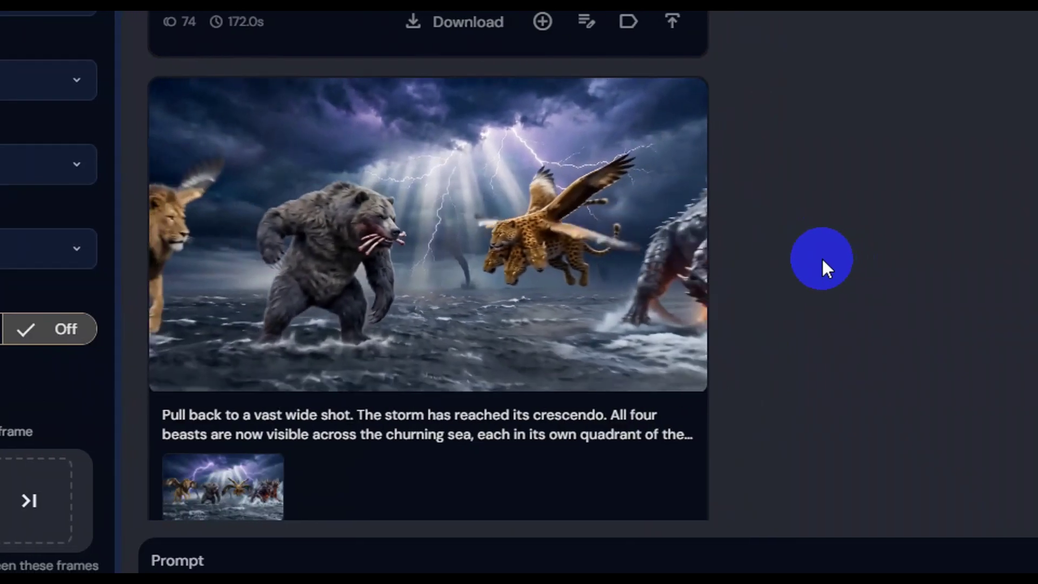
mouse_move(582, 274)
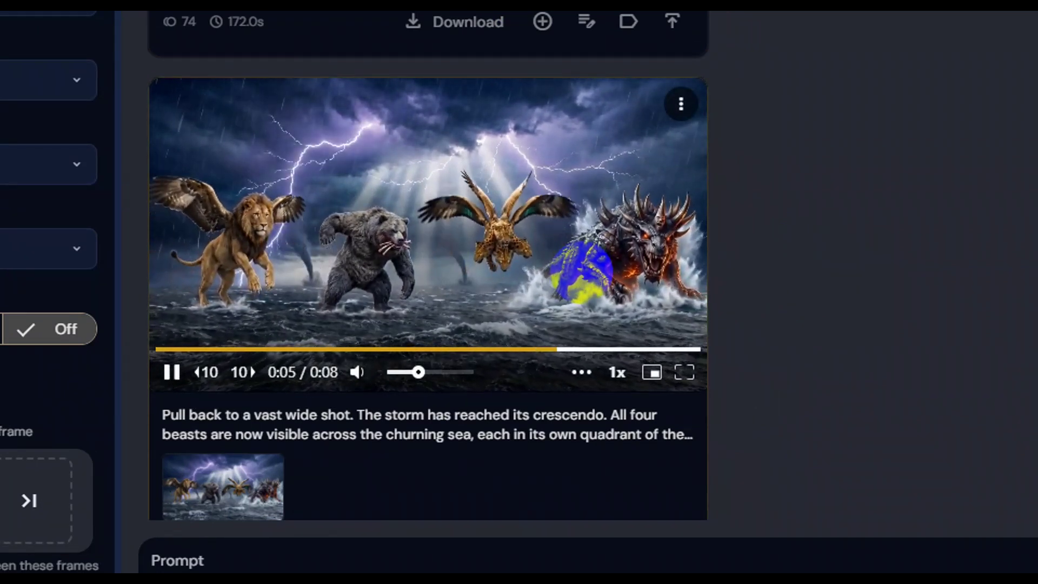
mouse_move(552, 312)
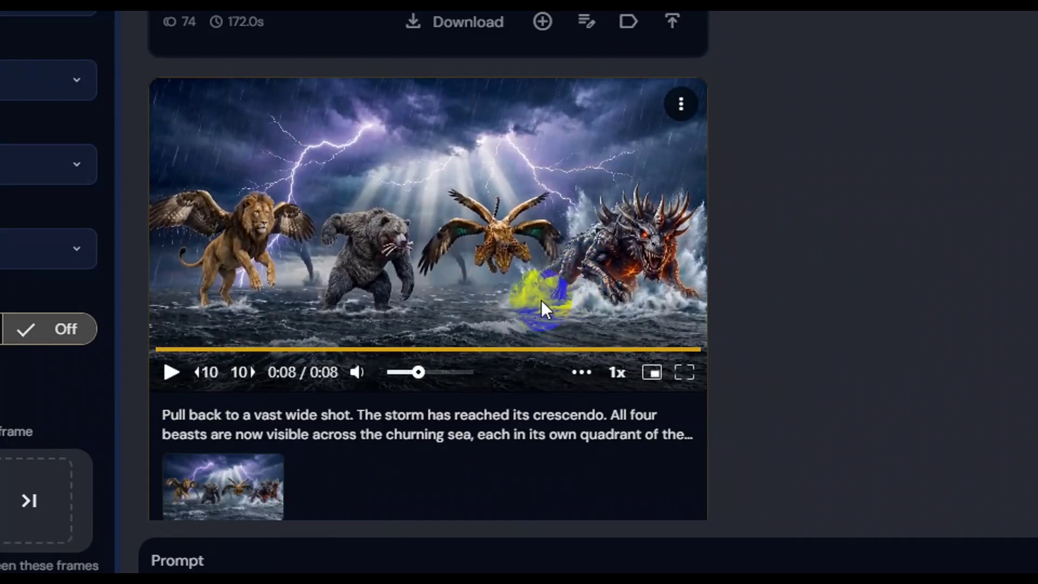
- Set the video duration to 15s and generate the "Pull back to a vast wide shot" clip from the single reference image
scroll(819, 422, down, 2)
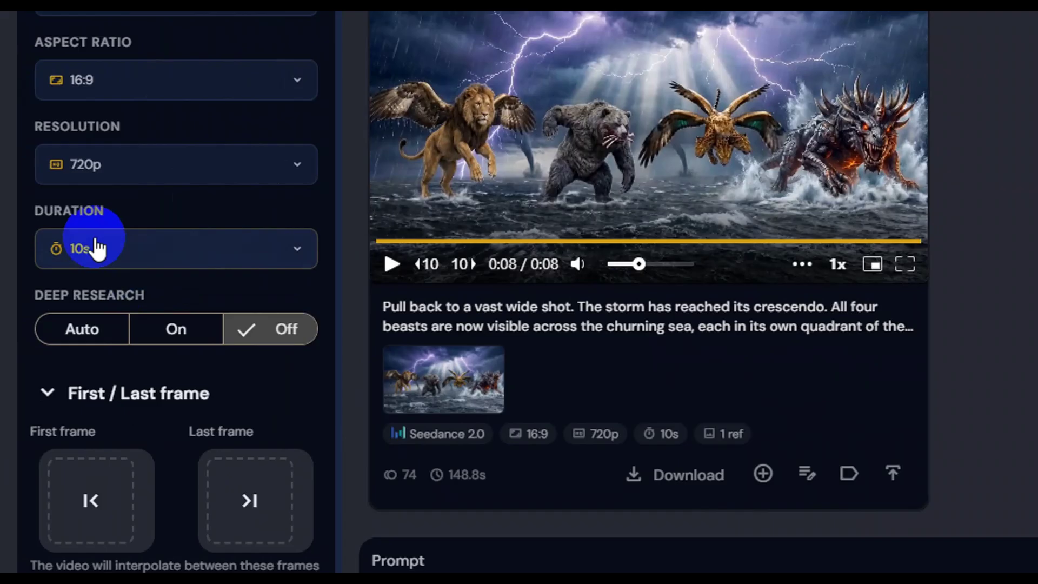
click(93, 254)
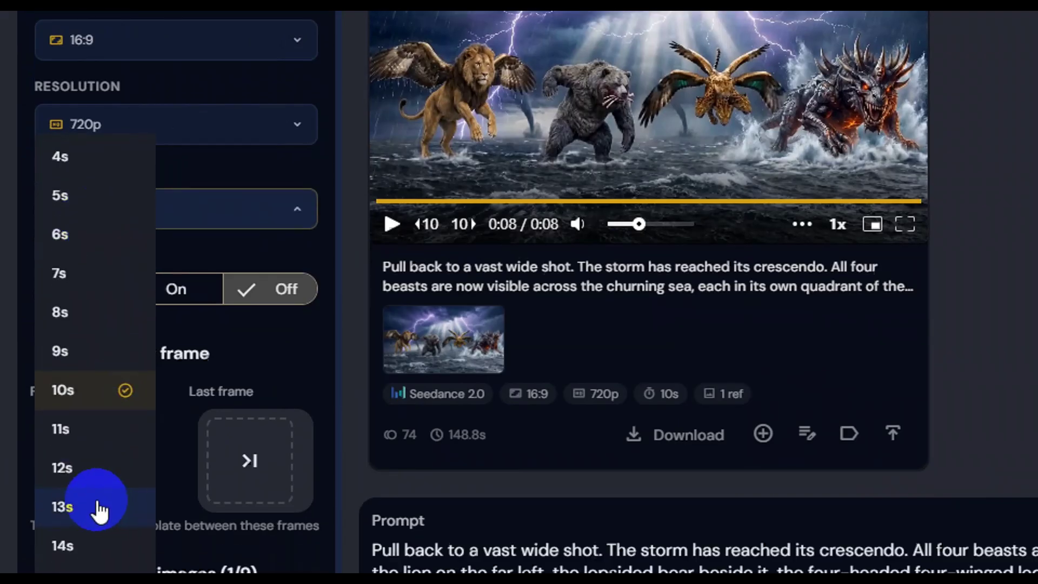
scroll(87, 503, down, 3)
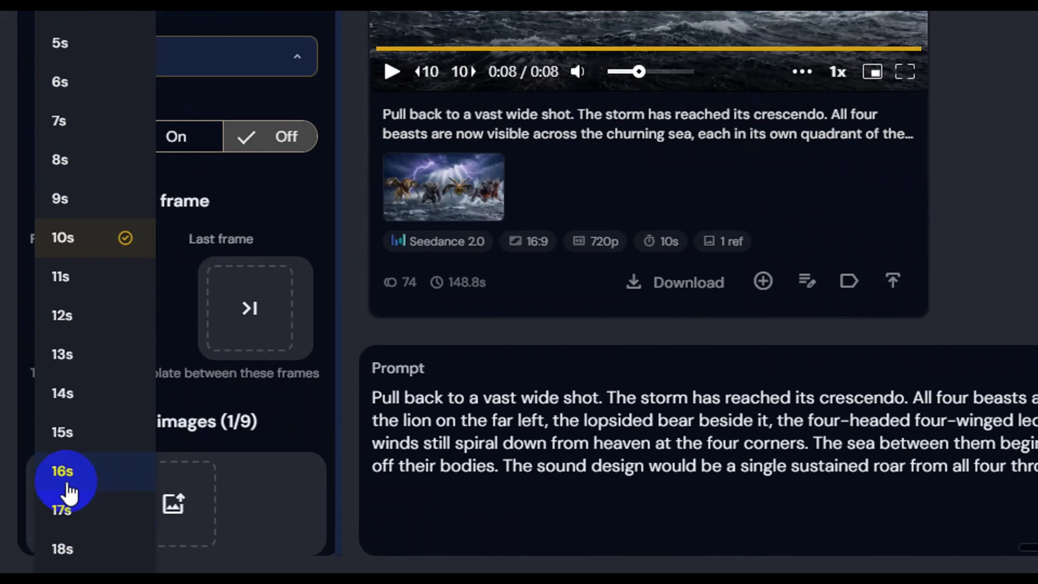
click(80, 439)
scroll(297, 92, up, 2)
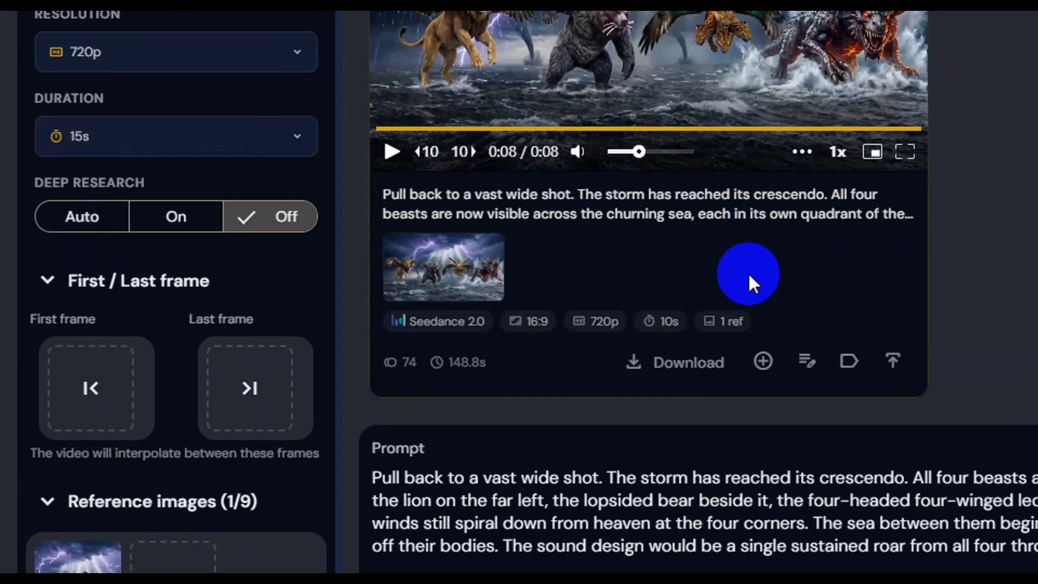
click(1006, 520)
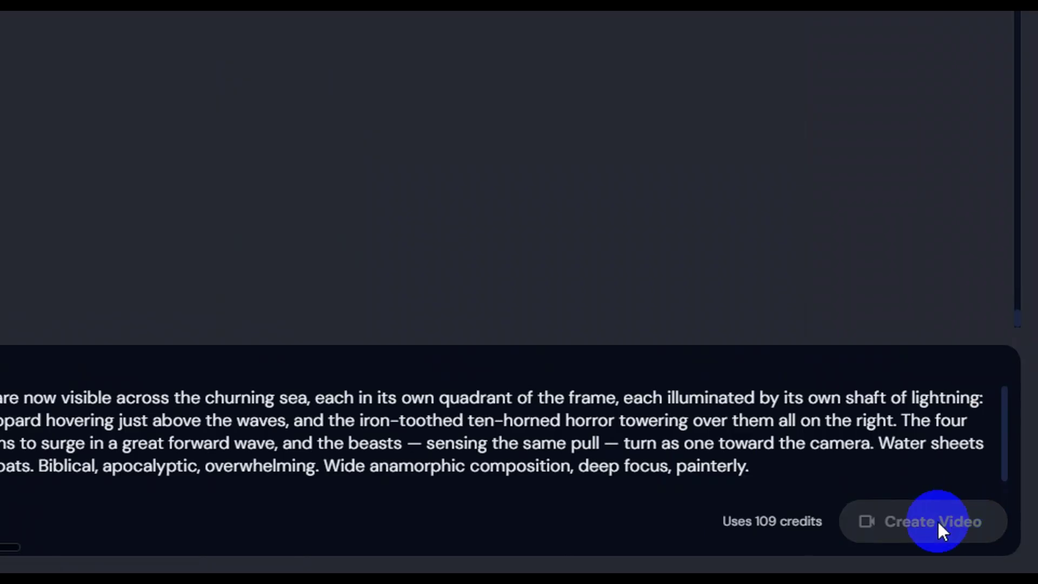
click(928, 520)
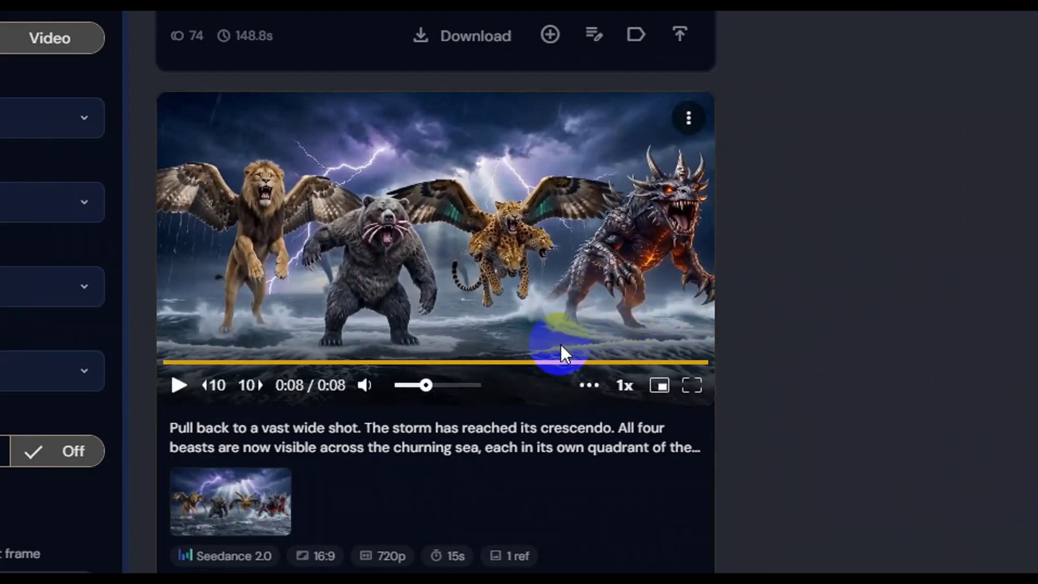
- Play the two 15s "Pull back to a vast wide shot" videos, replaying the first from its start to check the beasts' motion
click(214, 362)
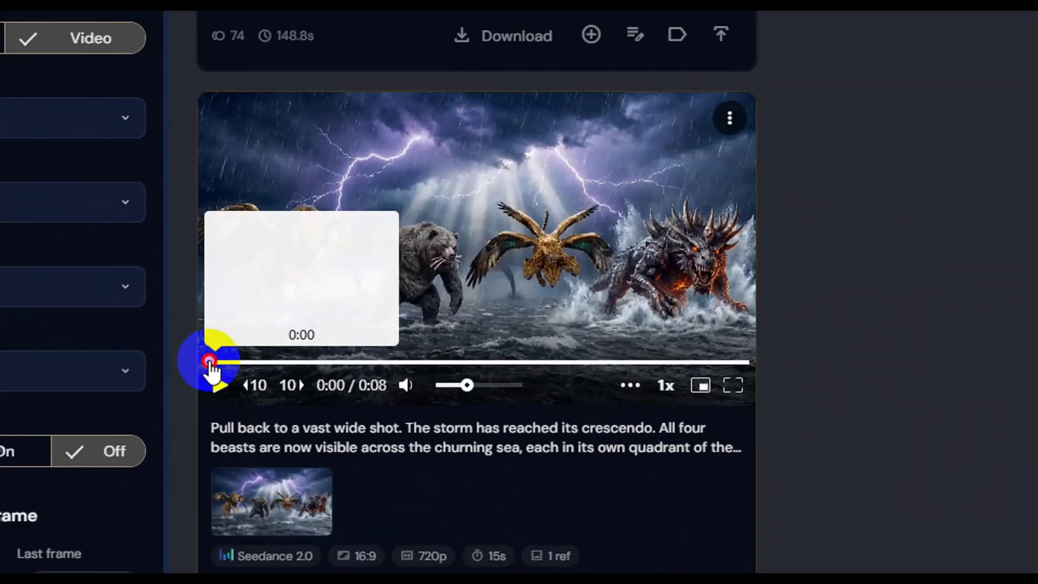
click(242, 385)
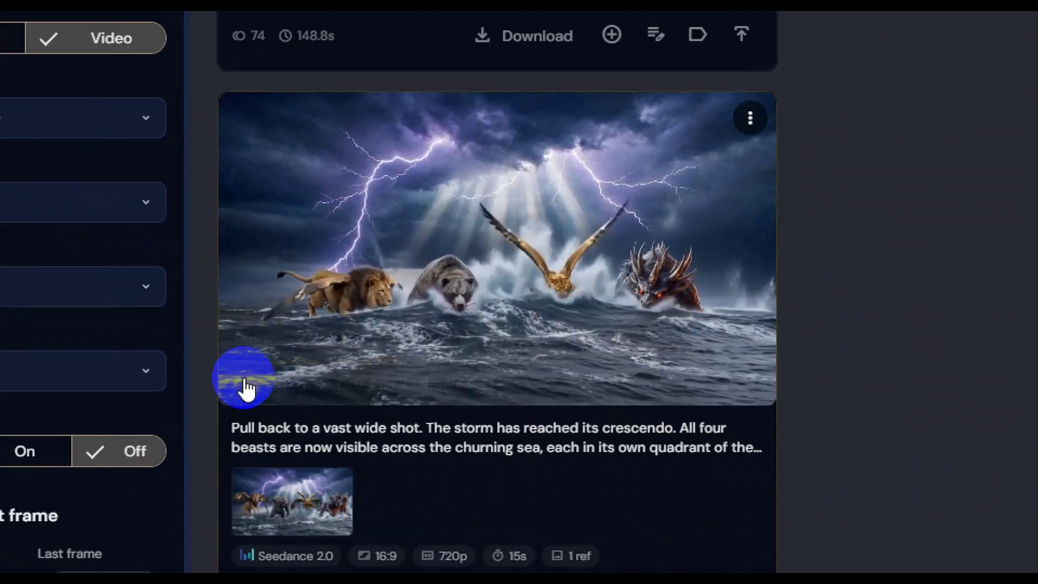
click(242, 385)
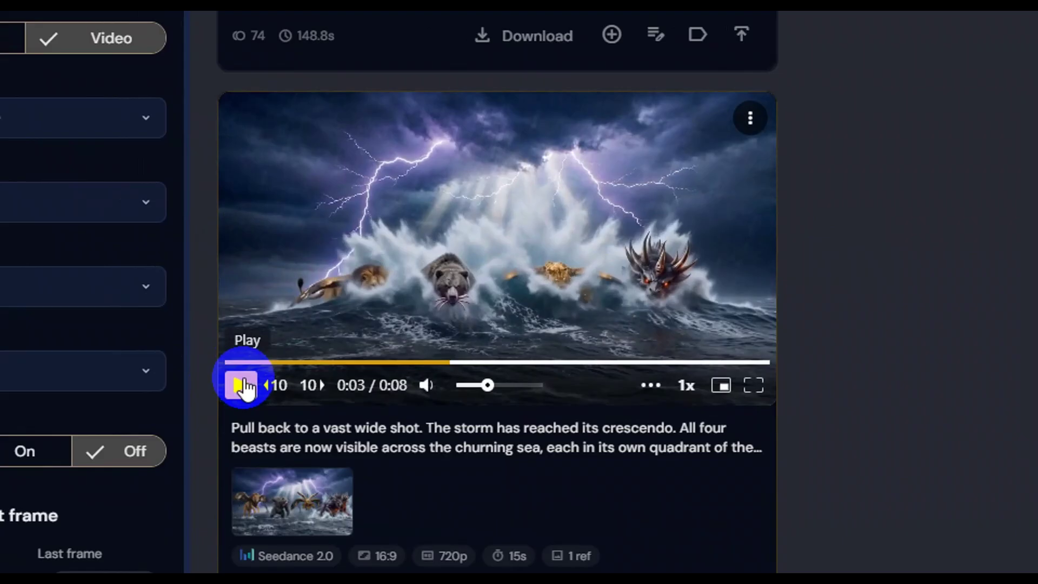
click(241, 385)
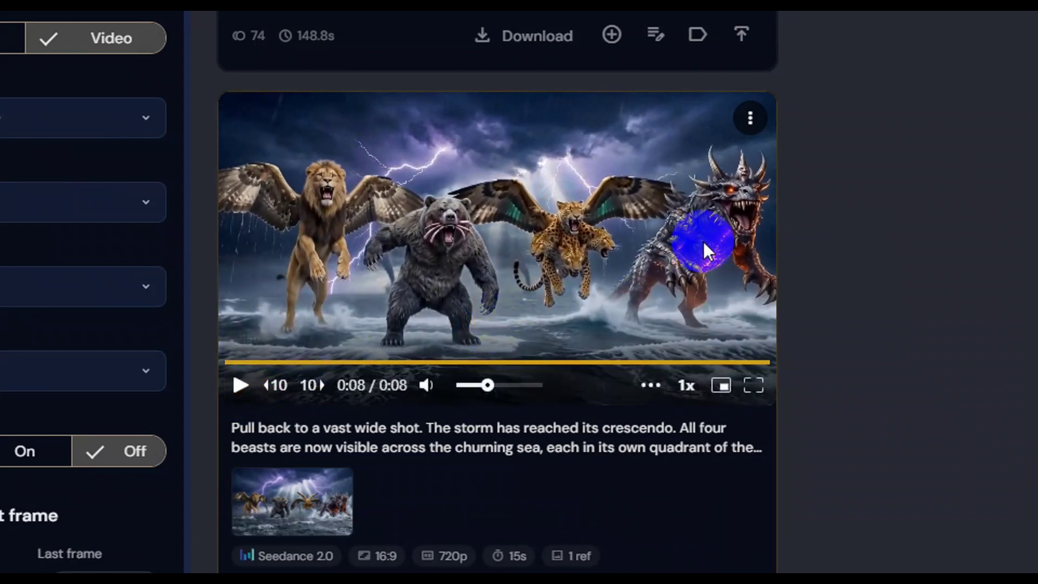
scroll(703, 243, down, 10)
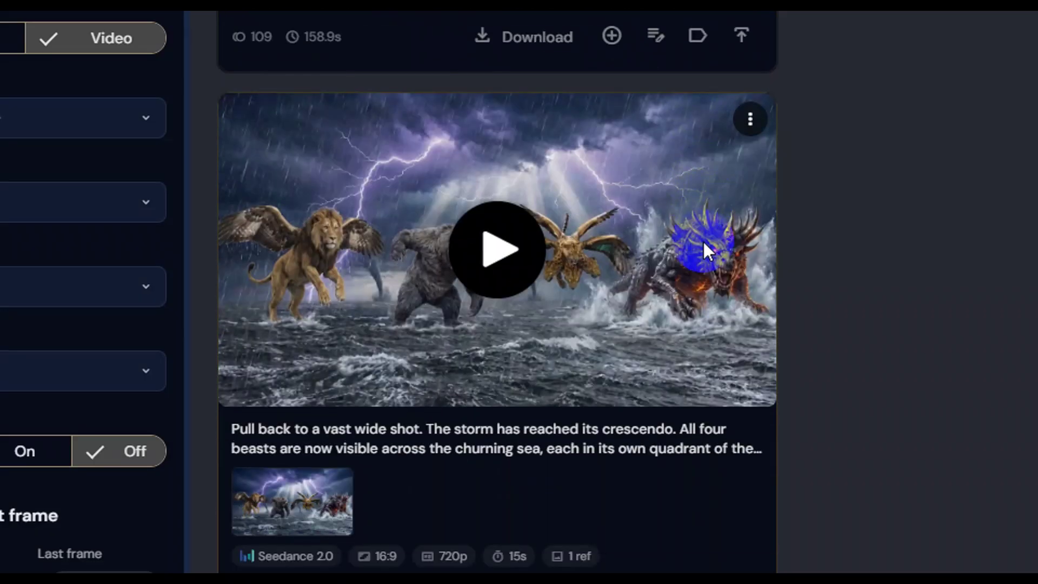
click(490, 262)
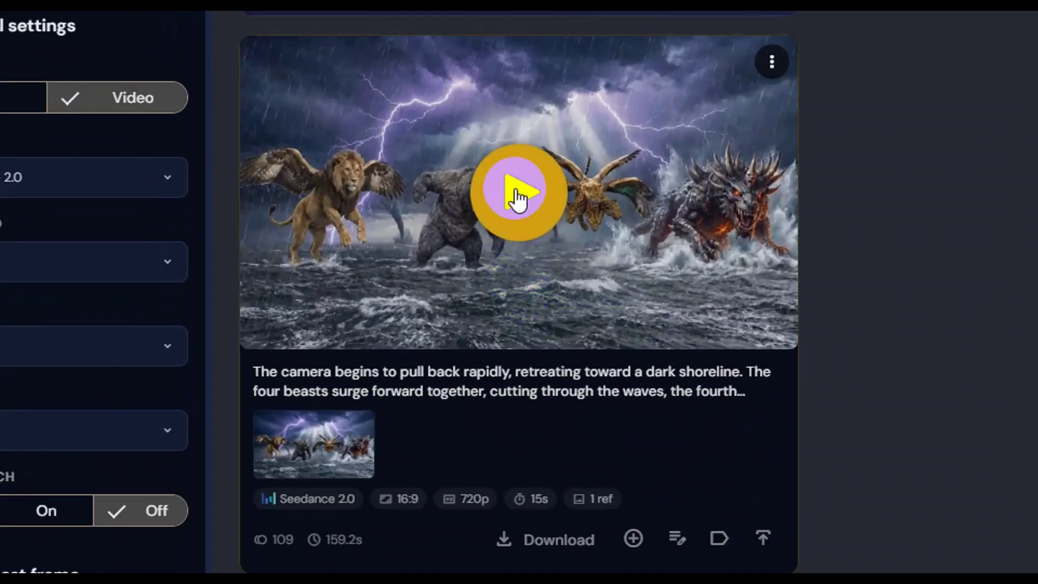
- Play and compare the two generated videos whose prompt begins "The camera begins to pull back rapidly, retreating toward a dark shoreline"
click(515, 195)
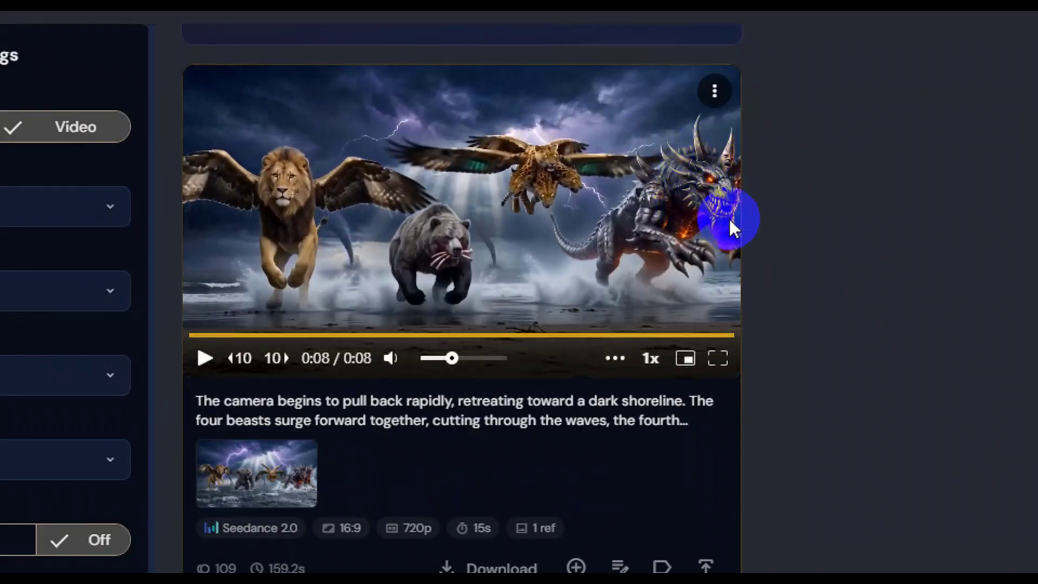
click(204, 358)
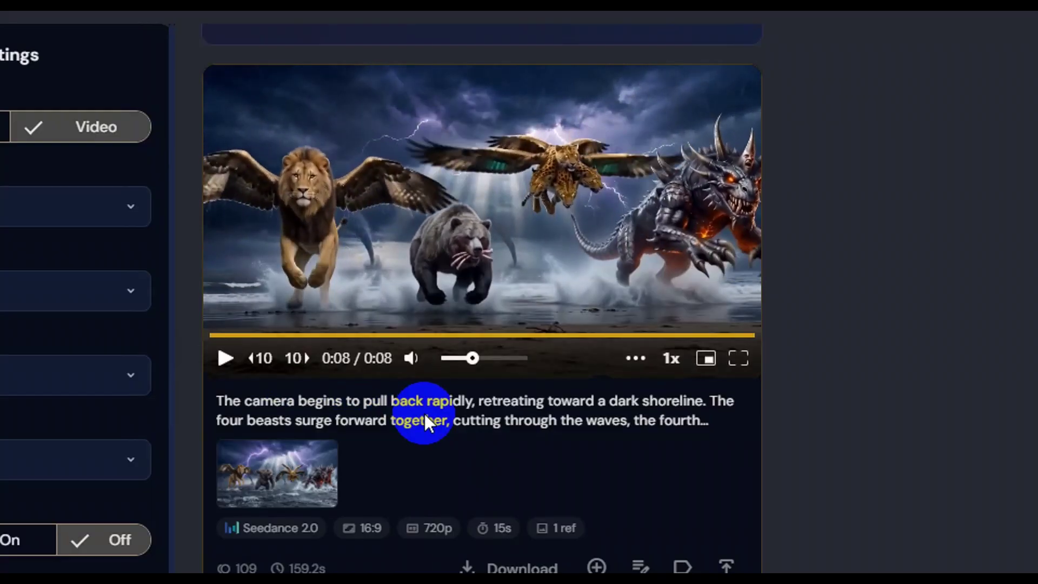
scroll(424, 414, down, 10)
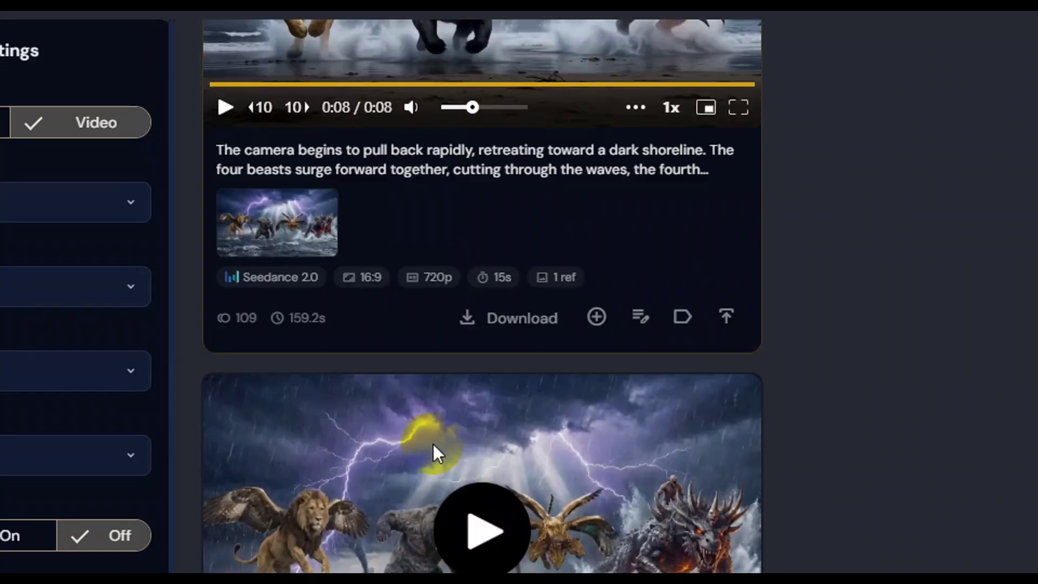
click(467, 229)
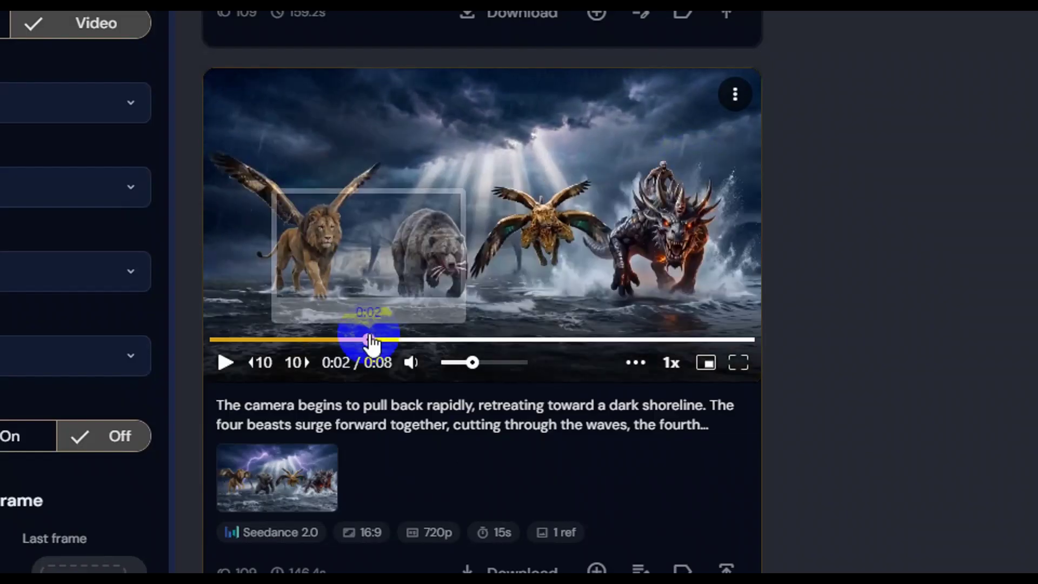
click(217, 340)
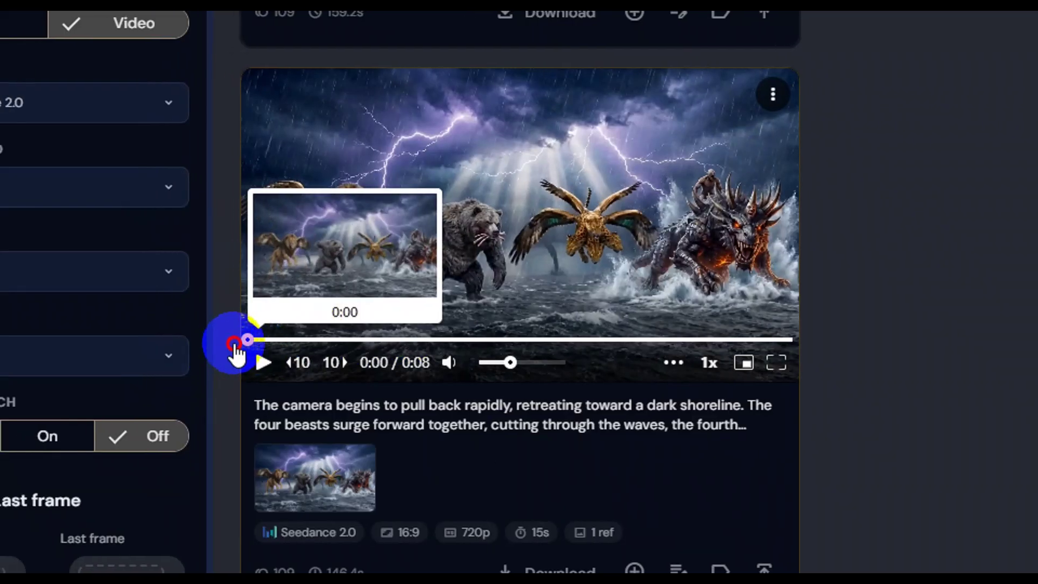
click(510, 299)
scroll(613, 404, up, 10)
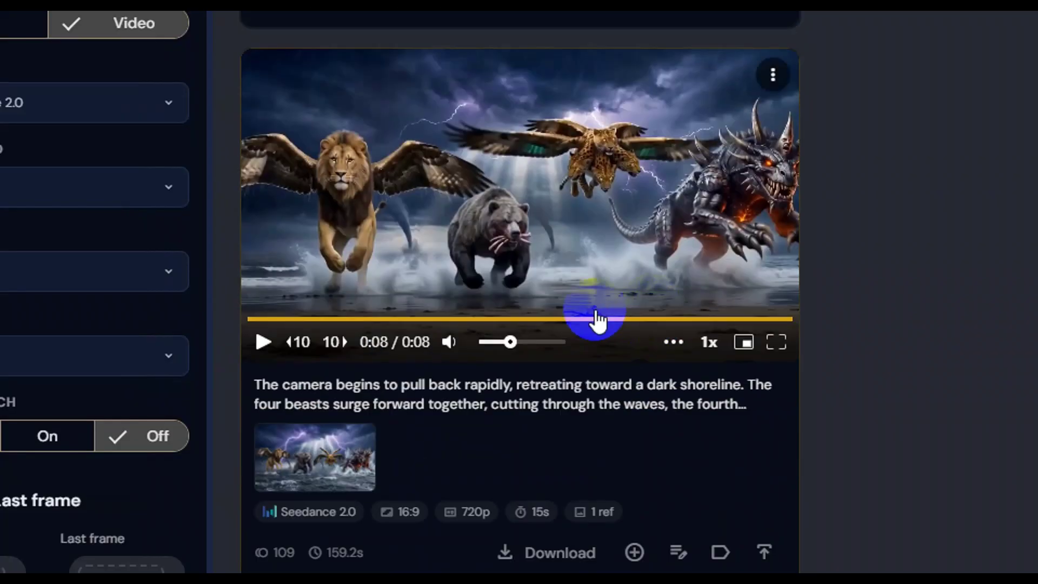
click(372, 319)
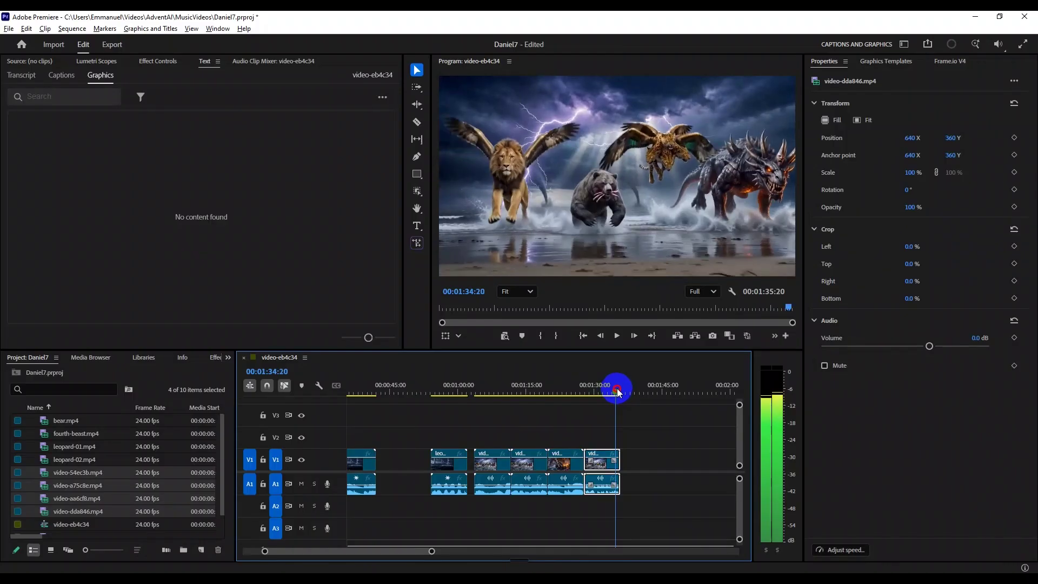
- In Premiere, find the frame at 00:01:33:04 in the last beach clip and export it as a PNG named beach
drag(619, 392, 609, 397)
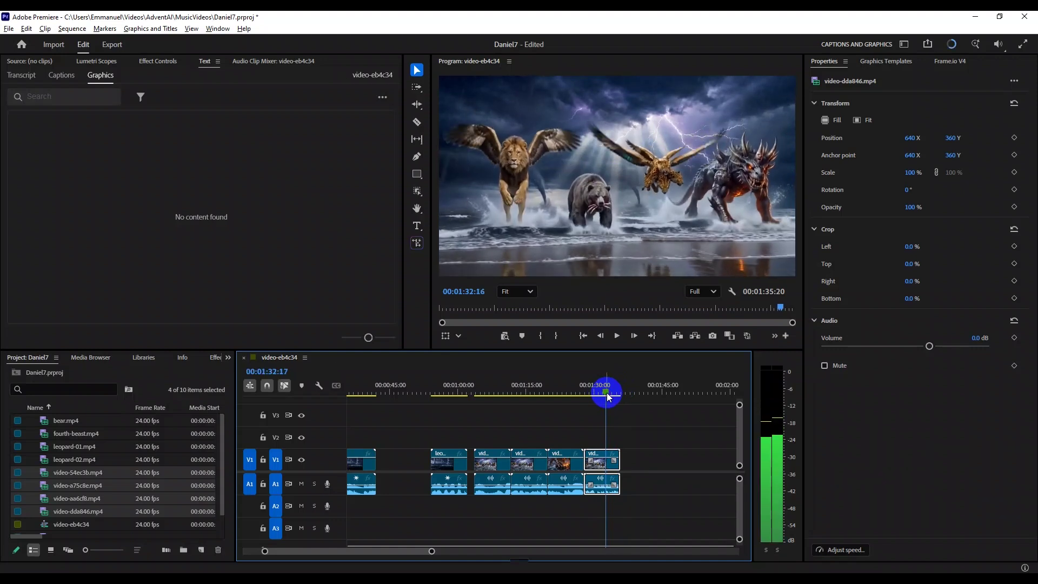
key(space)
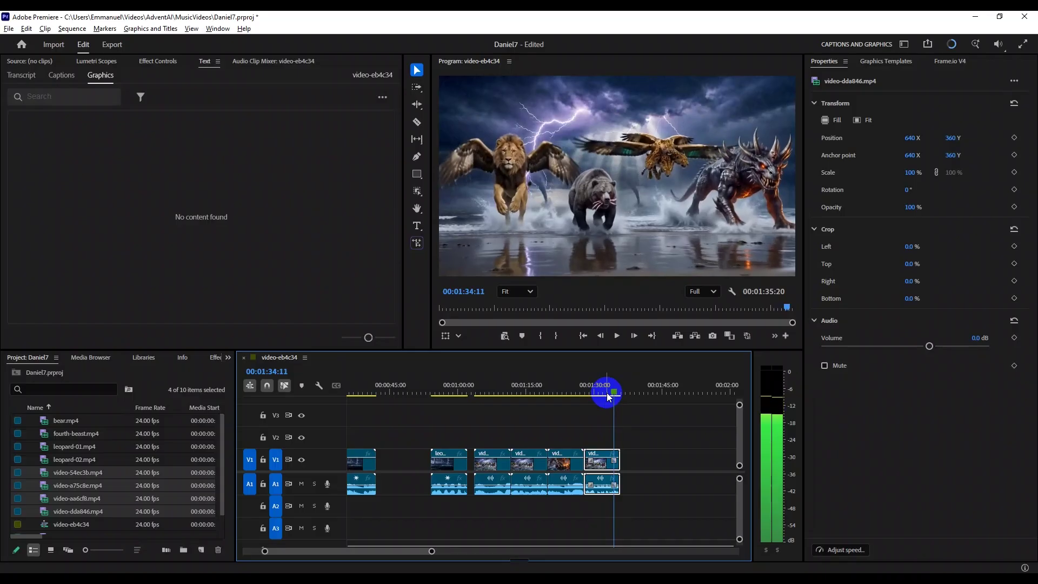
click(608, 396)
drag(608, 396, 608, 396)
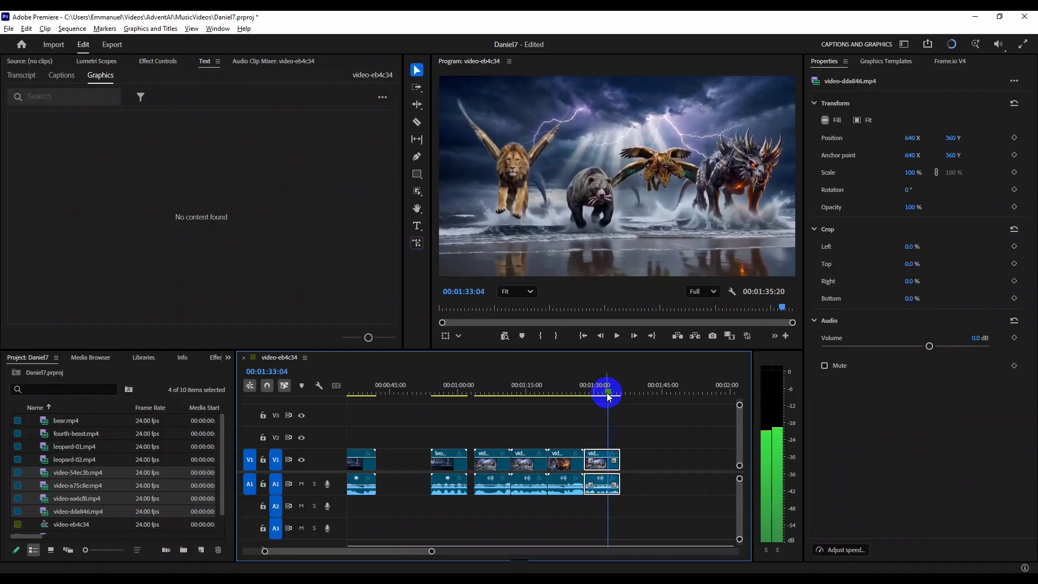
click(667, 154)
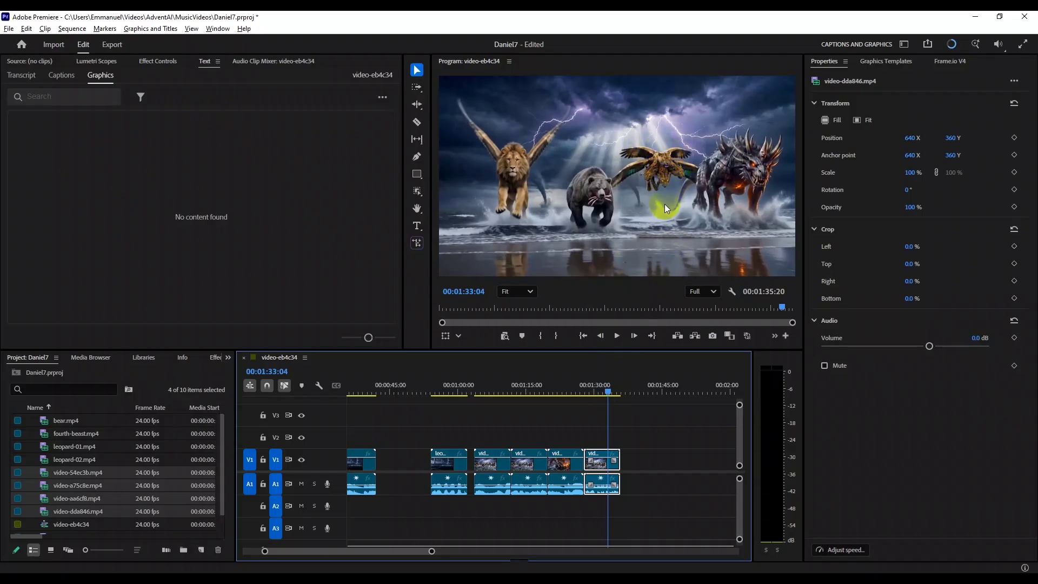
click(713, 336)
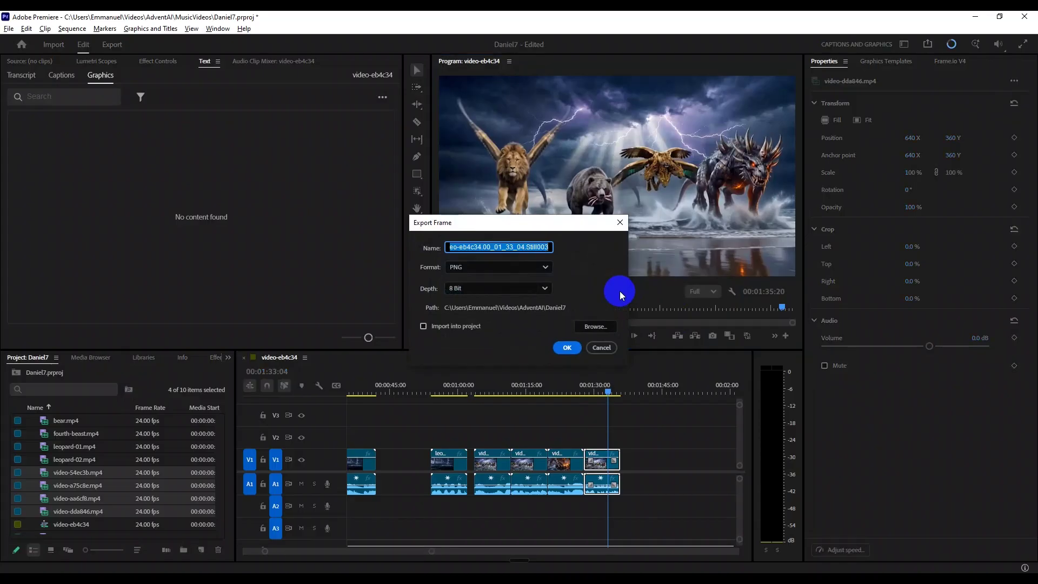
text(beach)
key(Return)
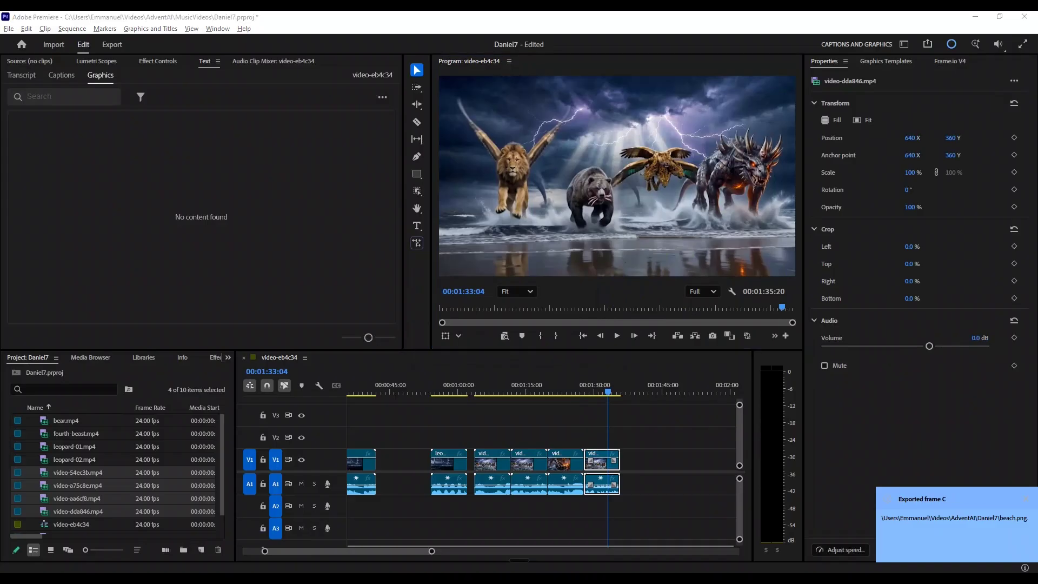
- Switch to Bible World in the browser and add the exported beach.png still as the video's first frame
key(super+Tab)
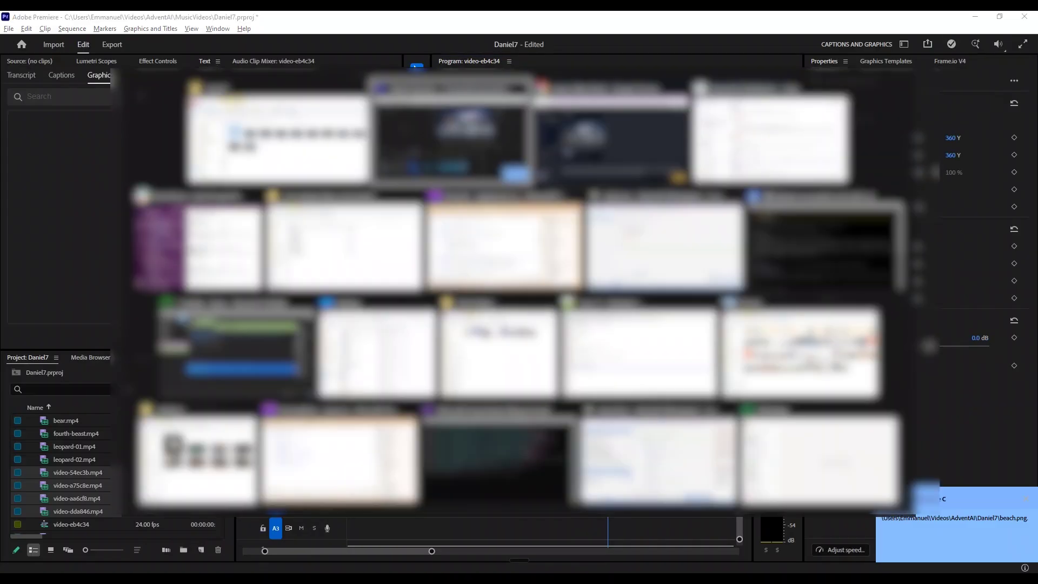
key(Return)
drag(221, 380, 46, 441)
click(371, 265)
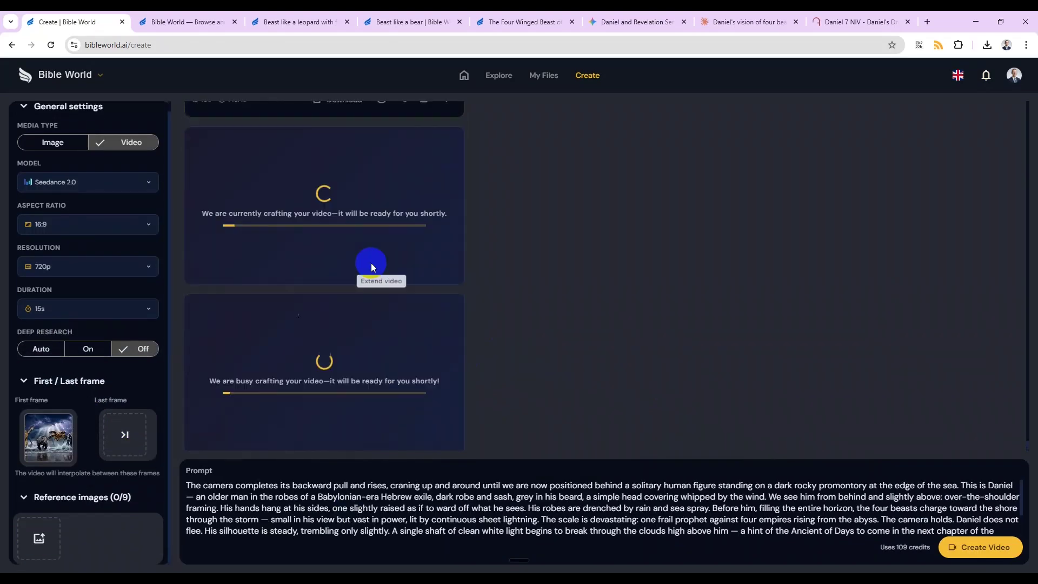
- Open suno.com in a new browser tab and sign in with the Google account
key(ctrl+t)
text(suno.com)
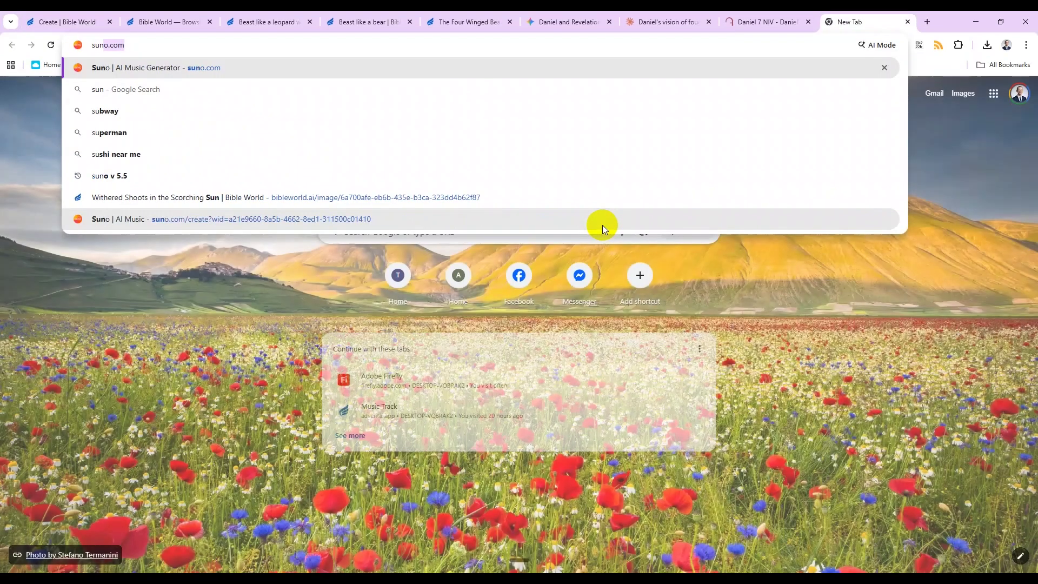
key(Return)
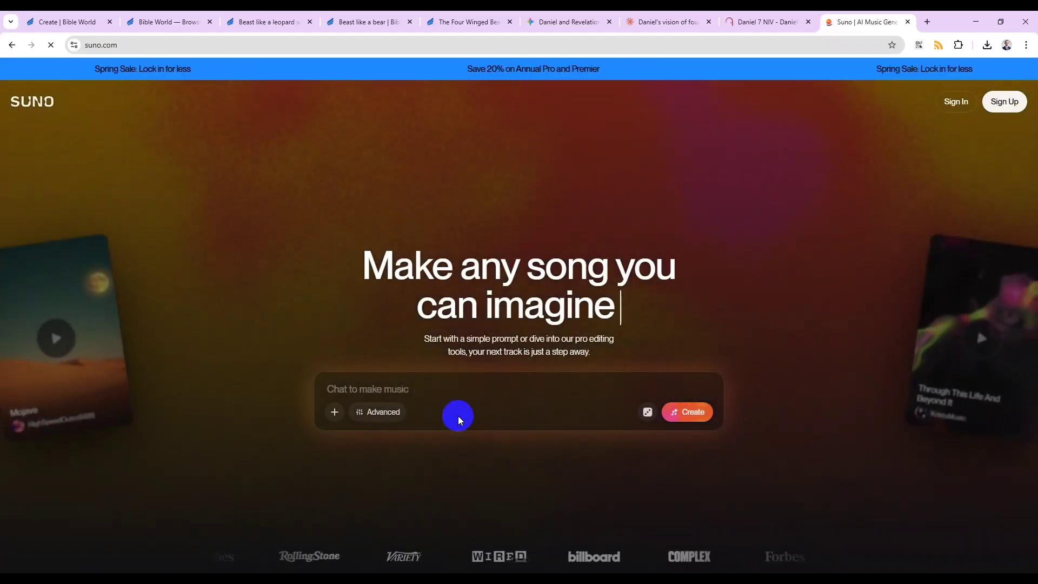
click(957, 101)
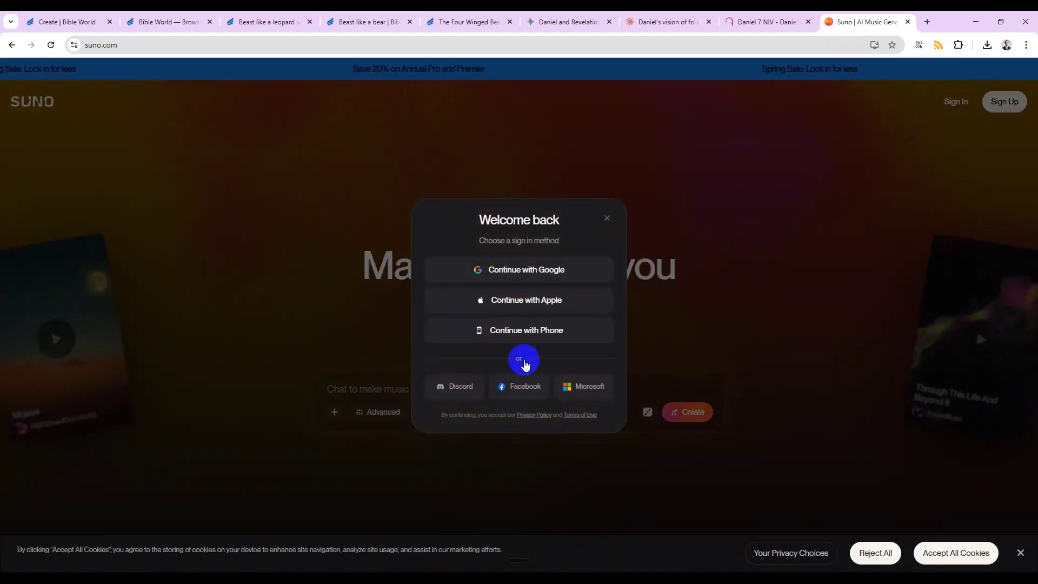
click(514, 268)
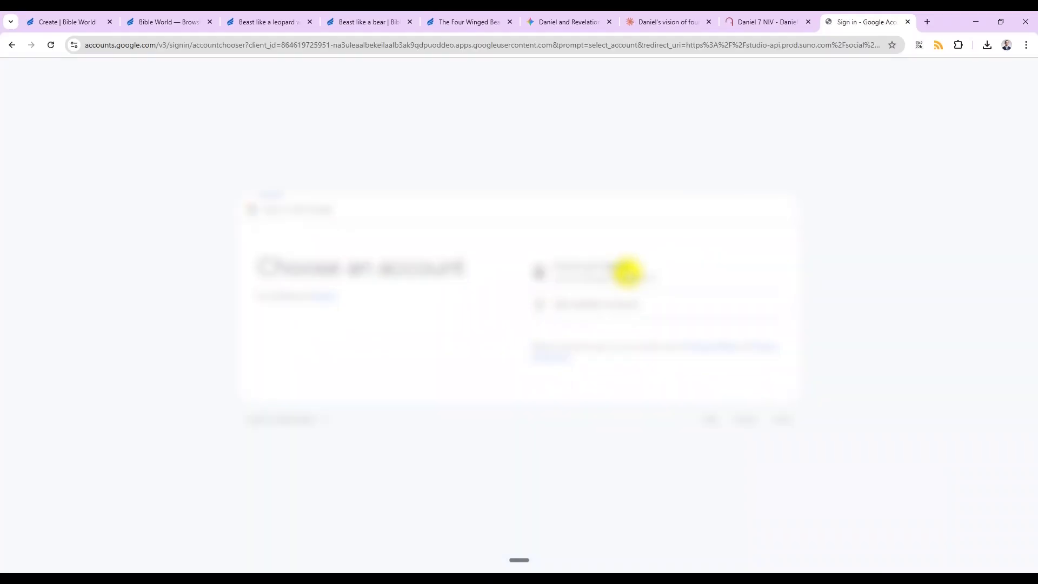
click(635, 272)
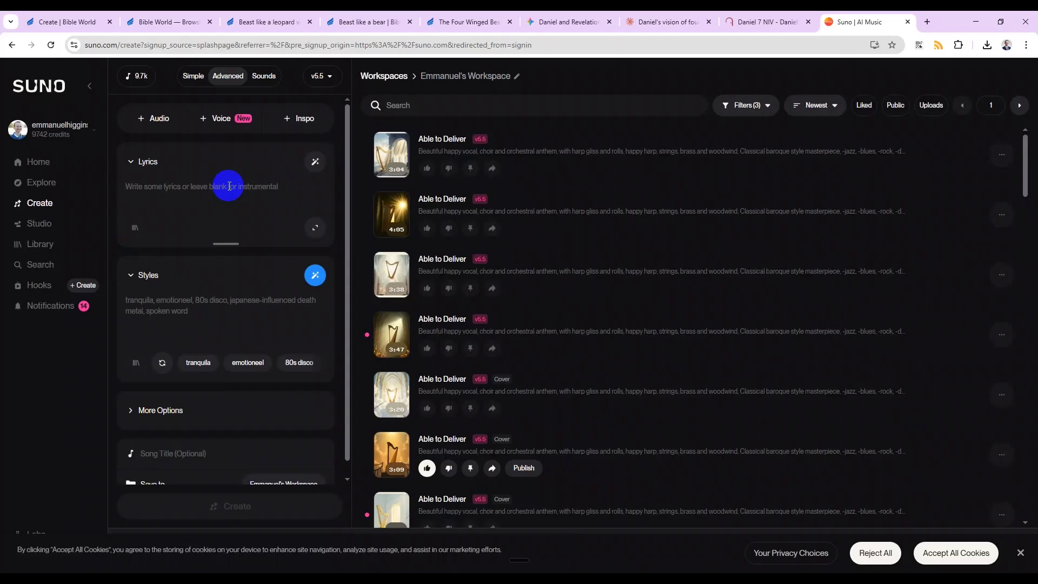
- Switch to the open Bible Gateway page and copy Daniel 7 verses 2 to 7 from the New International Version
click(655, 23)
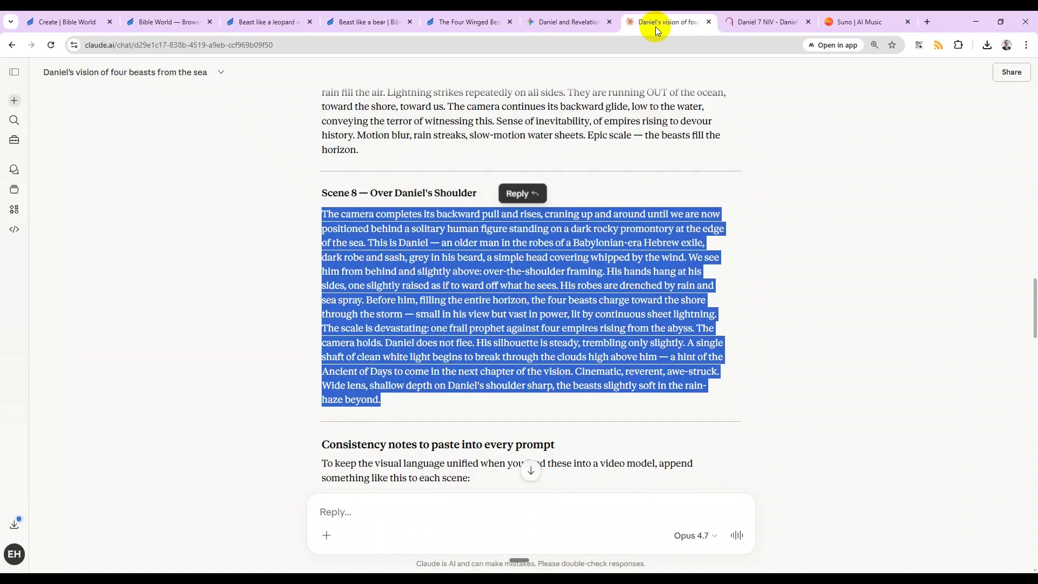
click(787, 15)
scroll(540, 286, down, 2)
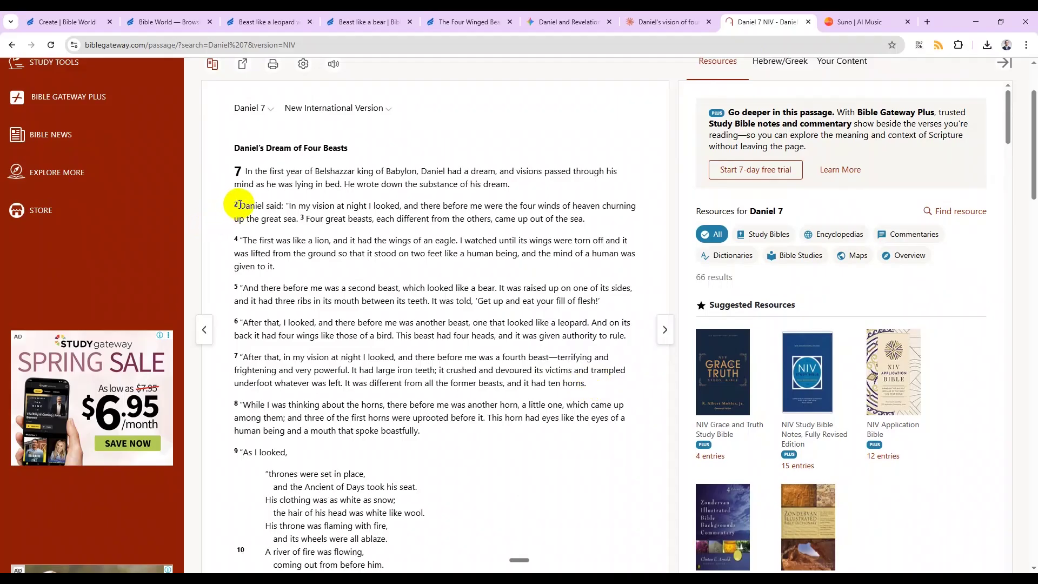
drag(233, 204, 589, 384)
key(ctrl+c)
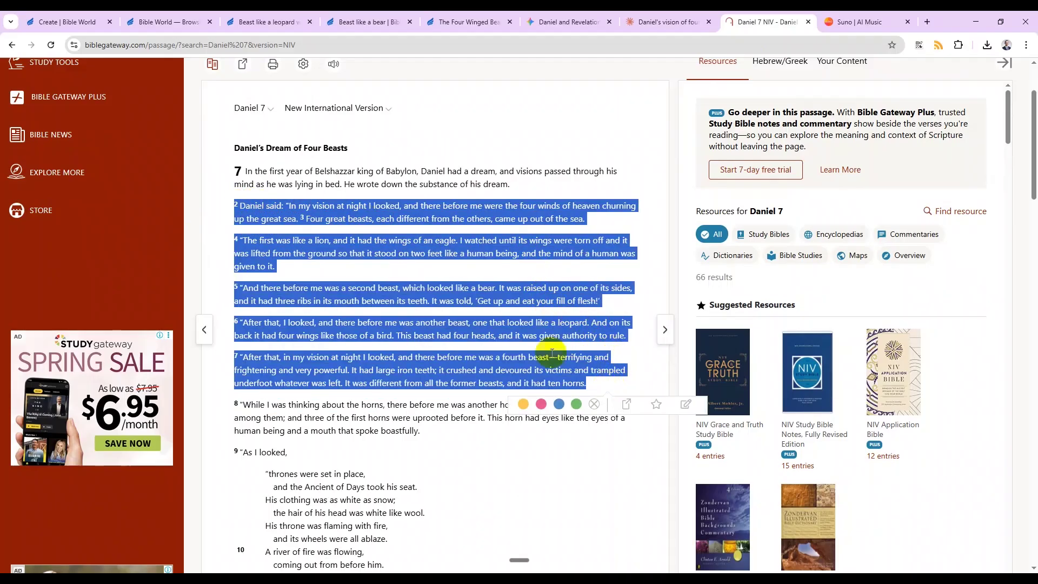
- Send the copied verses to the Claude chat, asking for short, condensed, poetic song lyrics lasting about one minute in a couple of stanzas
right_click(449, 250)
key(Escape)
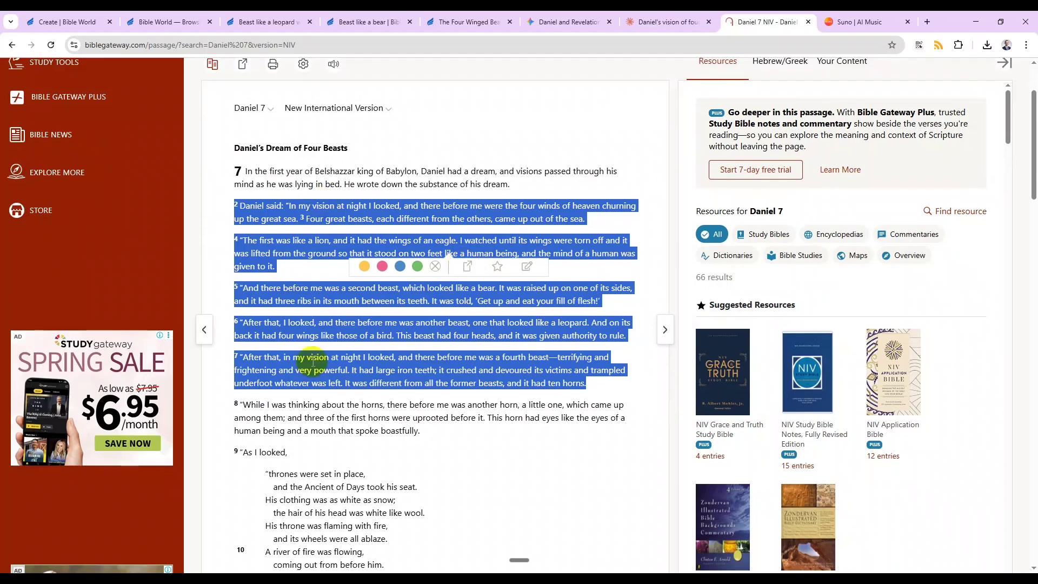
click(668, 20)
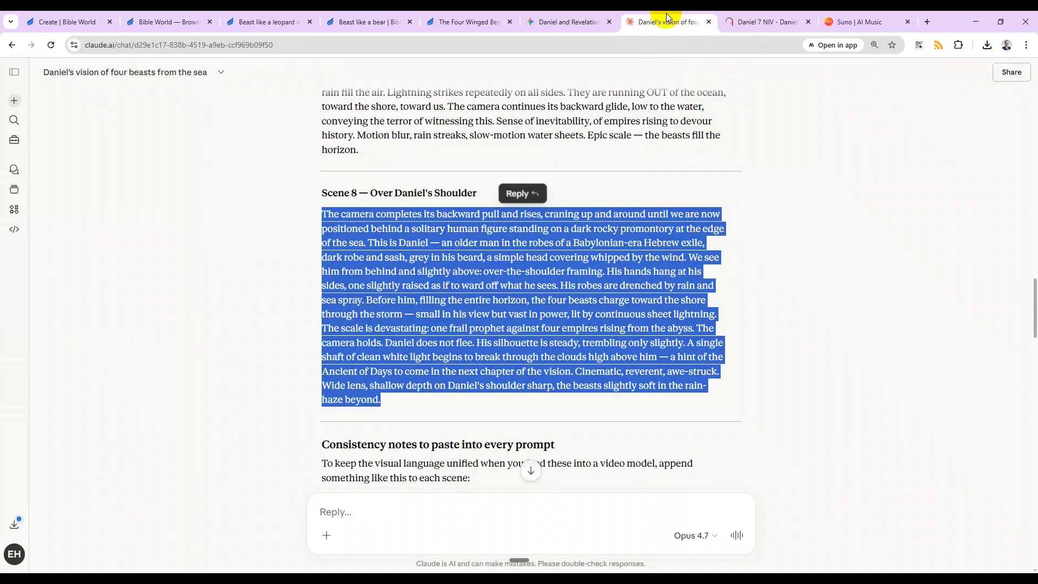
click(378, 512)
key(ctrl+v)
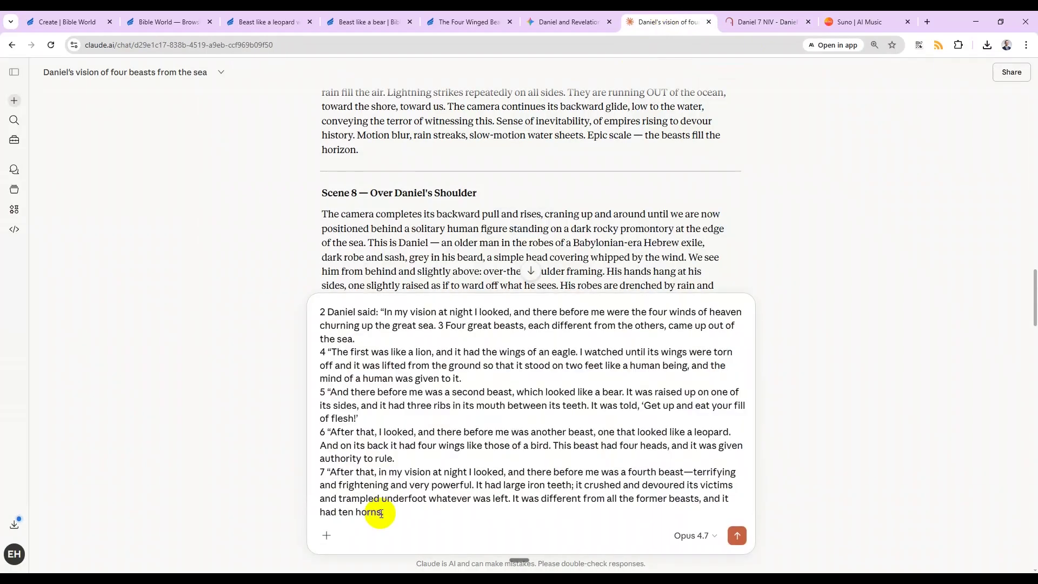
key(shift+Return)
key(shift+Return)
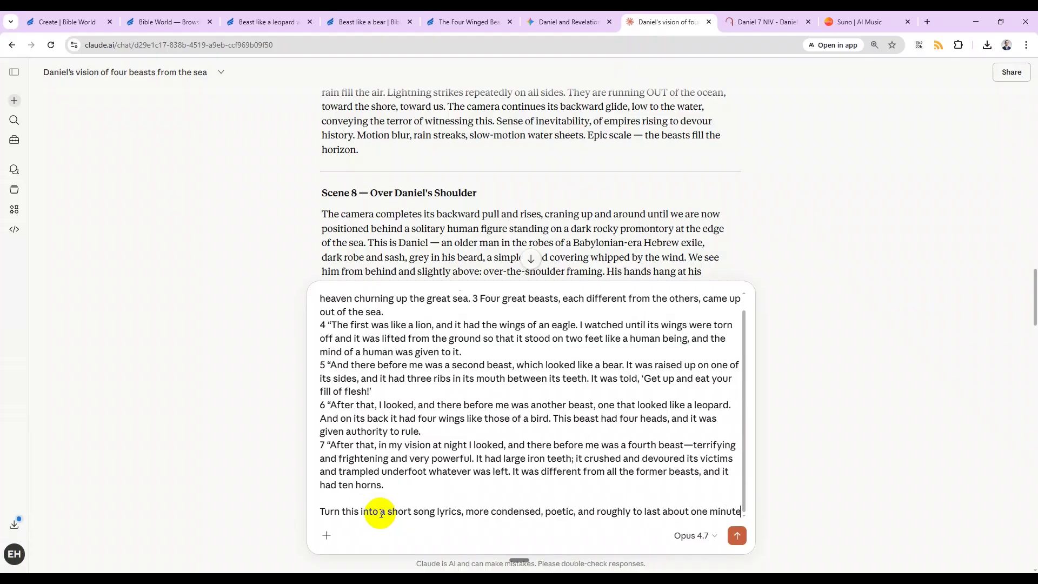
text(,)
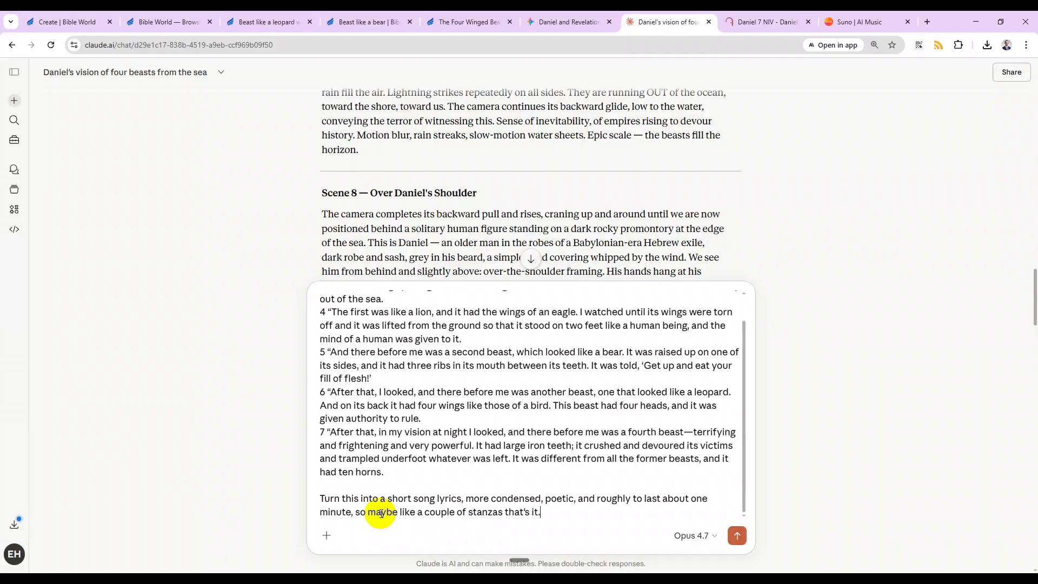
key(Return)
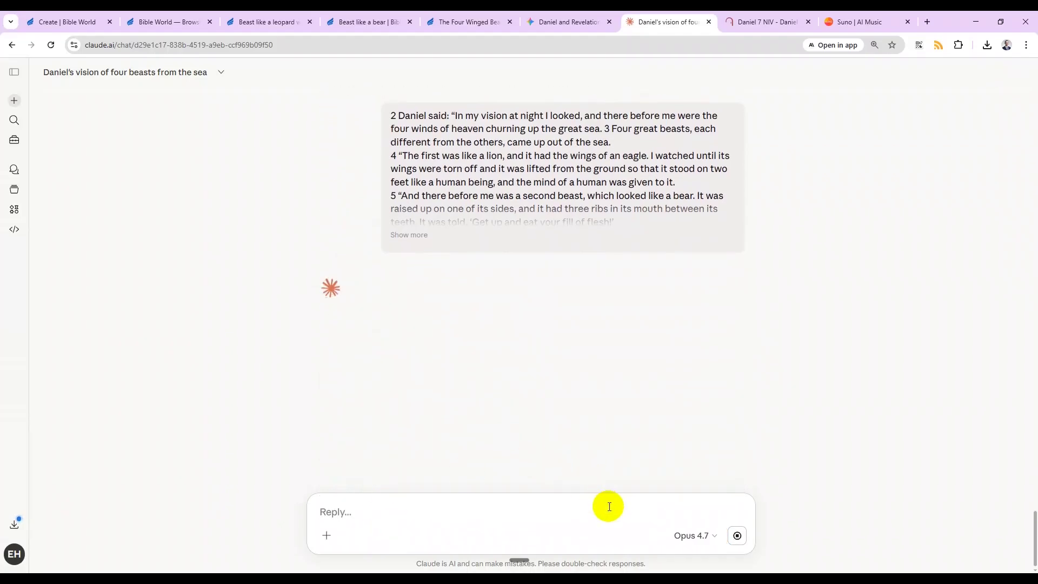
click(696, 535)
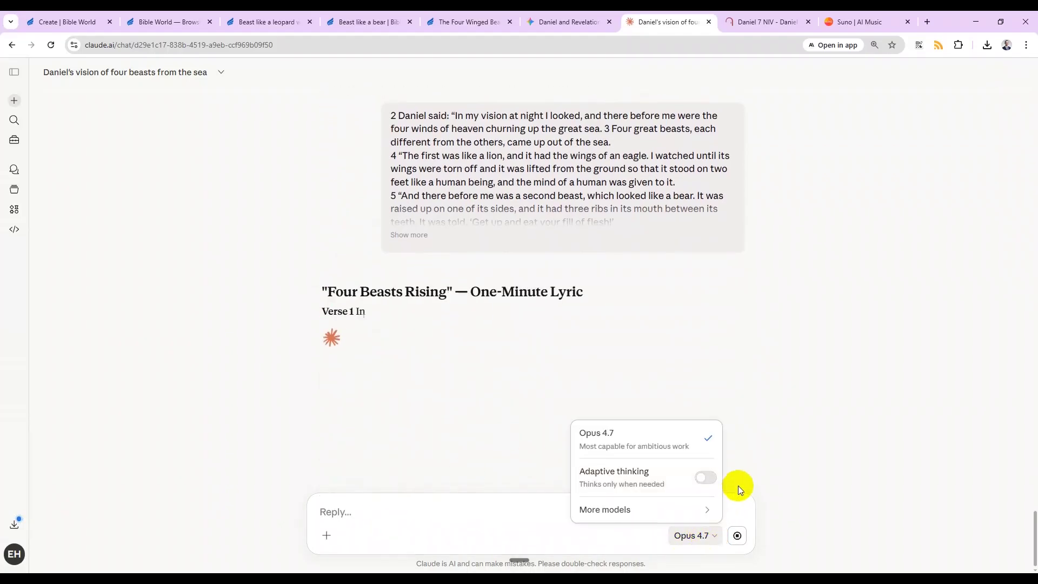
click(754, 457)
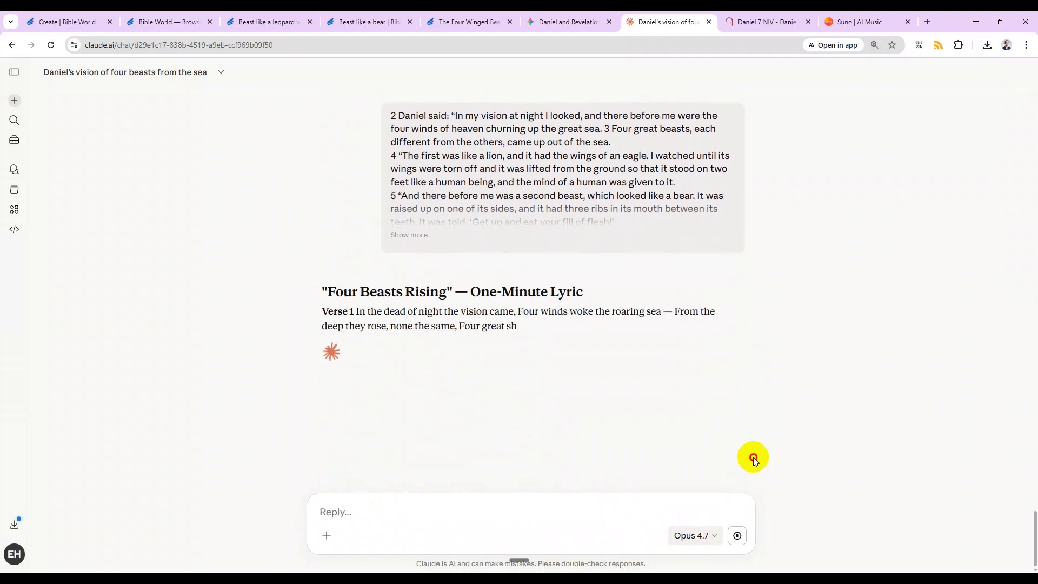
click(692, 536)
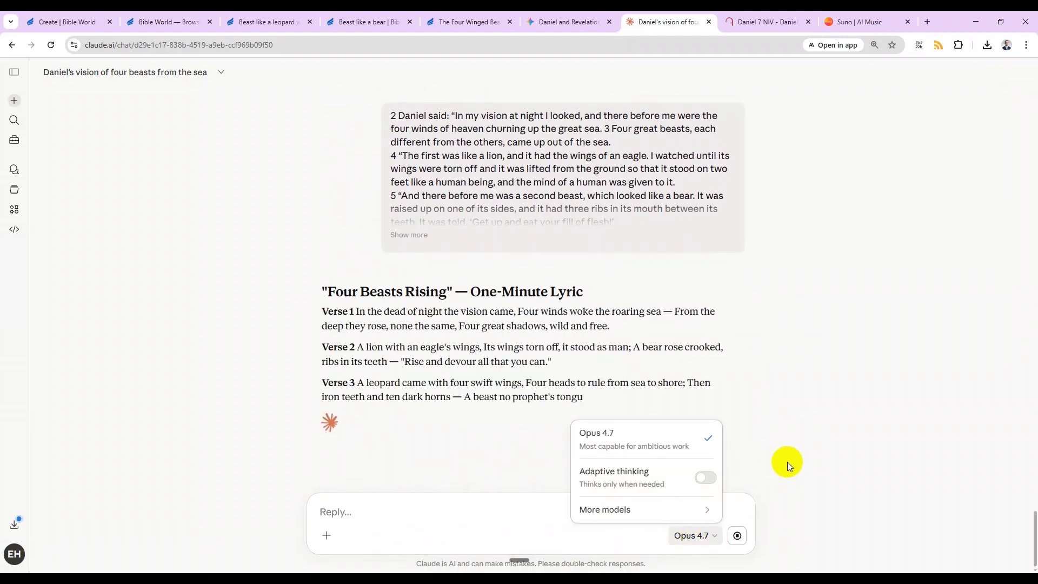
click(788, 462)
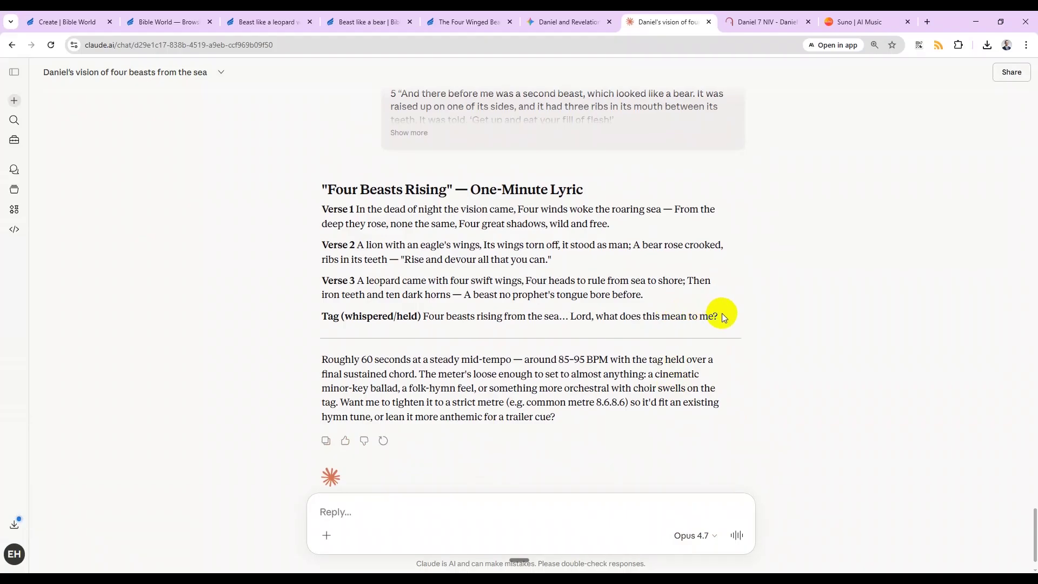
drag(719, 316, 318, 213)
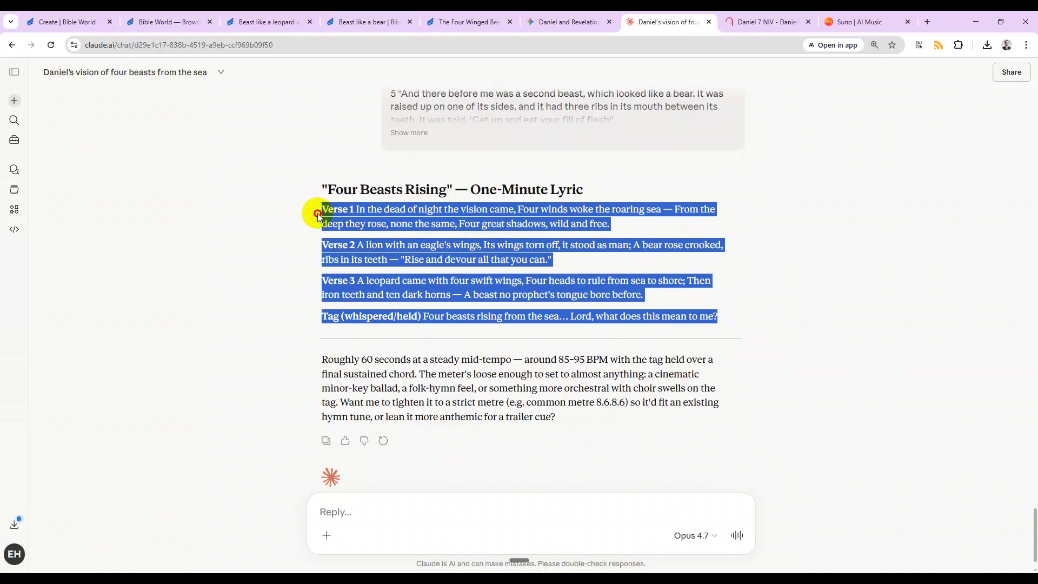
click(576, 304)
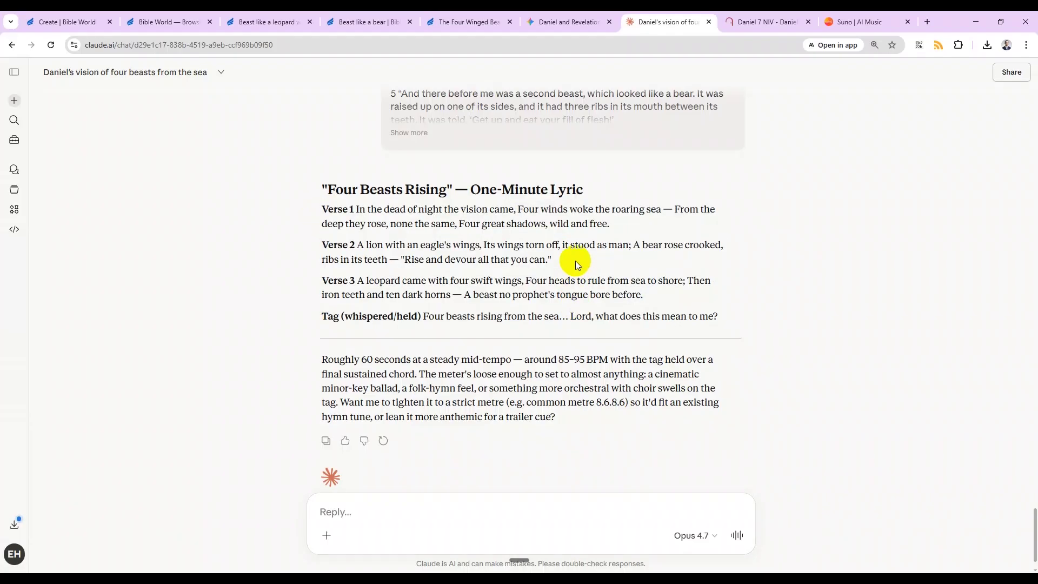
- Copy the lyrics request from Claude and paste it into a new Gemini chat using the Pro model
scroll(574, 265, up, 3)
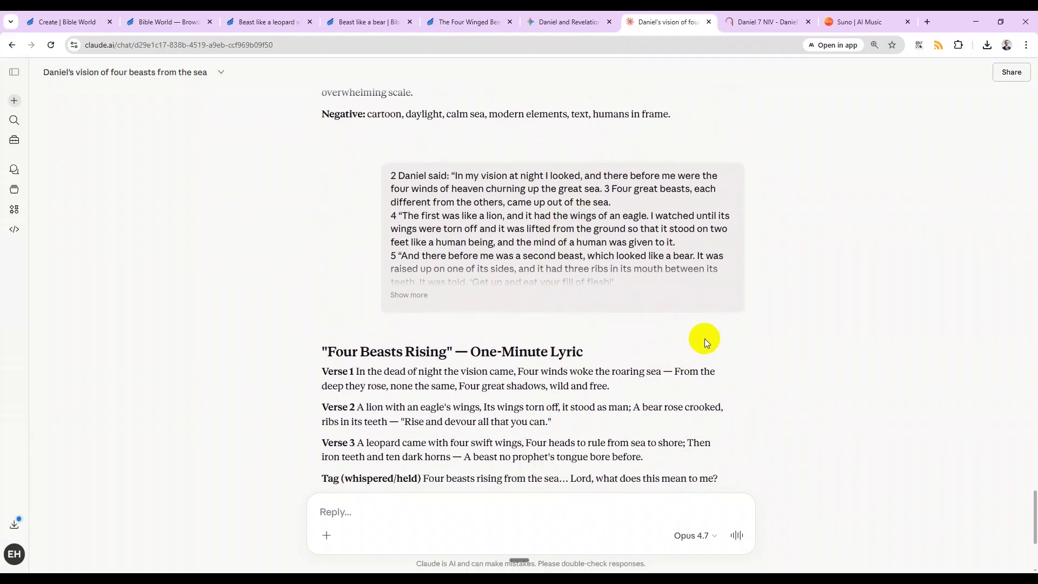
click(564, 22)
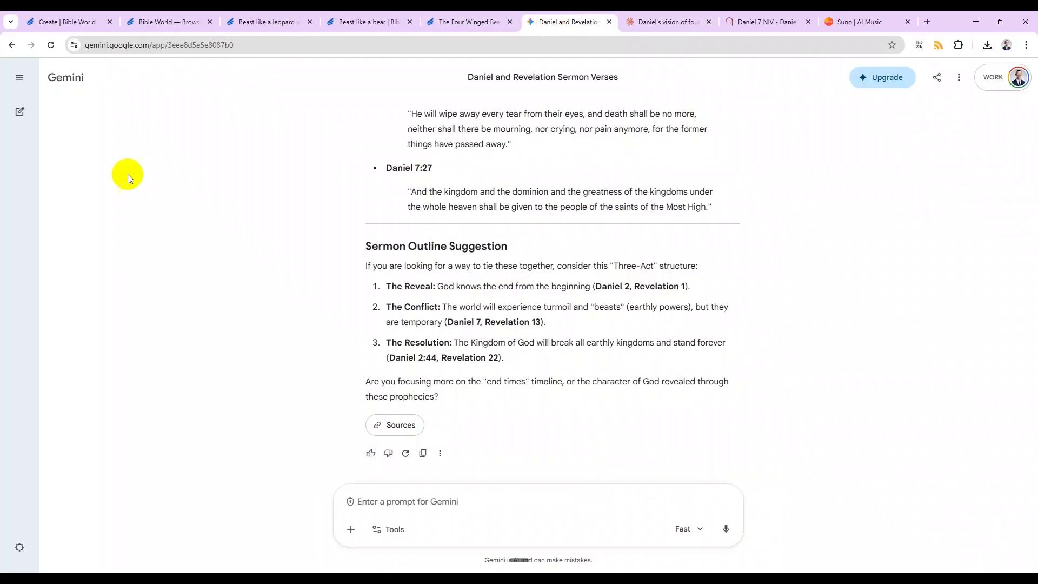
click(19, 111)
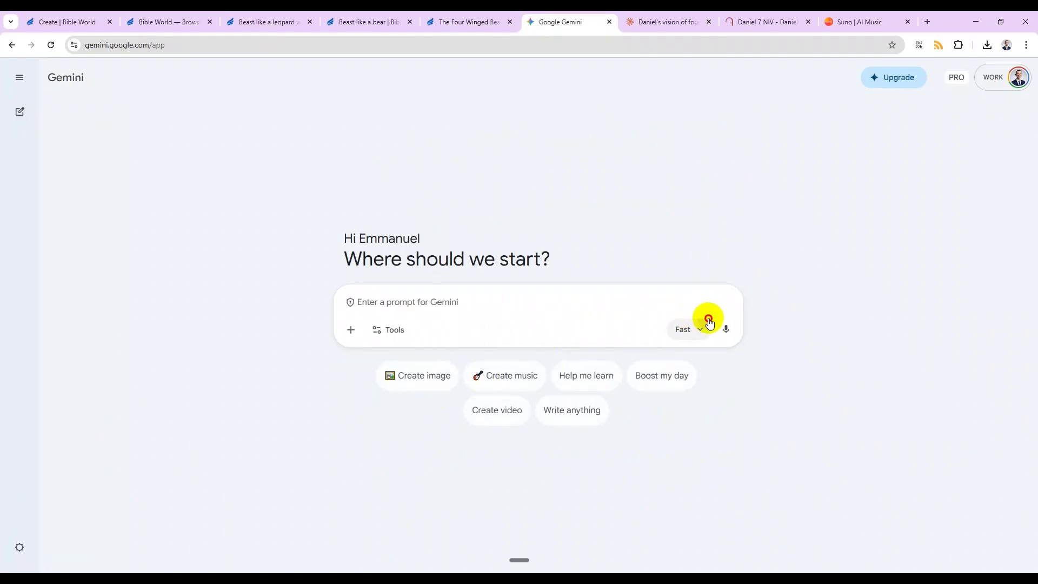
click(709, 323)
click(676, 436)
click(459, 303)
key(ctrl+v)
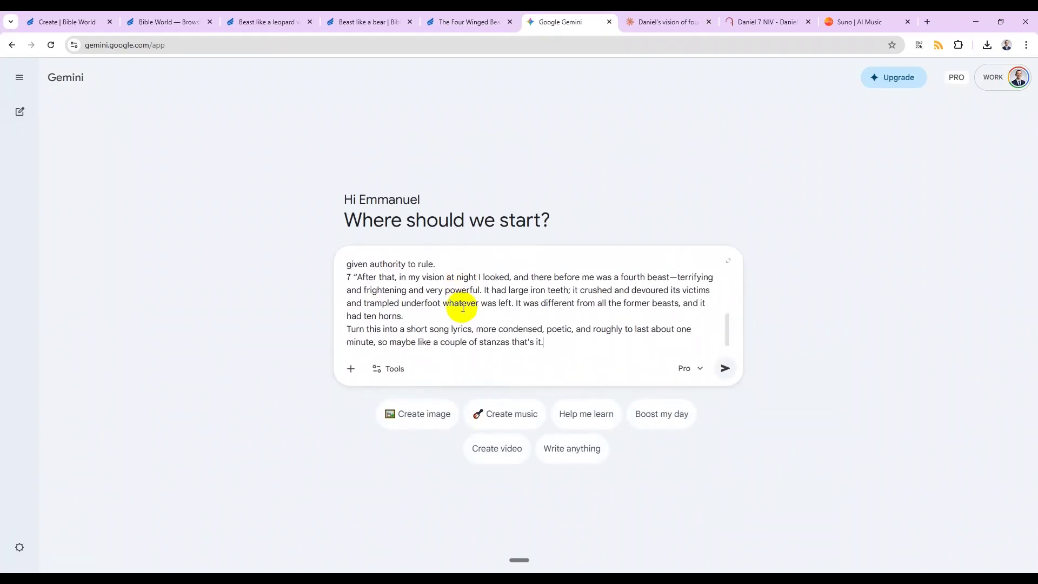
- Add "Try to stick to the original text as much as you can." to the prompt and change "a couple of stanzas" to two stanzas
key(shift+Return)
key(shift+Return)
text(Try)
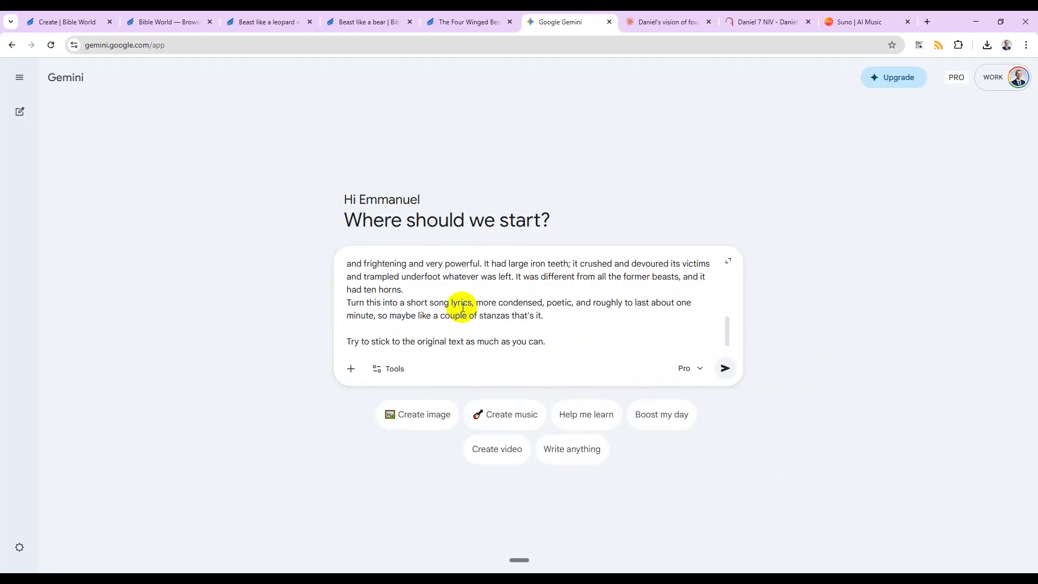
key(BackSpace)
key(BackSpace)
key(BackSpace)
key(BackSpace)
key(BackSpace)
key(BackSpace)
key(BackSpace)
key(BackSpace)
text(two)
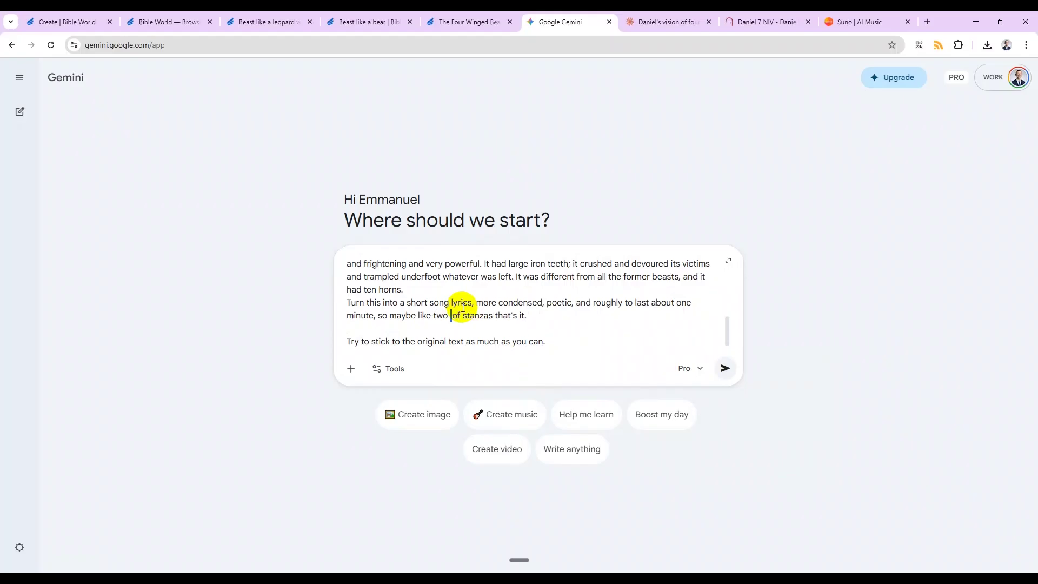
key(BackSpace)
- Copy the revised lyrics prompt, submit it in Gemini, and submit the same prompt in a new Claude chat
key(ctrl+a)
key(ctrl+c)
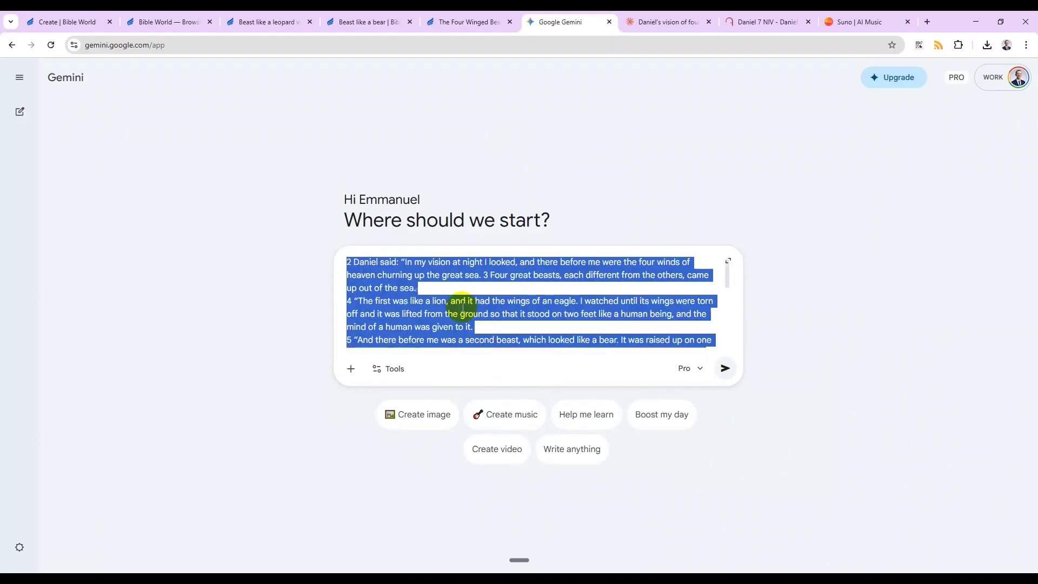
key(Return)
click(627, 21)
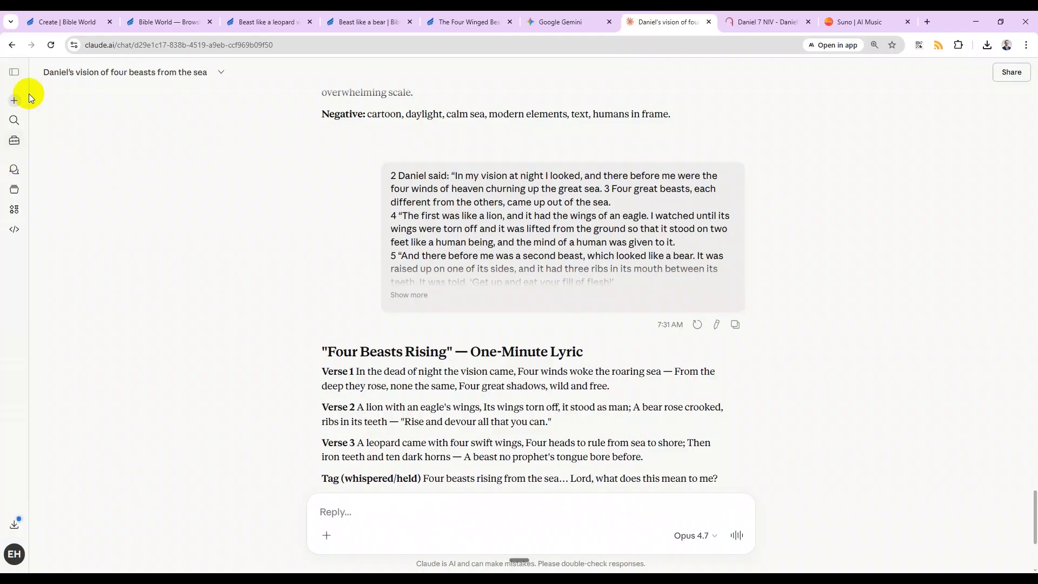
click(16, 101)
key(ctrl+v)
key(Return)
- Switch to the Bible World Create page, close the extra Bible World home tab, and play the newly generated over-the-shoulder Daniel clips
key(ctrl+shift+Tab)
click(201, 18)
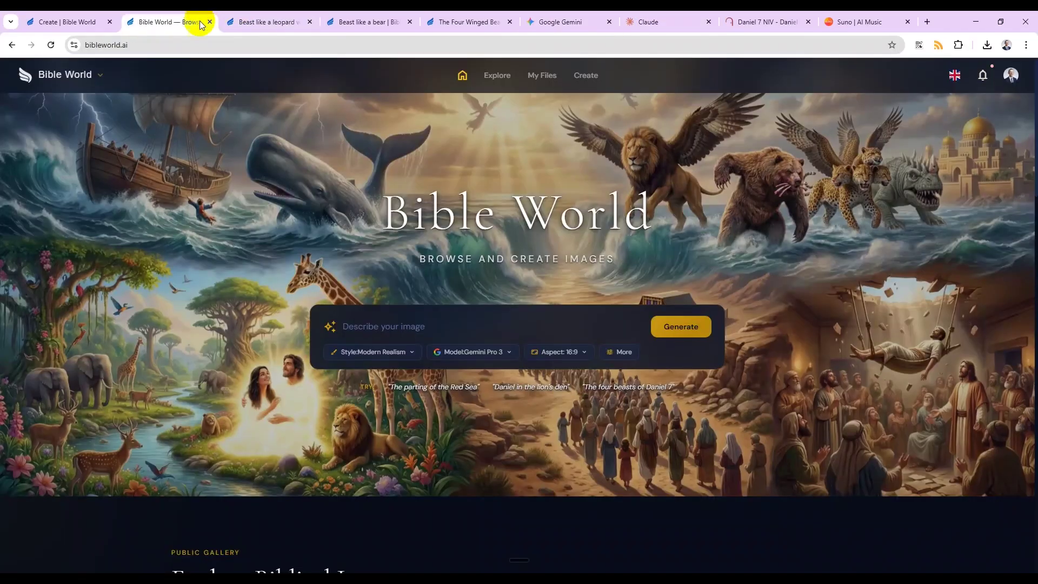
click(82, 16)
click(209, 21)
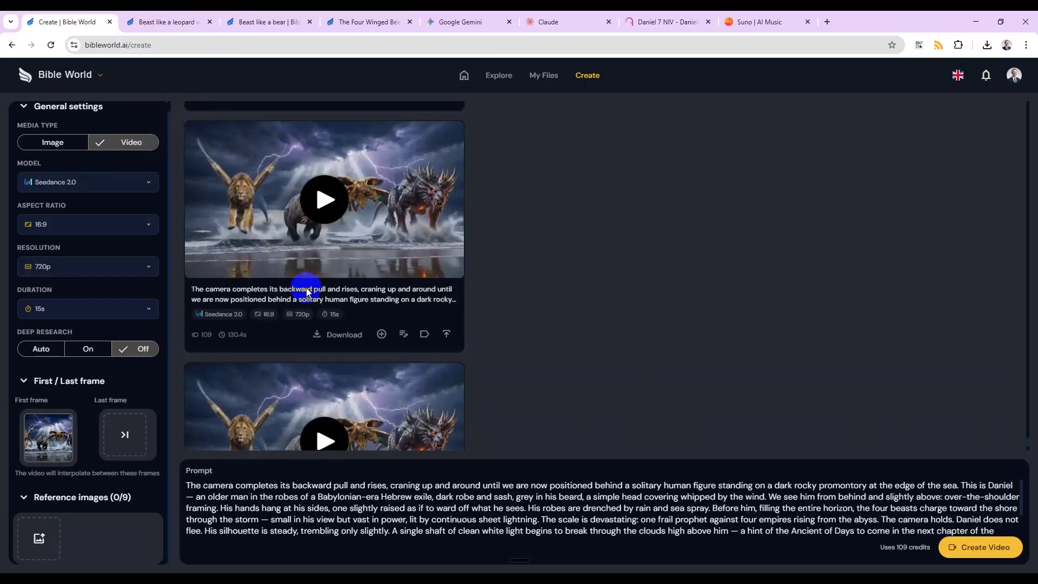
scroll(556, 352, up, 3)
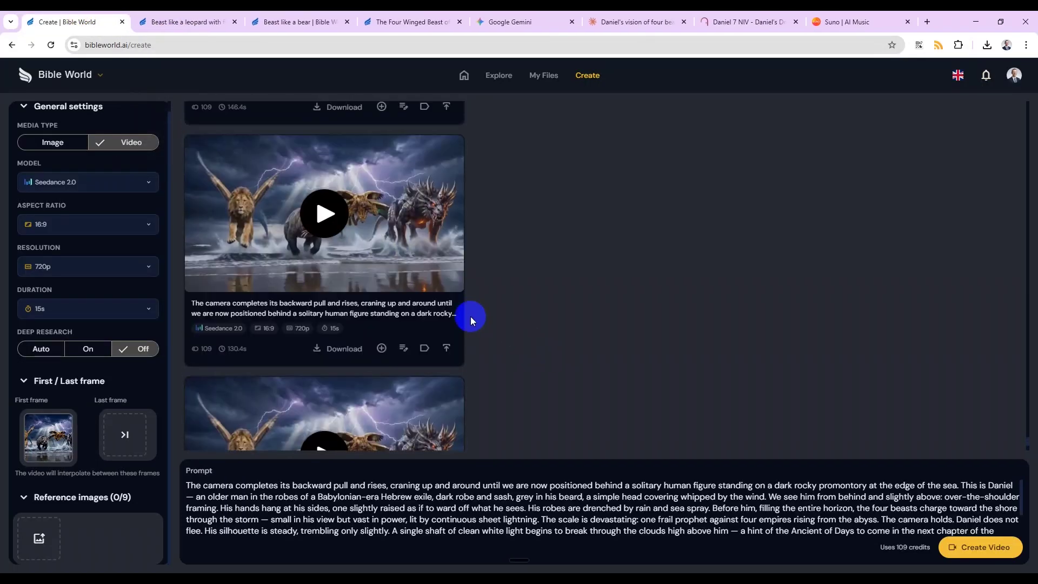
click(336, 212)
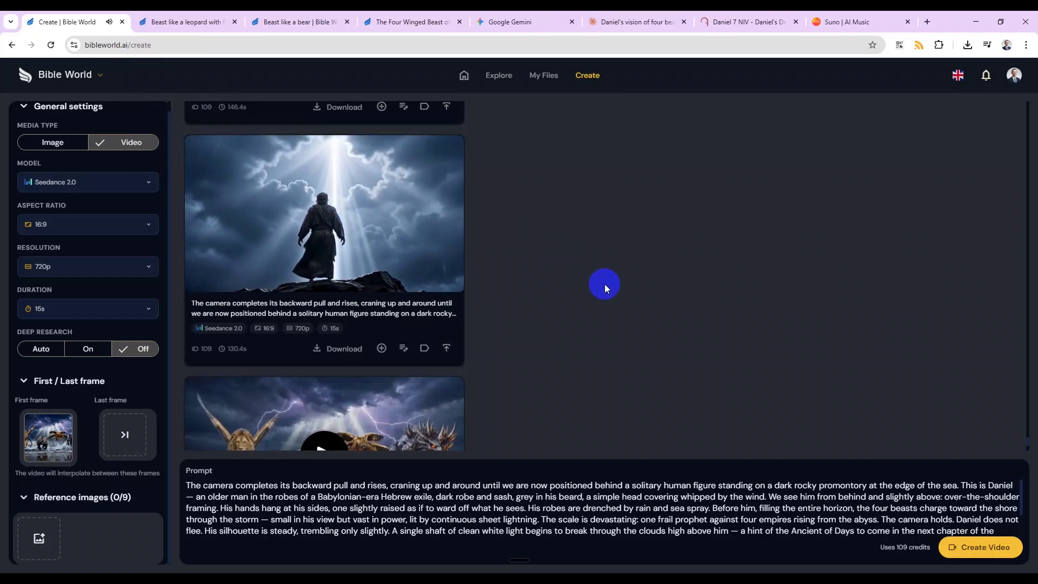
scroll(557, 227, down, 3)
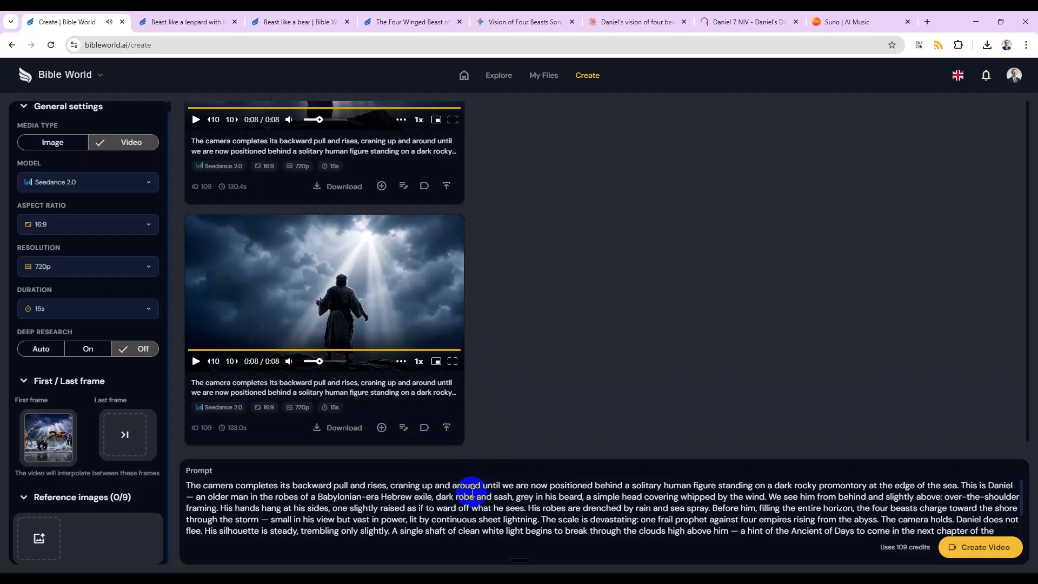
key(ctrl+f)
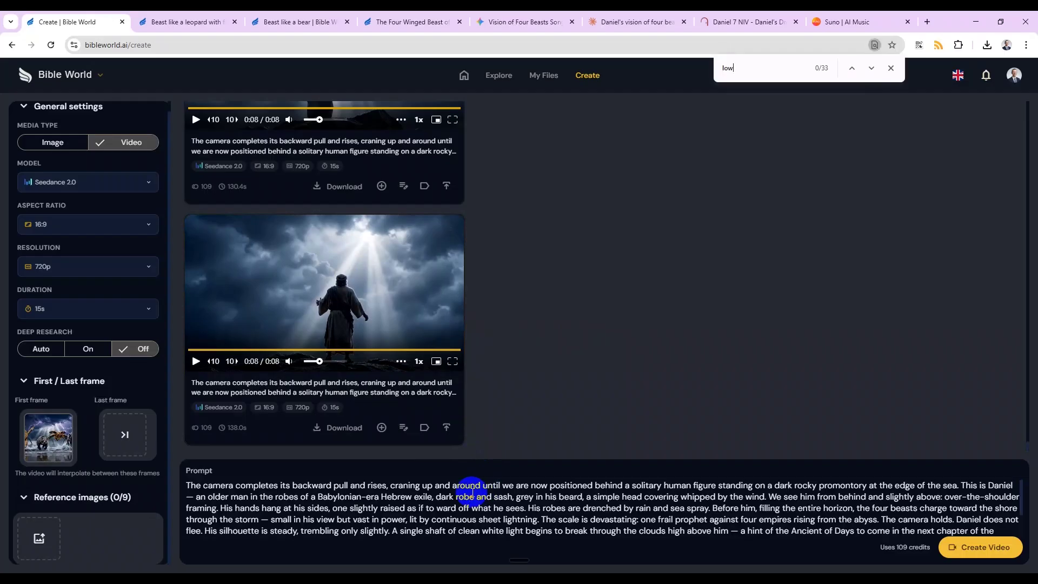
key(Return)
key(Escape)
- Copy the over-the-shoulder Daniel scene prompt from Bible World into a new Claude chat and add a request to edit the prompt
click(395, 515)
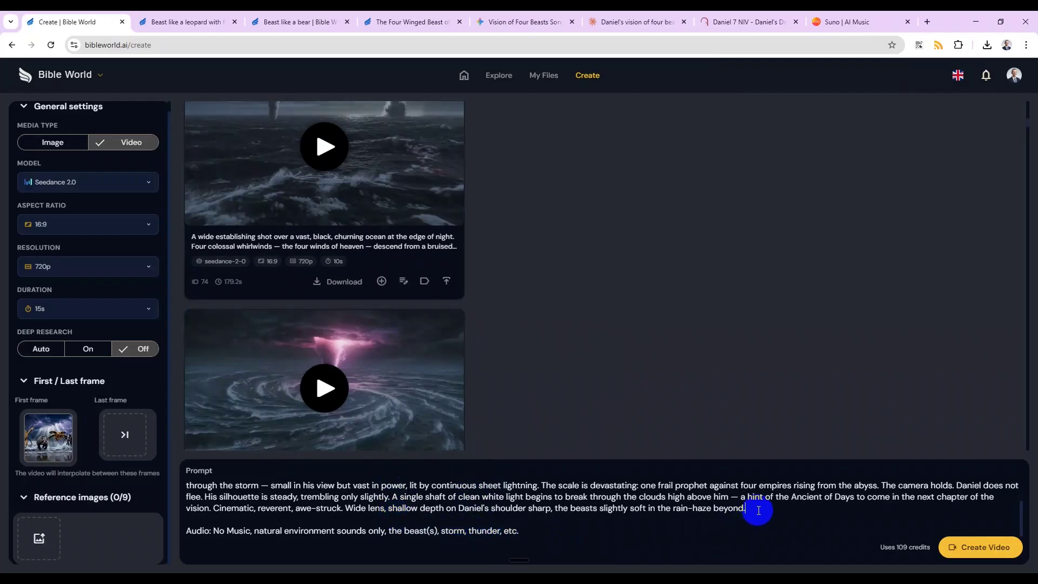
key(ctrl+a)
key(ctrl+c)
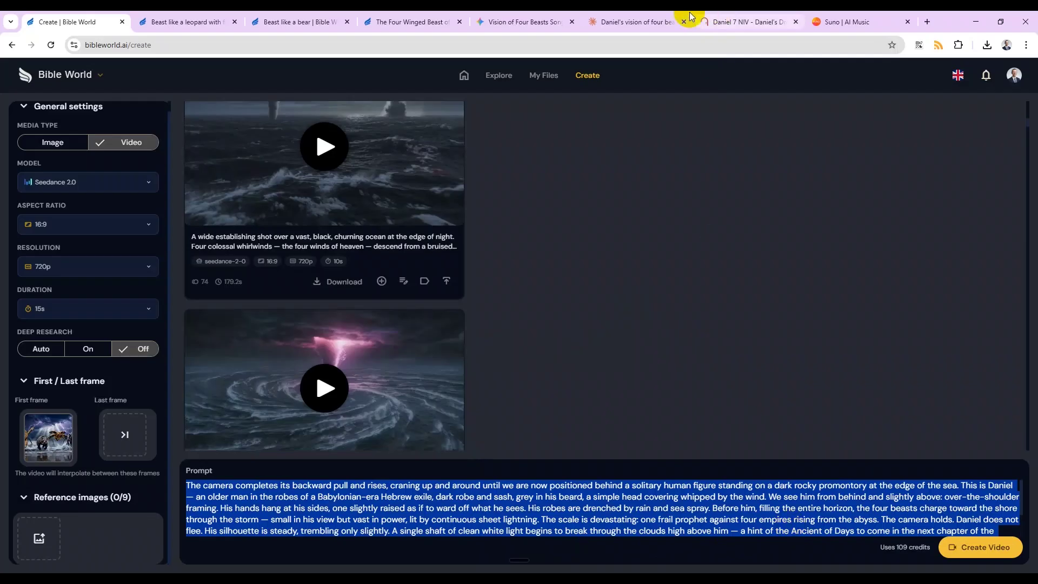
click(567, 21)
key(ctrl+Tab)
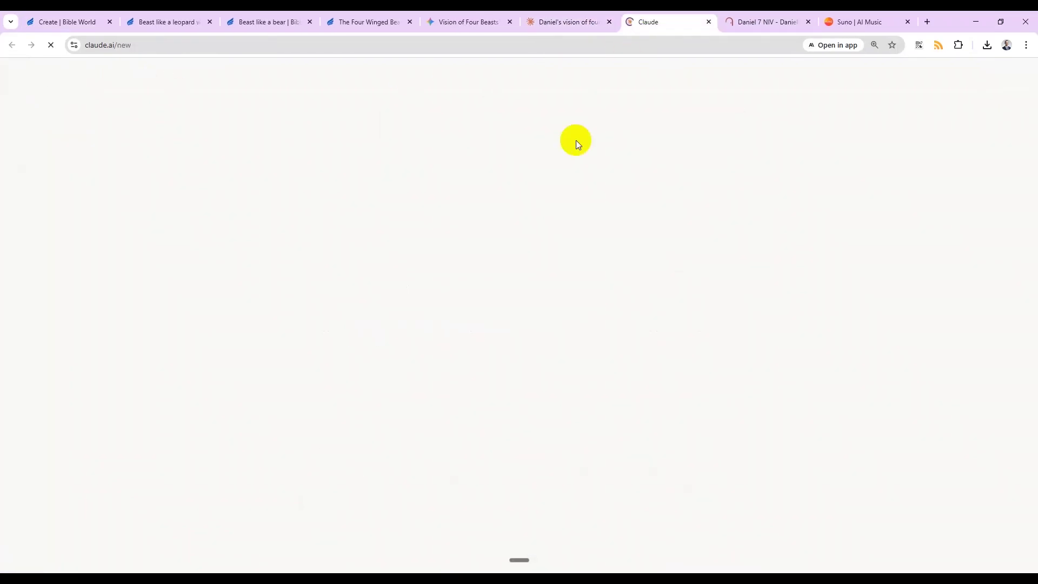
click(557, 269)
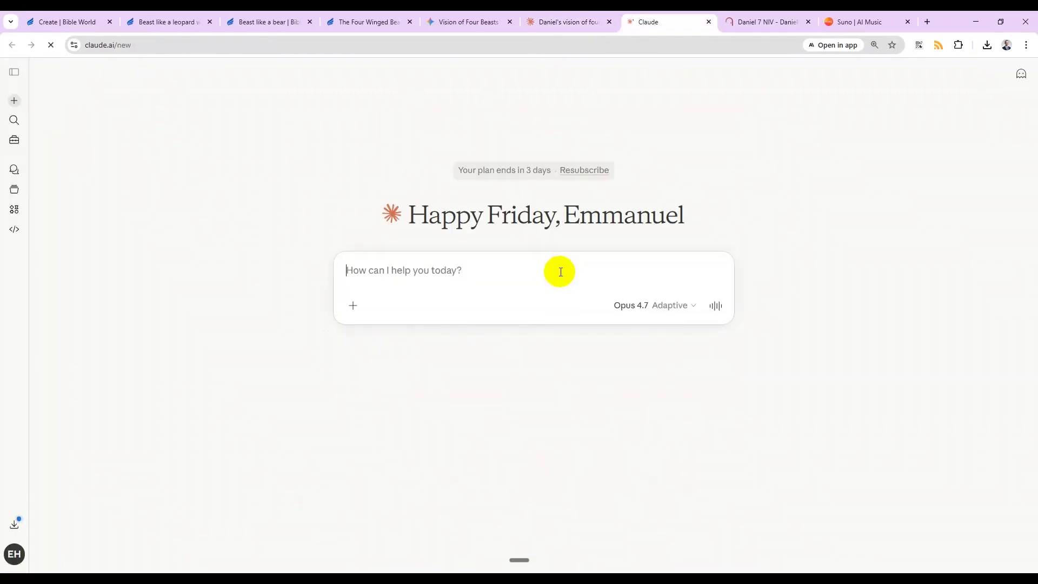
key(ctrl+v)
text(e)
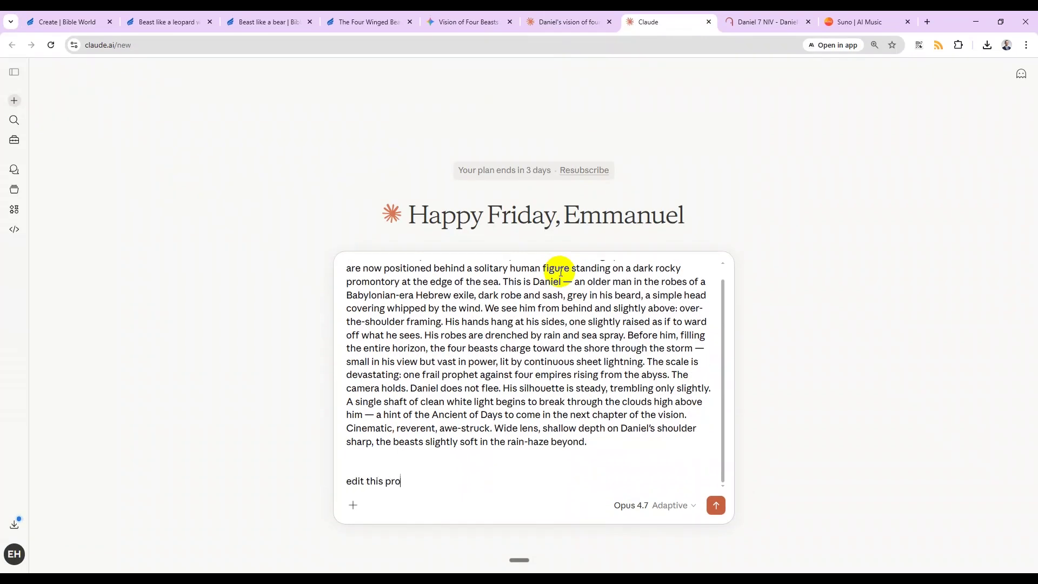
- Copy Claude's two-verse lyrics reply from the other chat, paste it as the song lyrics in Suno, and enlarge the lyrics box
key(ctrl+shift+Tab)
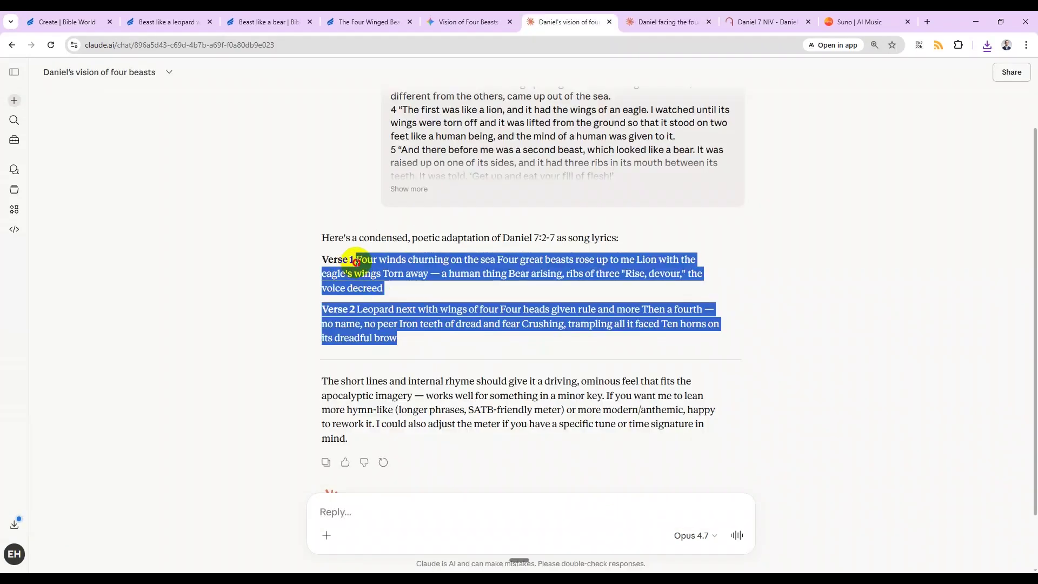
click(320, 462)
click(440, 377)
click(860, 22)
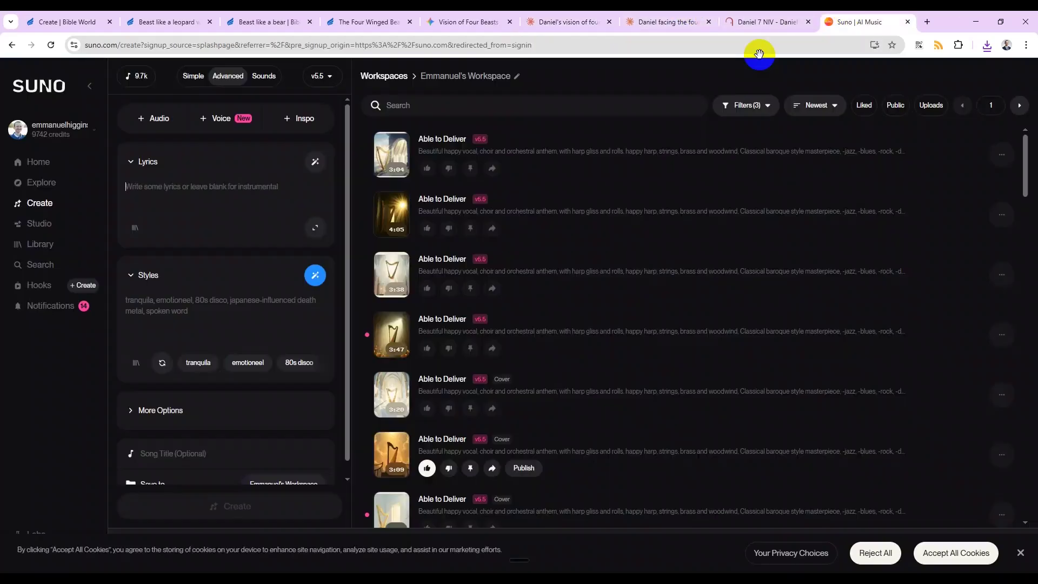
click(201, 197)
key(ctrl+v)
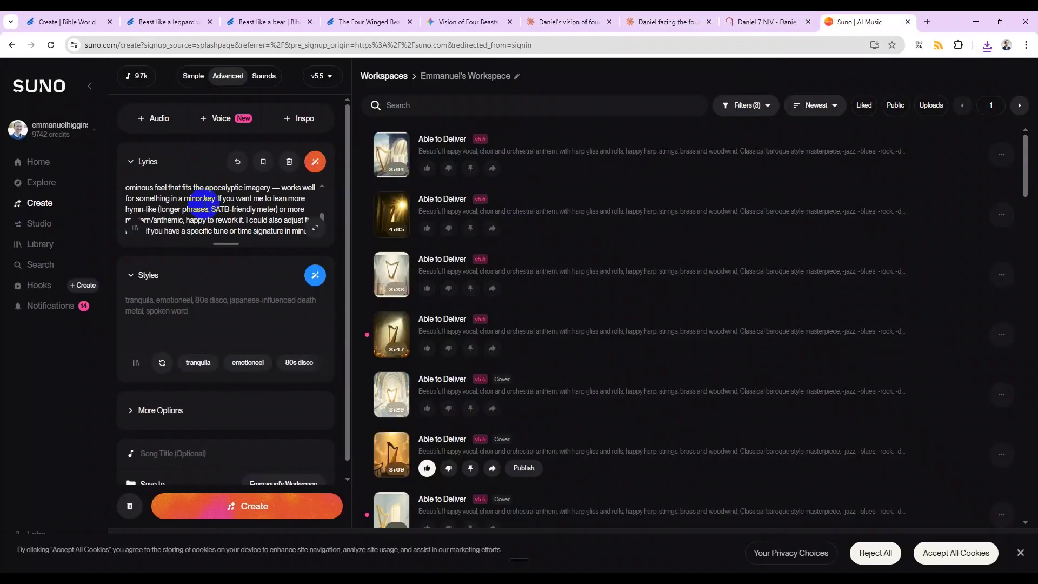
drag(223, 243, 209, 503)
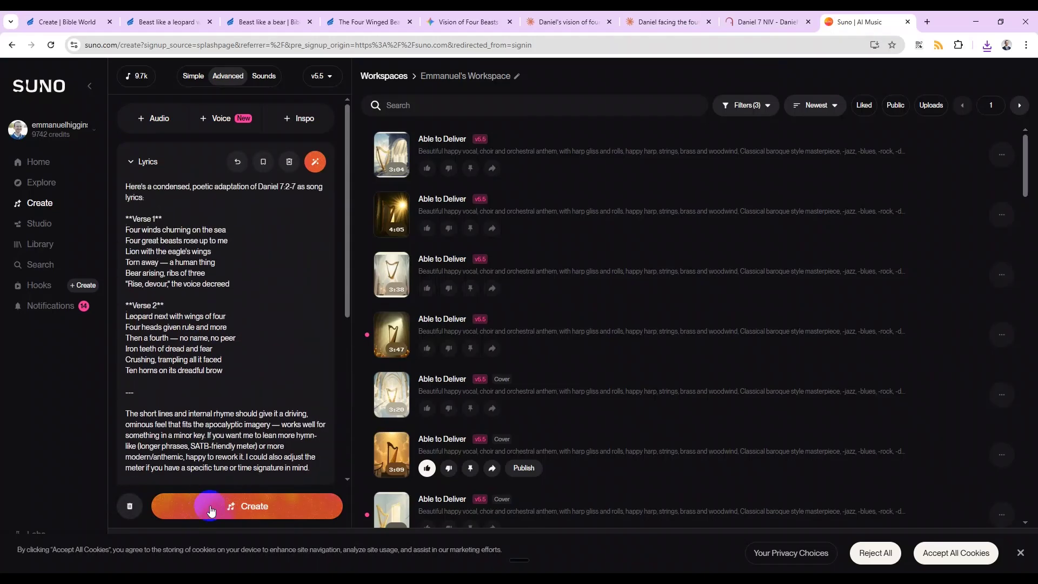
- Remove Claude's introductory line and closing comments from the Suno lyrics, and relabel the verses as [Verse 1] and [Verse 2]
key(ctrl+shift+End)
key(BackSpace)
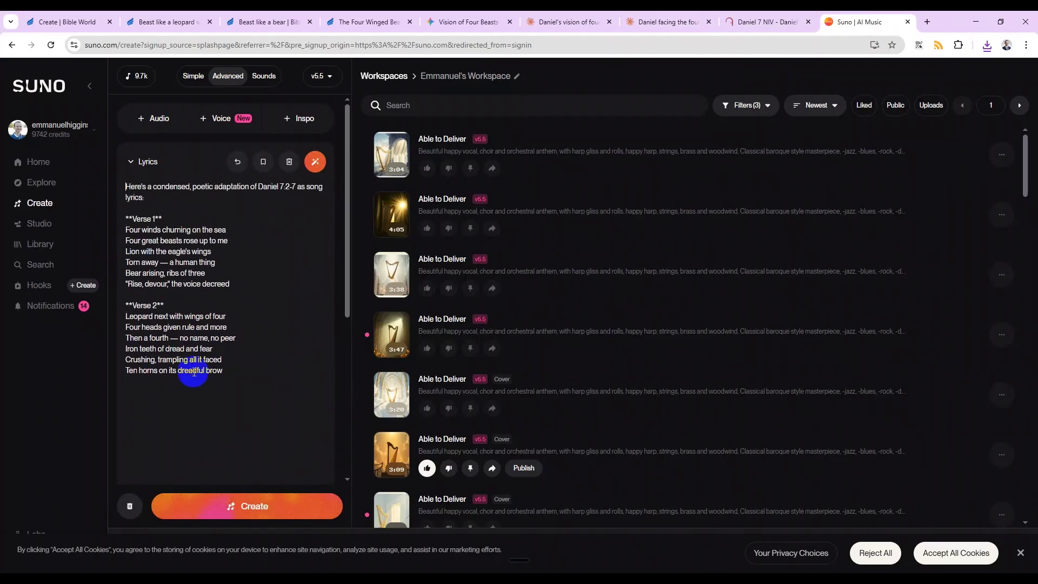
key(ctrl+Home)
key(shift+Down)
key(shift+Down)
key(shift+Down)
key(shift+End)
key(shift+Left)
key(shift+Left)
key(shift+Left)
key(shift+Left)
key(shift+Left)
key(shift+Left)
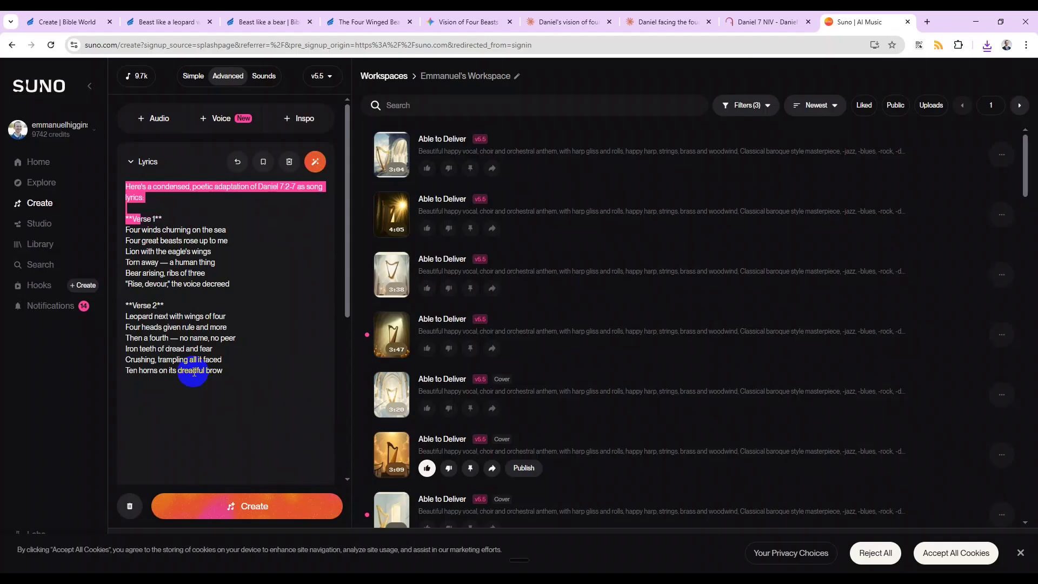
key(BackSpace)
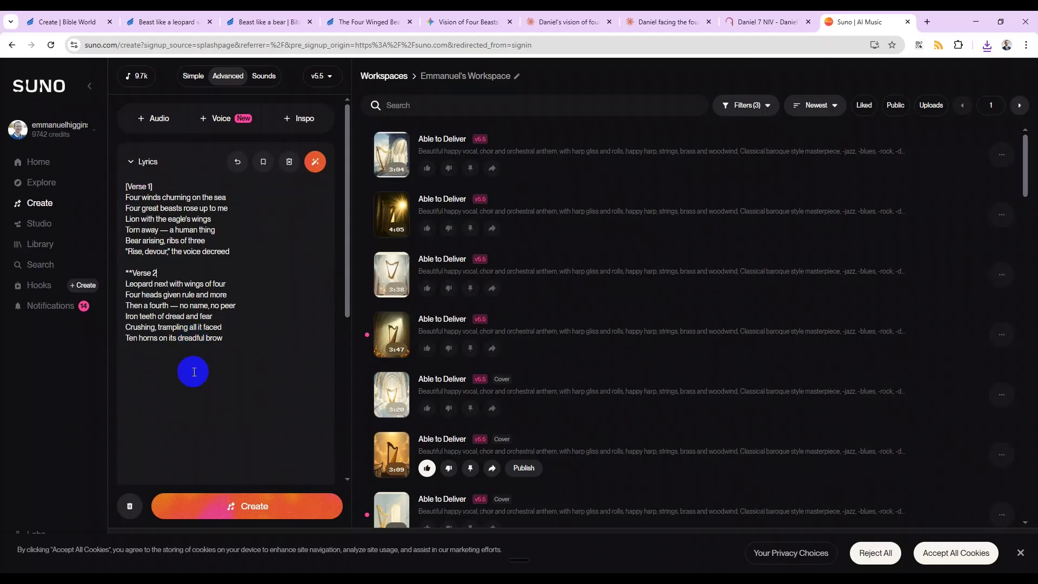
key(BackSpace)
key(BackSpace)
- Insert the tag "[dark Suspensful orchestral intro]" above the first verse, separated by a blank line
key(Return)
key(Return)
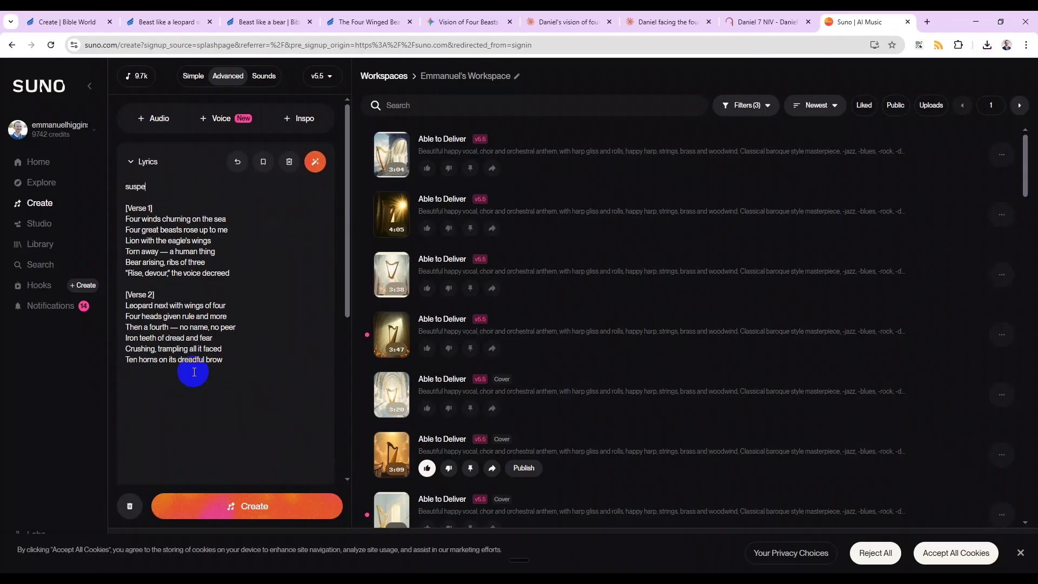
text(suspens)
key(ctrl+BackSpace)
text(Su)
key(ctrl+BackSpace)
text([)
key(End)
text(dark)
- Copy the complete lyrics from Suno and paste them into a new Claude chat, leaving a blank line below
scroll(237, 310, down, 5)
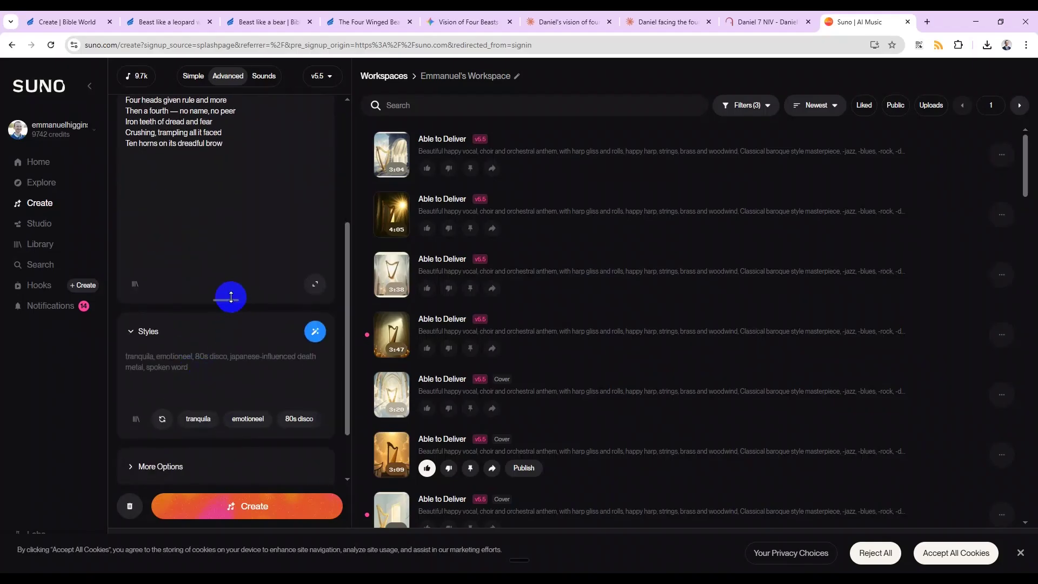
click(228, 149)
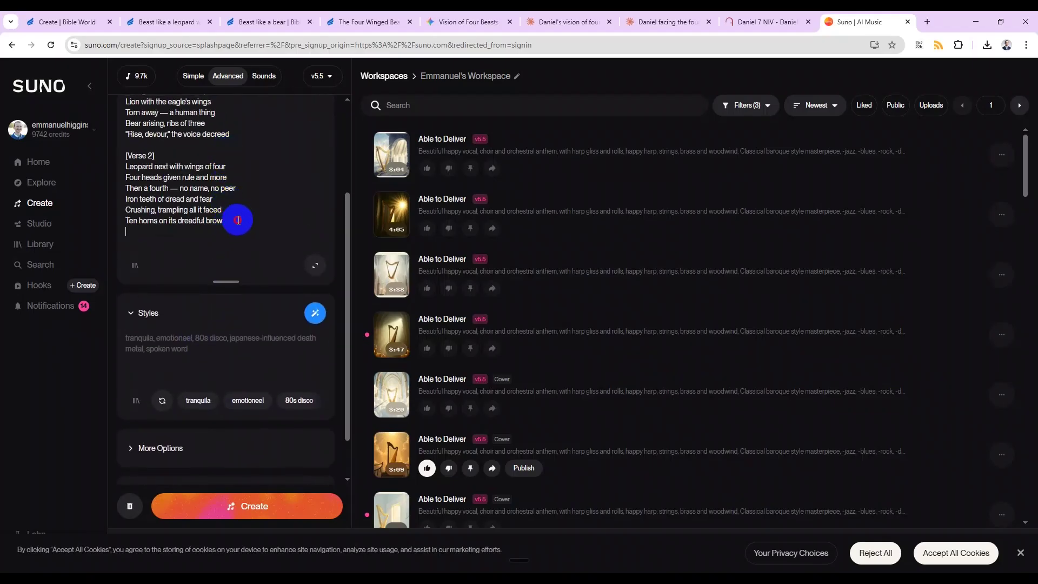
key(ctrl+a)
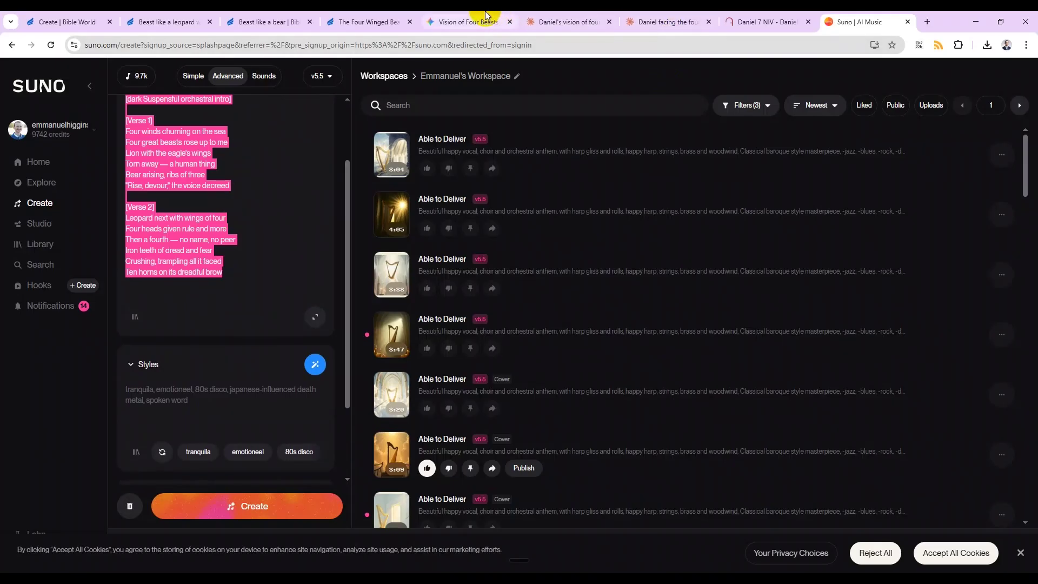
click(468, 22)
click(567, 21)
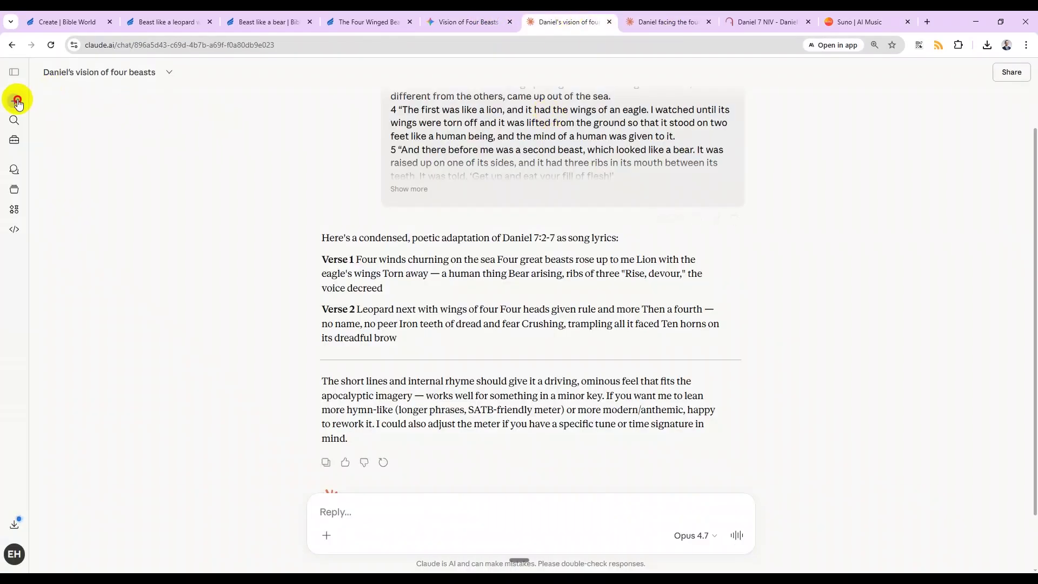
click(14, 101)
key(ctrl+v)
key(shift+Return)
key(shift+Return)
- Below the lyrics, start a request to describe in 500 characters how the song will sound, using orchestral instruments
text(ple)
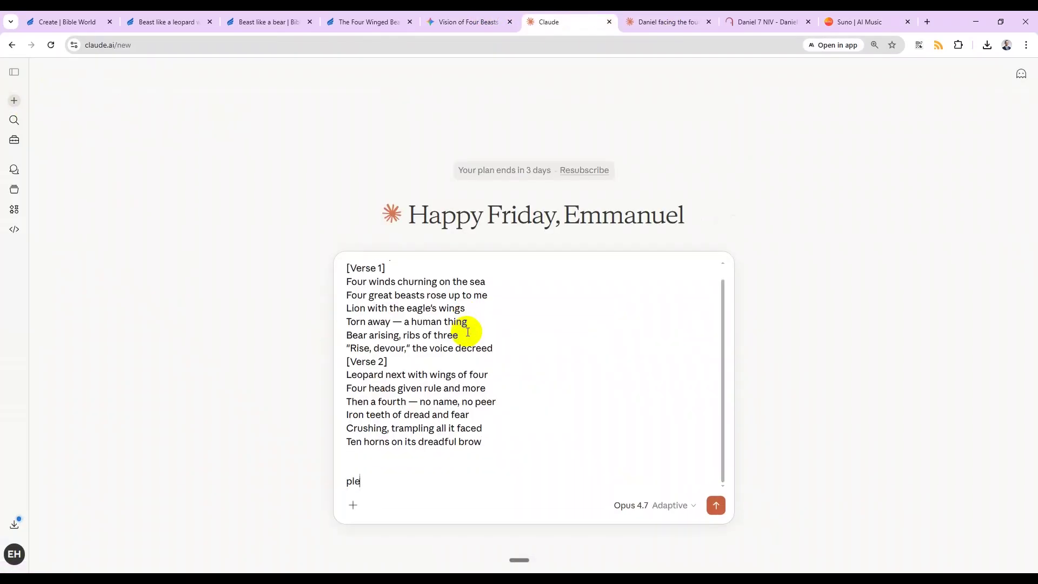
text(ase now describe in 500 characters how this)
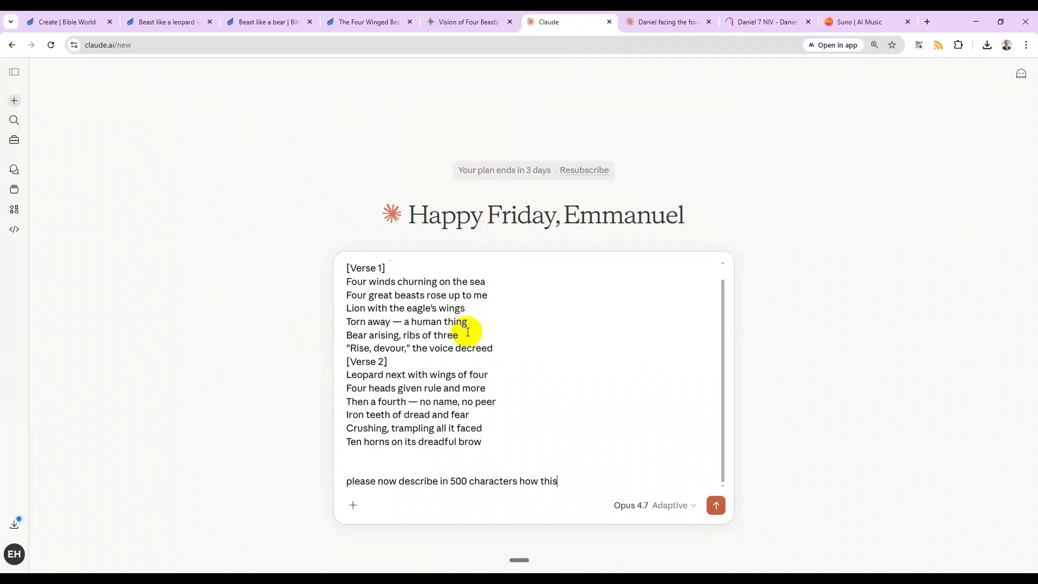
text( song will sound, suing)
key(ctrl+BackSpace)
text(using orchestral)
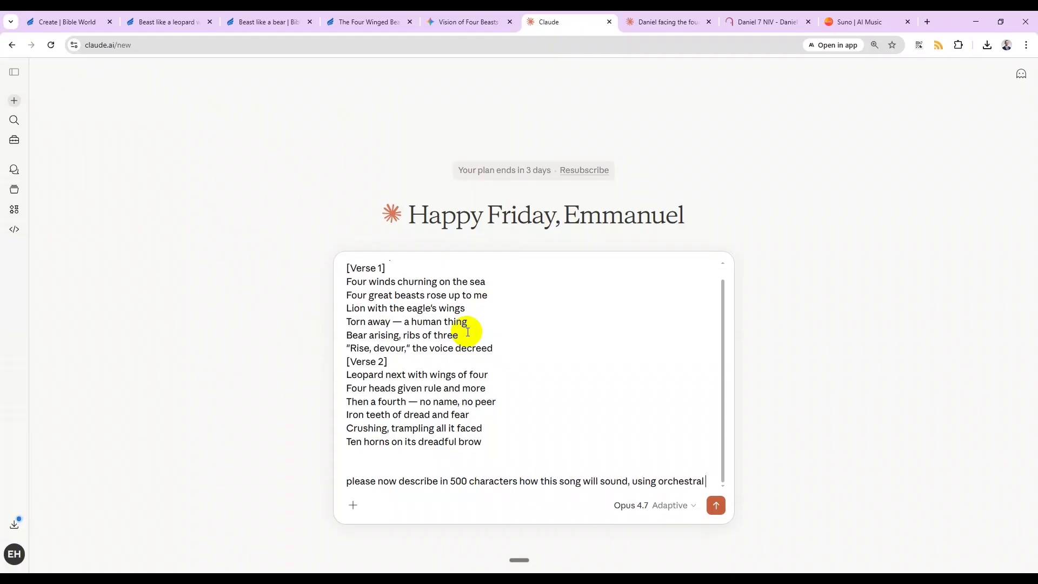
text( insturments,)
key(ctrl+BackSpace)
text(instruments, bass so)
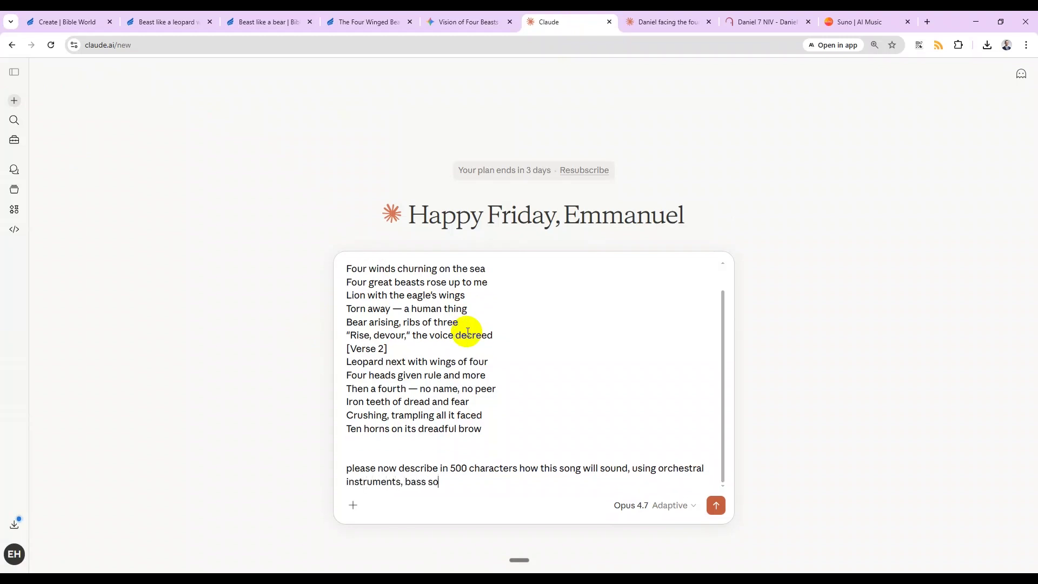
- Complete the request with only orchestral instruments, bass solo, dark but not modern, with a choir, cinematic, no percussion or drums, and submit it
text(/baritone)
key(End)
key(Left)
key(ctrl+Delete)
key(BackSpace)
key(End)
text(, dark, but nod)
text( modern)
key(ctrl+Left)
text(only)
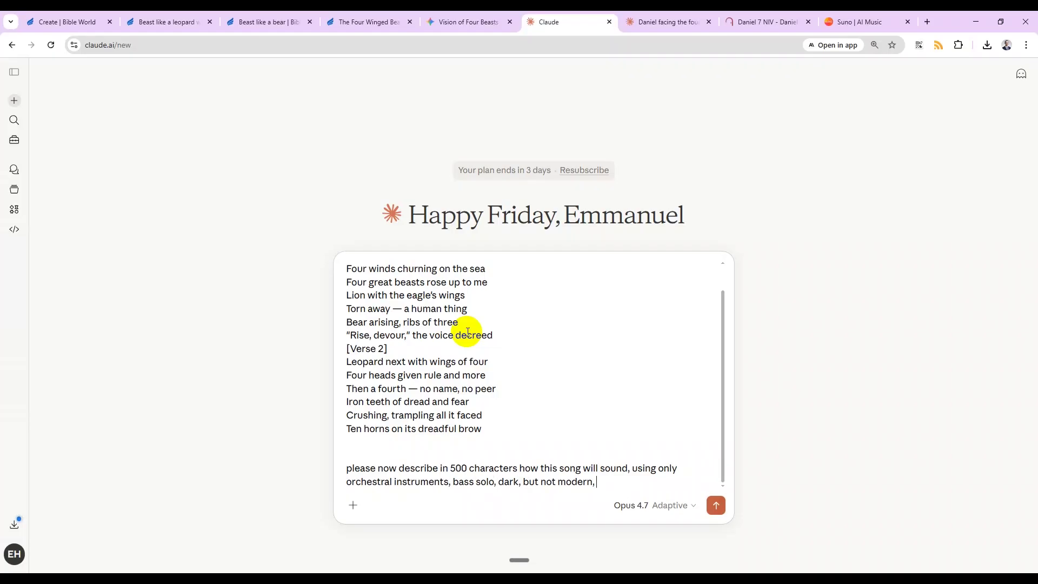
text(d with a choir, cinematic, no percussion or drums.)
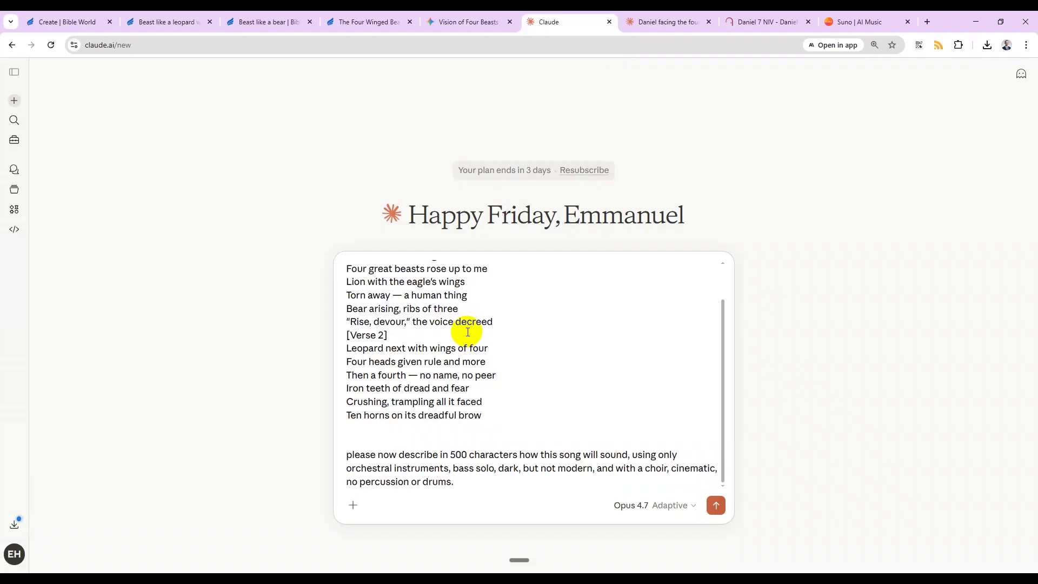
key(Return)
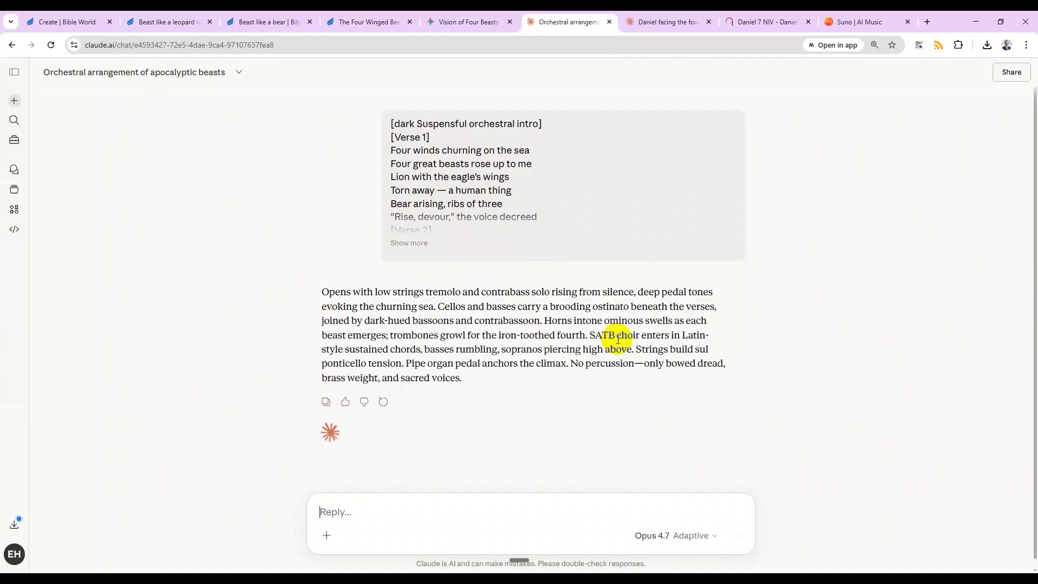
- Copy Claude's orchestral description and paste it as the song's style in Suno
click(325, 401)
key(ctrl+shift+Tab)
key(ctrl+Tab)
click(865, 22)
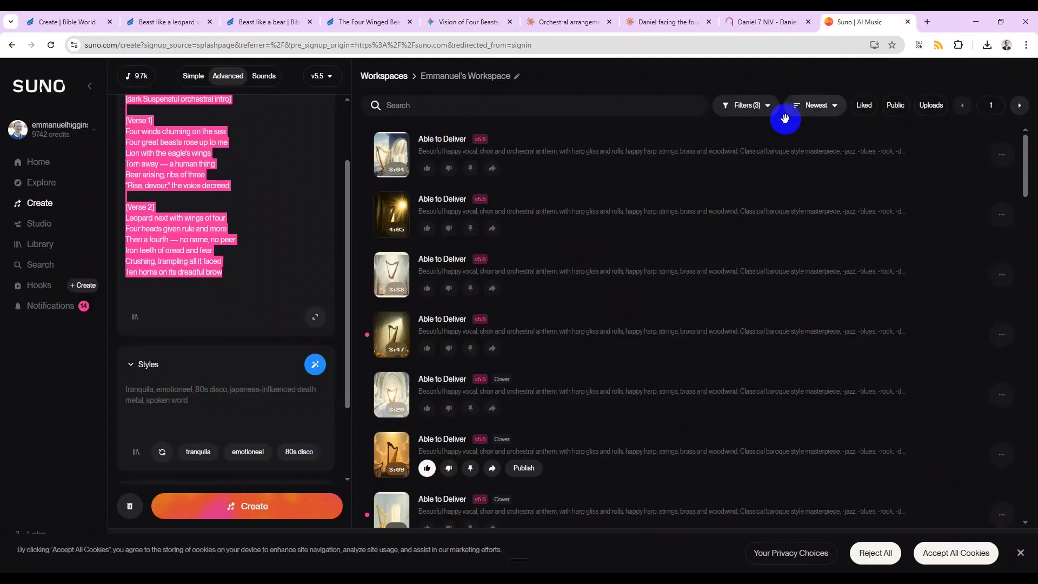
click(285, 371)
click(200, 398)
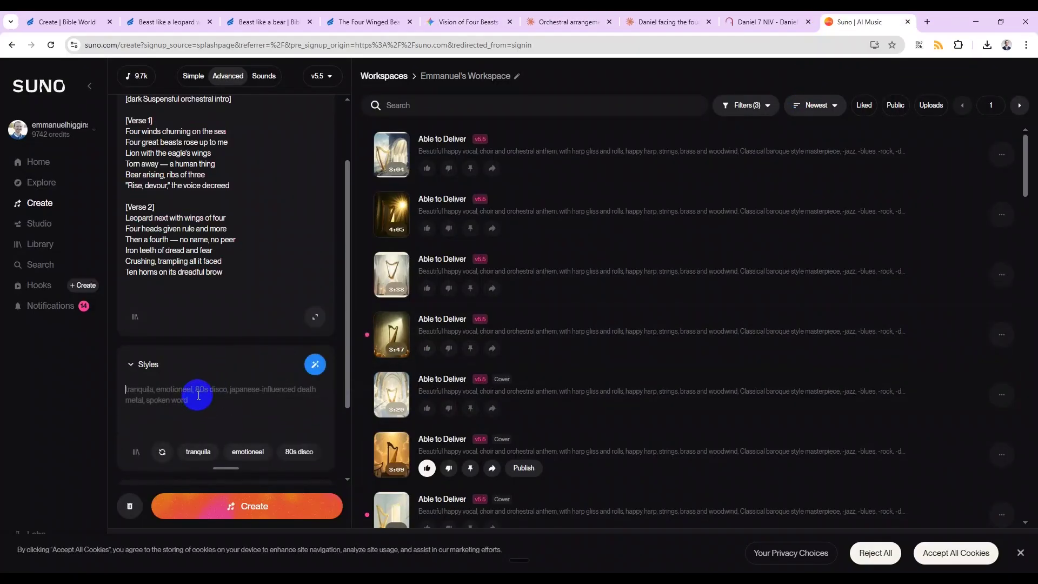
key(ctrl+v)
- Set the excluded styles to "drum, drums, pop, rok, jazz, blues, contemporary, modern"
click(162, 395)
click(165, 427)
text(d)
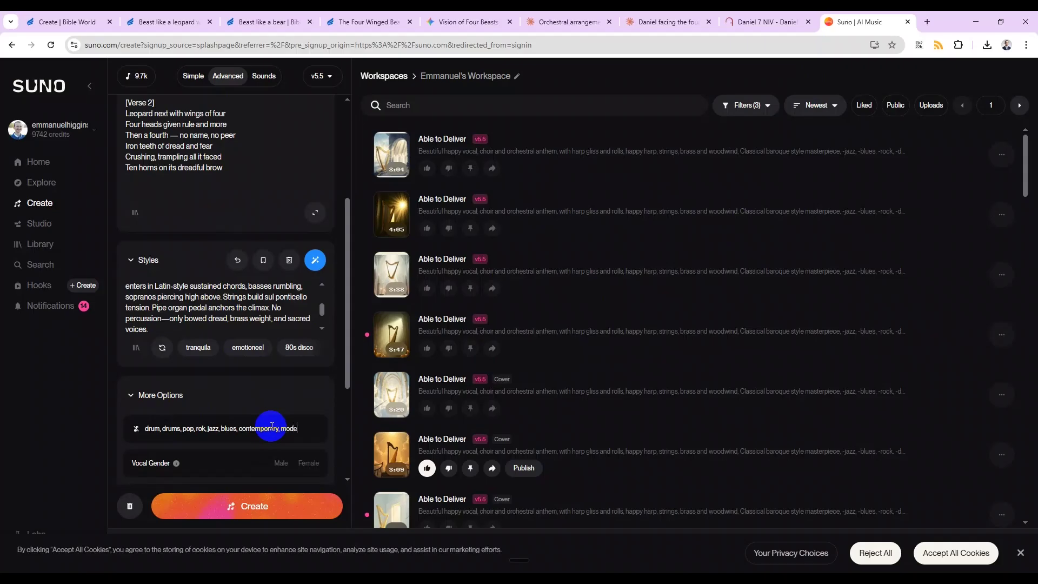
- Title the song "Four Great Beasts" and start generating it
scroll(271, 427, down, 3)
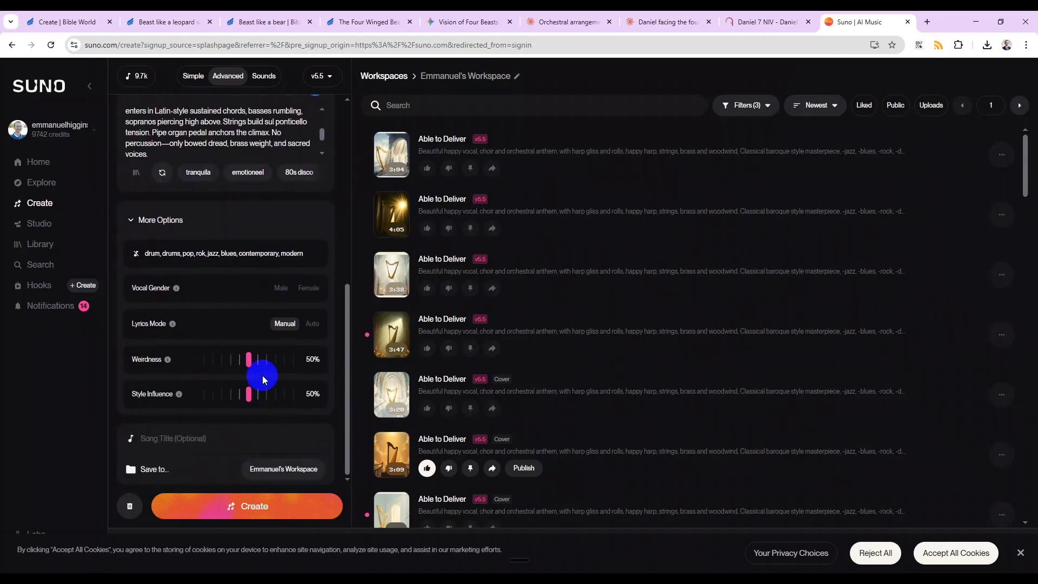
click(199, 436)
text(FOur)
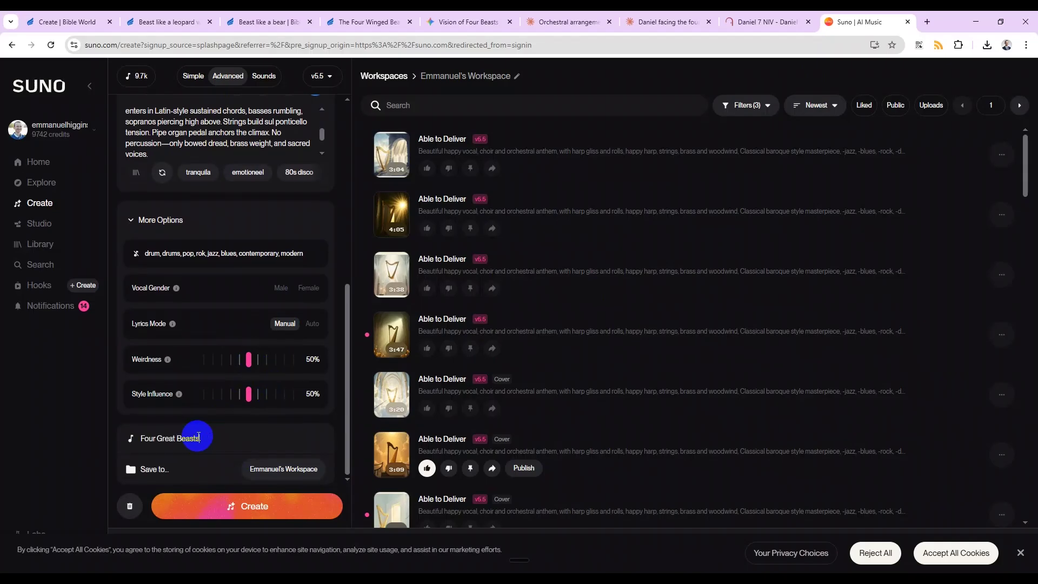
click(196, 505)
scroll(273, 303, up, 5)
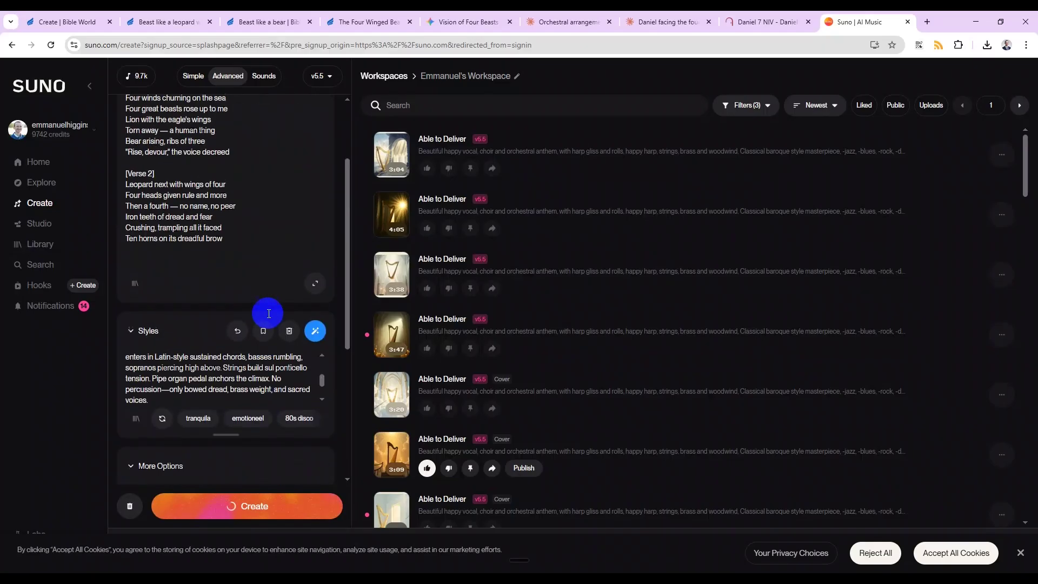
scroll(269, 314, up, 1)
- Move the Suno tab beside the Gemini tab and switch to the Bible World Create page
drag(804, 16, 586, 22)
key(ctrl+shift+Tab)
key(ctrl+shift+Tab)
key(ctrl+shift+Tab)
key(ctrl+shift+Tab)
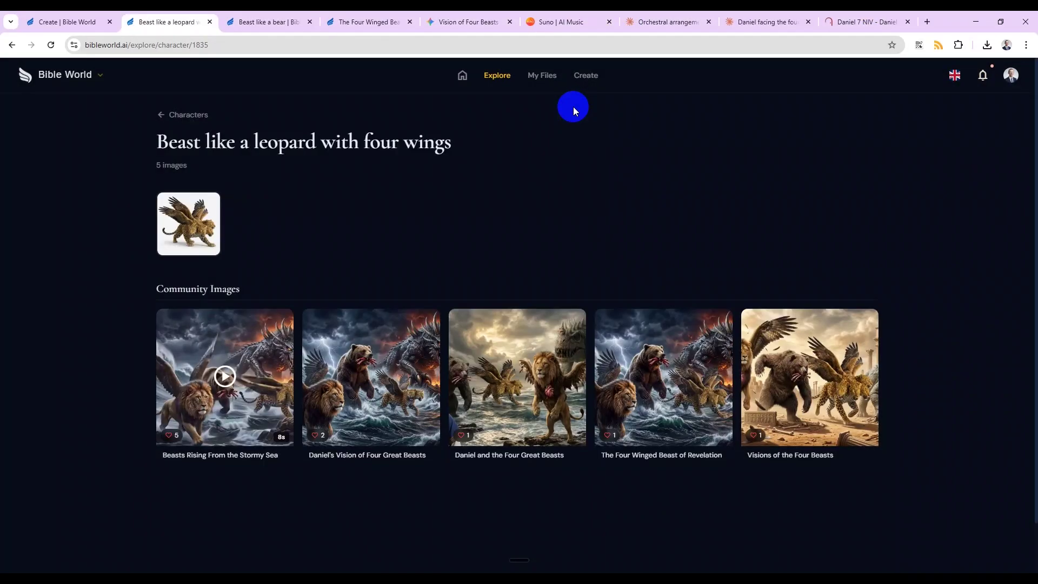
key(ctrl+shift+Tab)
- Play and compare the two newly generated aerial pull-back clips of Daniel on the rock
scroll(395, 243, down, 5)
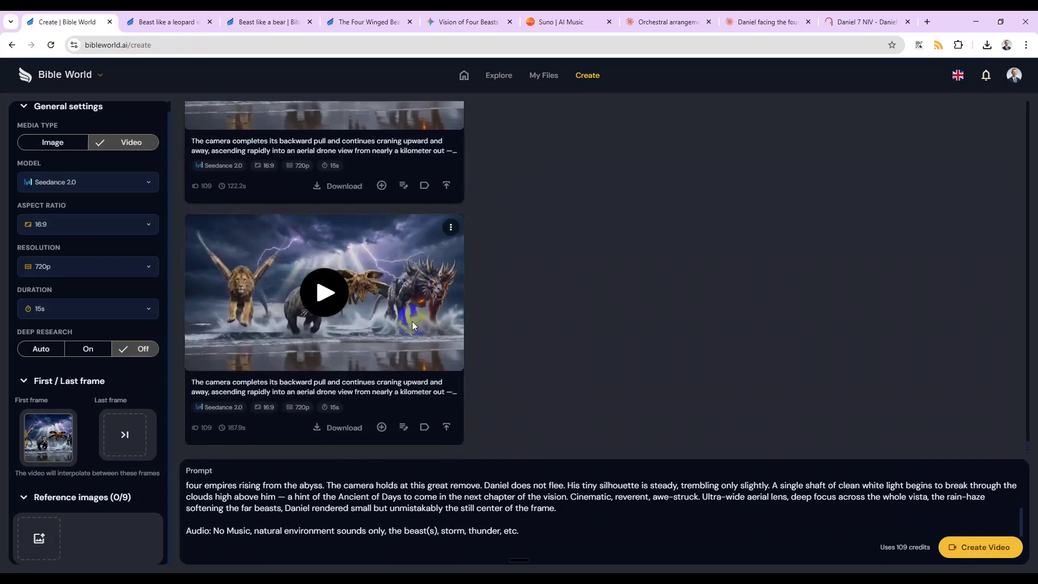
scroll(413, 325, up, 4)
click(319, 262)
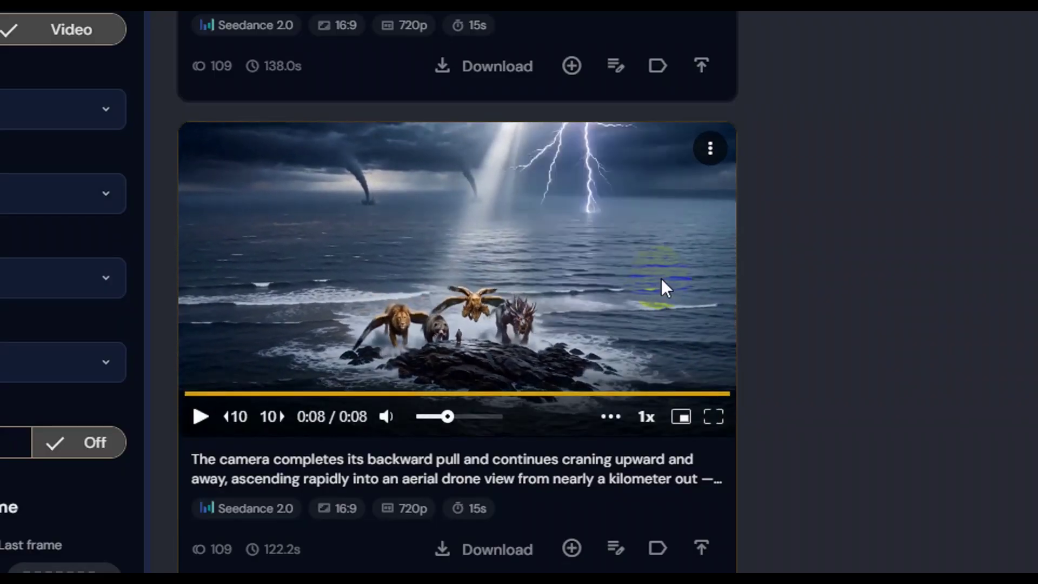
scroll(661, 281, down, 8)
click(458, 357)
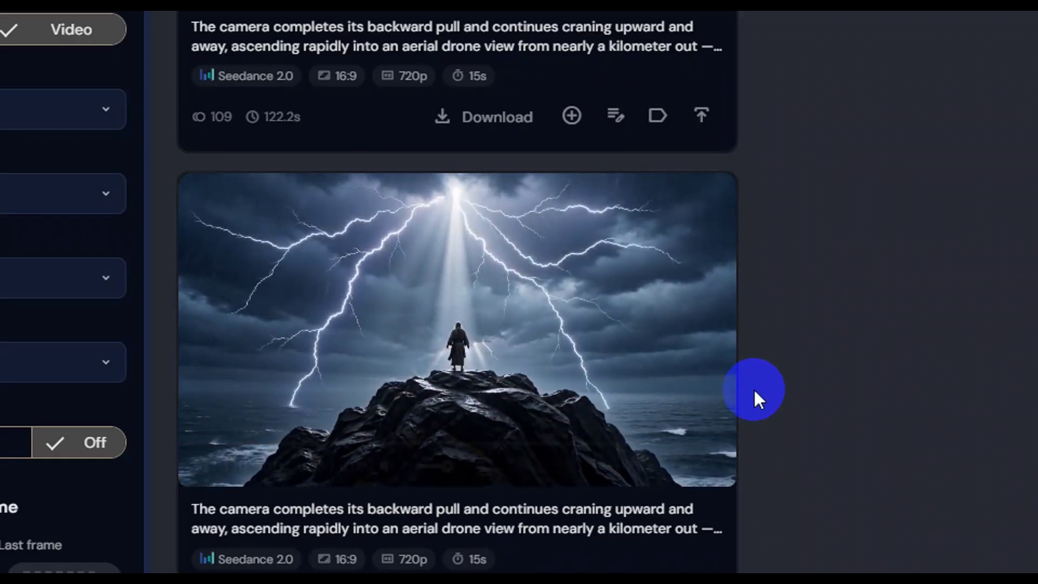
scroll(634, 294, up, 10)
scroll(599, 371, down, 2)
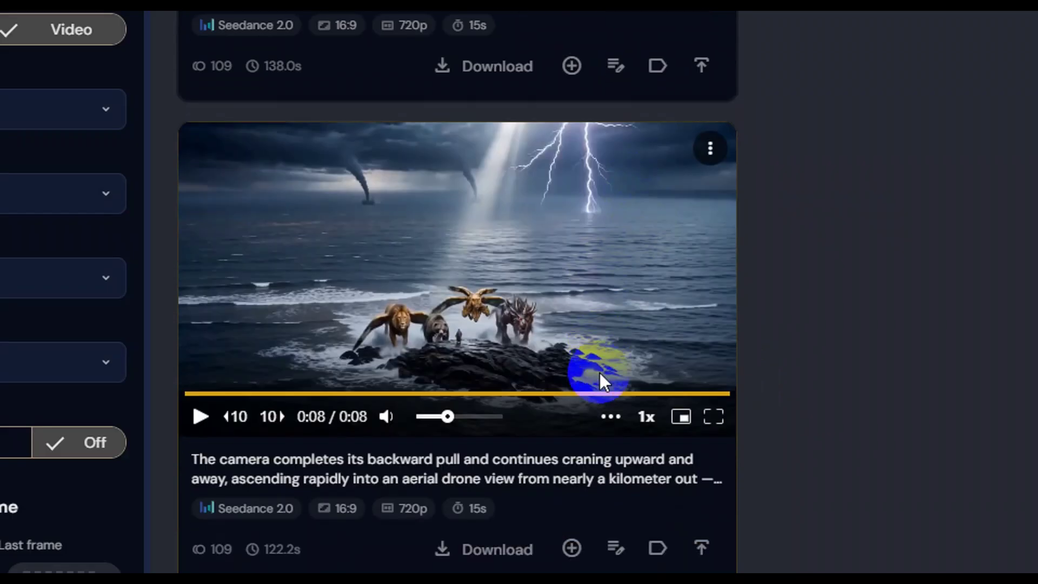
- Download the aerial clip showing the four beasts around Daniel's rock and import video-74589e.mp4 into the Daniel7 project in Premiere
click(450, 557)
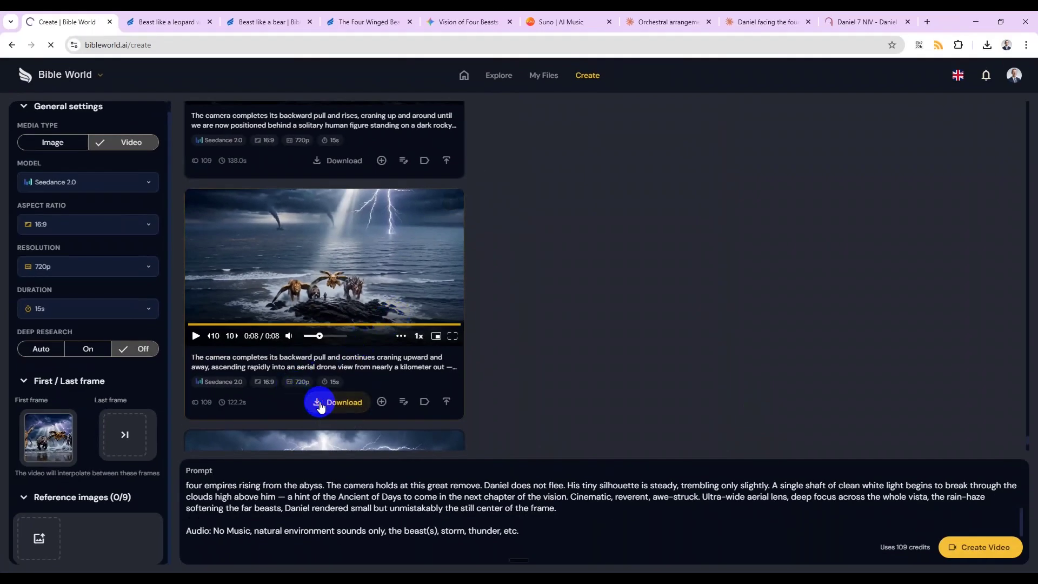
click(320, 403)
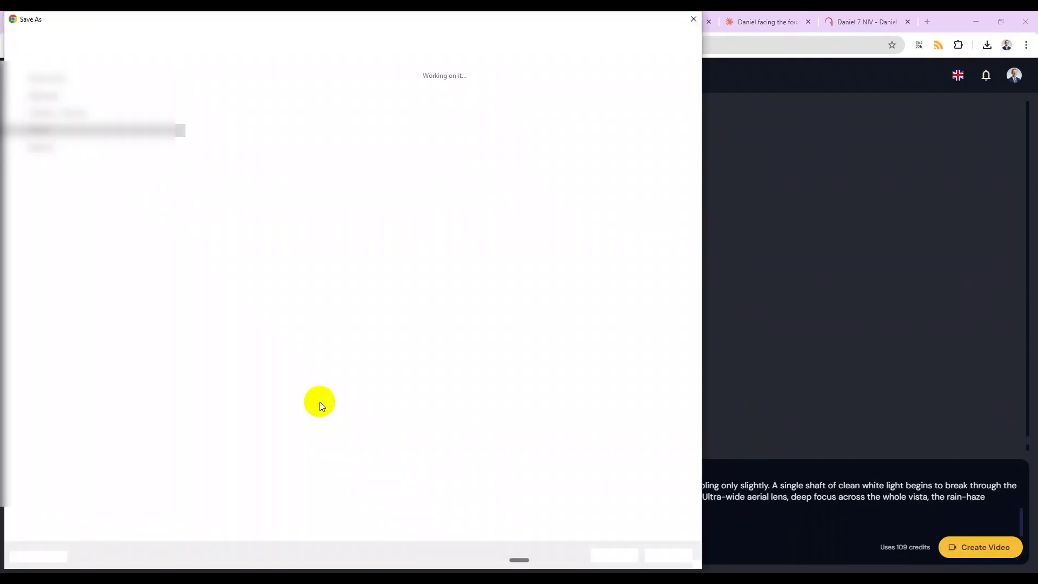
key(Return)
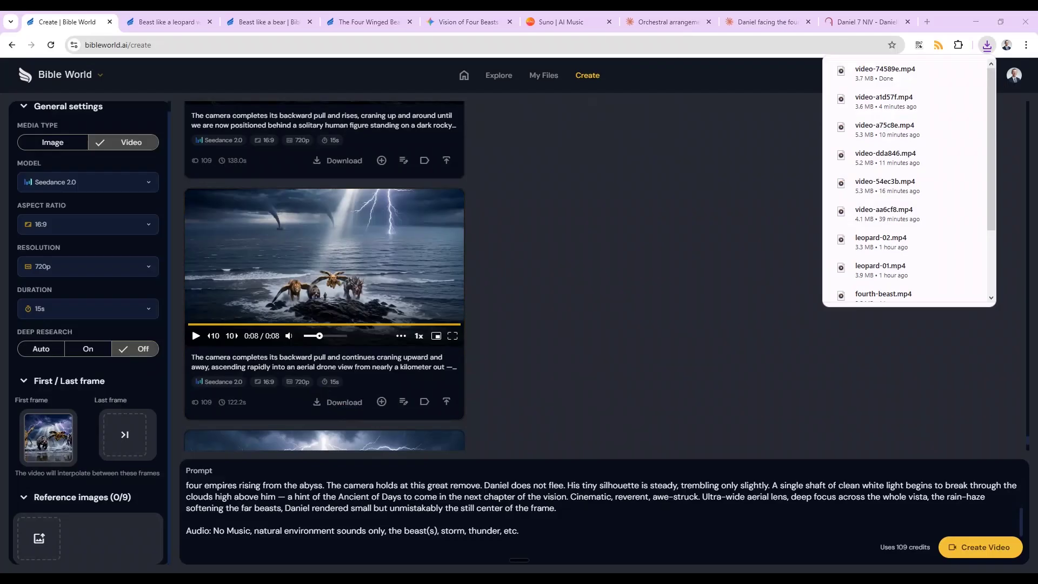
drag(885, 73, 687, 476)
key(alt+Tab)
- Play the opening tornado clip, trim its end to about 7 seconds, and move the bear.mp4 clip directly against it
drag(608, 391, 348, 387)
scroll(378, 408, up, 5)
key(space)
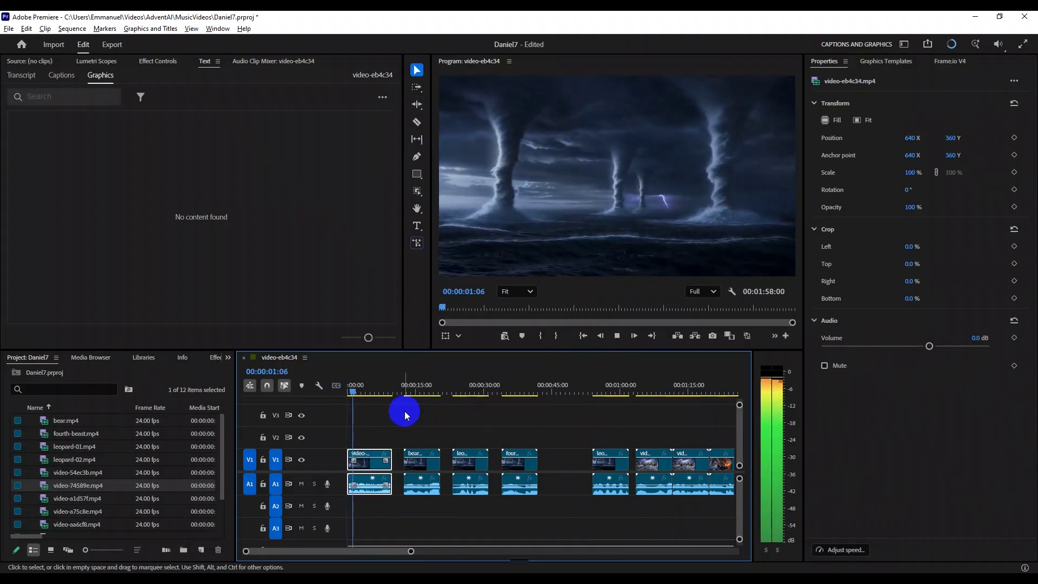
key(equal)
key(equal)
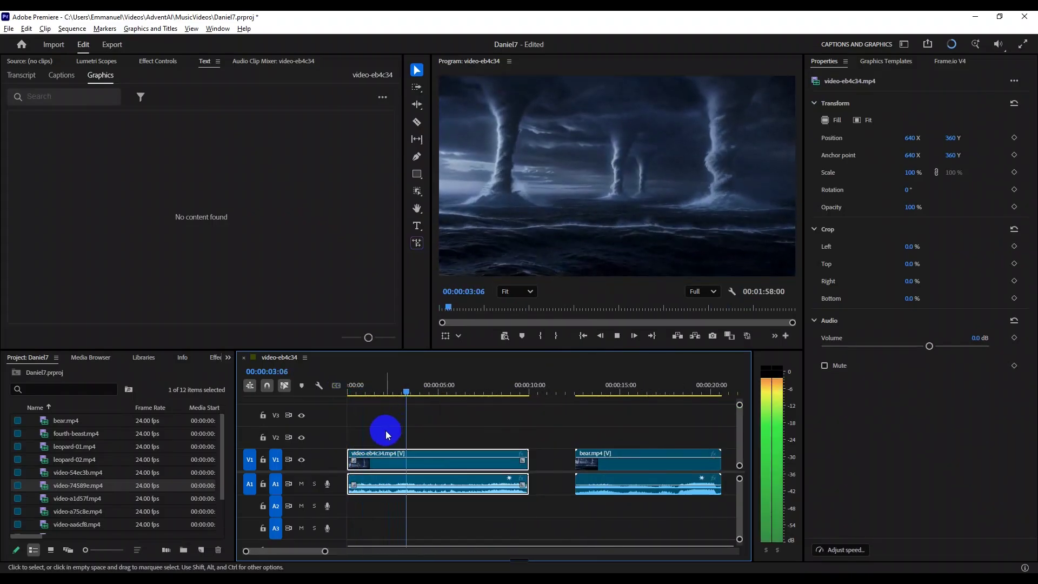
scroll(431, 420, down, 1)
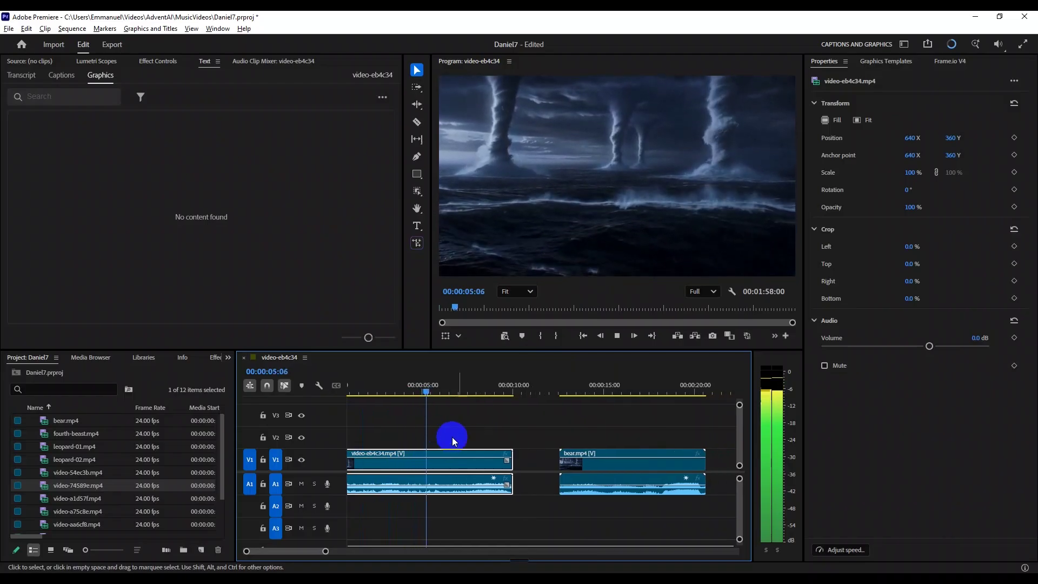
key(space)
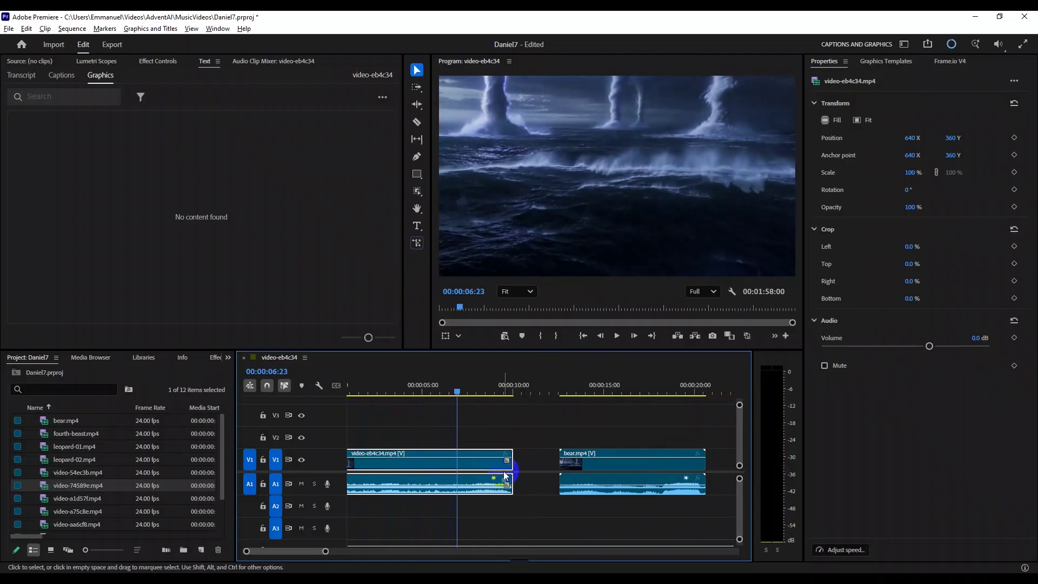
click(514, 461)
drag(514, 461, 461, 461)
drag(586, 385, 594, 387)
drag(598, 465, 494, 469)
- Play the cut into the bear clip, trim about 1 second off its start, and keep it joined to the opening clip
click(438, 380)
key(space)
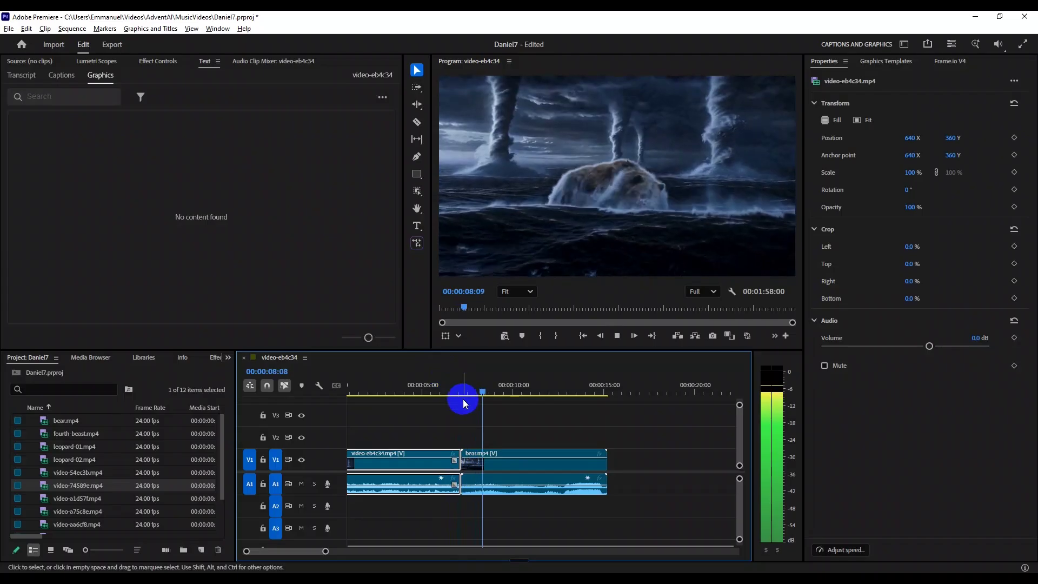
click(466, 460)
drag(480, 465, 489, 425)
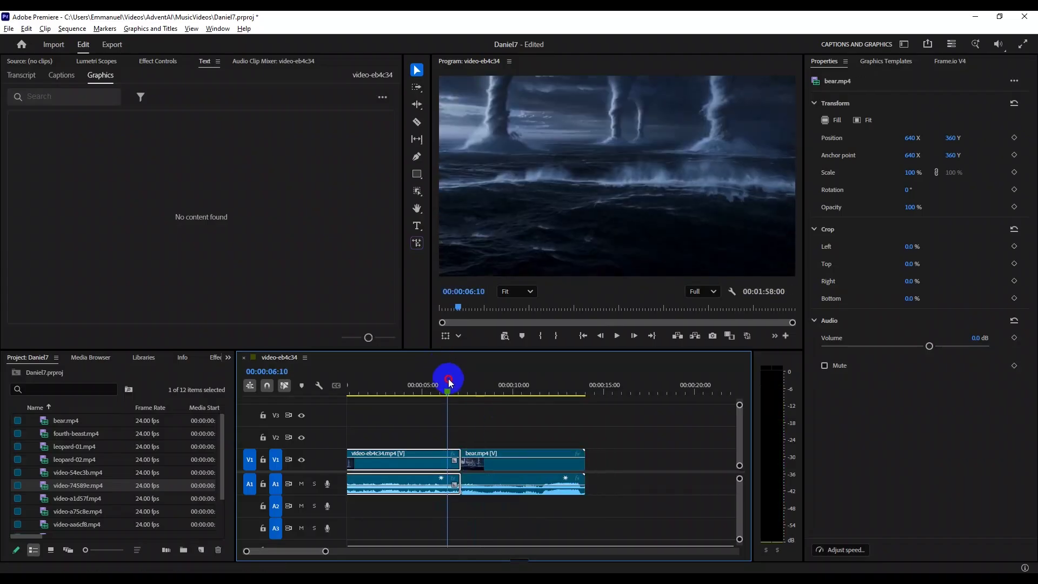
- Switch to Suno, open the options of the 1:27 "Four Great Beasts" song, and accept all cookies
click(1001, 214)
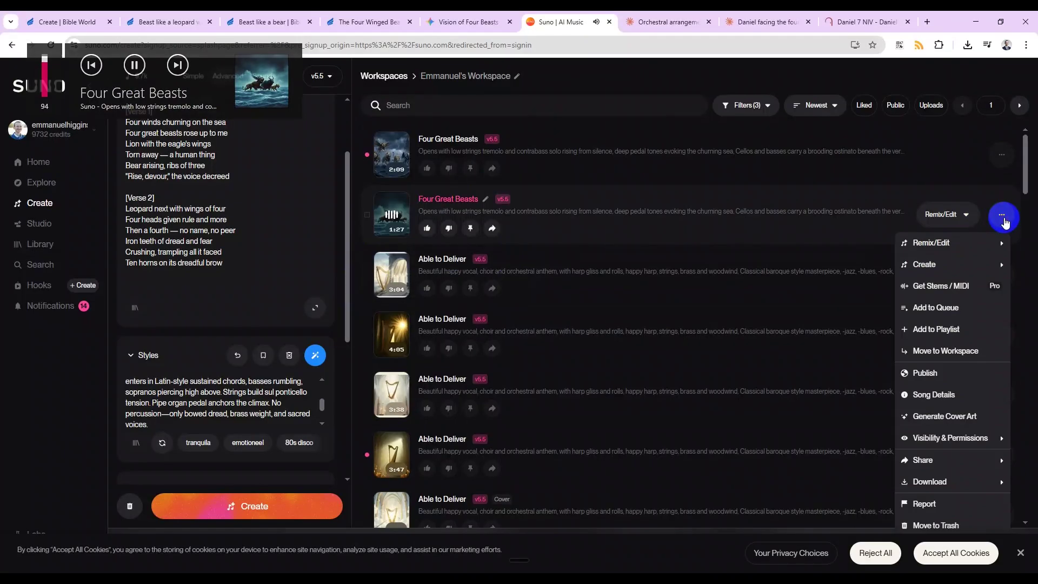
mouse_move(926, 251)
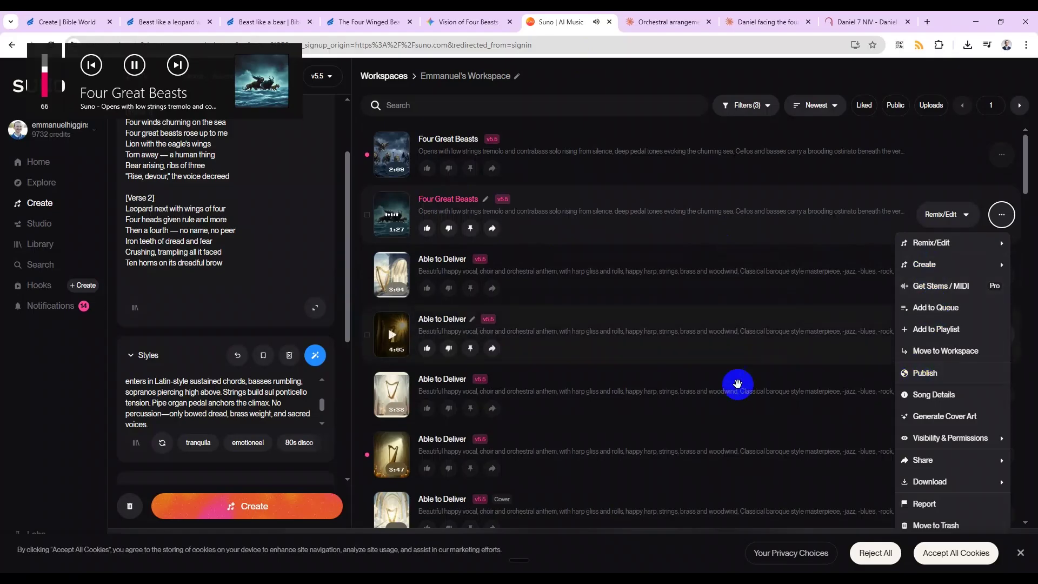
click(955, 552)
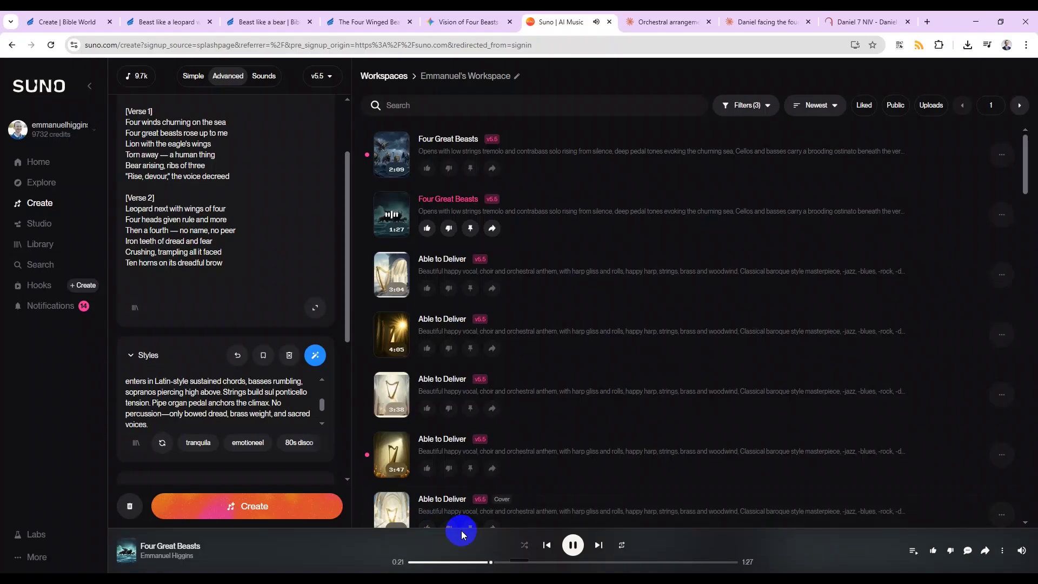
- Enlarge the styles box to fit the whole prompt, shrink the lyrics box, and pause the song
click(216, 465)
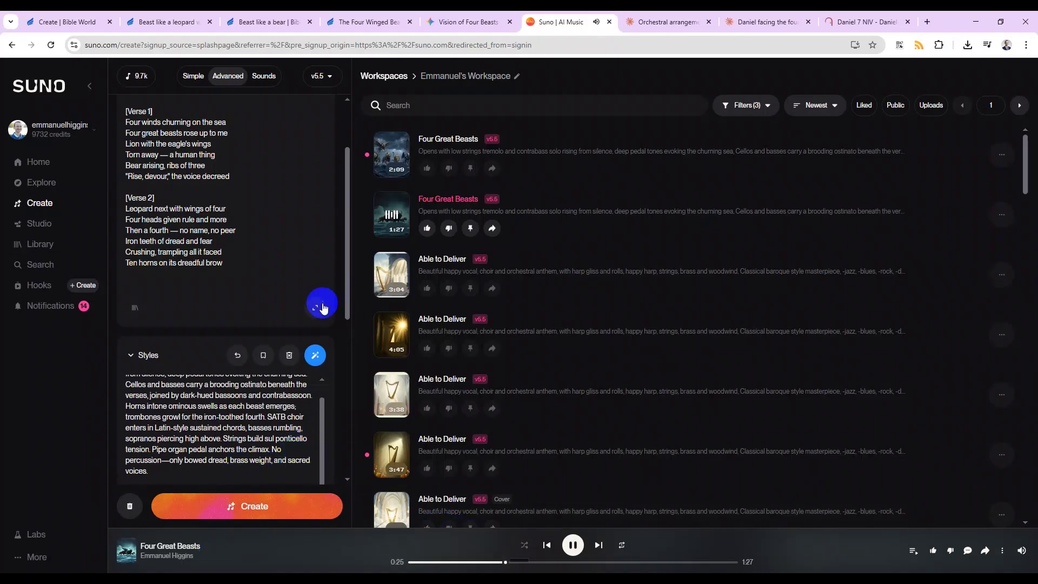
drag(234, 325, 231, 171)
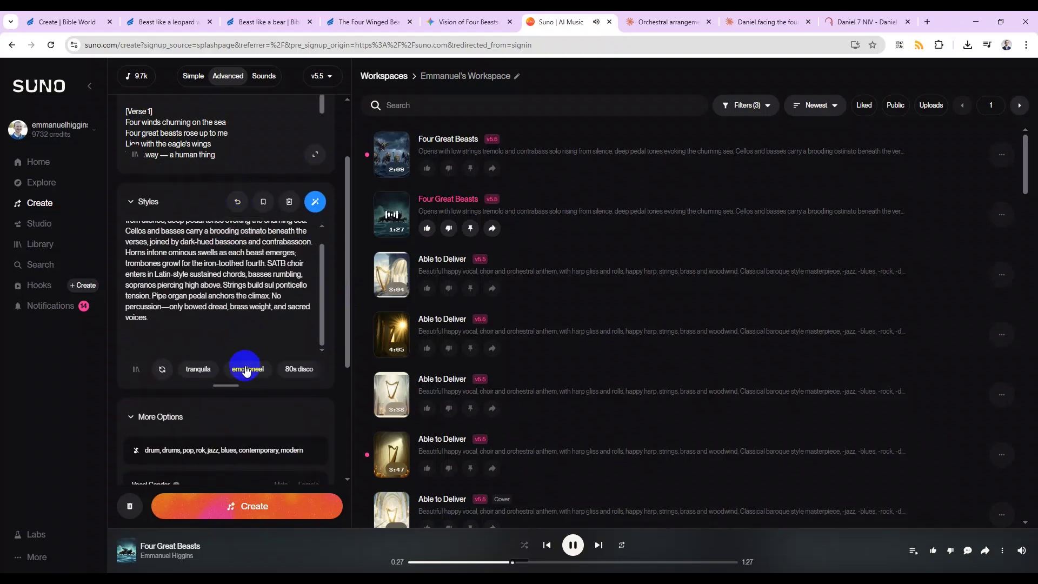
drag(227, 385, 220, 409)
scroll(243, 281, up, 3)
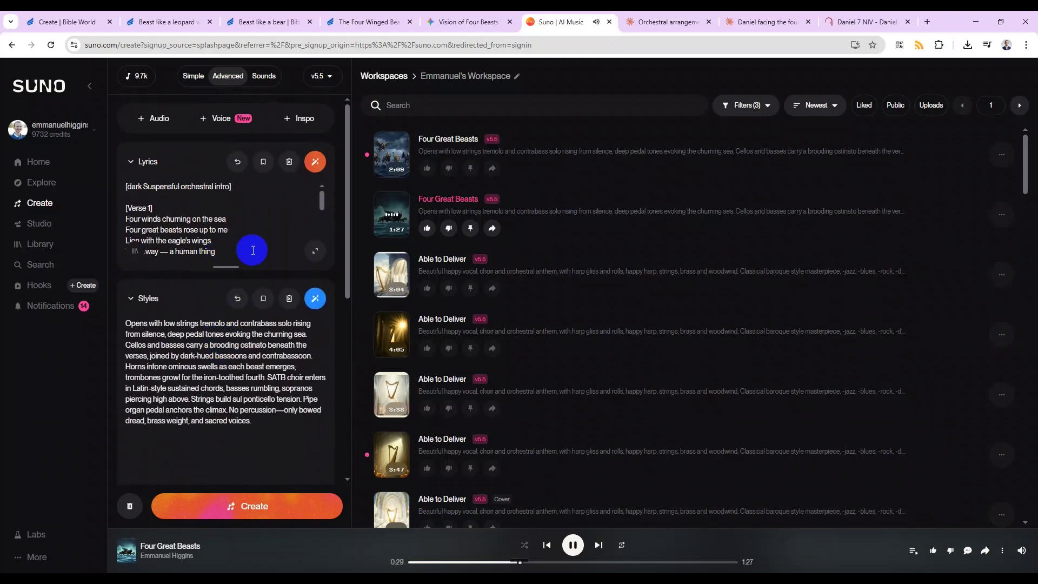
click(572, 547)
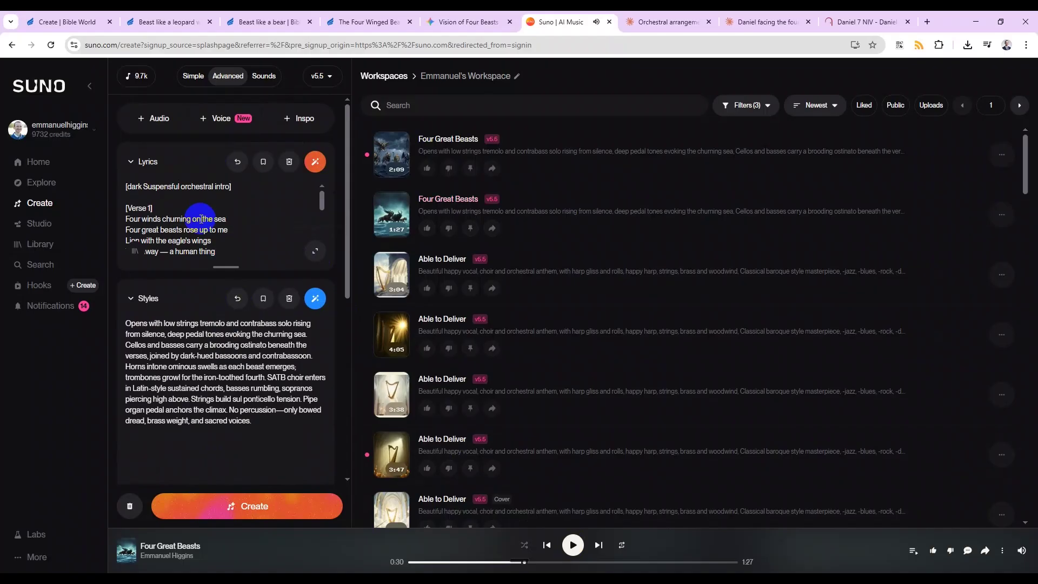
- Replace the orchestral intro tag at the start of the lyrics with "[straight into the vocals,]"
triple_click(241, 186)
key(BackSpace)
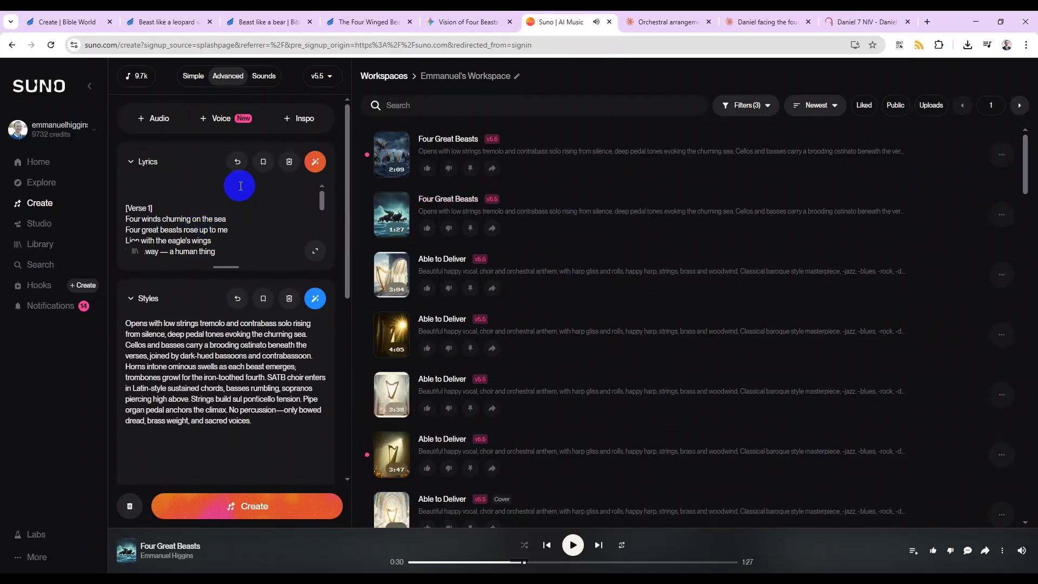
key(ctrl+z)
triple_click(240, 186)
text([])
key(Left)
text(Stra)
text(ight into the vocals, no in)
key(BackSpace)
key(BackSpace)
key(BackSpace)
key(BackSpace)
key(BackSpace)
key(BackSpace)
scroll(241, 186, down, 2)
drag(145, 133, 64, 105)
click(129, 137)
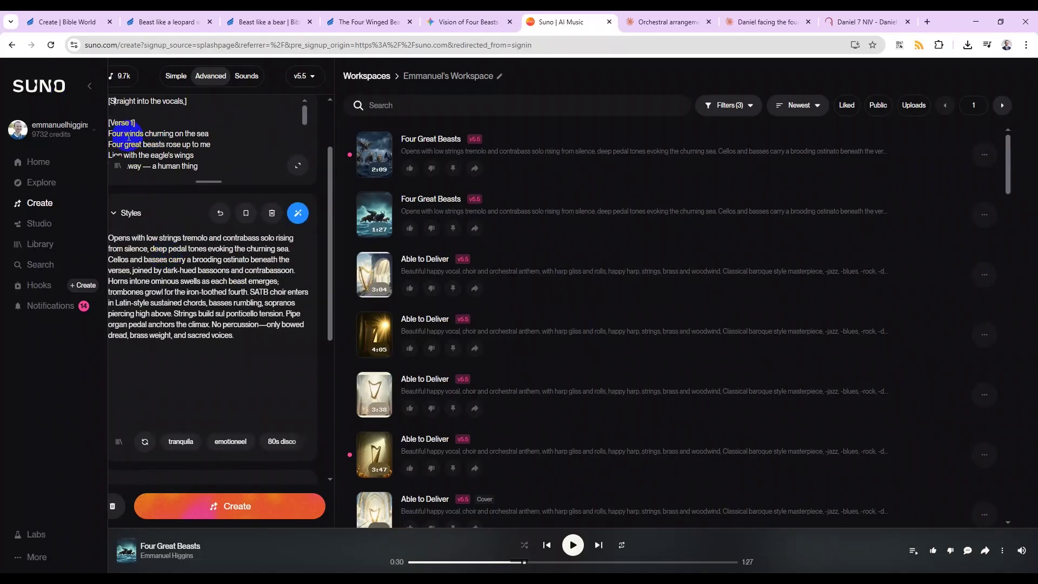
- Delete "low strings tremolo and contrabass solo rising from silence," from the style prompt's opening sentence
scroll(211, 276, up, 2)
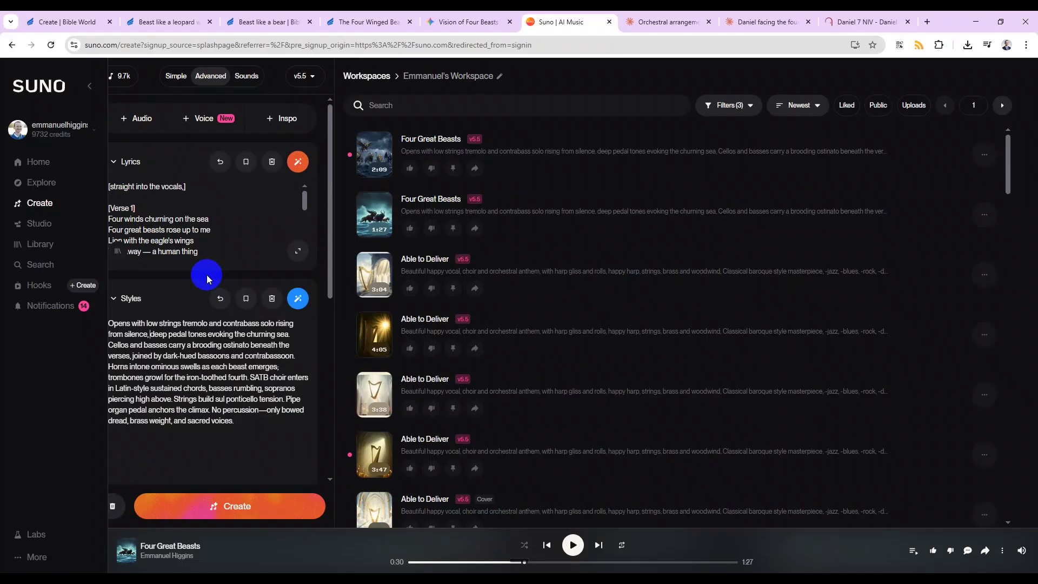
key(ctrl+shift+Right)
key(ctrl+shift+Right)
key(ctrl+shift+Right)
key(ctrl+shift+Right)
key(ctrl+shift+Right)
key(ctrl+shift+Right)
key(ctrl+shift+Right)
key(ctrl+shift+Right)
key(ctrl+shift+Right)
key(BackSpace)
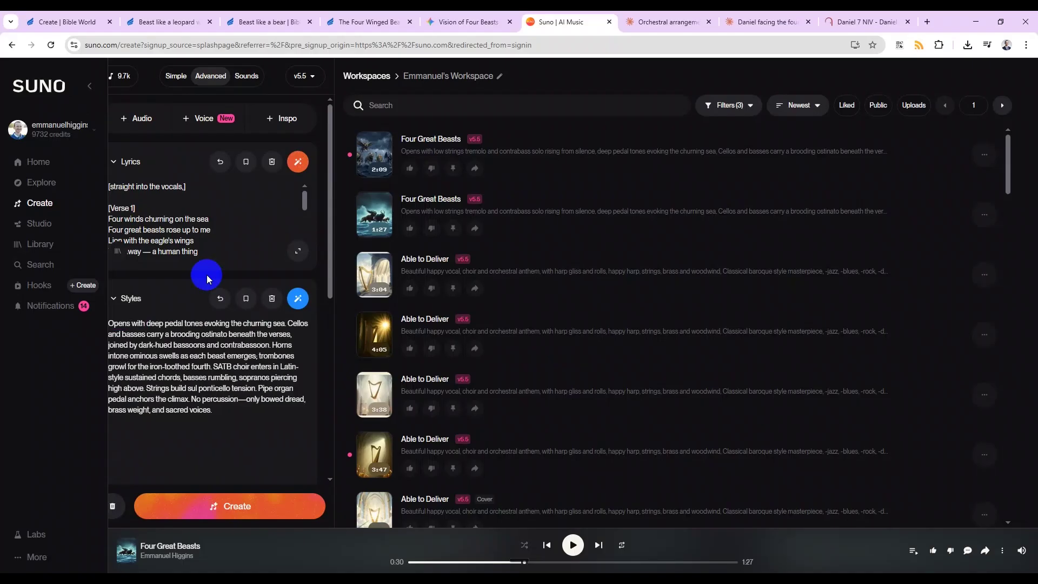
- Remove the opening vocals tag and the [Verse 1] and [Verse 2] labels from the lyrics
click(208, 210)
key(ctrl+shift+Home)
key(BackSpace)
key(Down)
key(Down)
key(Down)
key(Down)
key(Down)
key(Down)
key(Down)
key(Down)
key(Down)
key(Down)
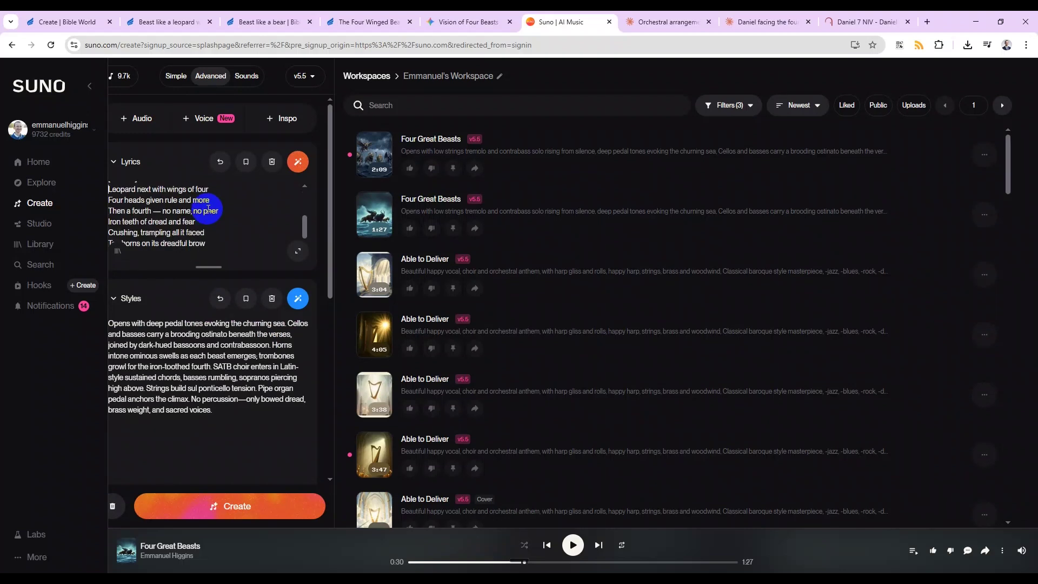
key(Up)
key(shift+End)
key(BackSpace)
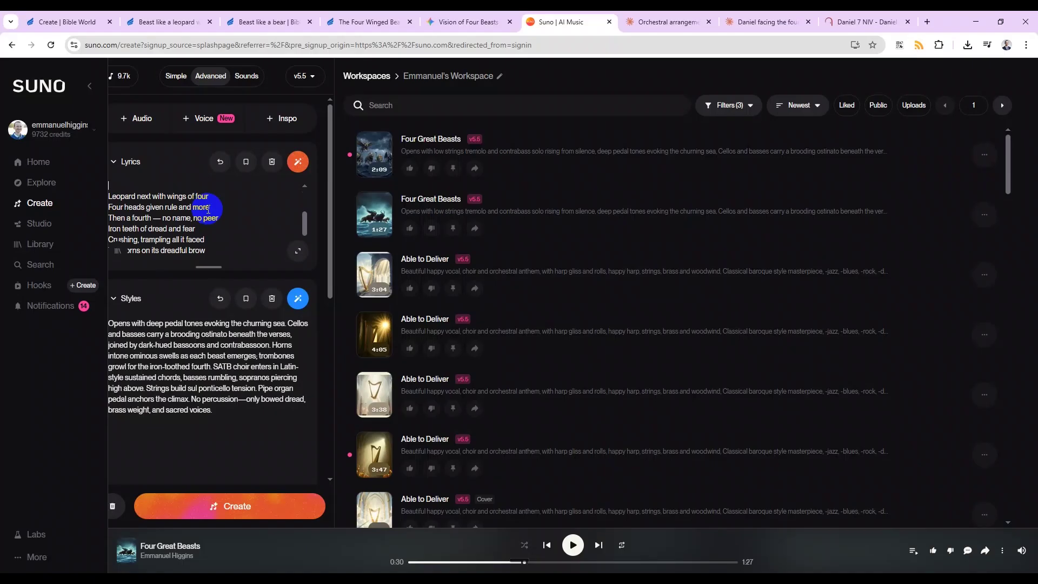
- In the style prompt, add ", very short intro" after "churning sea" and replace "carry a brooding ostinato beneath the verses, joined by" with "and"
scroll(208, 209, up, 3)
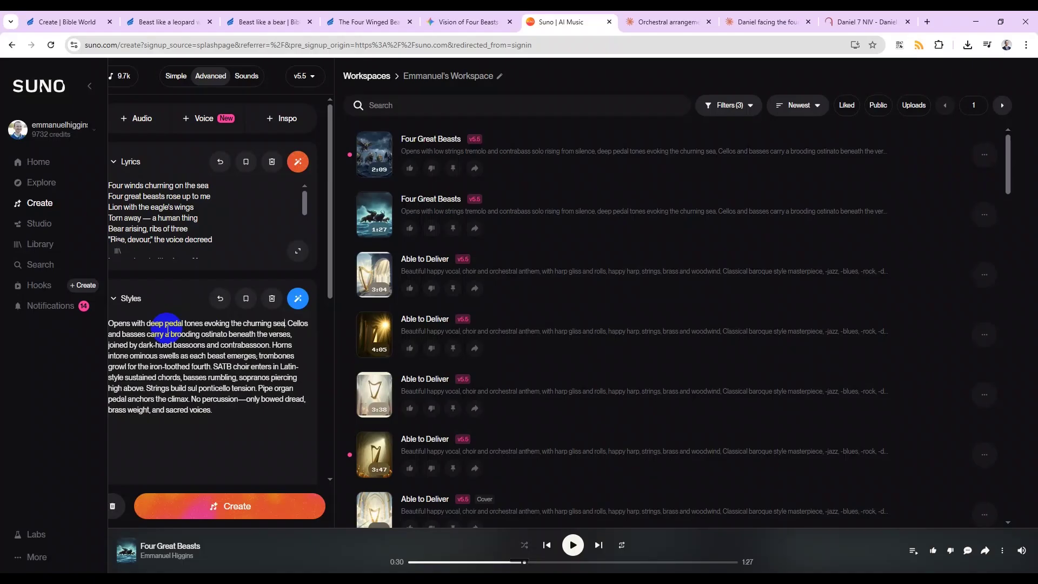
text(, very short intro)
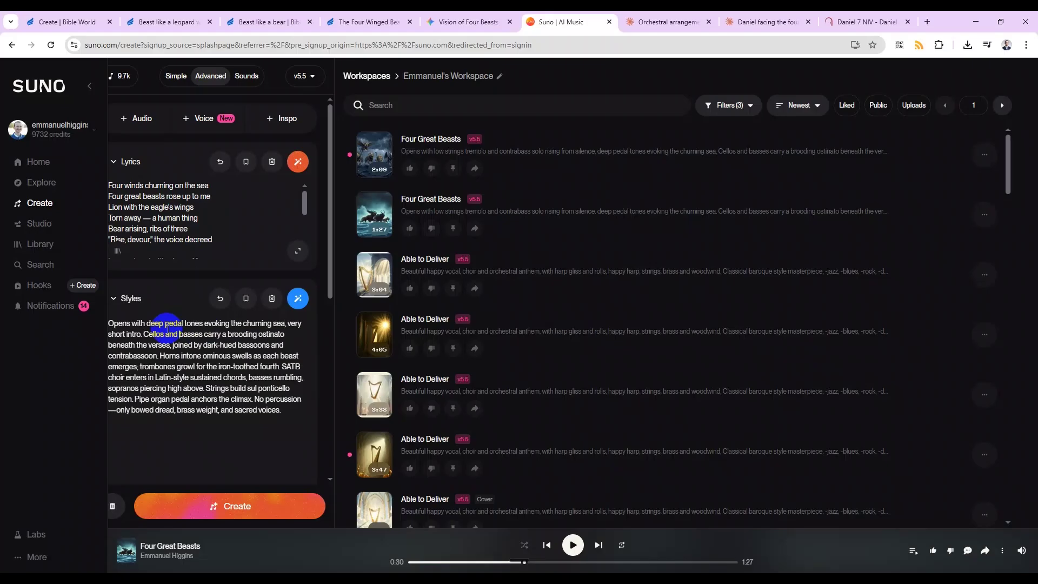
key(shift+Down)
key(shift+Left)
key(shift+Left)
key(shift+Left)
key(ctrl+shift+Left)
key(ctrl+shift+Right)
key(ctrl+shift+Right)
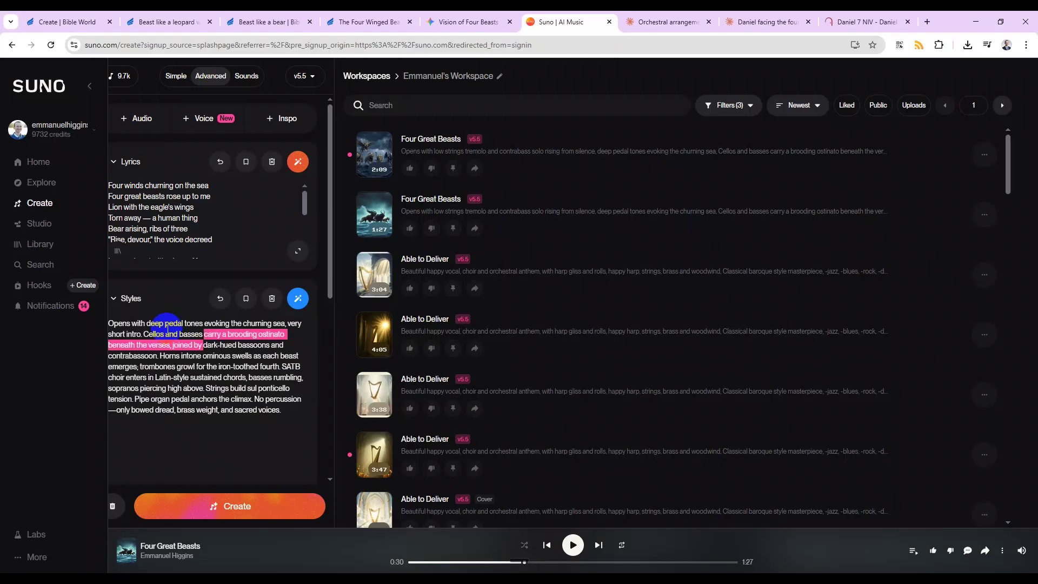
text(and)
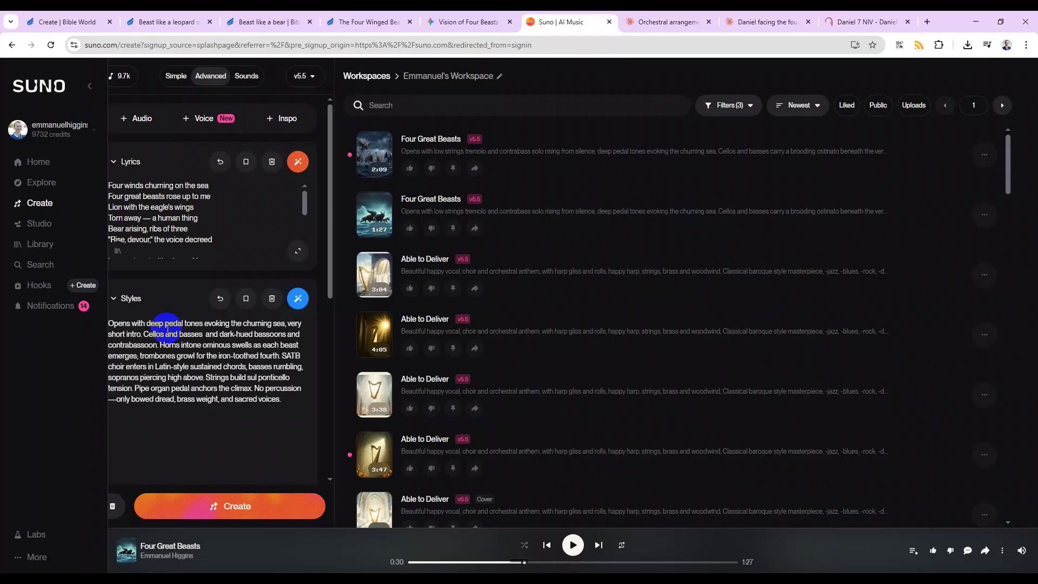
- Insert "Bass solo, with choral choir backing. Fast tempo." before the cellos sentence in the style prompt
click(144, 333)
text(Bass solo,)
text( with )
text(choral chori back)
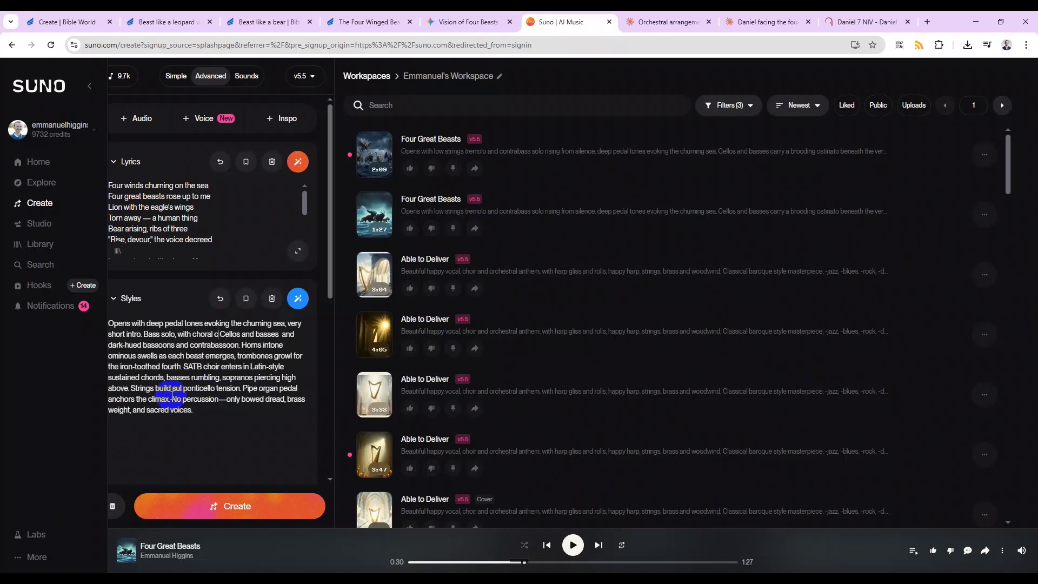
text(ing)
key(BackSpace)
key(BackSpace)
text(intro)
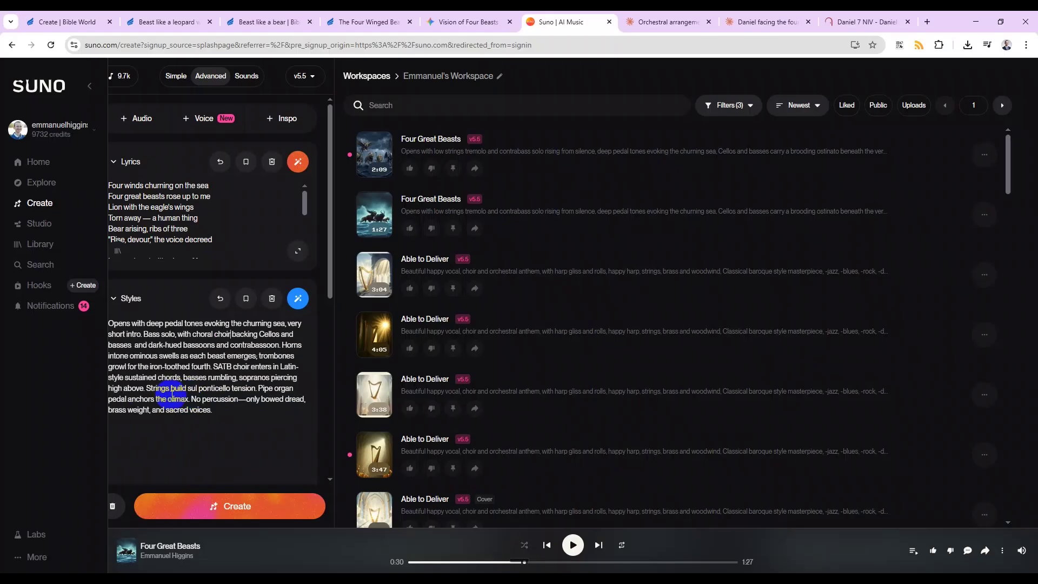
text(.)
key(Return)
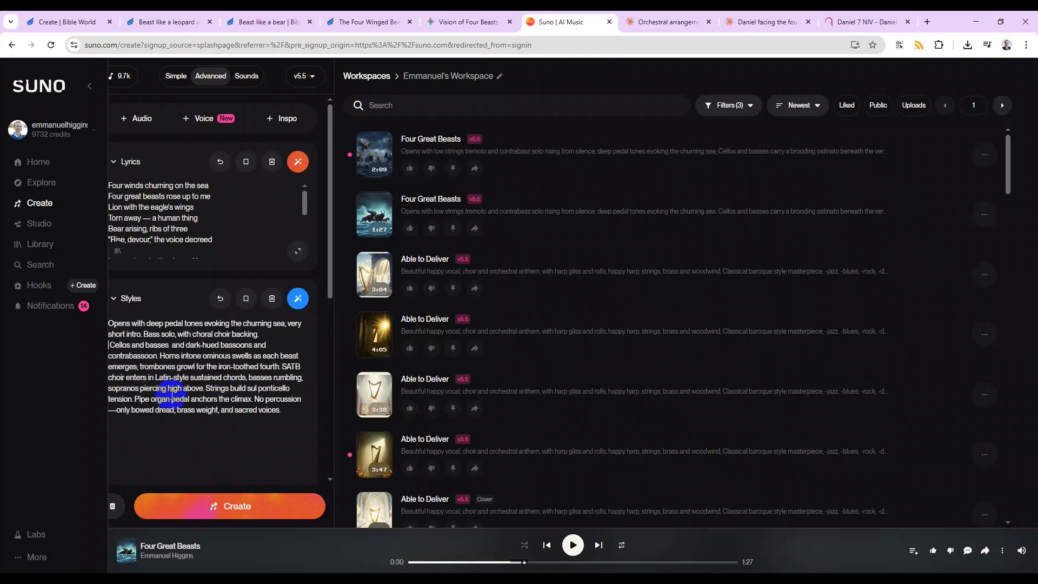
key(BackSpace)
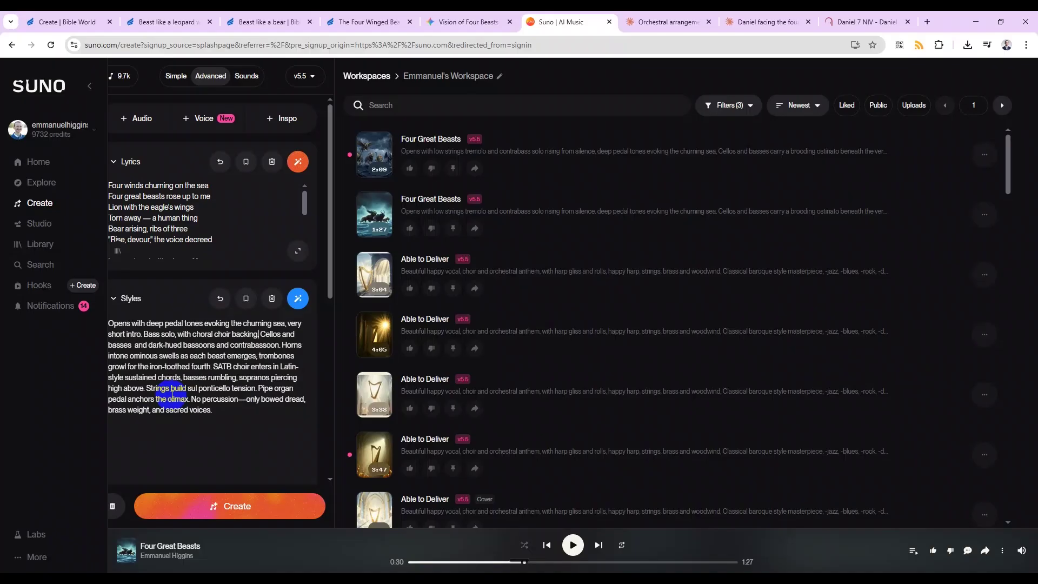
text(Fast tempo.)
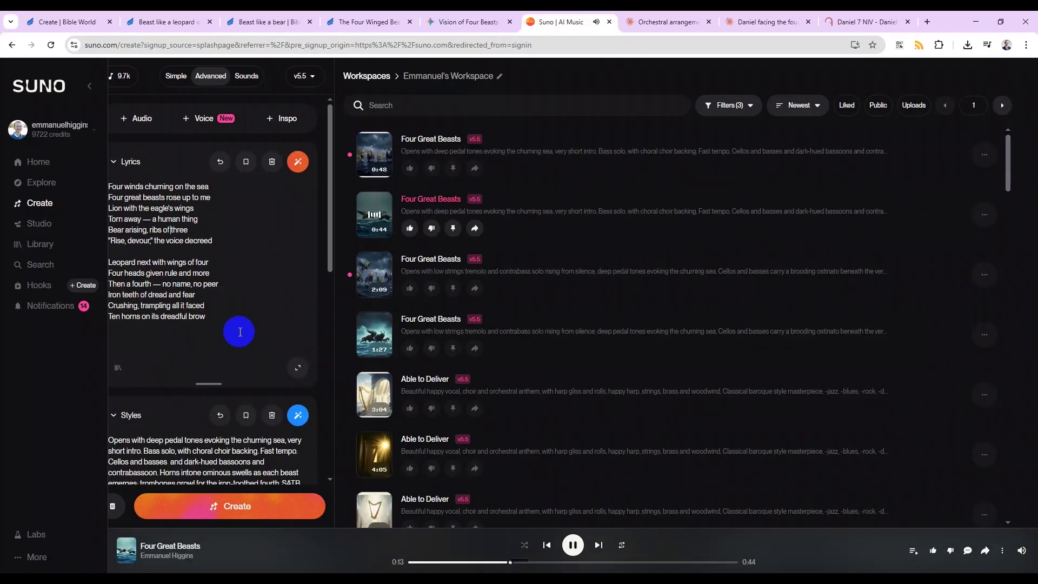
- Play the 0:48 "Four Great Beasts" version while reviewing its lyrics and style prompt
click(375, 157)
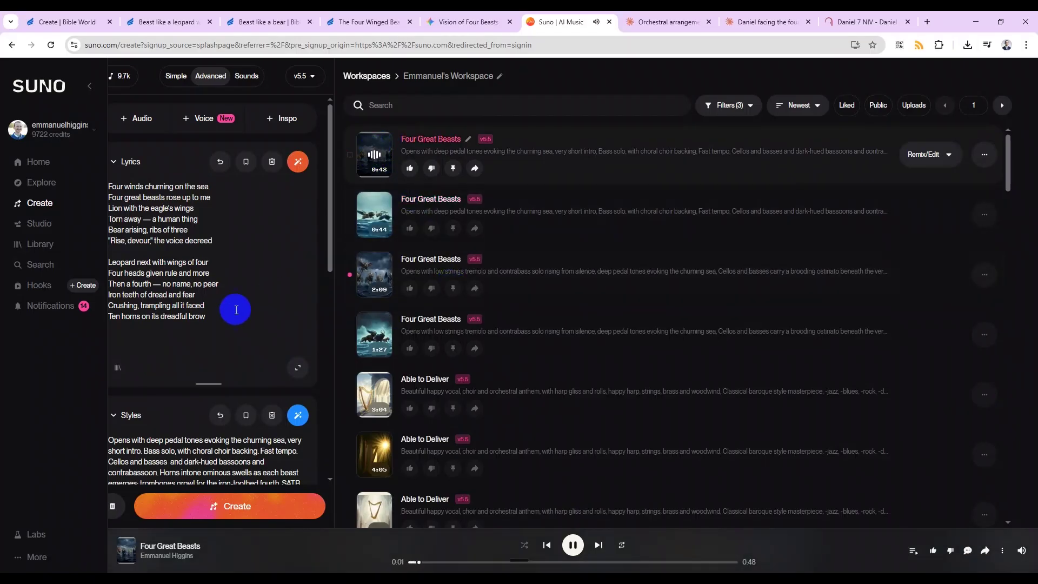
scroll(227, 271, down, 2)
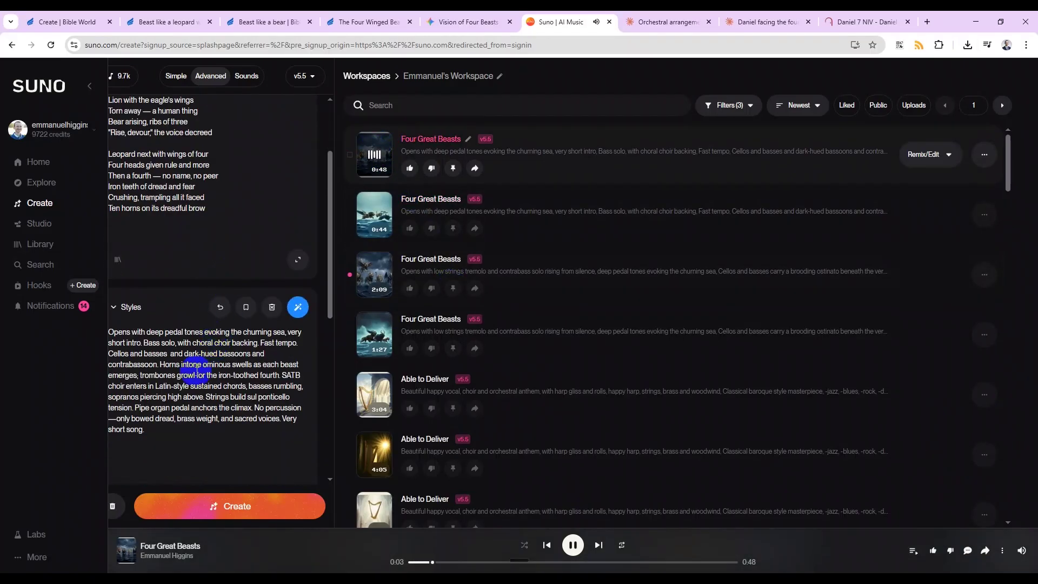
scroll(187, 346, up, 2)
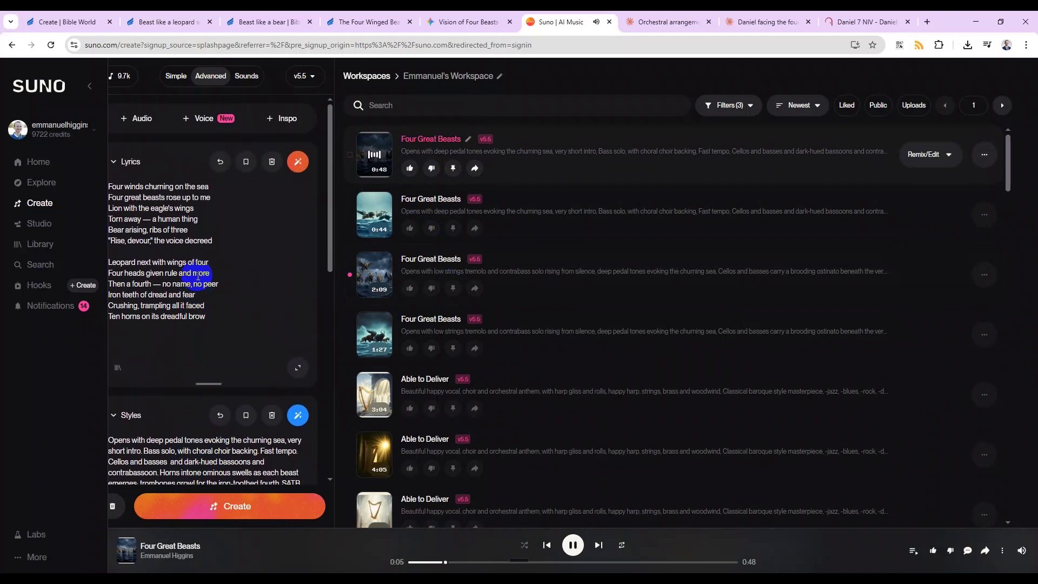
scroll(200, 289, down, 2)
scroll(205, 282, up, 1)
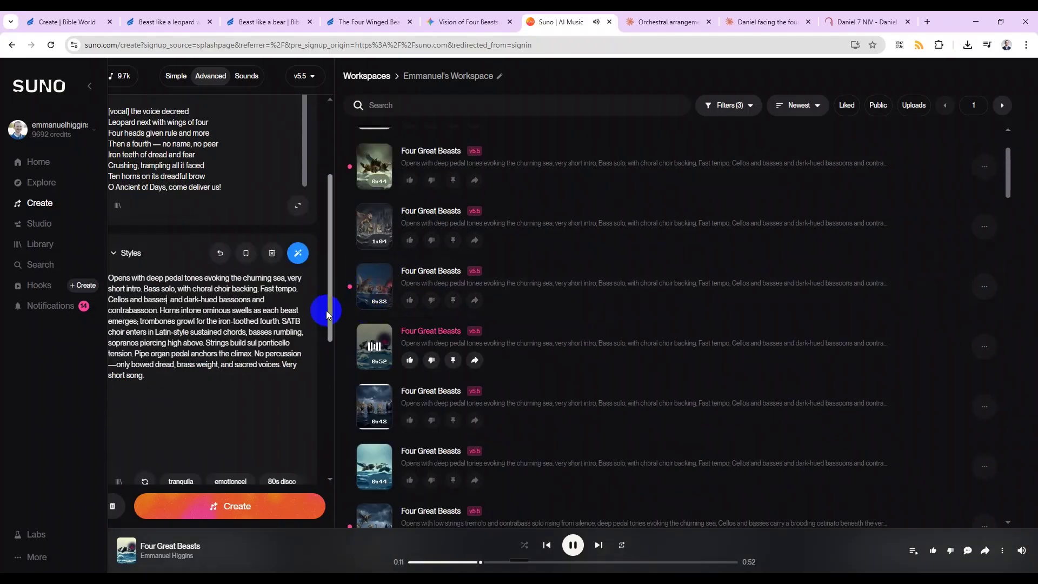
- Change "Bass solo" to "Deep baritone solo" in the style prompt
click(159, 282)
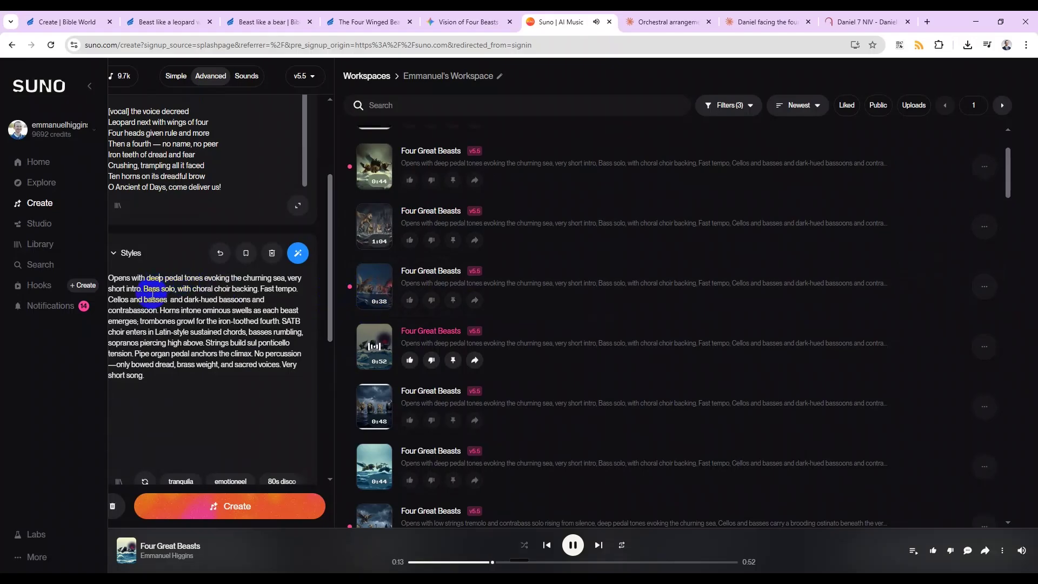
double_click(152, 288)
text(Baritone )
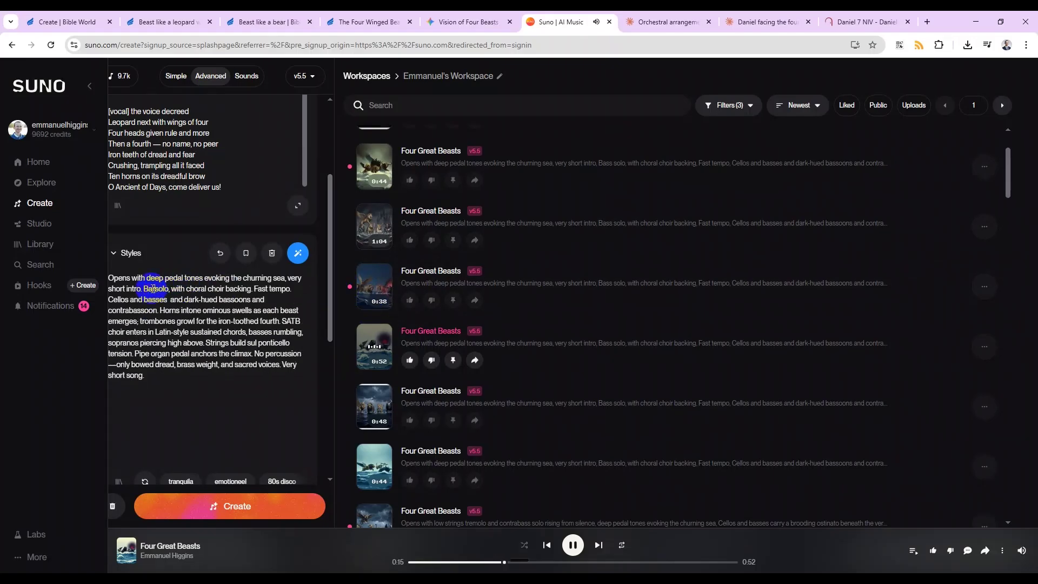
text(Deep Baritone)
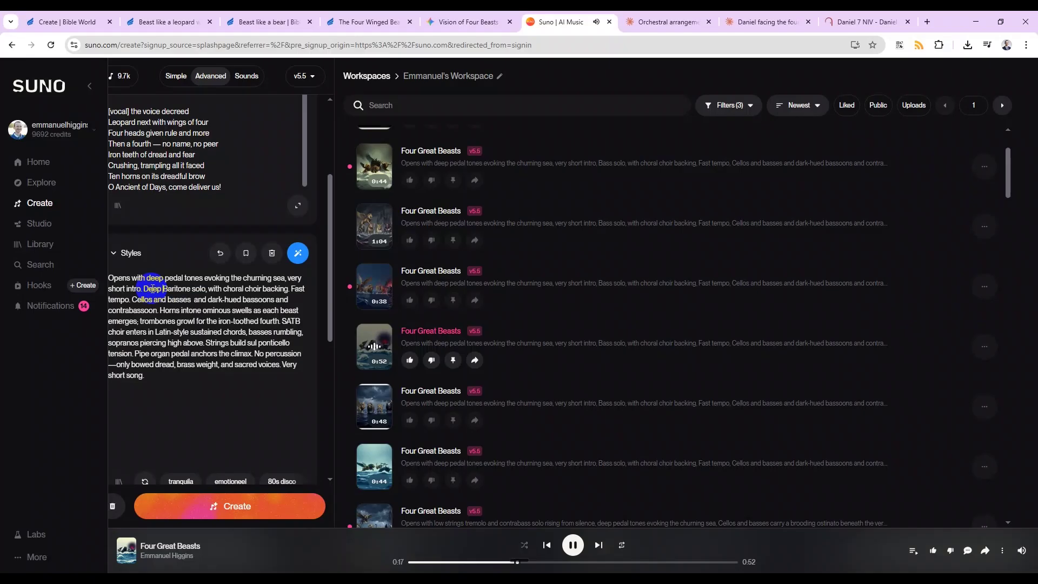
key(shift+Right)
text(b)
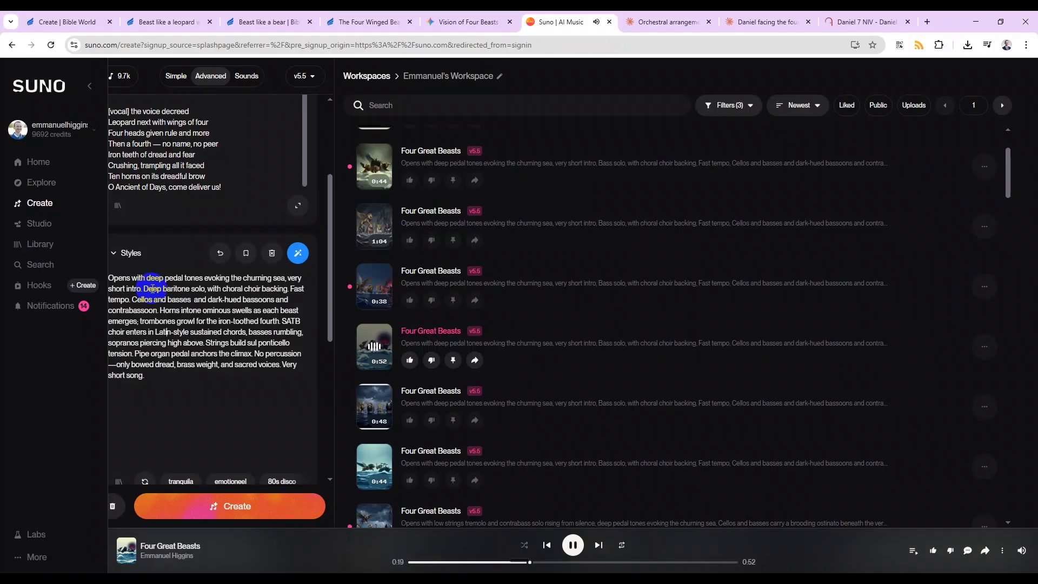
- Audition the 0:38 "Four Great Beasts" version, skipping further into it, and like the 0:48 version
click(380, 303)
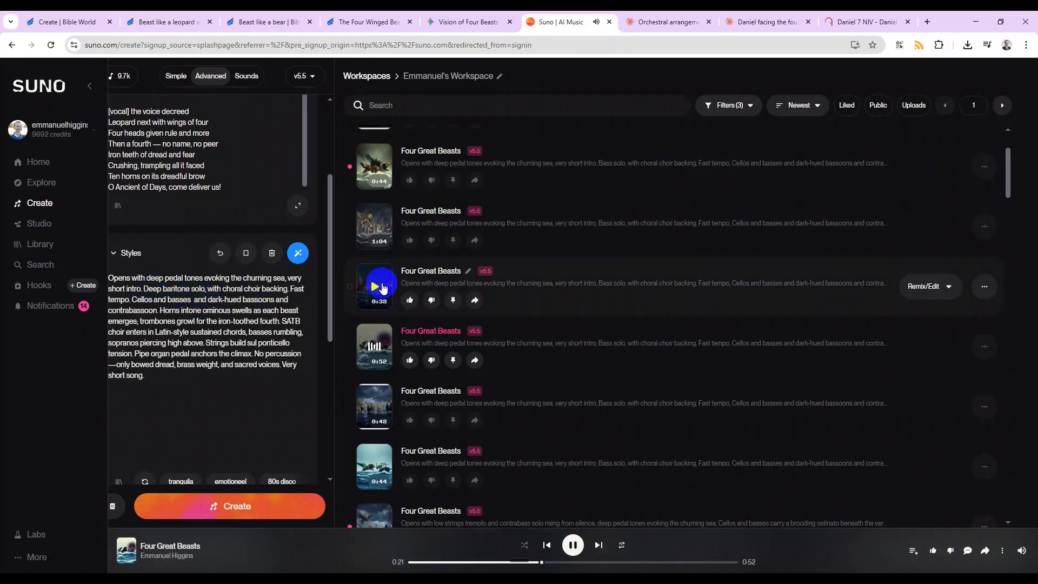
scroll(255, 272, up, 1)
click(373, 286)
scroll(407, 318, down, 1)
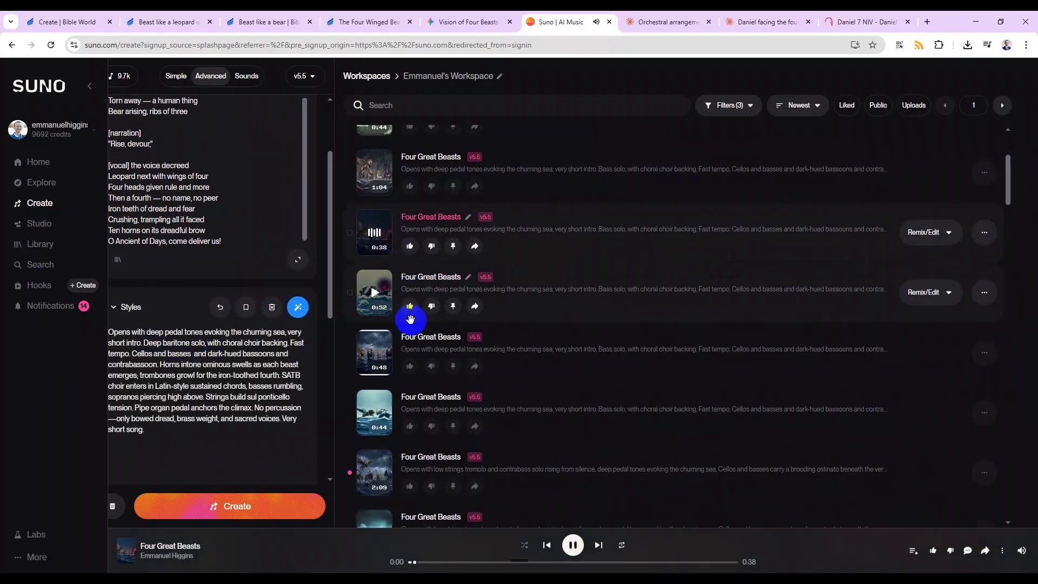
click(410, 368)
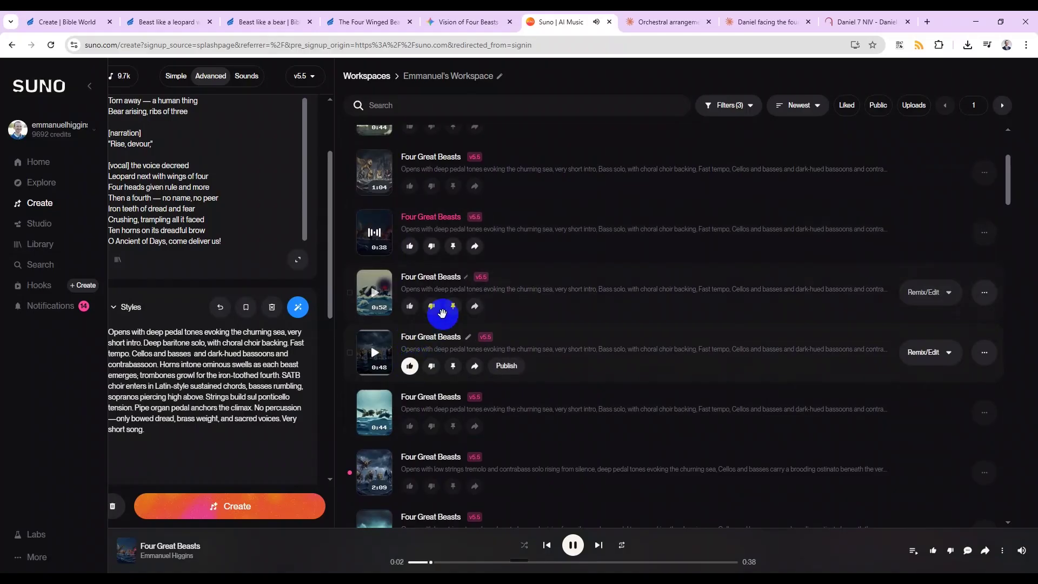
scroll(440, 313, up, 2)
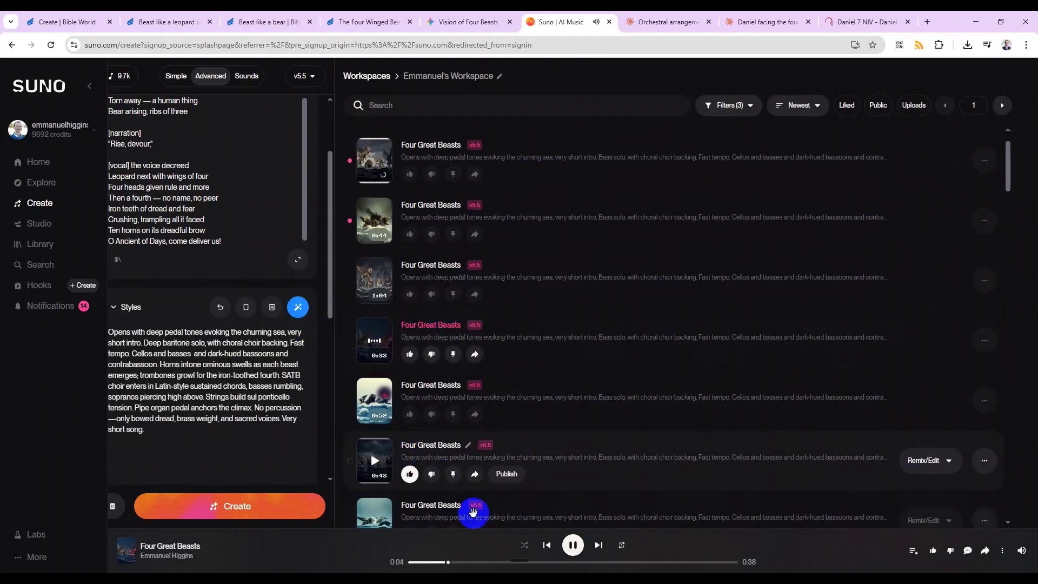
click(557, 563)
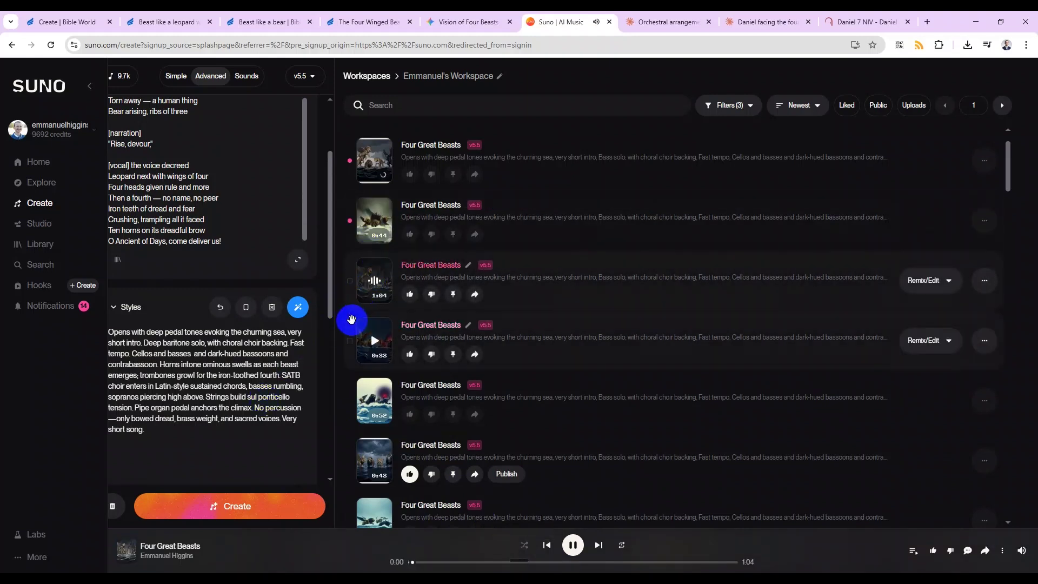
- Audition the 1:04 "Four Great Beasts" version, stop it, and play the 0:44 version
click(373, 277)
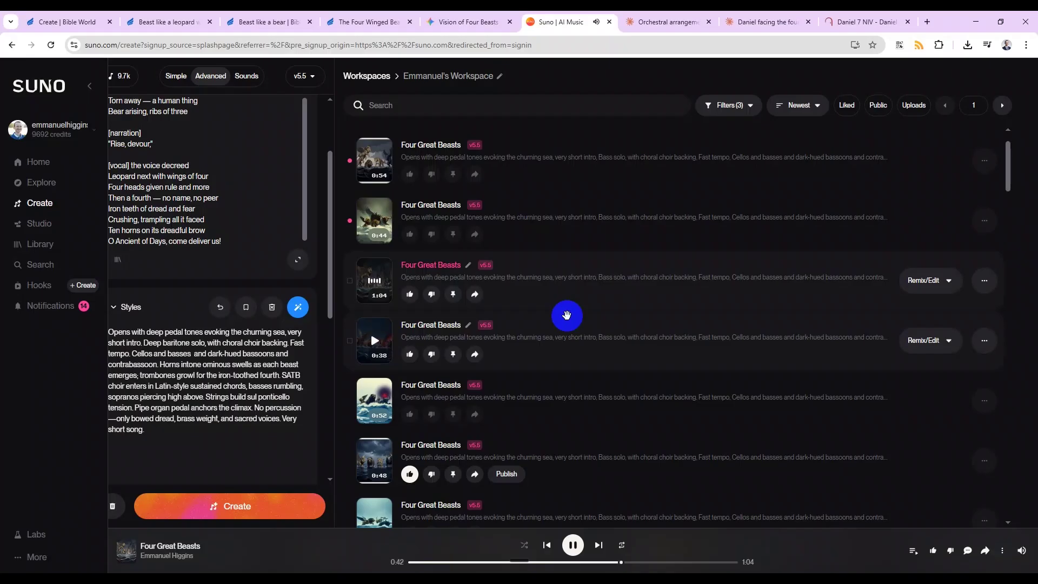
click(582, 541)
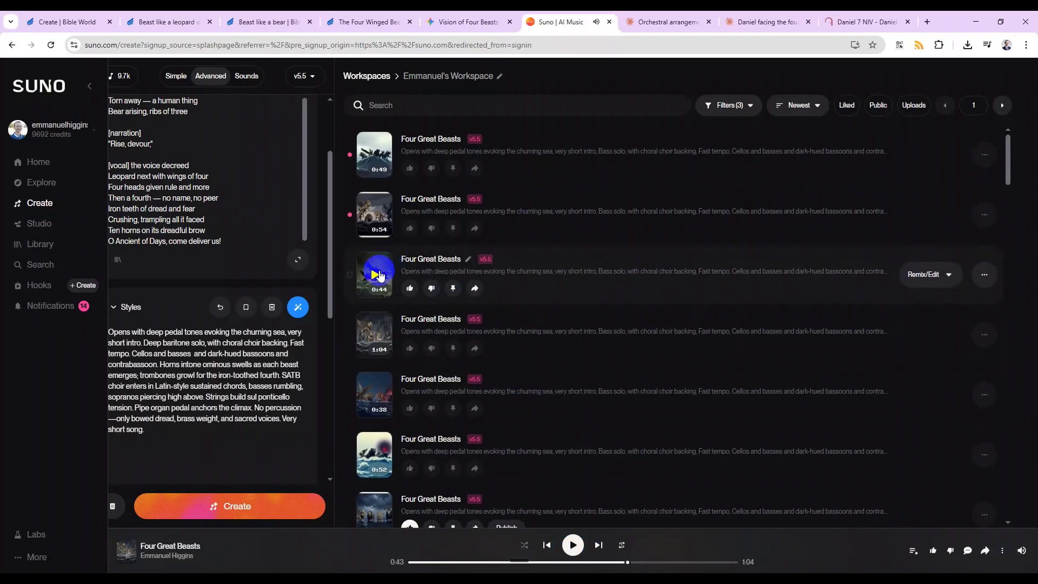
click(385, 287)
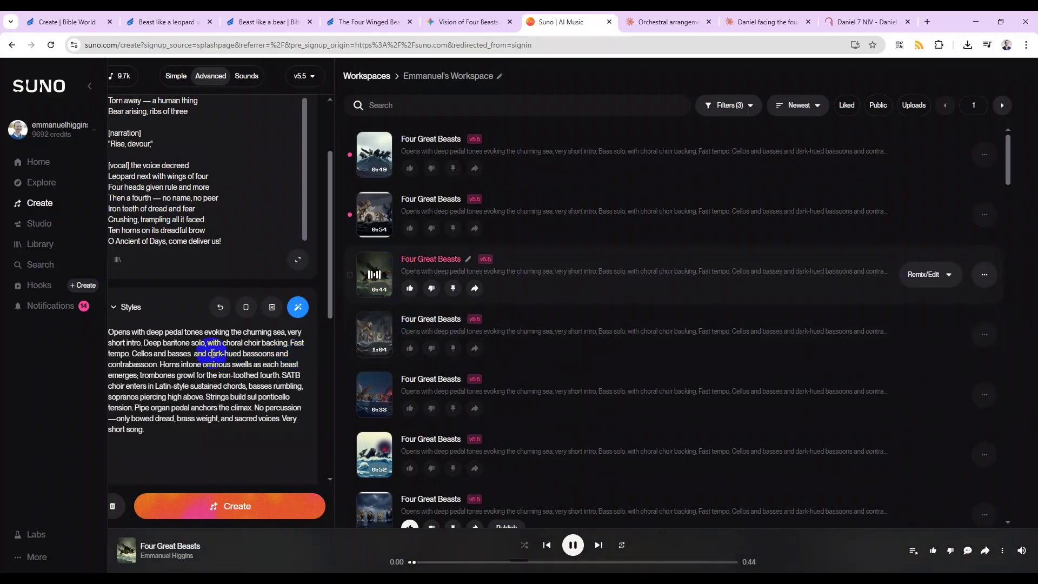
- Ask Claude to revise the pasted classical style prompt with "Make it sound less scary, edit this paragraph."
text(scary,)
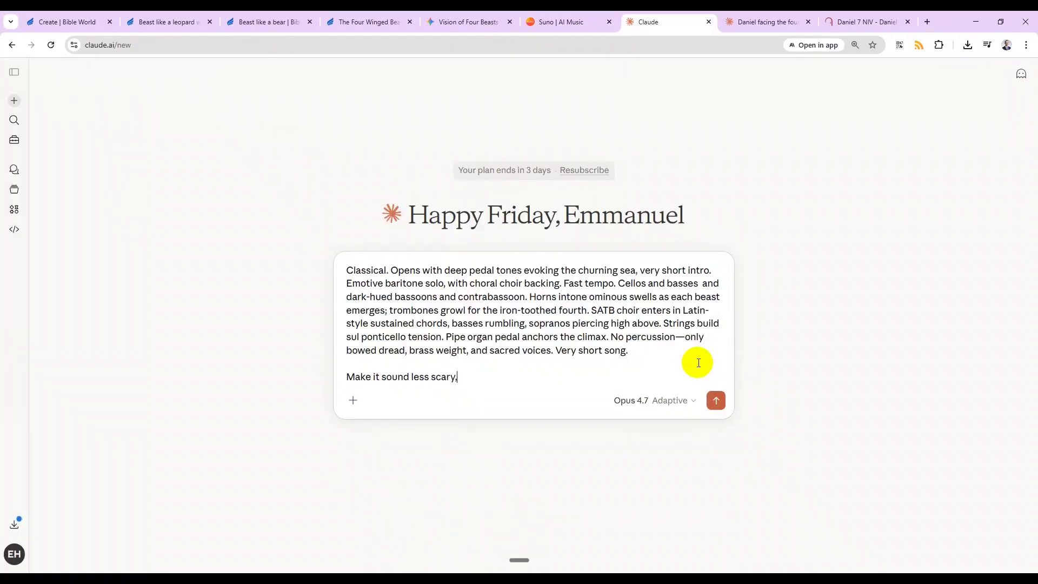
text( edit this paragraph.)
key(Return)
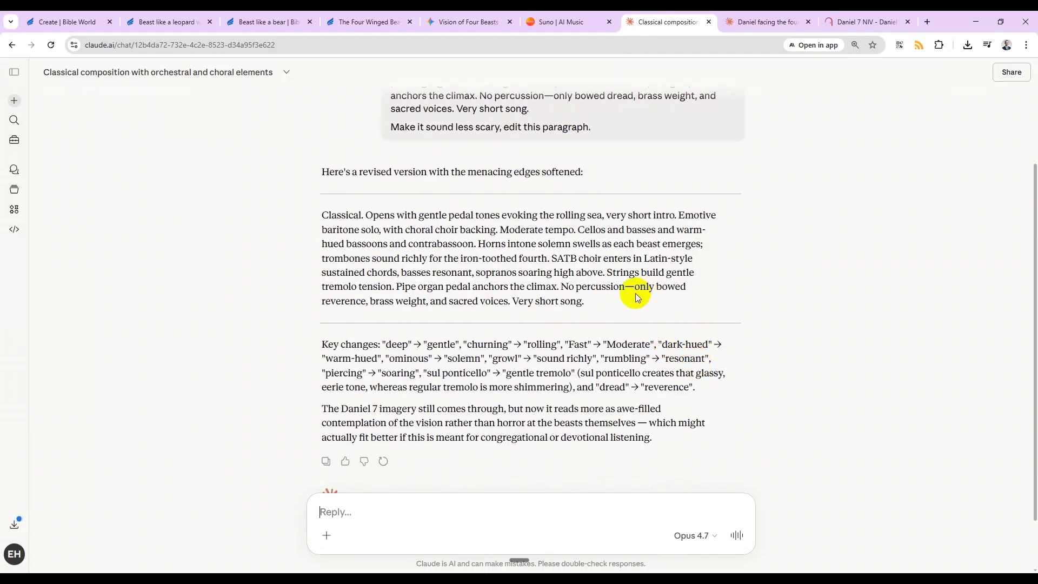
- Replace the Suno style prompt with Claude's softened paragraph, starting playback of the 0:49 "Four Great Beasts" version
drag(593, 305, 323, 209)
key(ctrl+c)
key(ctrl+shift+Tab)
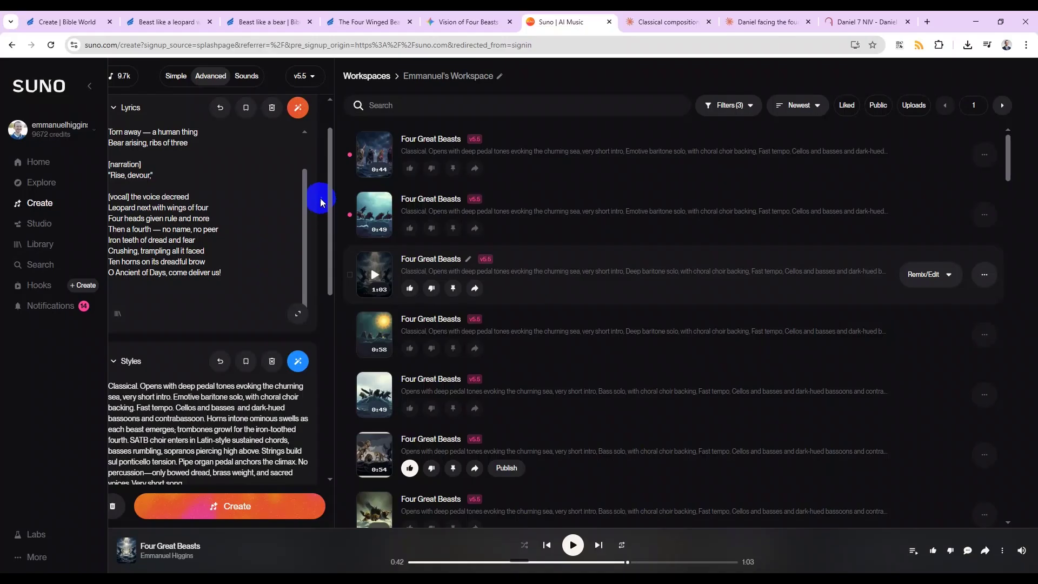
click(375, 215)
click(213, 439)
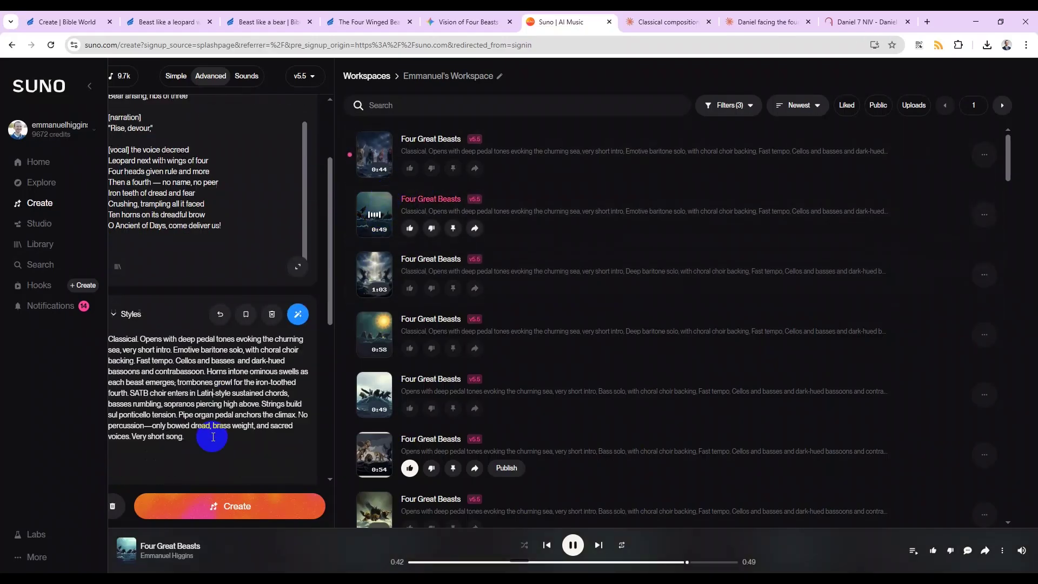
key(ctrl+a)
scroll(238, 400, down, 3)
key(ctrl+v)
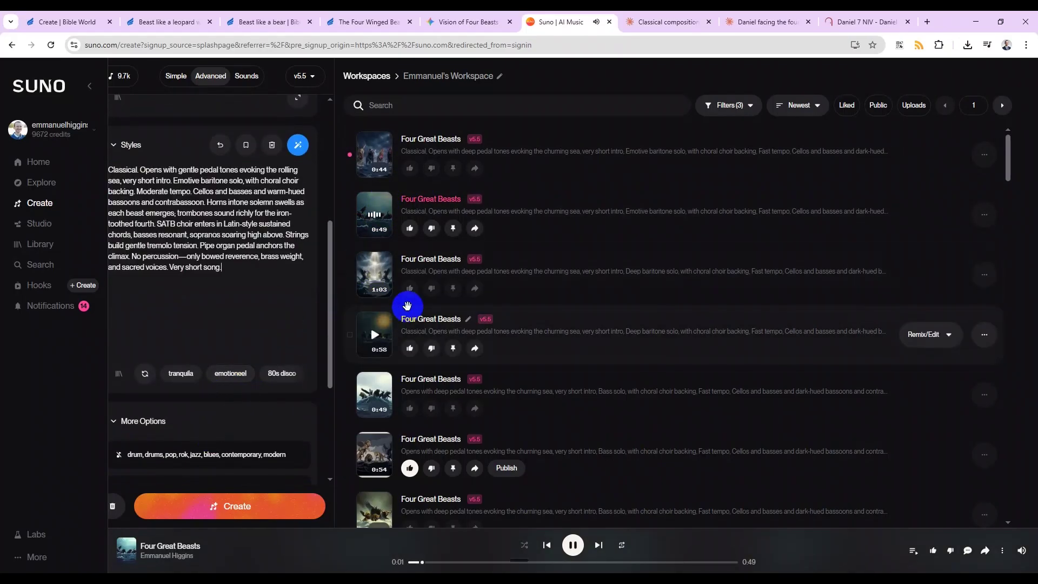
scroll(163, 273, up, 5)
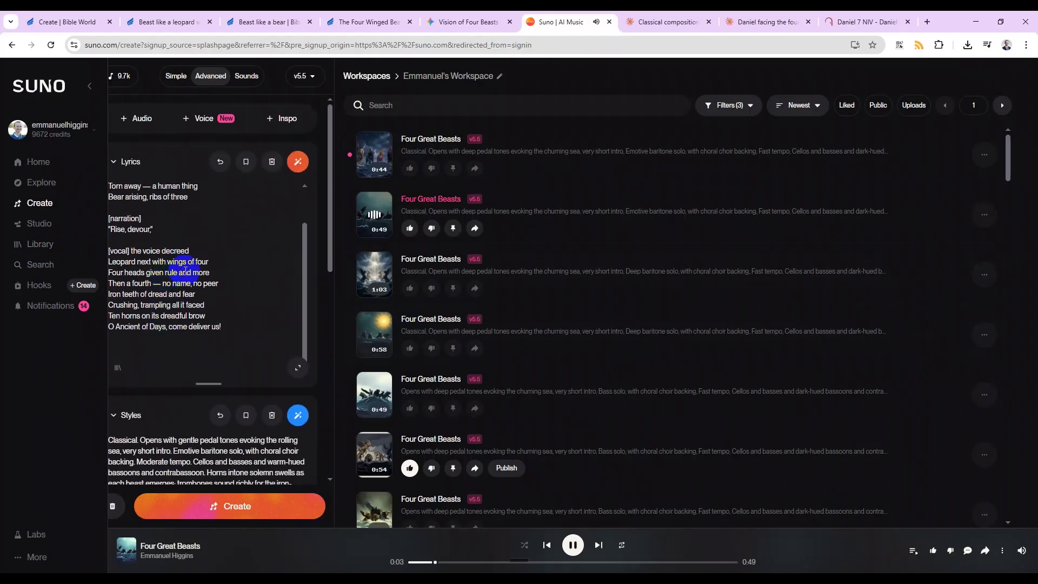
scroll(294, 318, up, 2)
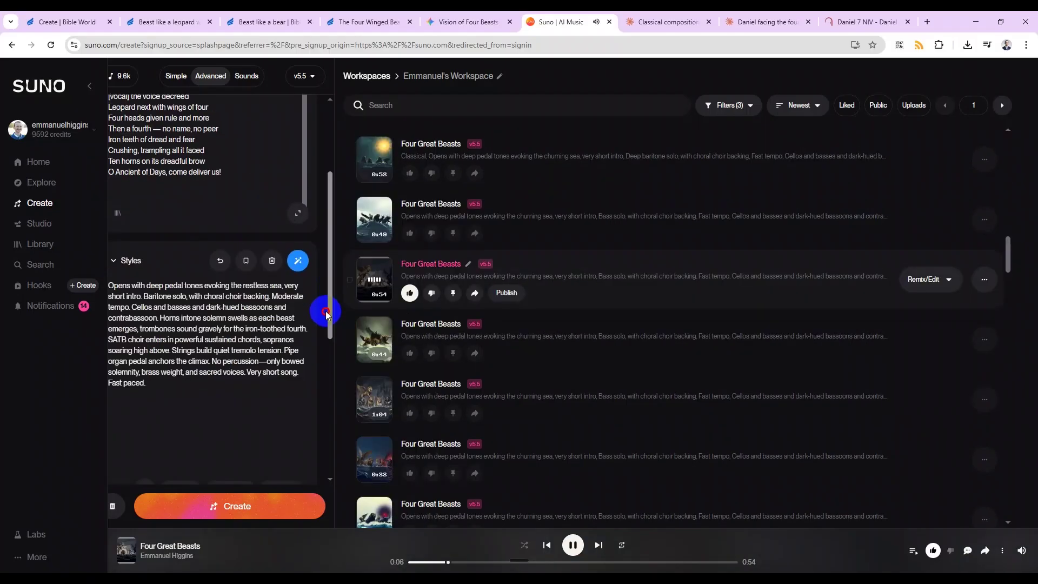
- Stop auditioning the 0:54 "Four Great Beasts" version and remove its like
scroll(327, 319, down, 1)
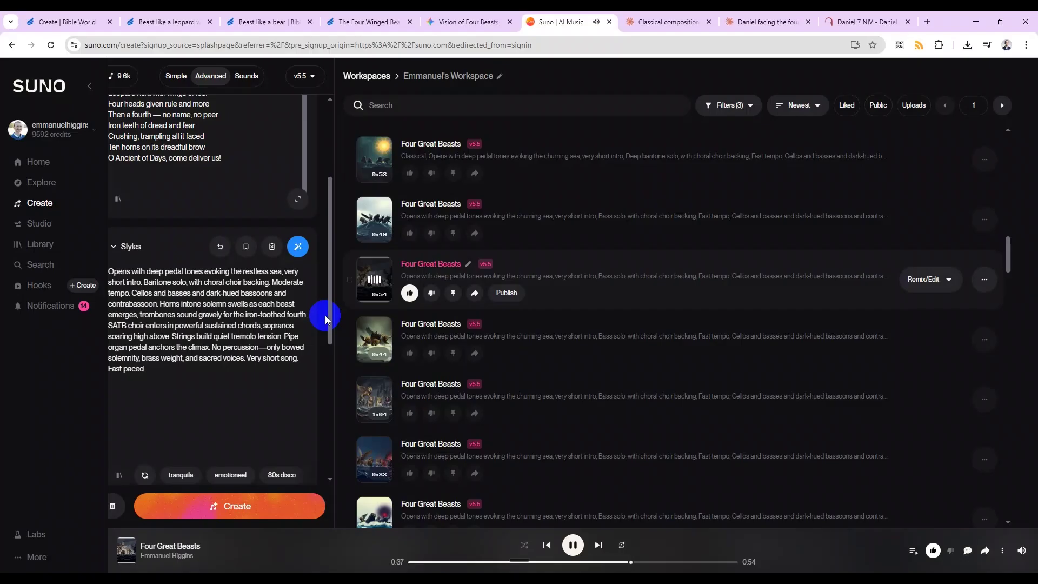
click(574, 546)
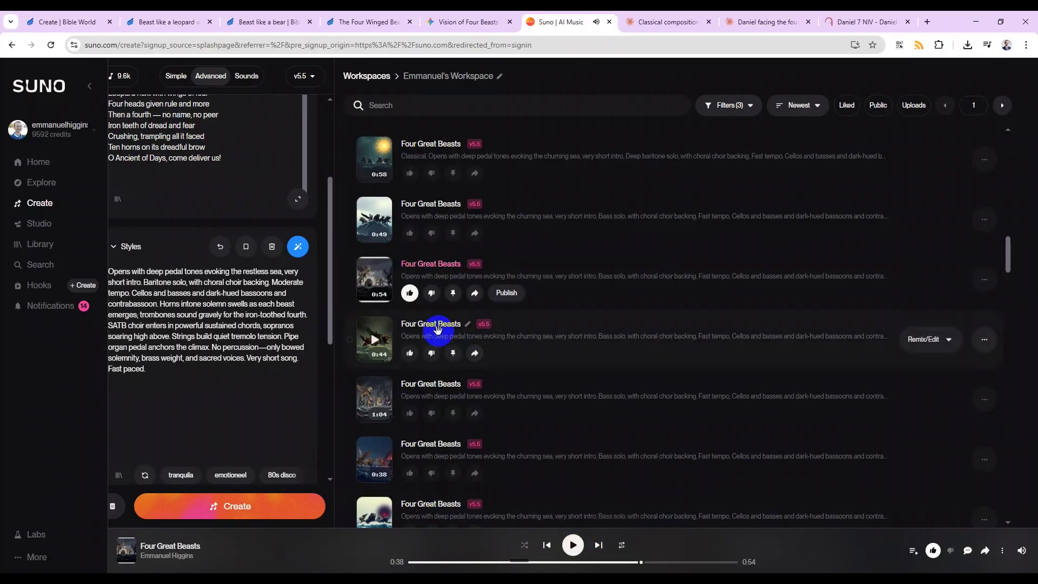
click(411, 292)
click(427, 294)
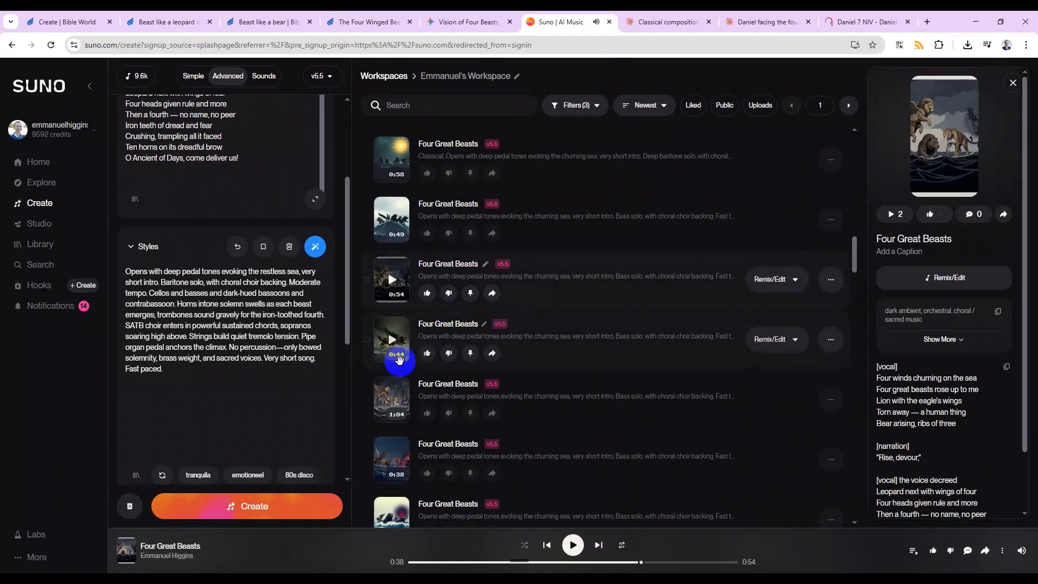
- Audition the liked 0:59 "Four Great Beasts" version and stop its playback
scroll(400, 359, up, 5)
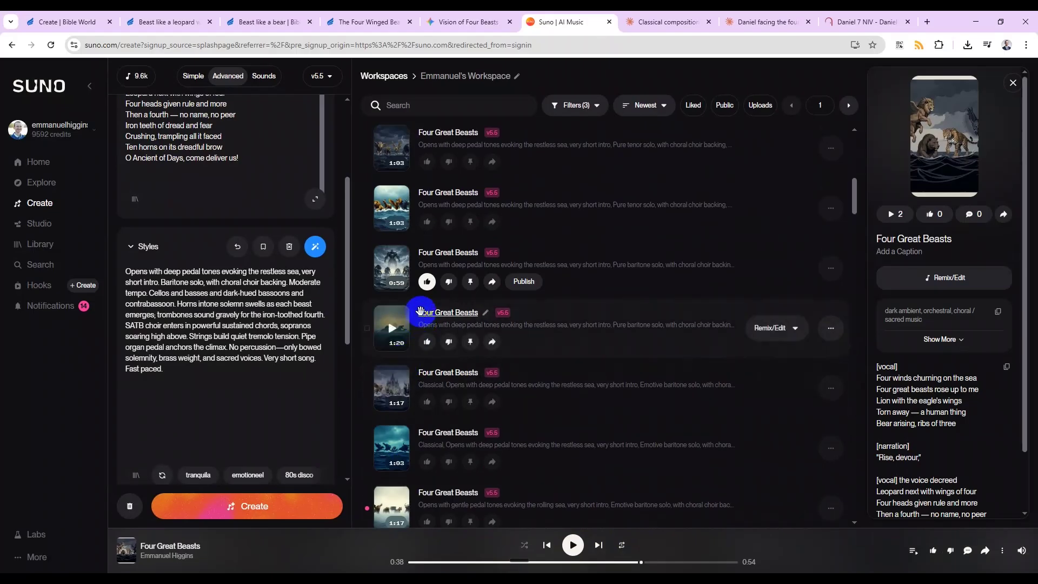
click(380, 335)
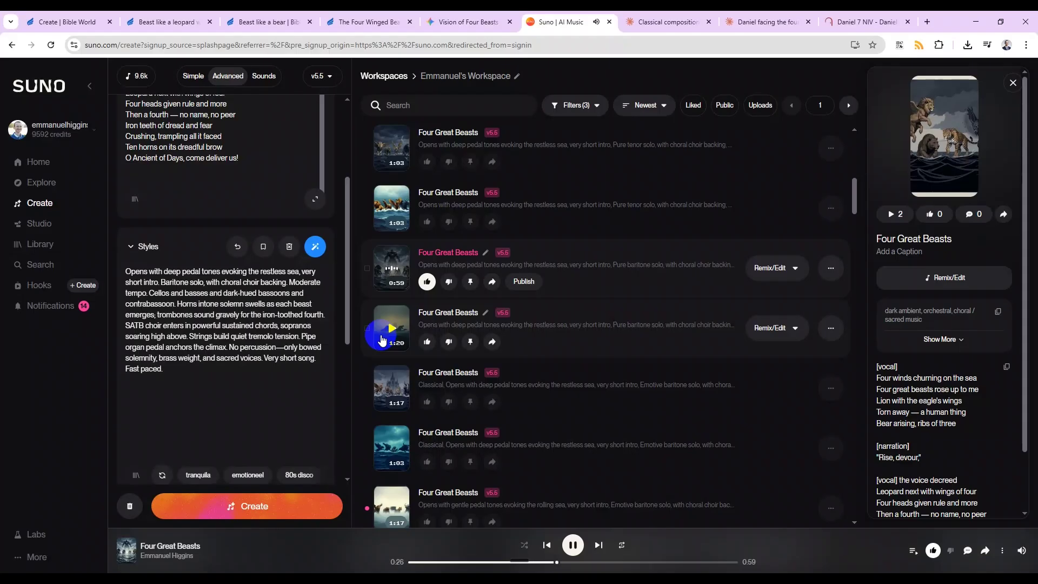
click(427, 281)
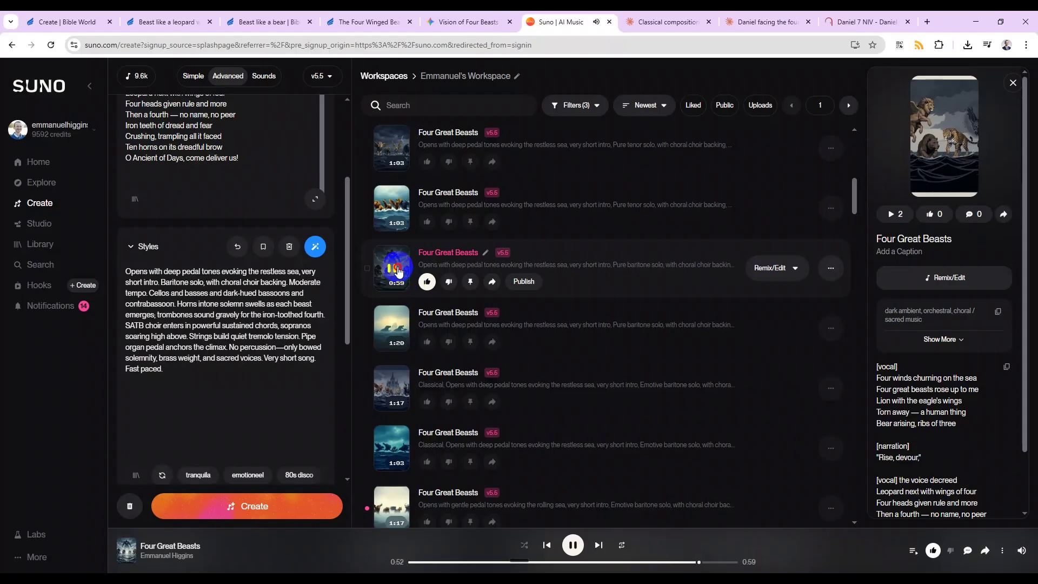
click(397, 269)
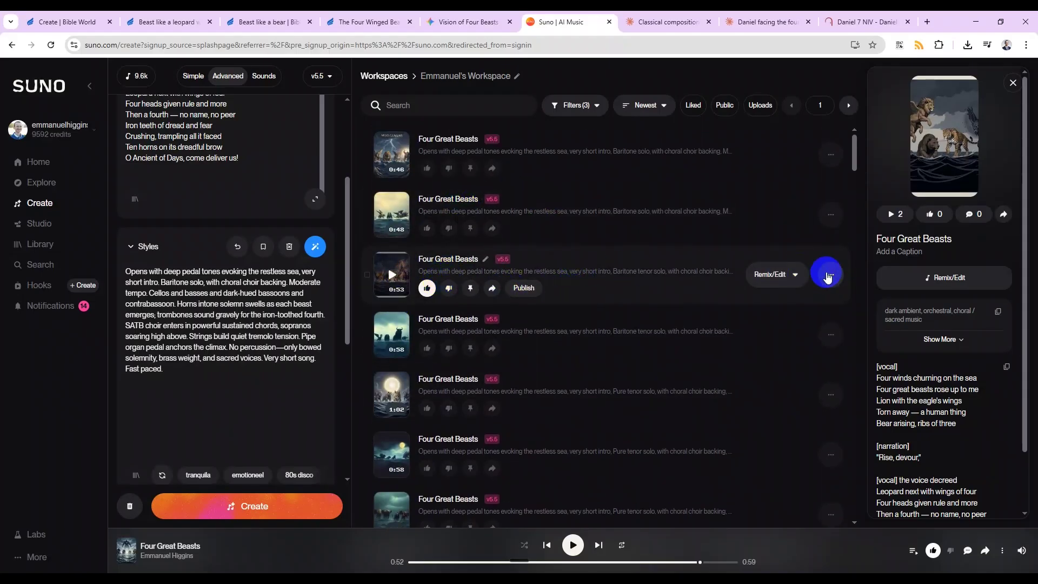
- Download the liked 0:53 "Four Great Beasts" version as WAV audio, saving Four Great Beasts.wav in the Daniel7 folder
click(831, 275)
mouse_move(833, 508)
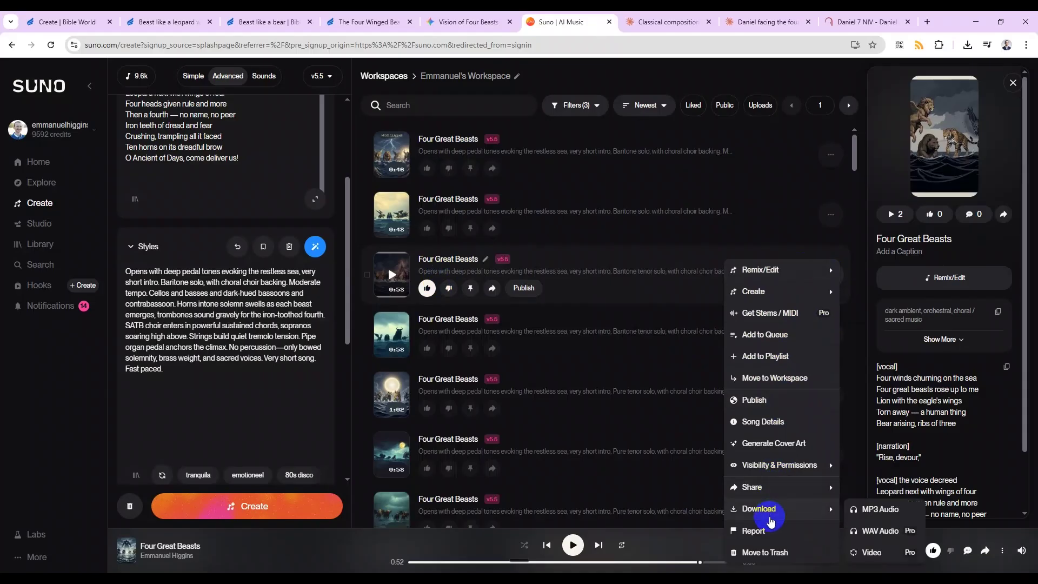
click(893, 531)
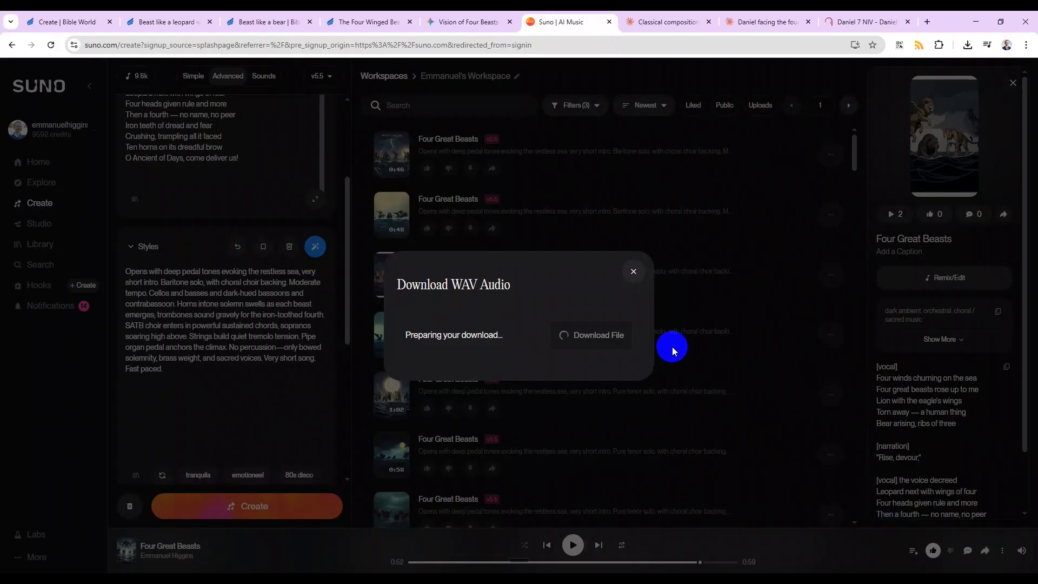
click(584, 336)
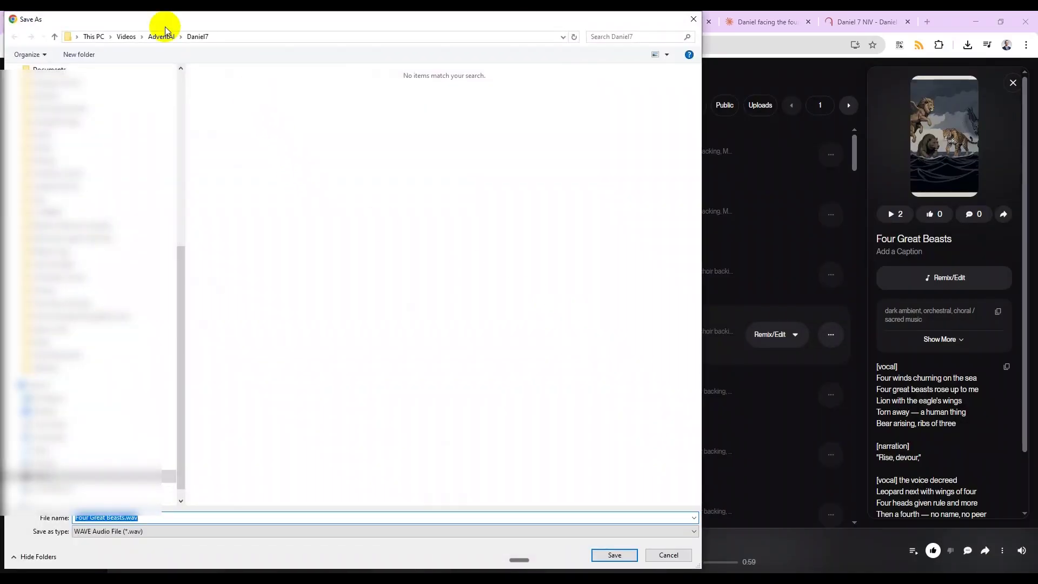
click(599, 557)
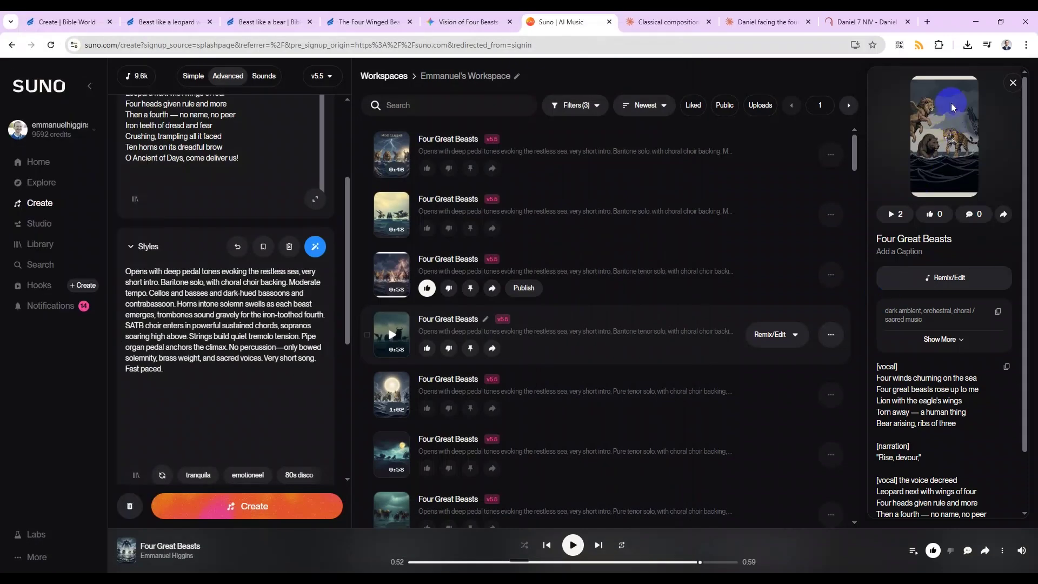
- Switch to the Daniel7 project in Adobe Premiere and activate the Audio workspace
key(alt+Tab)
click(150, 28)
click(103, 30)
click(218, 28)
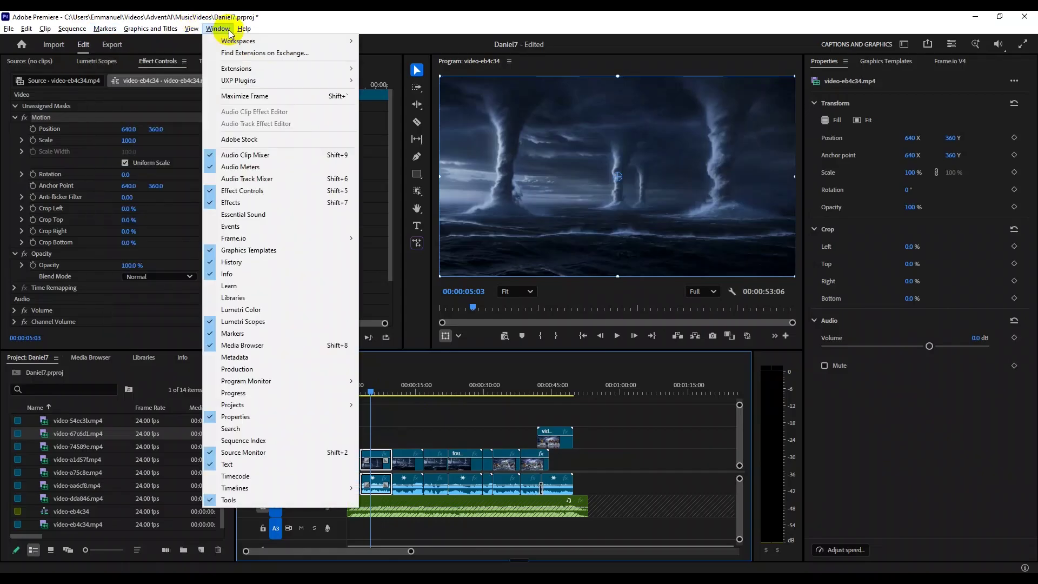
mouse_move(238, 40)
click(429, 65)
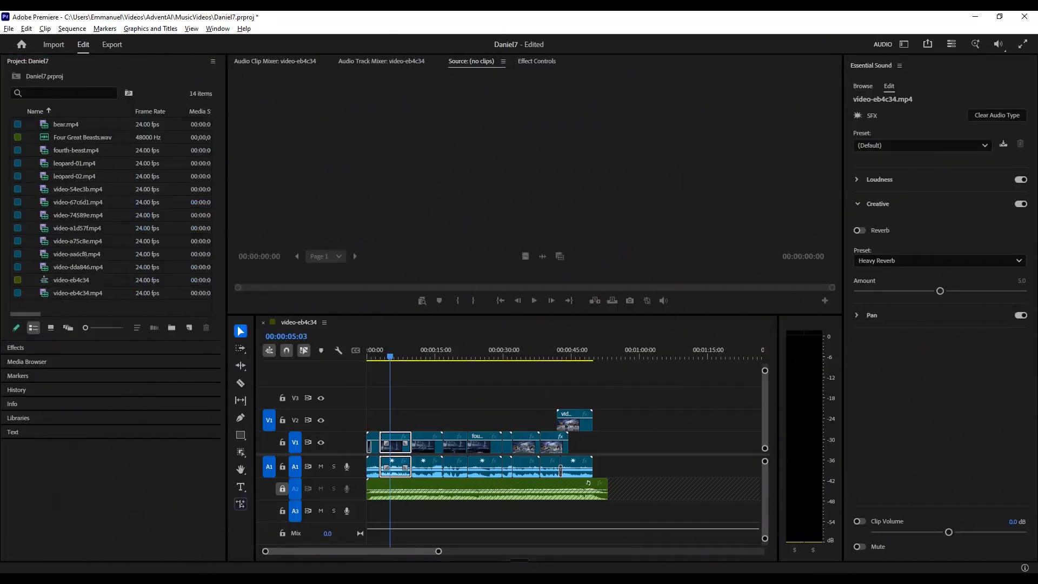
- Close the floating Program Monitor window and switch to the Editing workspace
drag(1036, 281, 233, 232)
drag(273, 132, 313, 59)
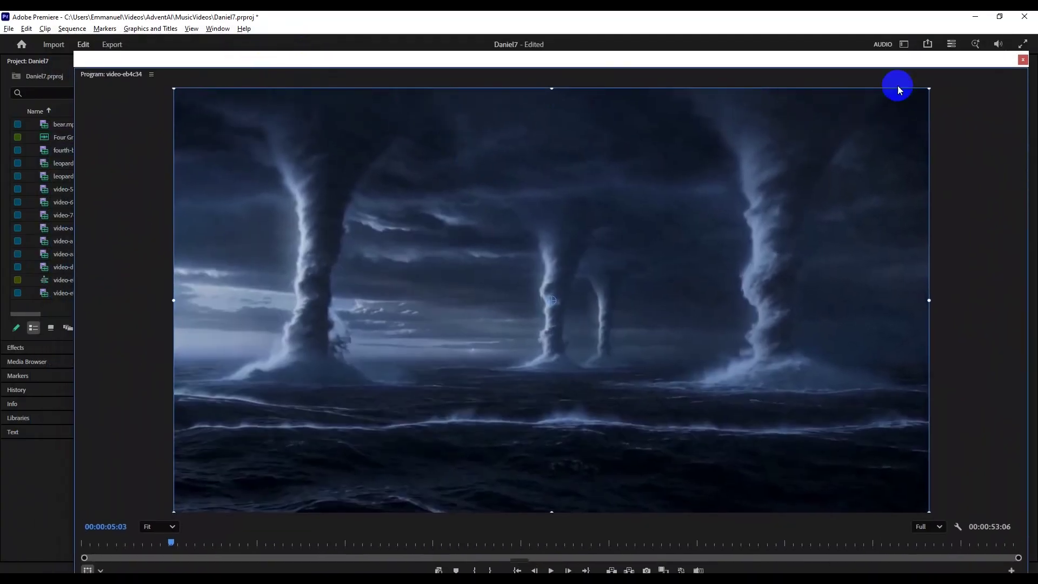
click(1023, 60)
click(217, 28)
mouse_move(303, 41)
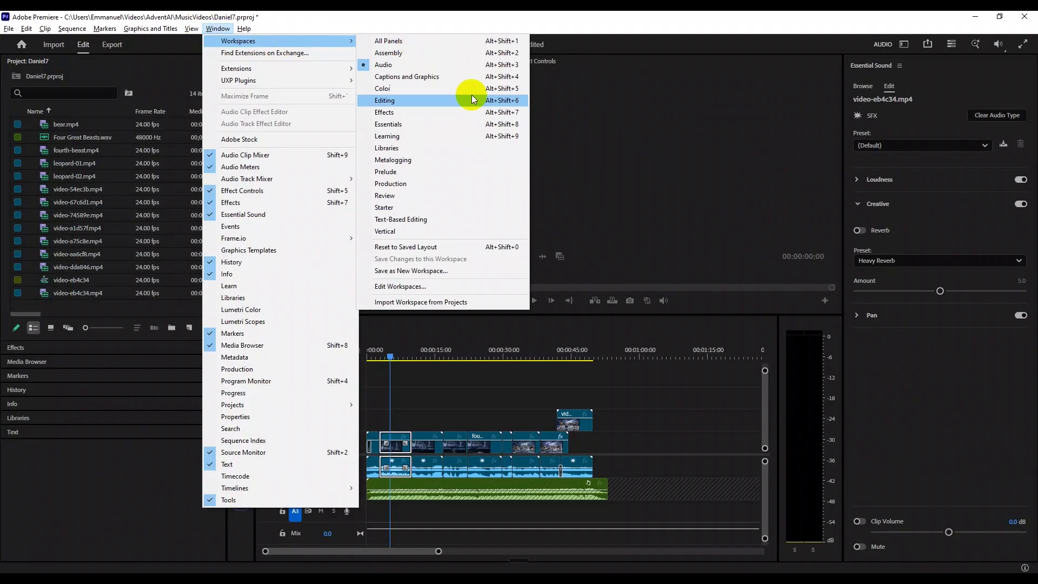
click(424, 255)
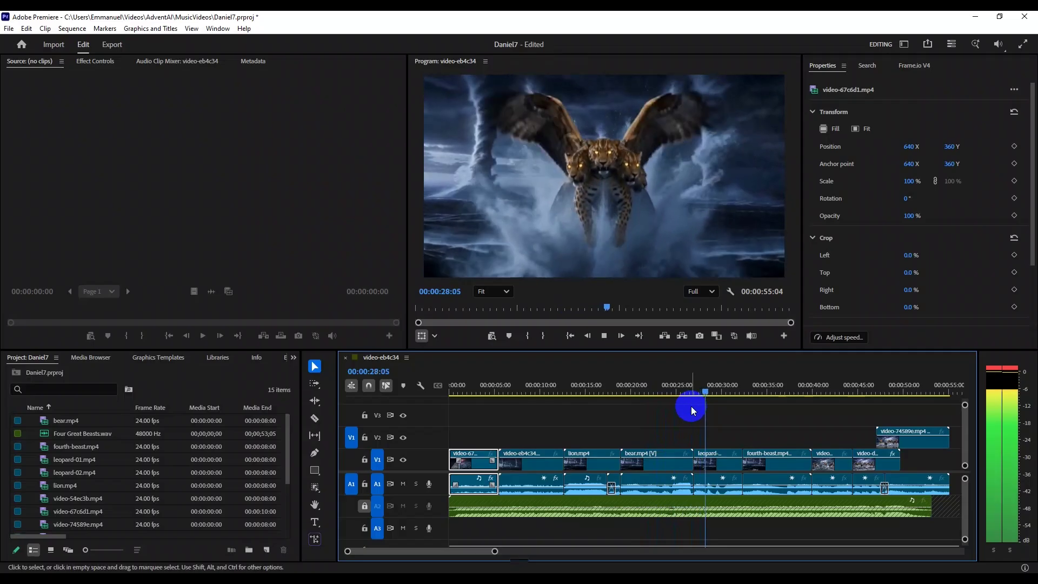
- Play the sequence through to its ending at a lower system volume
key(XF86AudioLowerVolume)
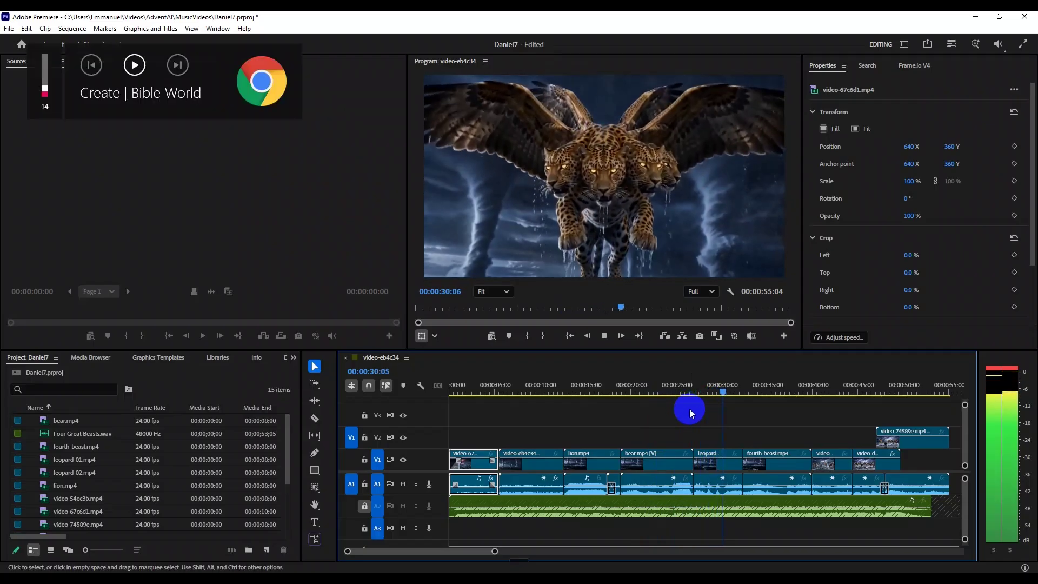
key(XF86AudioLowerVolume)
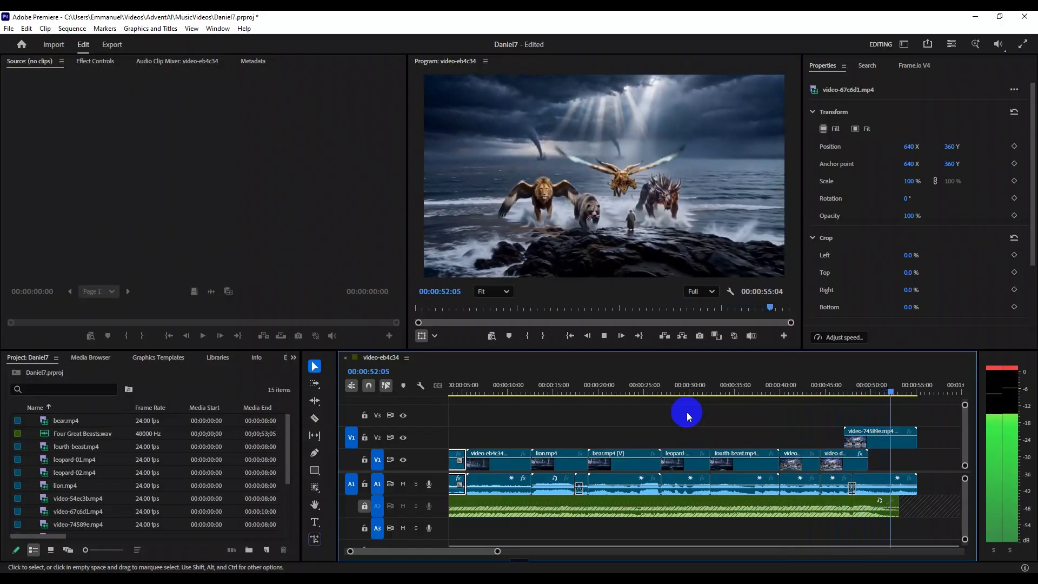
key(space)
key(space)
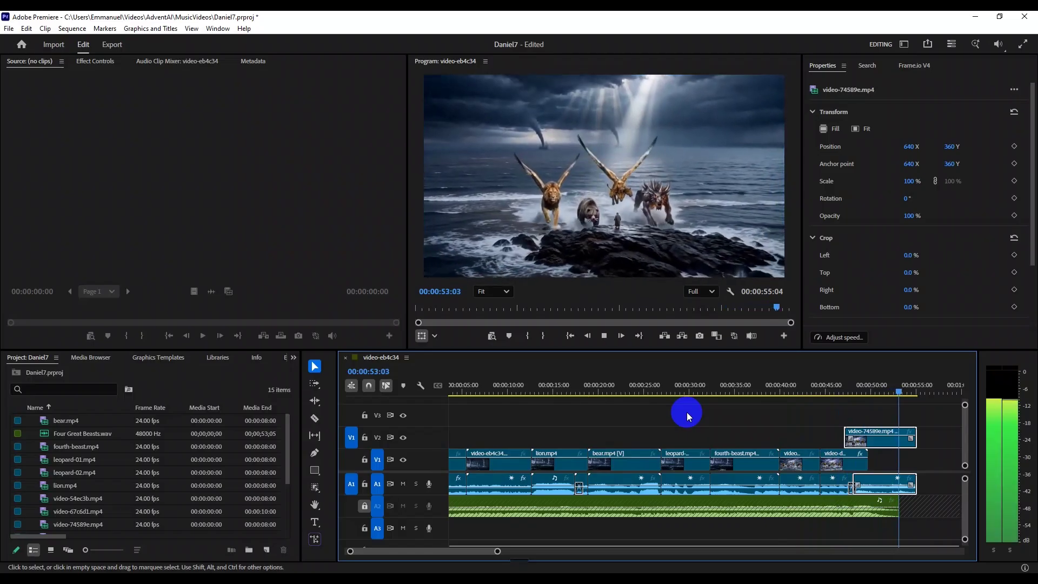
- Split the final video-74589e.mp4 clip at the end of the music track and delete the excess piece
click(900, 393)
drag(901, 393, 882, 393)
key(c)
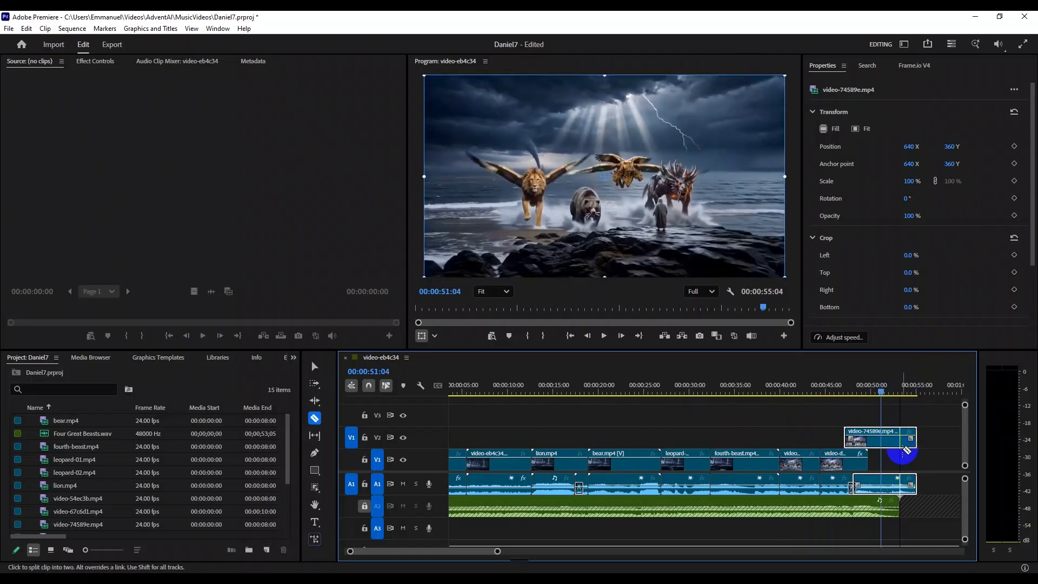
click(900, 443)
key(v)
click(909, 442)
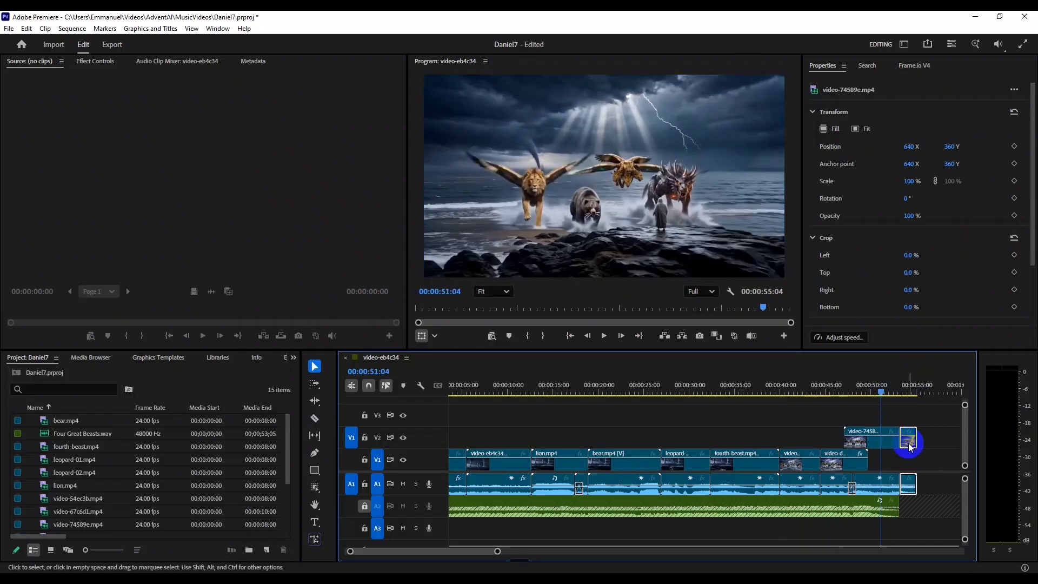
key(Delete)
- Check the trimmed ending at 00:00:51:21 and deselect the final clip
scroll(848, 412, down, 3)
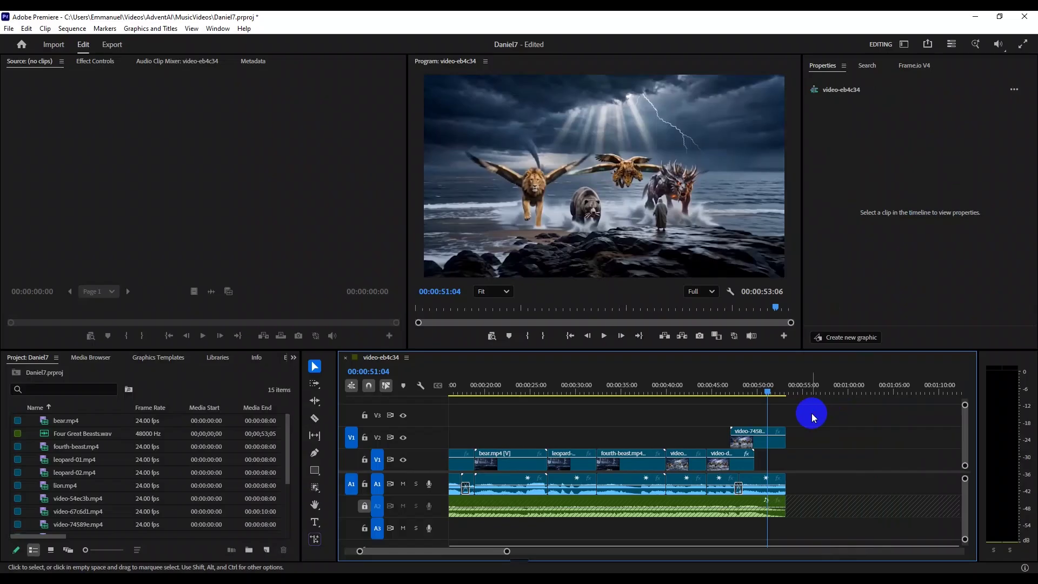
alt+scroll(811, 413, down, 6)
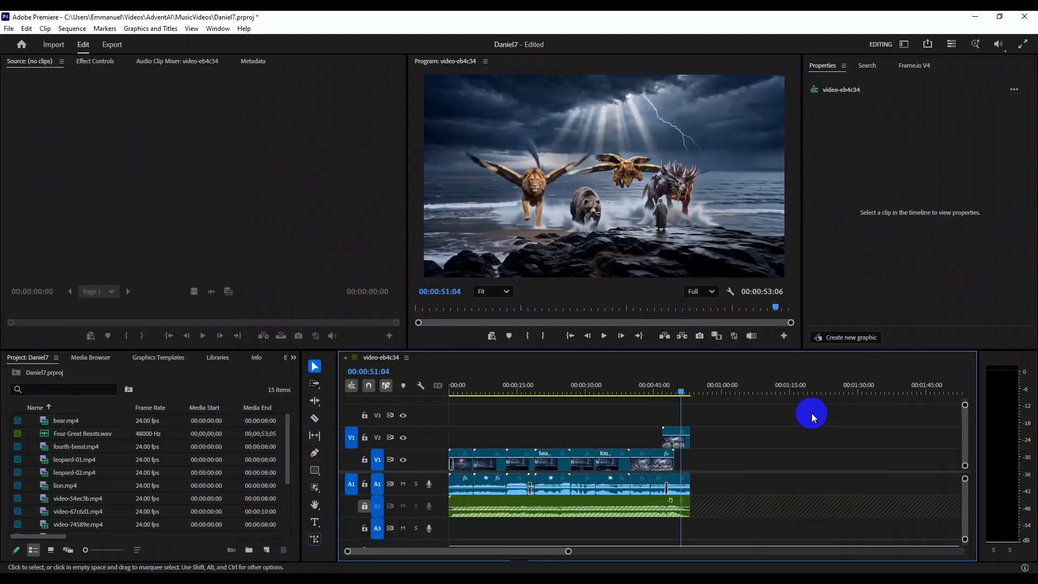
mouse_move(566, 393)
mouse_down()
mouse_move(436, 403)
mouse_move(557, 385)
mouse_move(567, 392)
mouse_up()
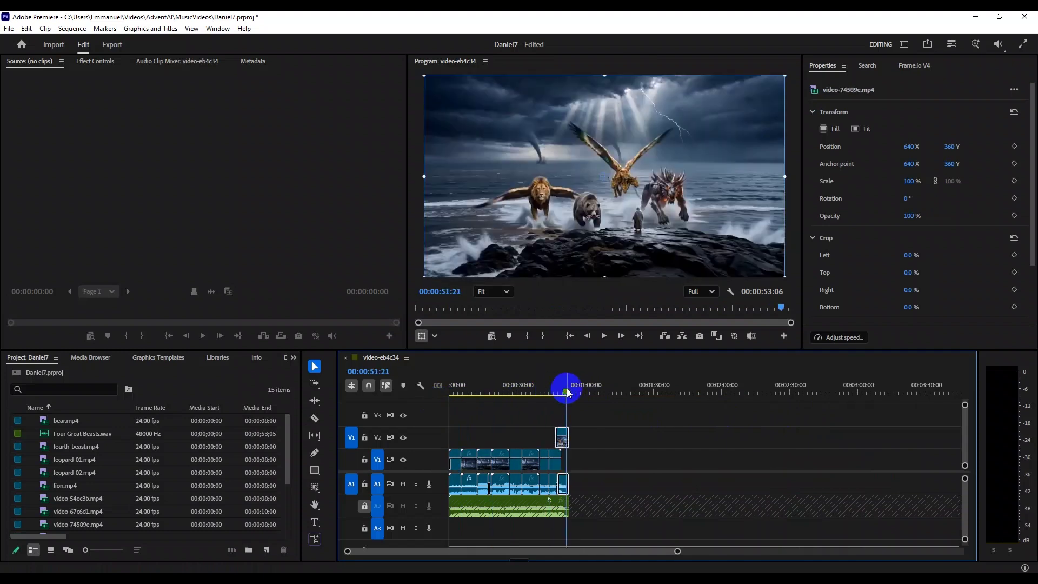
click(563, 415)
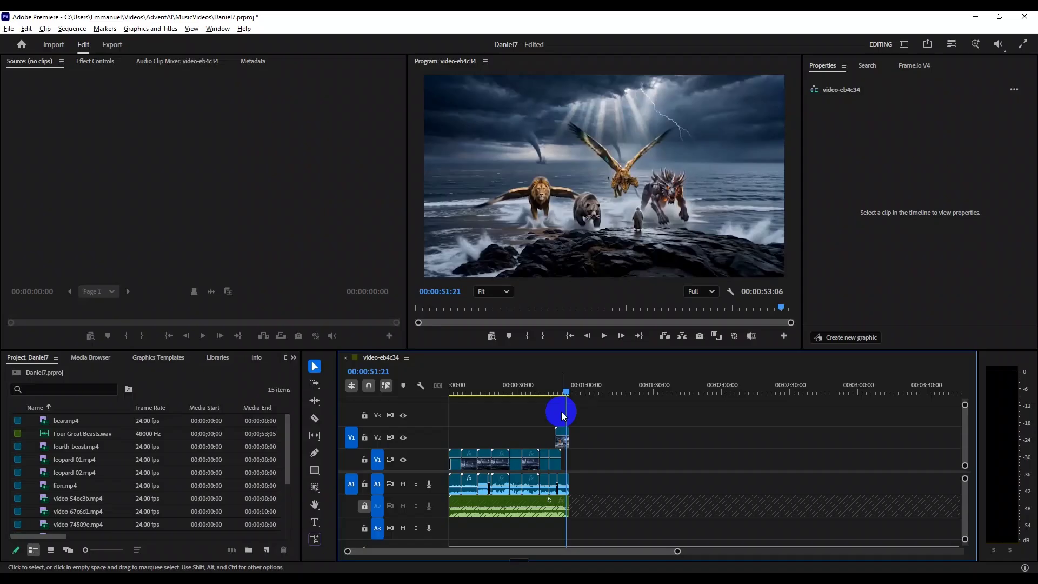
- Switch to Bible World in the browser and look through the generated beast videos
key(alt+Tab)
scroll(327, 248, up, 1)
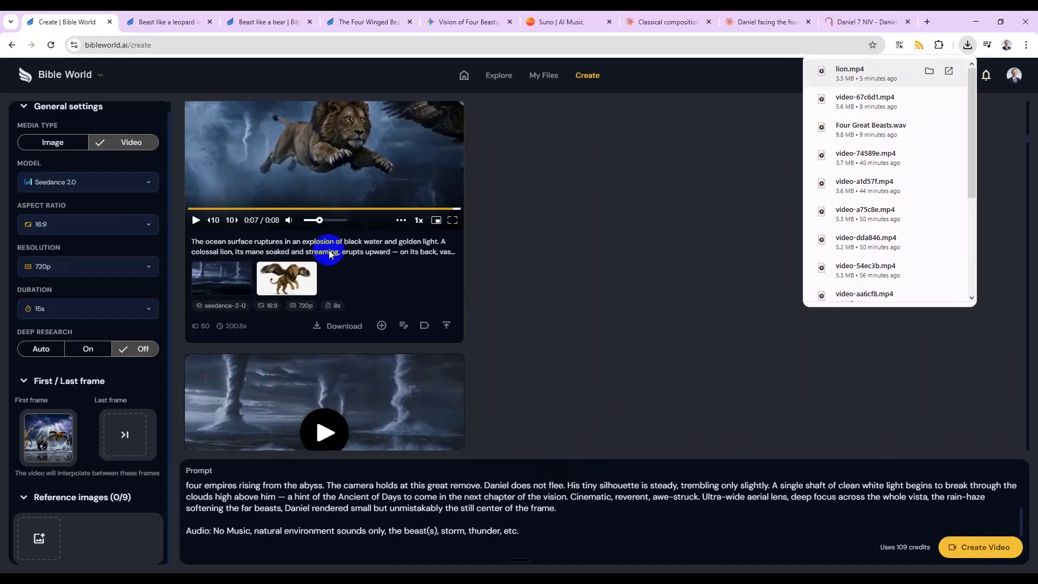
scroll(330, 254, down, 4)
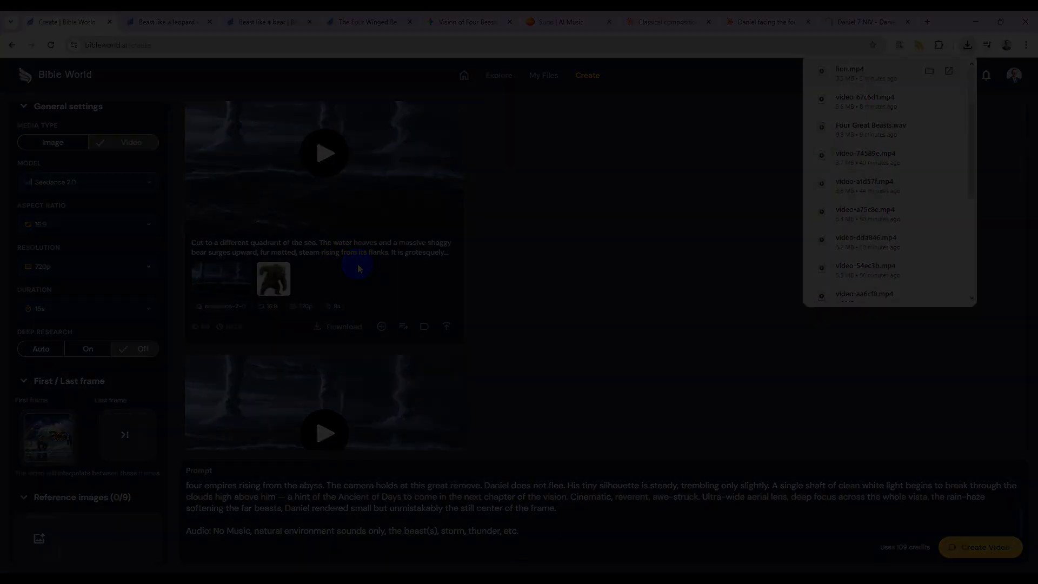